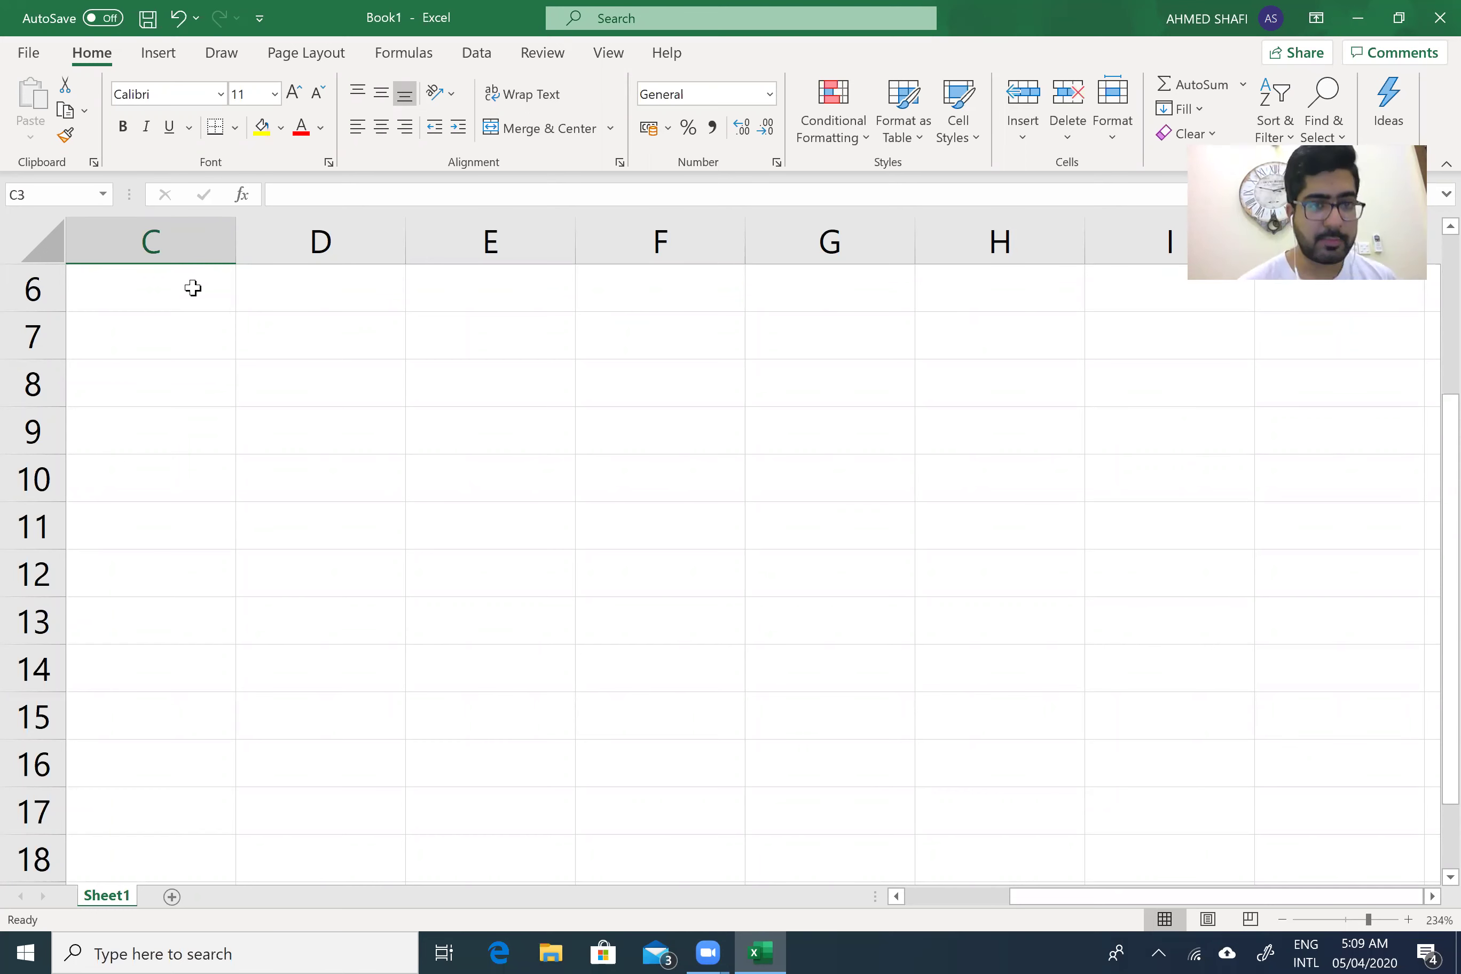
Enter the heading "HEAT COMPANY:" in cell C7
left_click(205, 329)
type("heat")
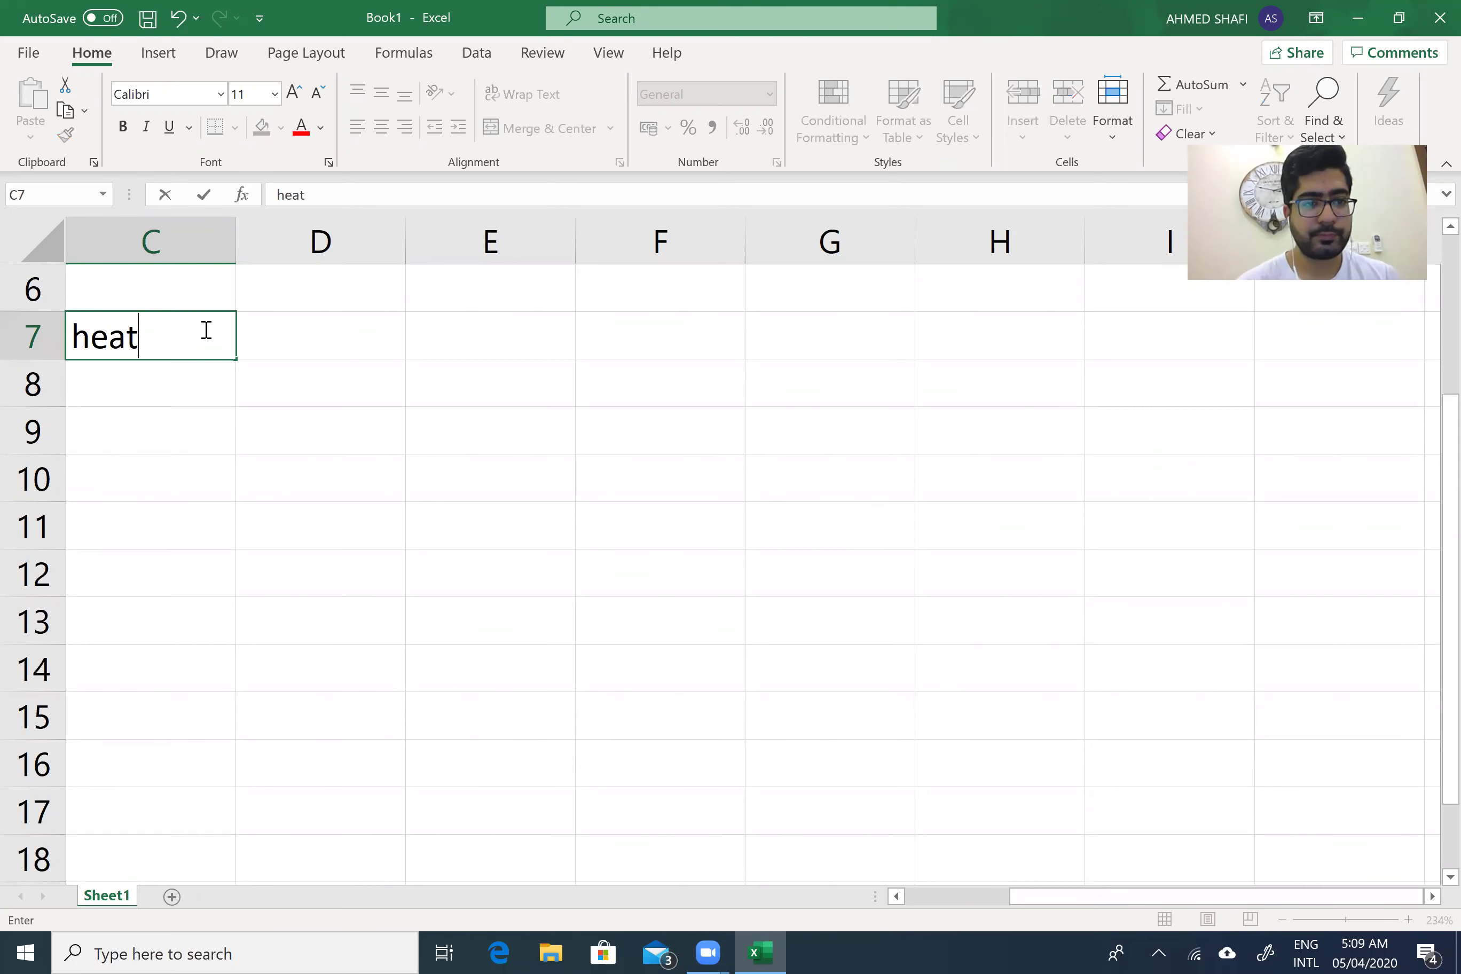
key("BackSpace")
key("BackSpace")
key("BackSpace")
key("BackSpace")
type("HE")
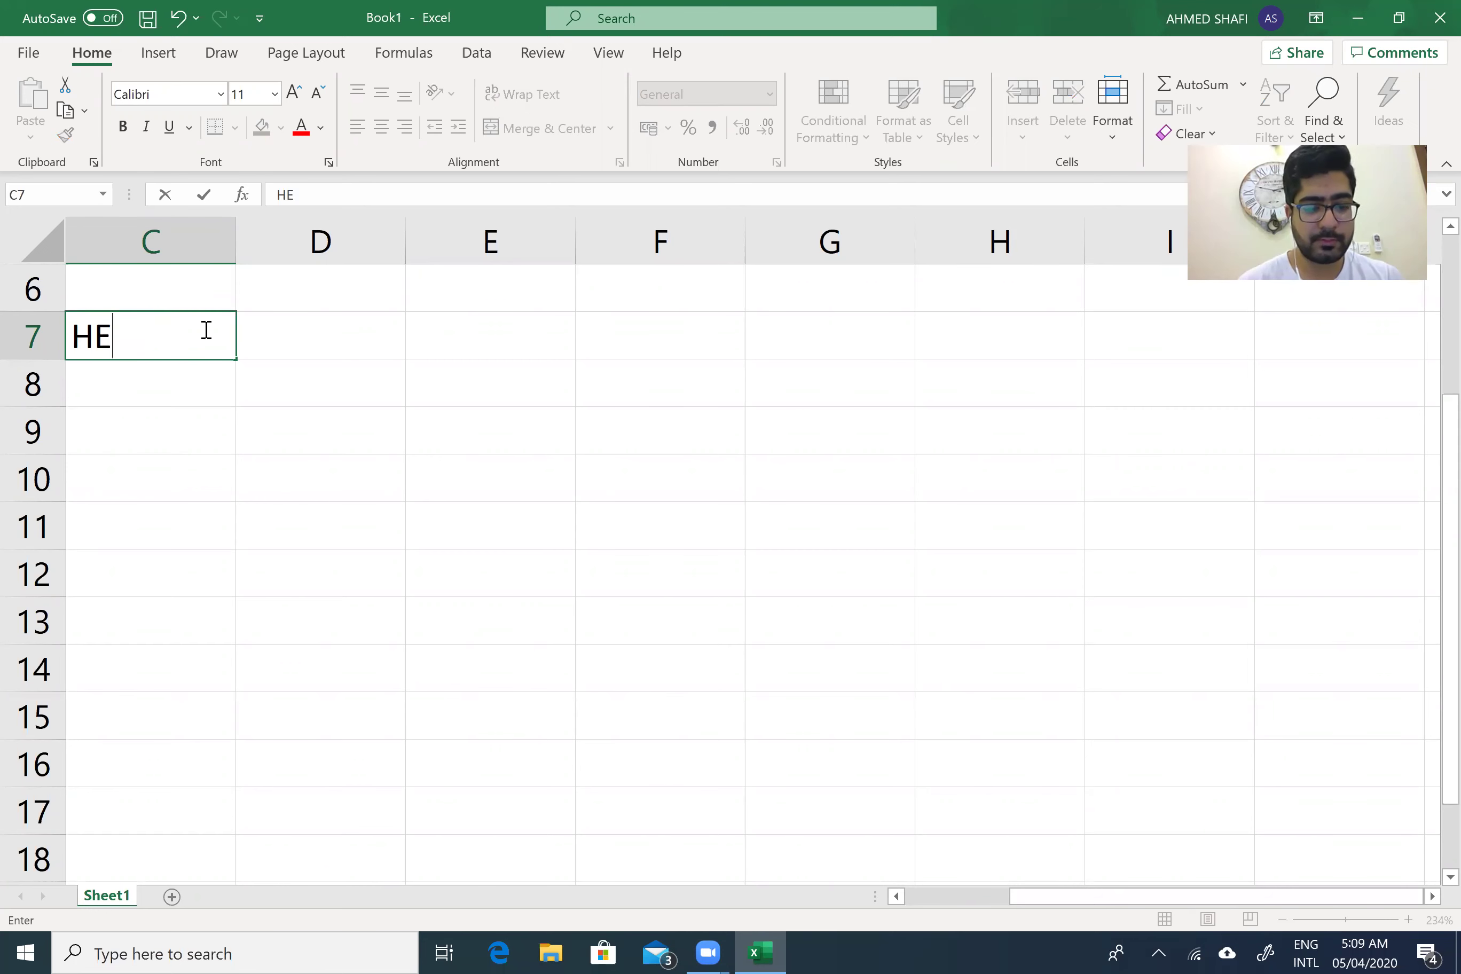
type("AT COMPANY:")
key("ctrl+Return")
Format the "HEAT COMPANY:" heading across C7:D7 as bold and underlined
left_click_drag(205, 326, 202, 329)
left_click(124, 128)
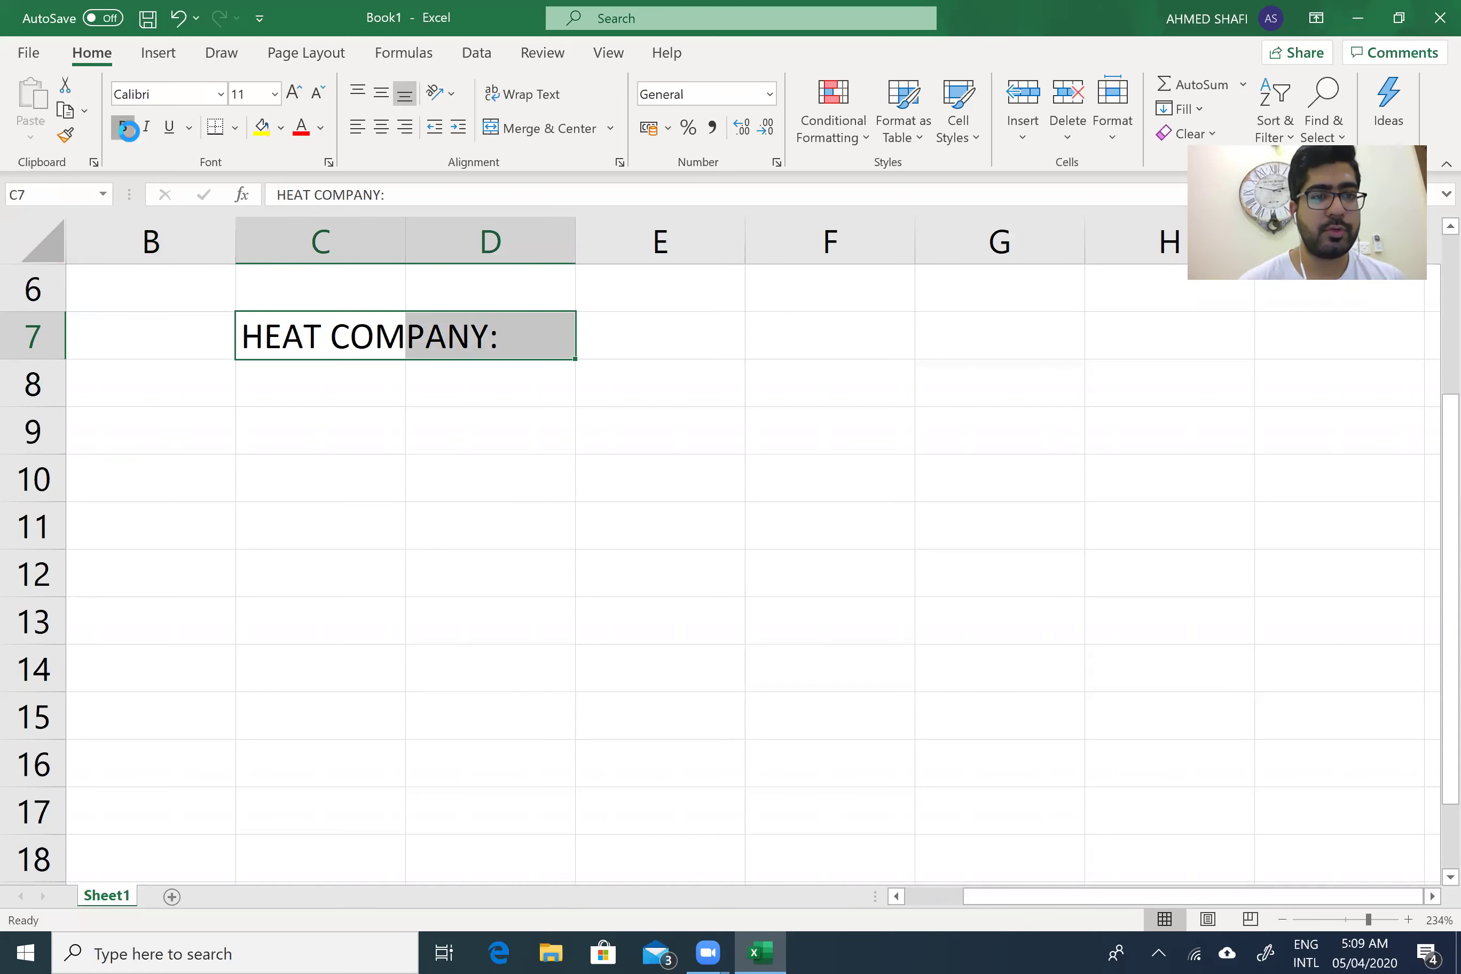
left_click(169, 129)
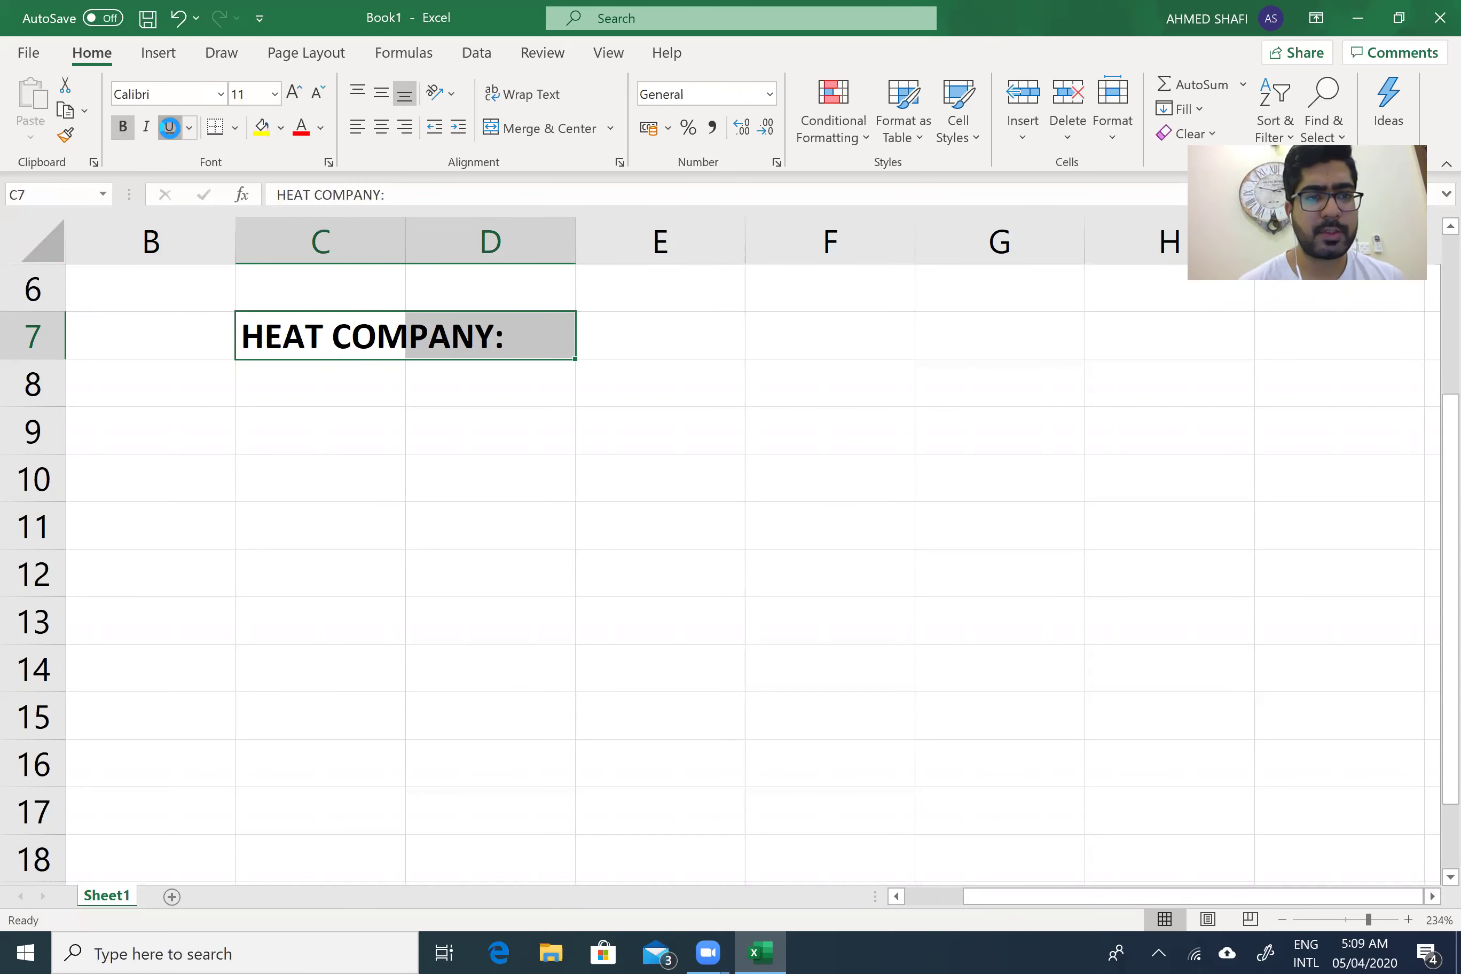
left_click(171, 334)
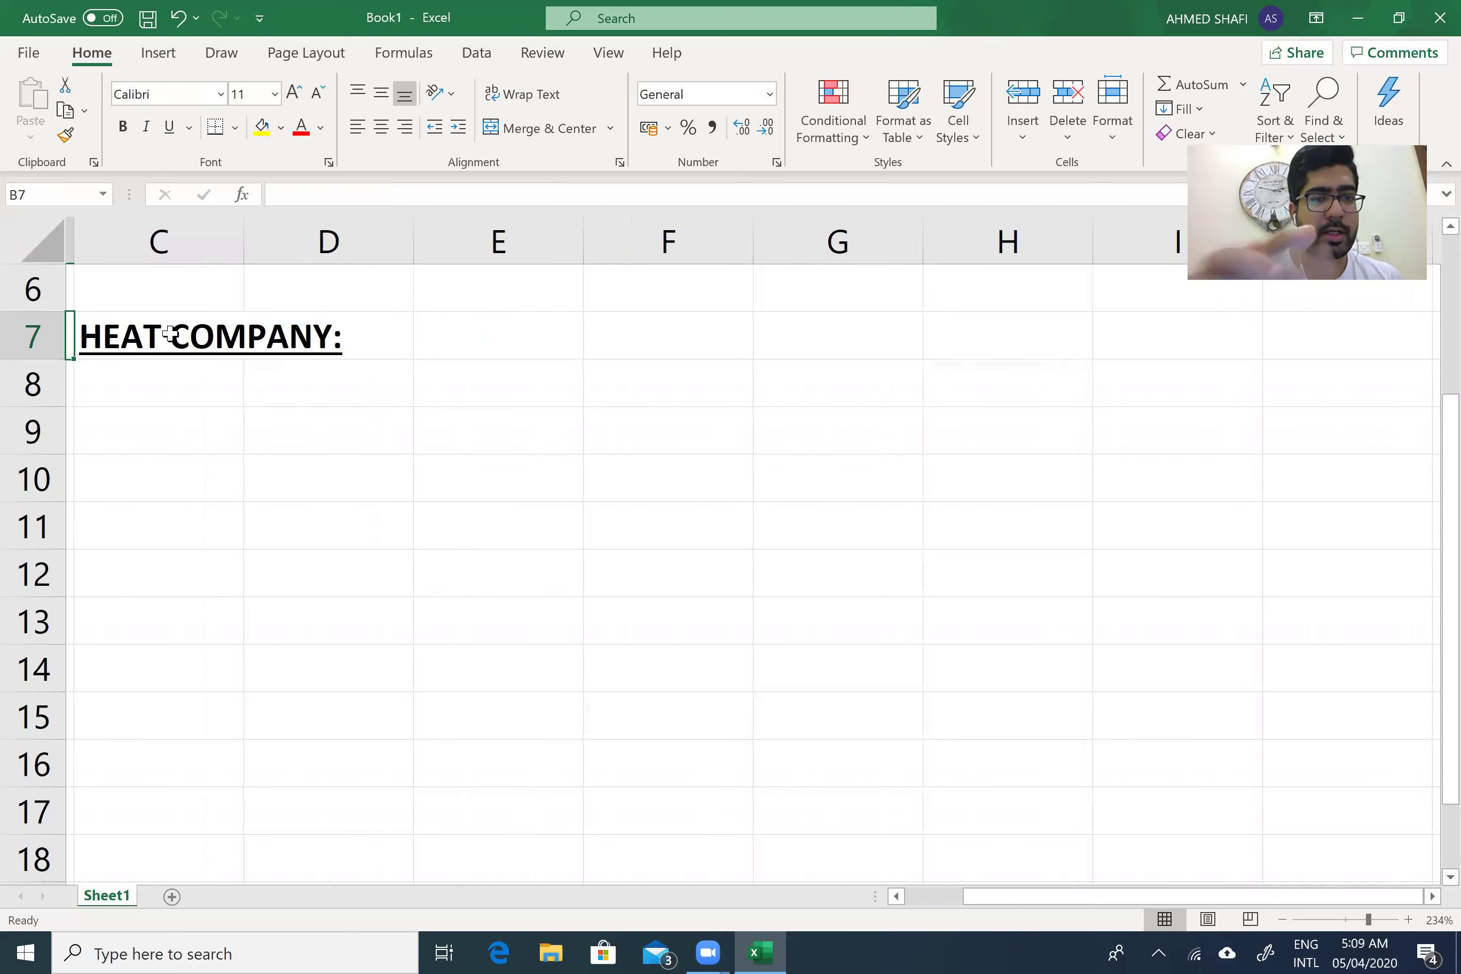
Enter "(a) P=a-bq" in cell C9 as the general demand equation for part (a)
scroll(170, 334, "right", 1)
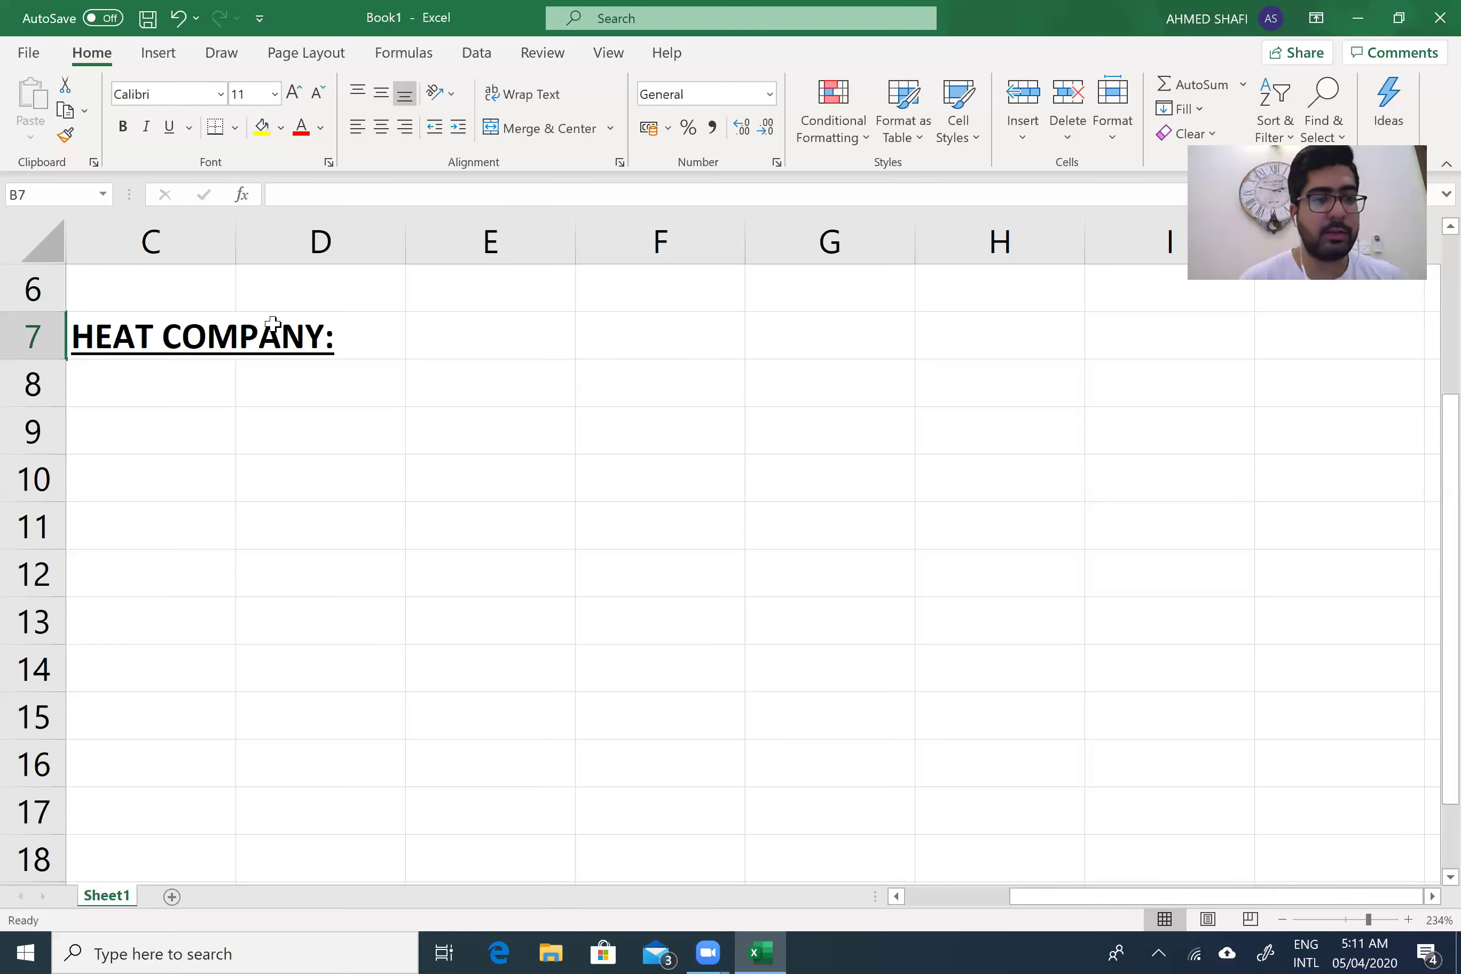
left_click(125, 444)
type("a")
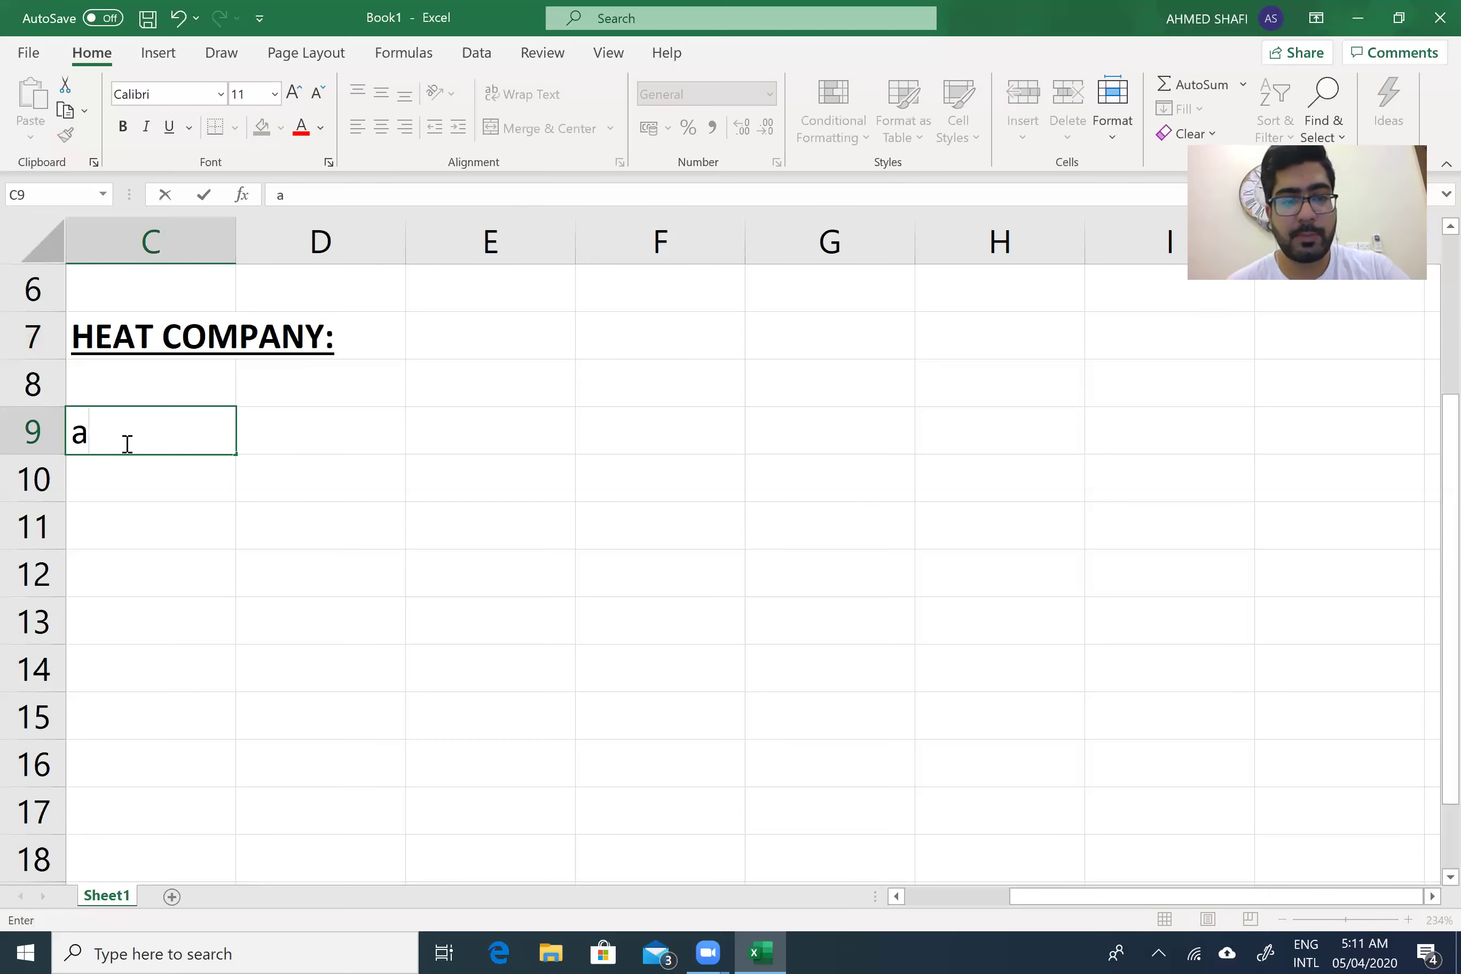
key("BackSpace")
type("(a")
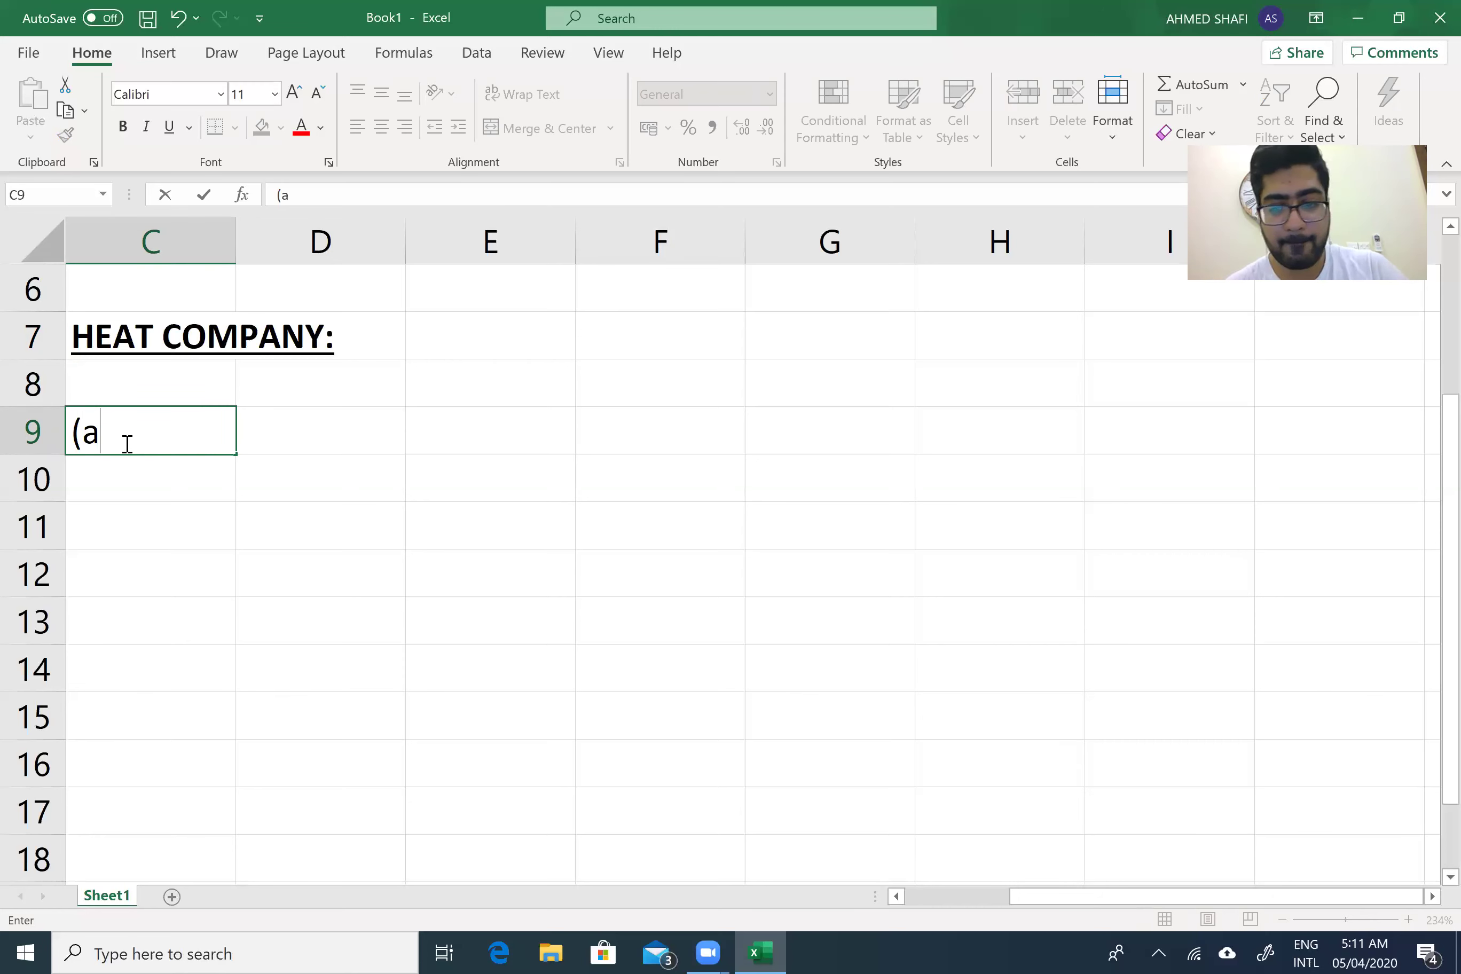
type(")")
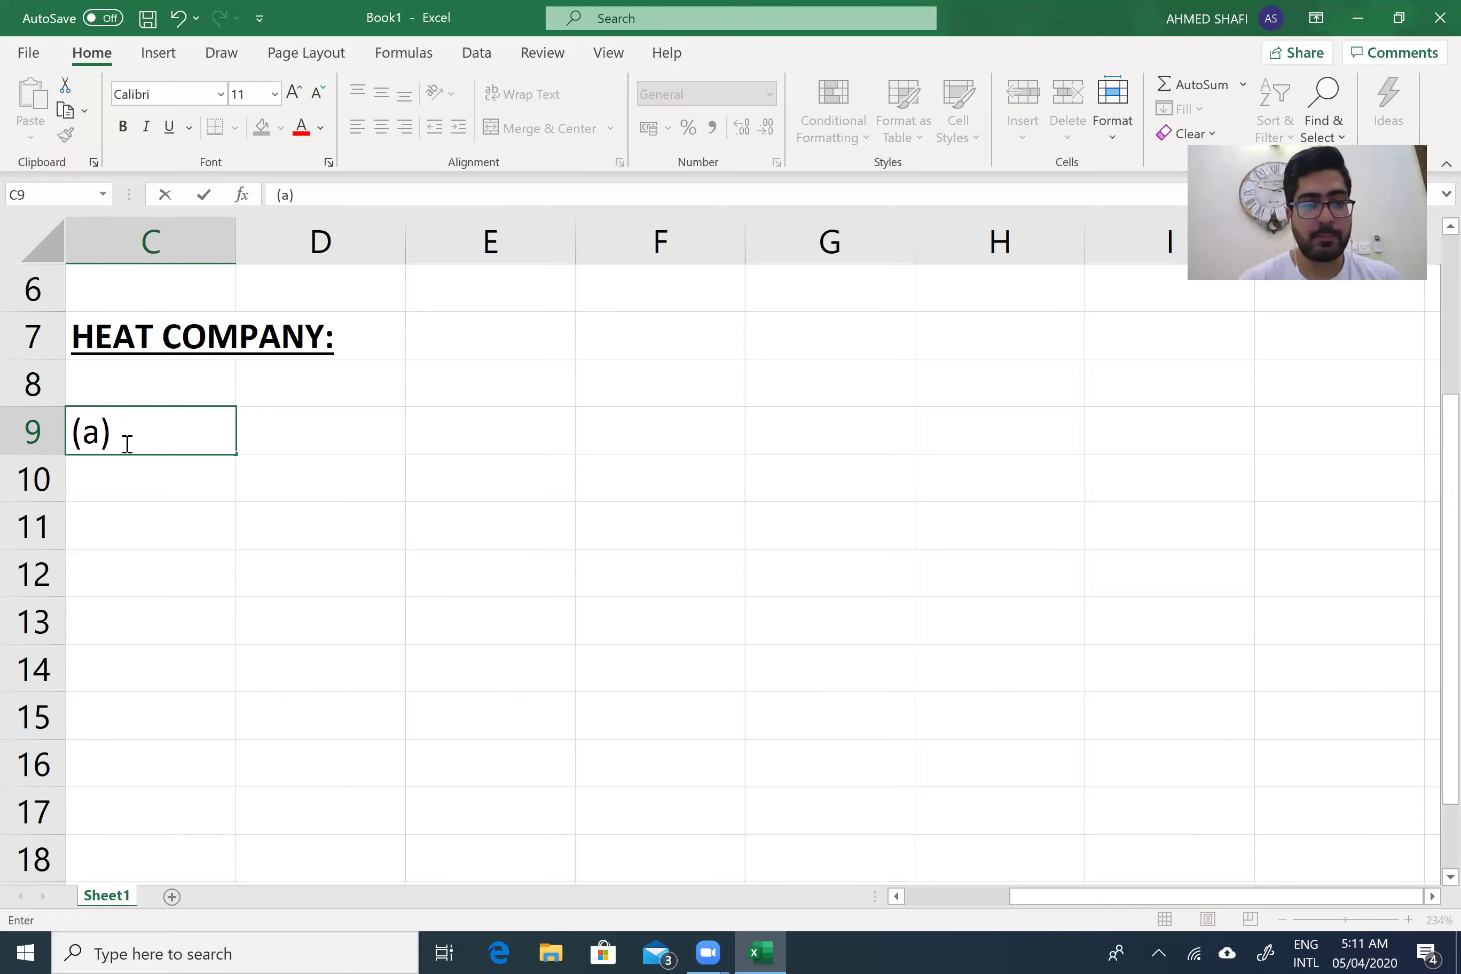
type("P=a-bq")
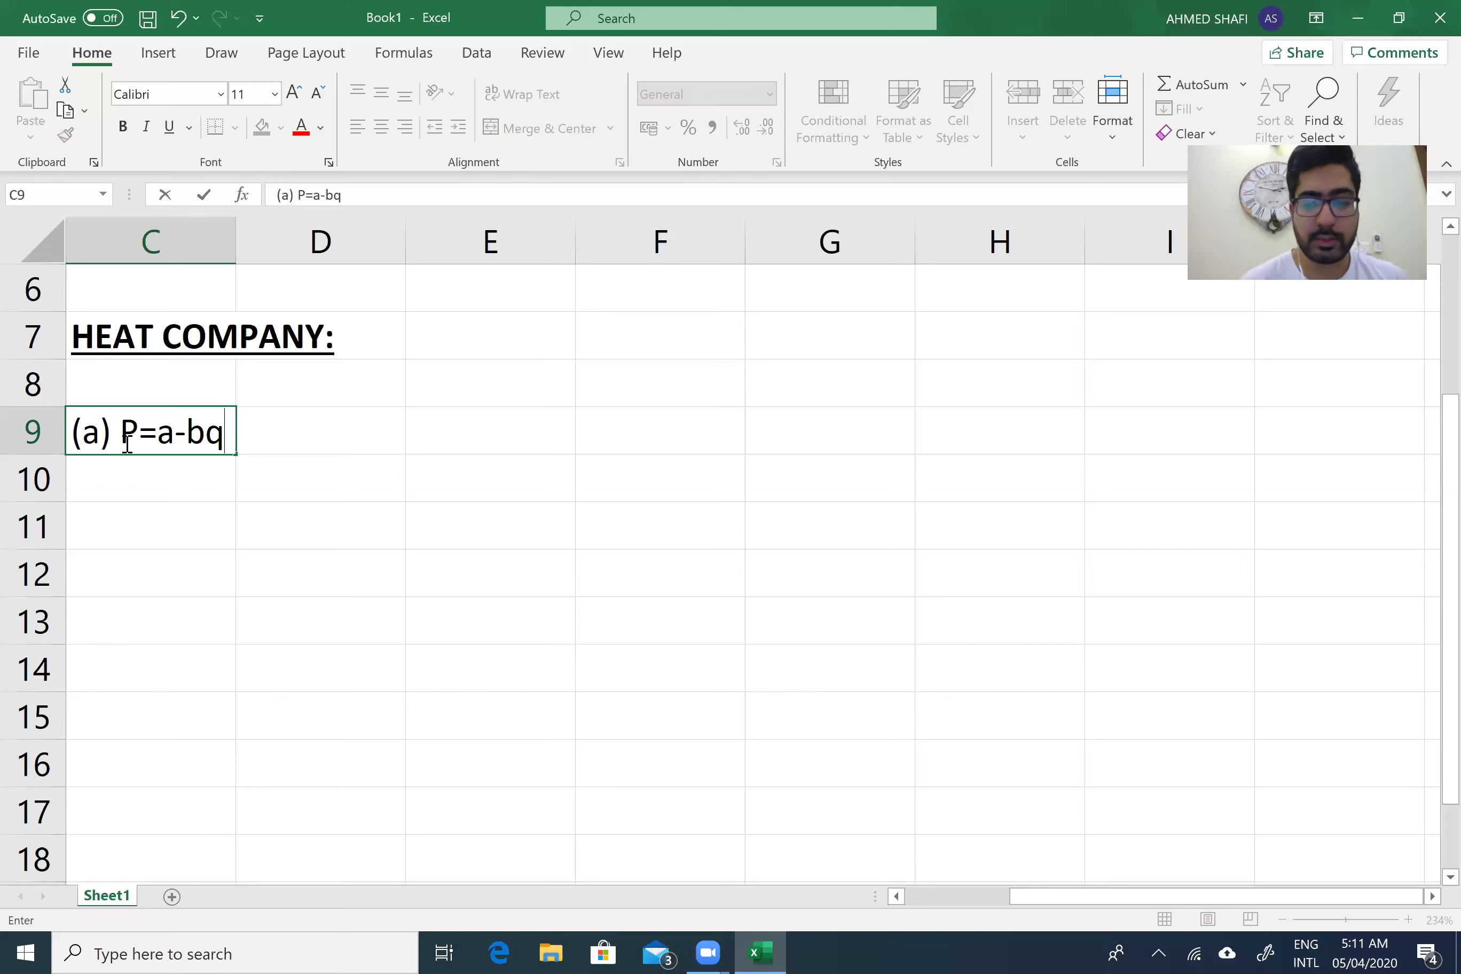
key("Return")
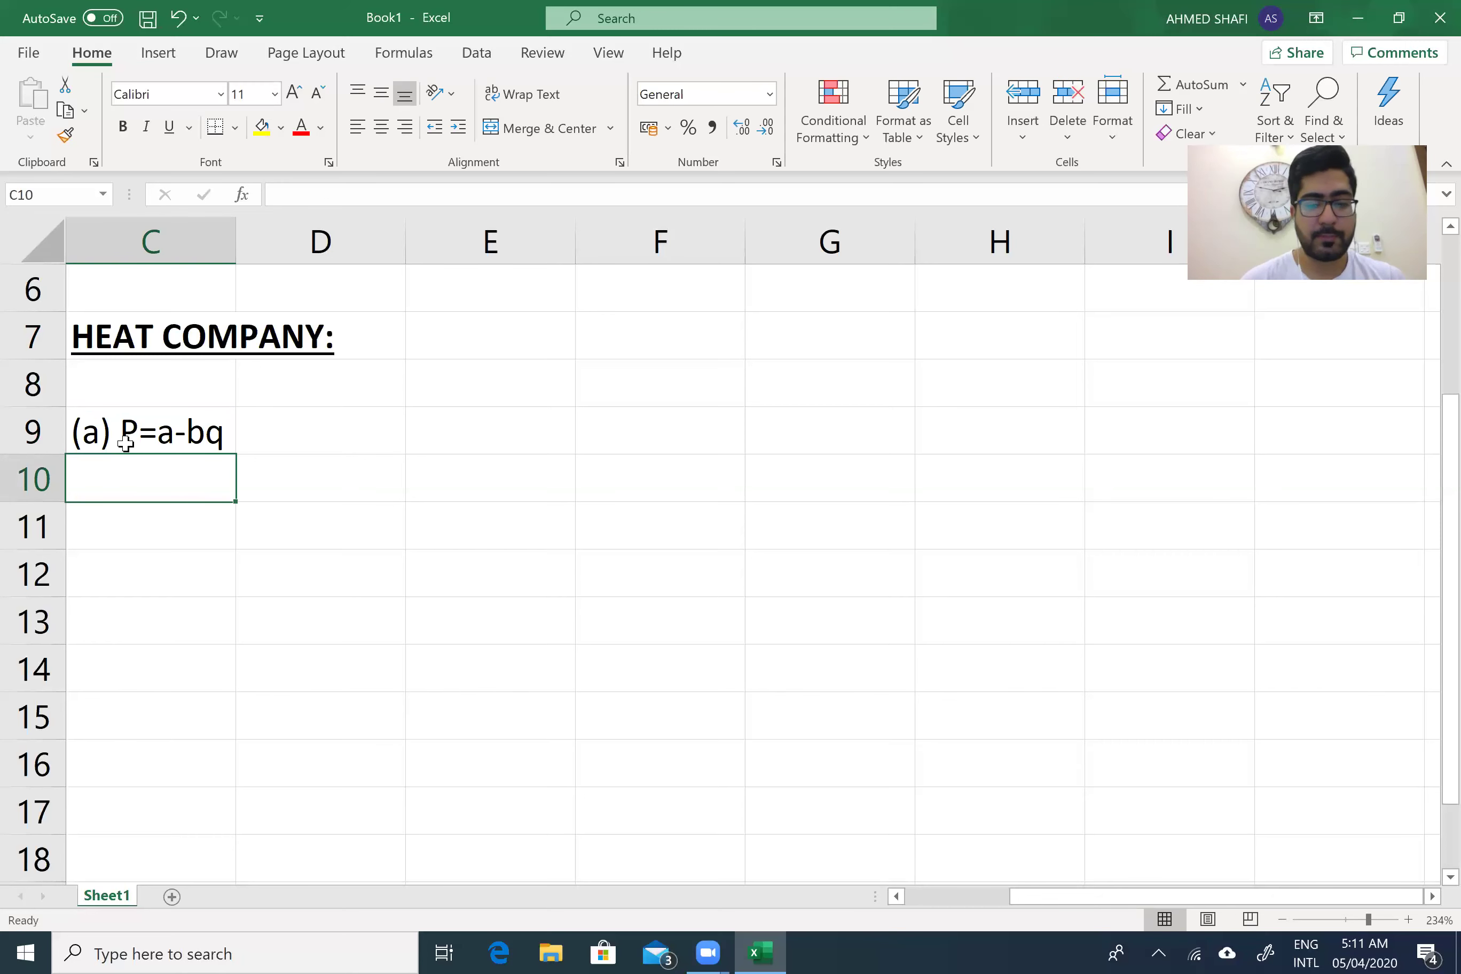
Enter the demand equation "P= 750-0.015q" in cell C10
type("P")
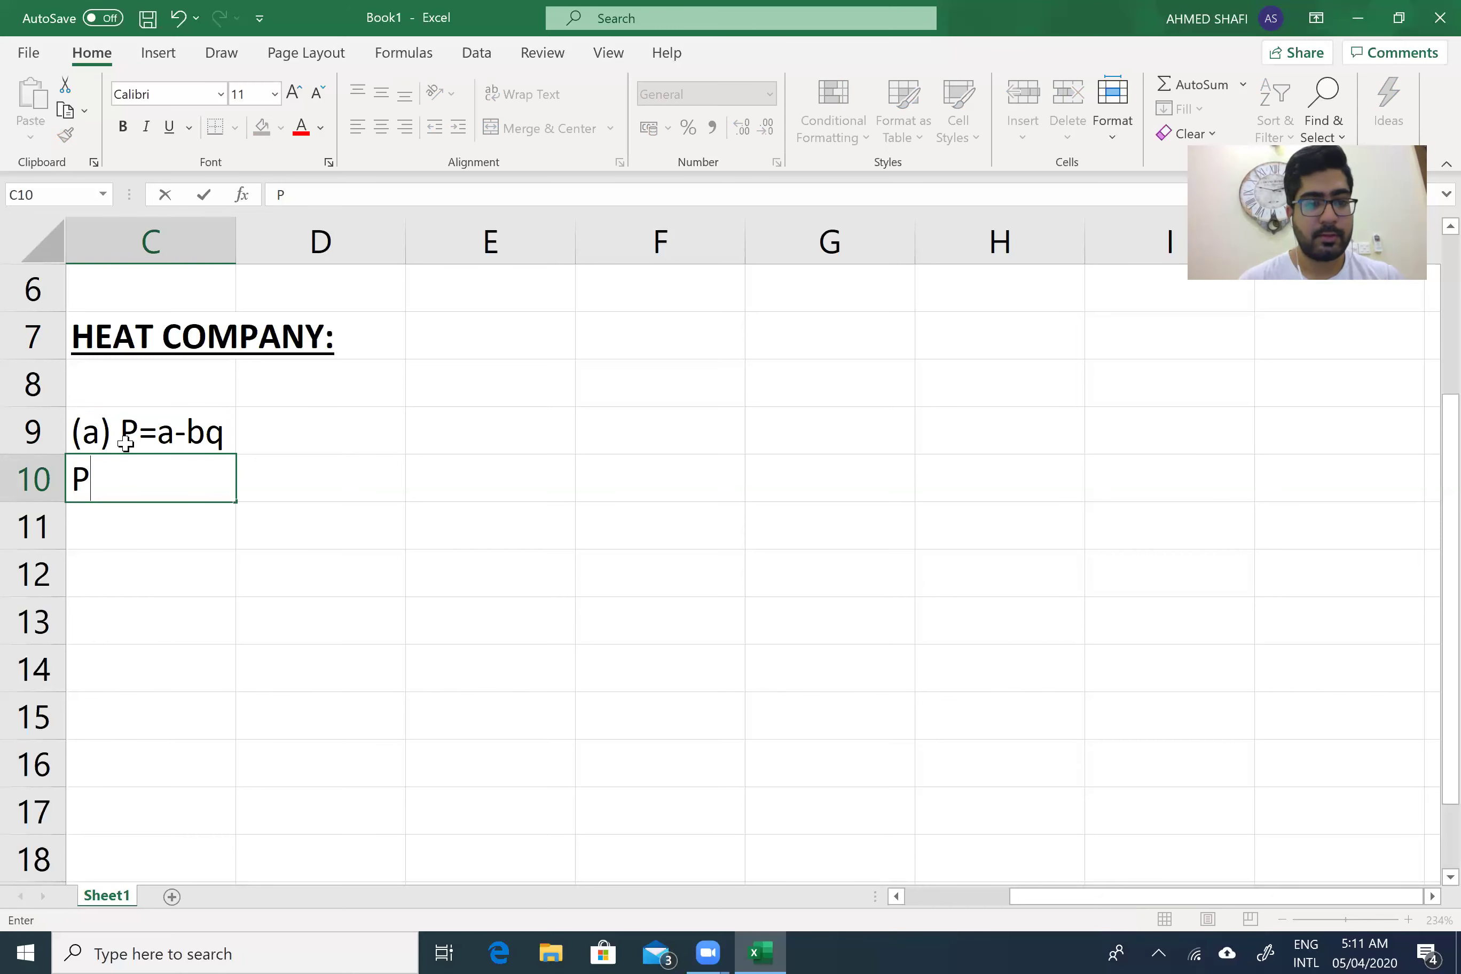
type("= ")
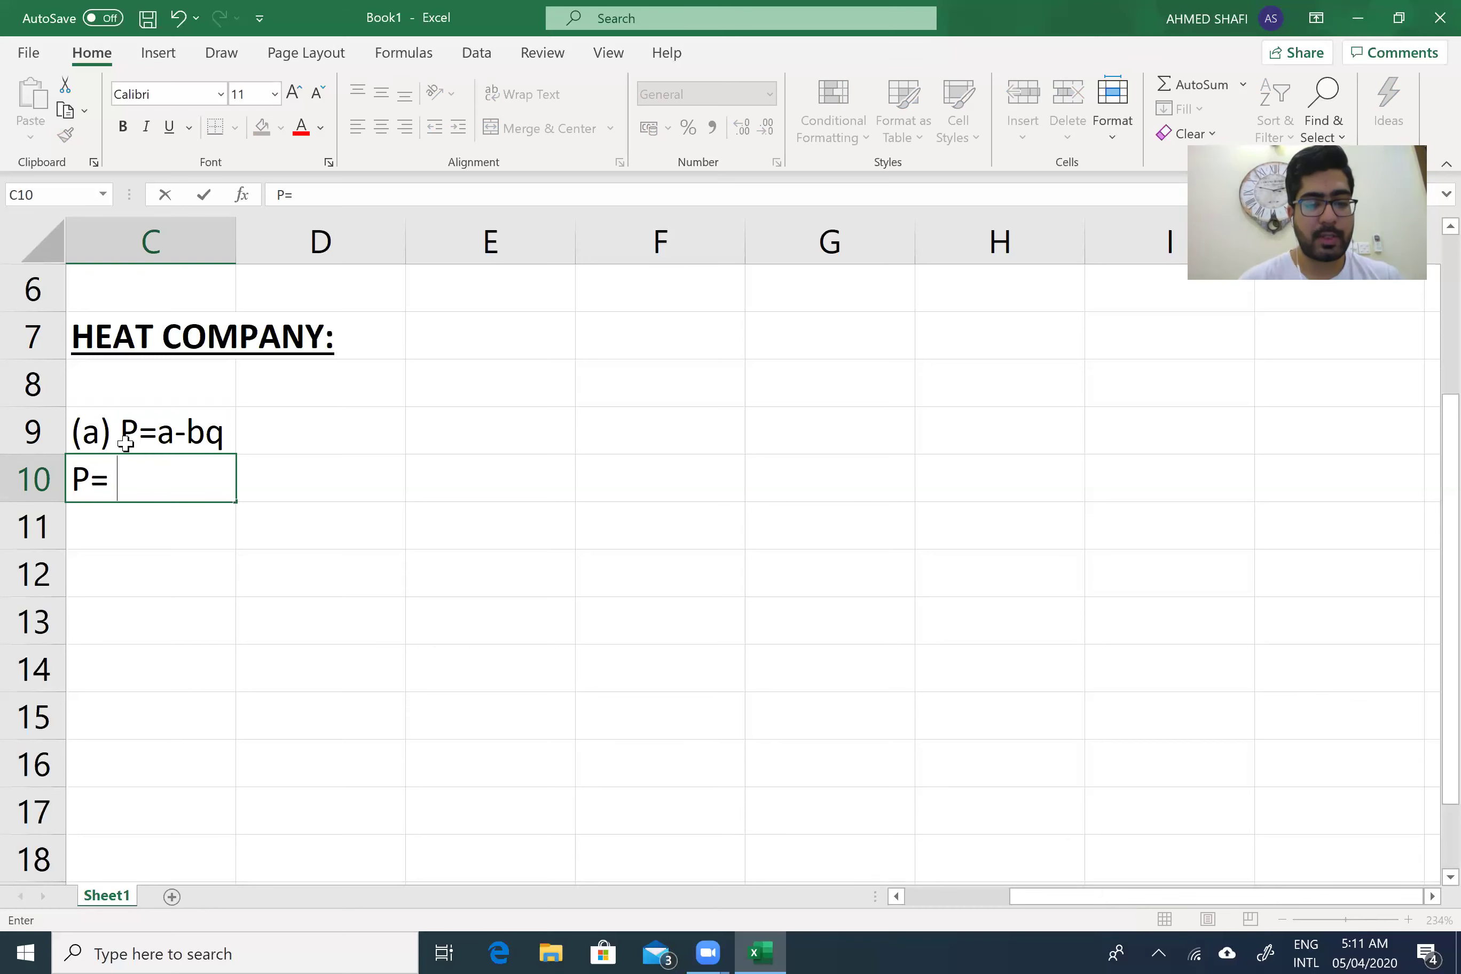
type("750-")
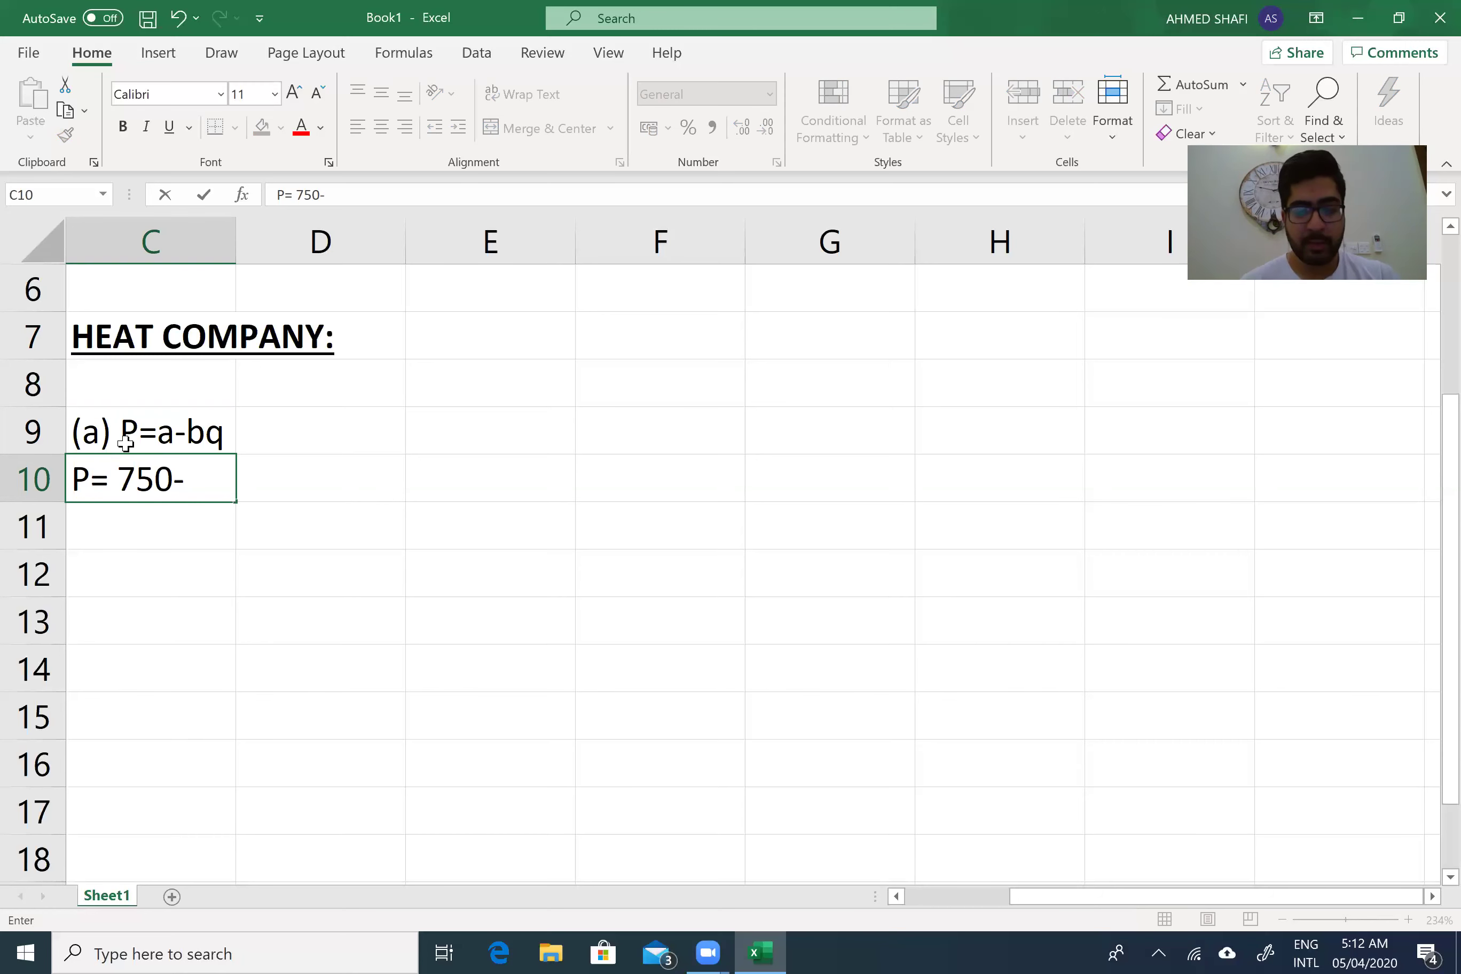
type("0.015")
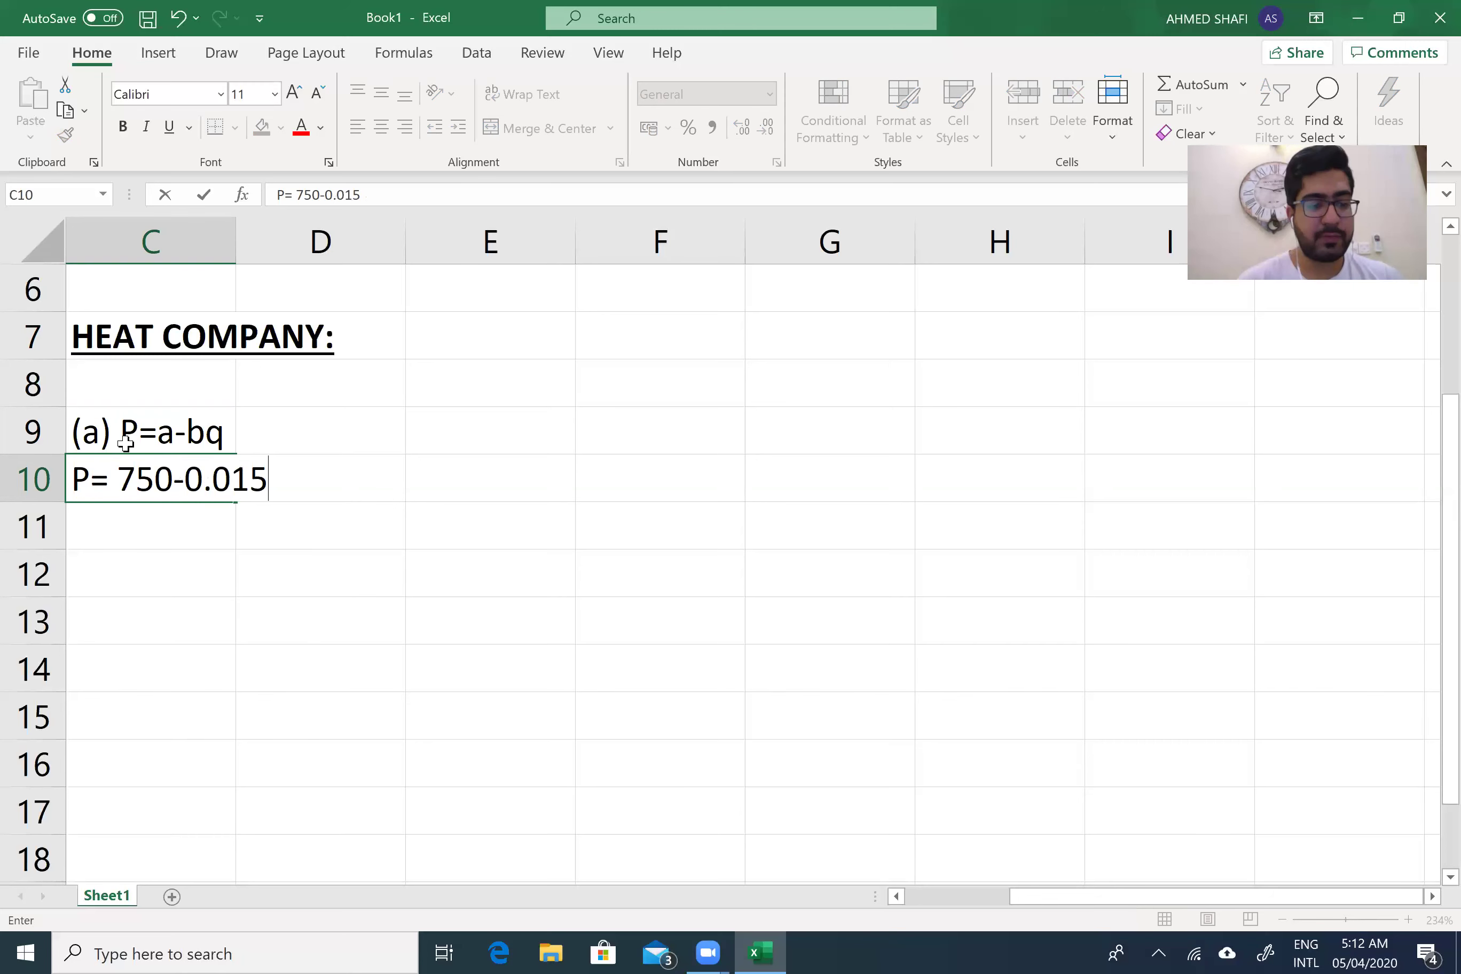
type("q")
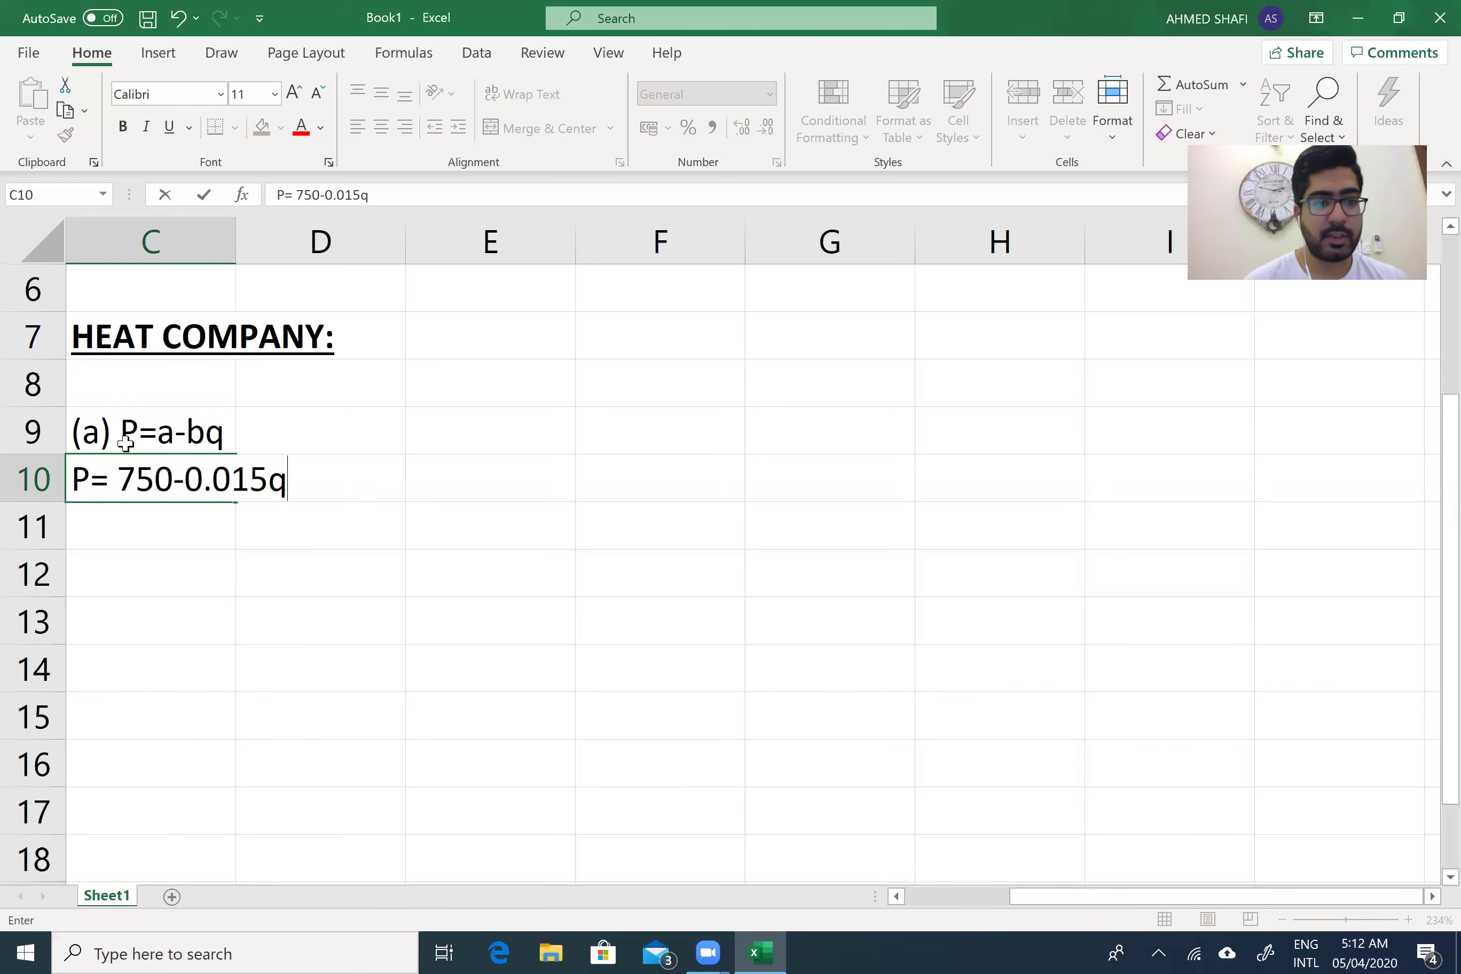
key("Return")
key("Return")
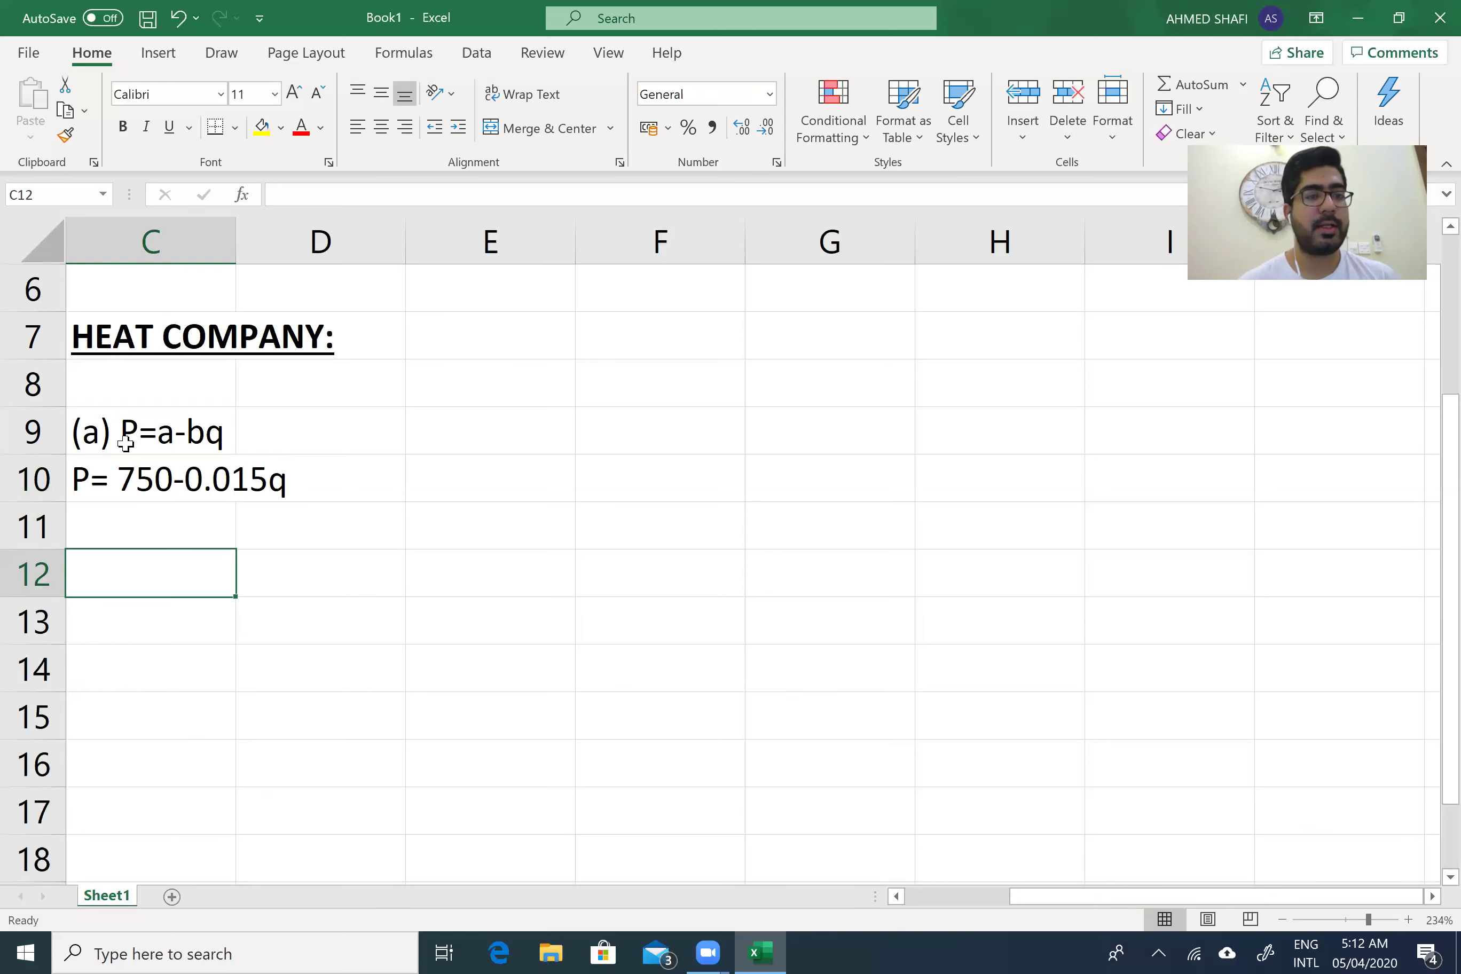
Move the "(a)" label out of C9 into C8, leaving only "P=a-bq" in C9
left_click(117, 436)
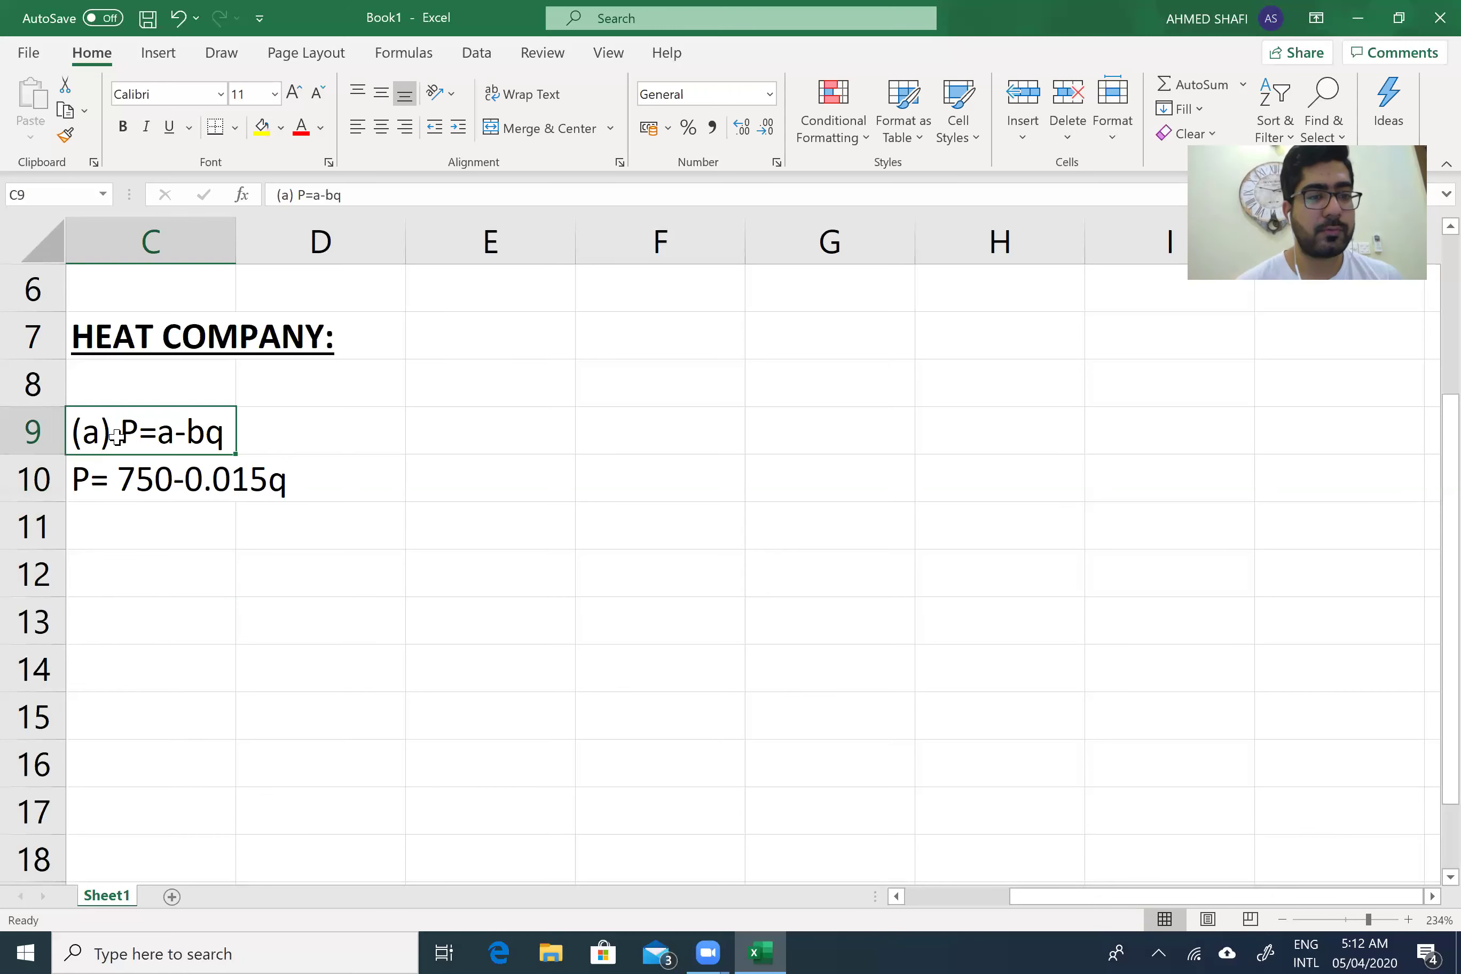
double_click(120, 437)
key("BackSpace")
key("BackSpace")
key("BackSpace")
key("BackSpace")
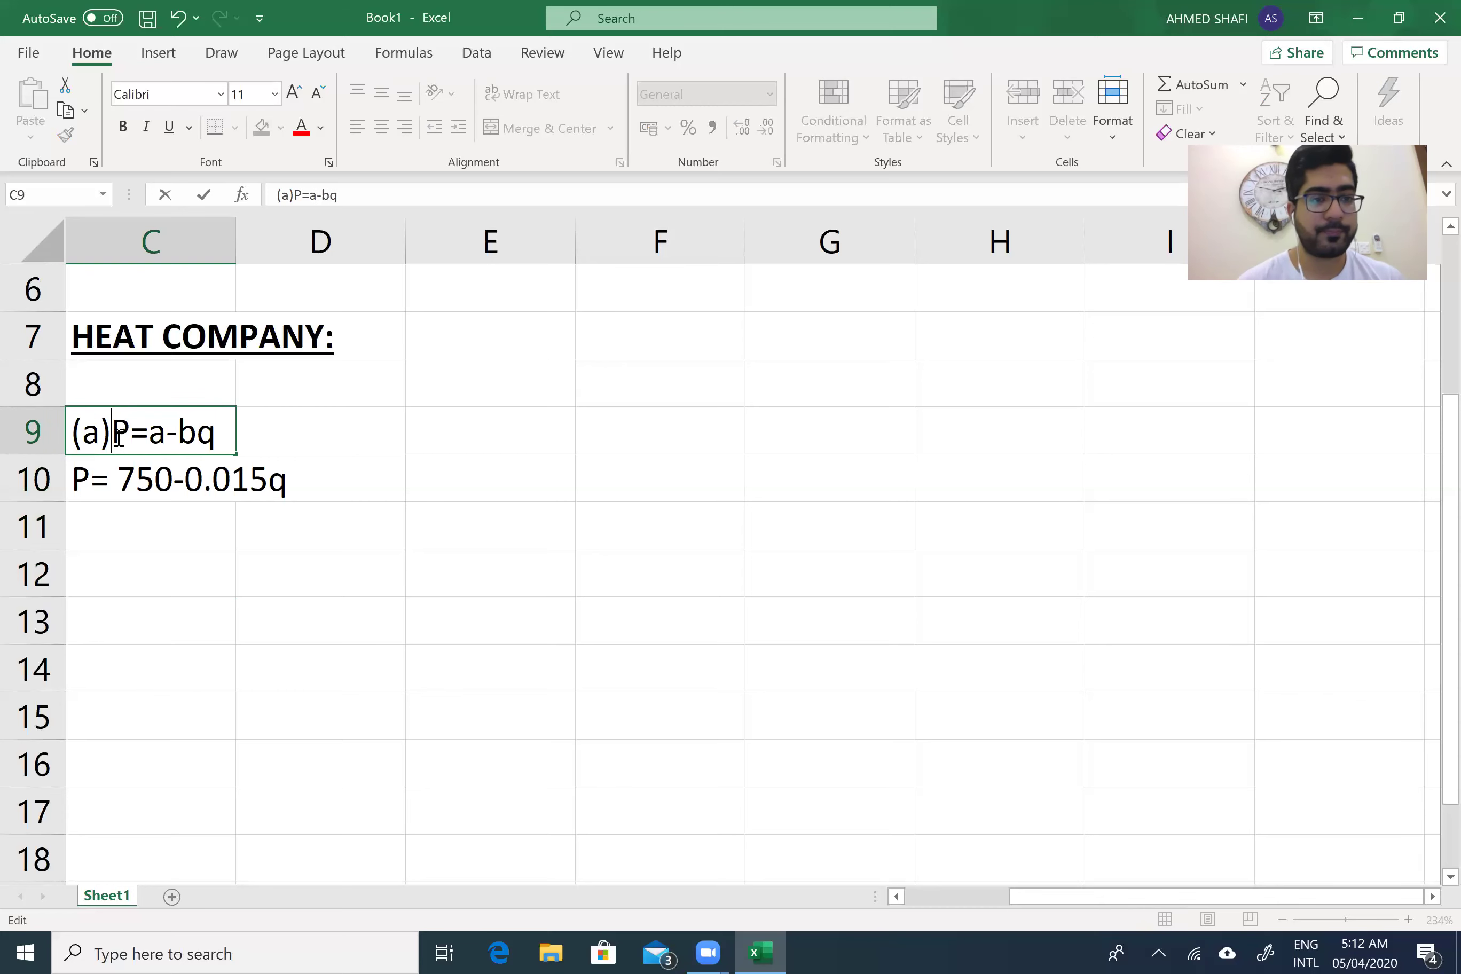
left_click(126, 380)
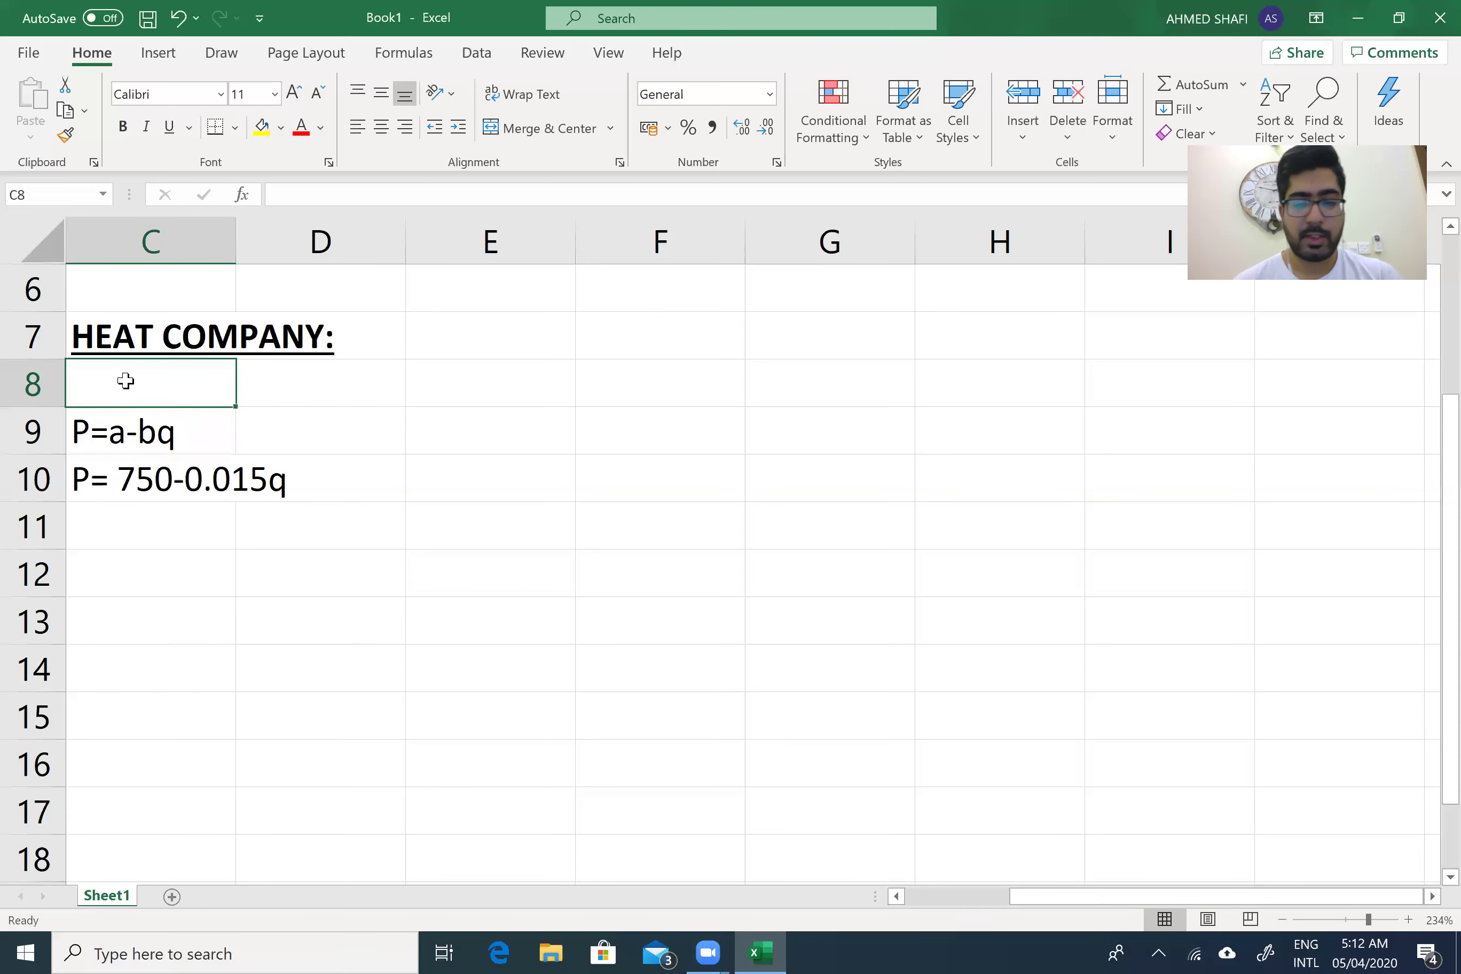
type("(a)")
key("Return")
key("Down")
key("Down")
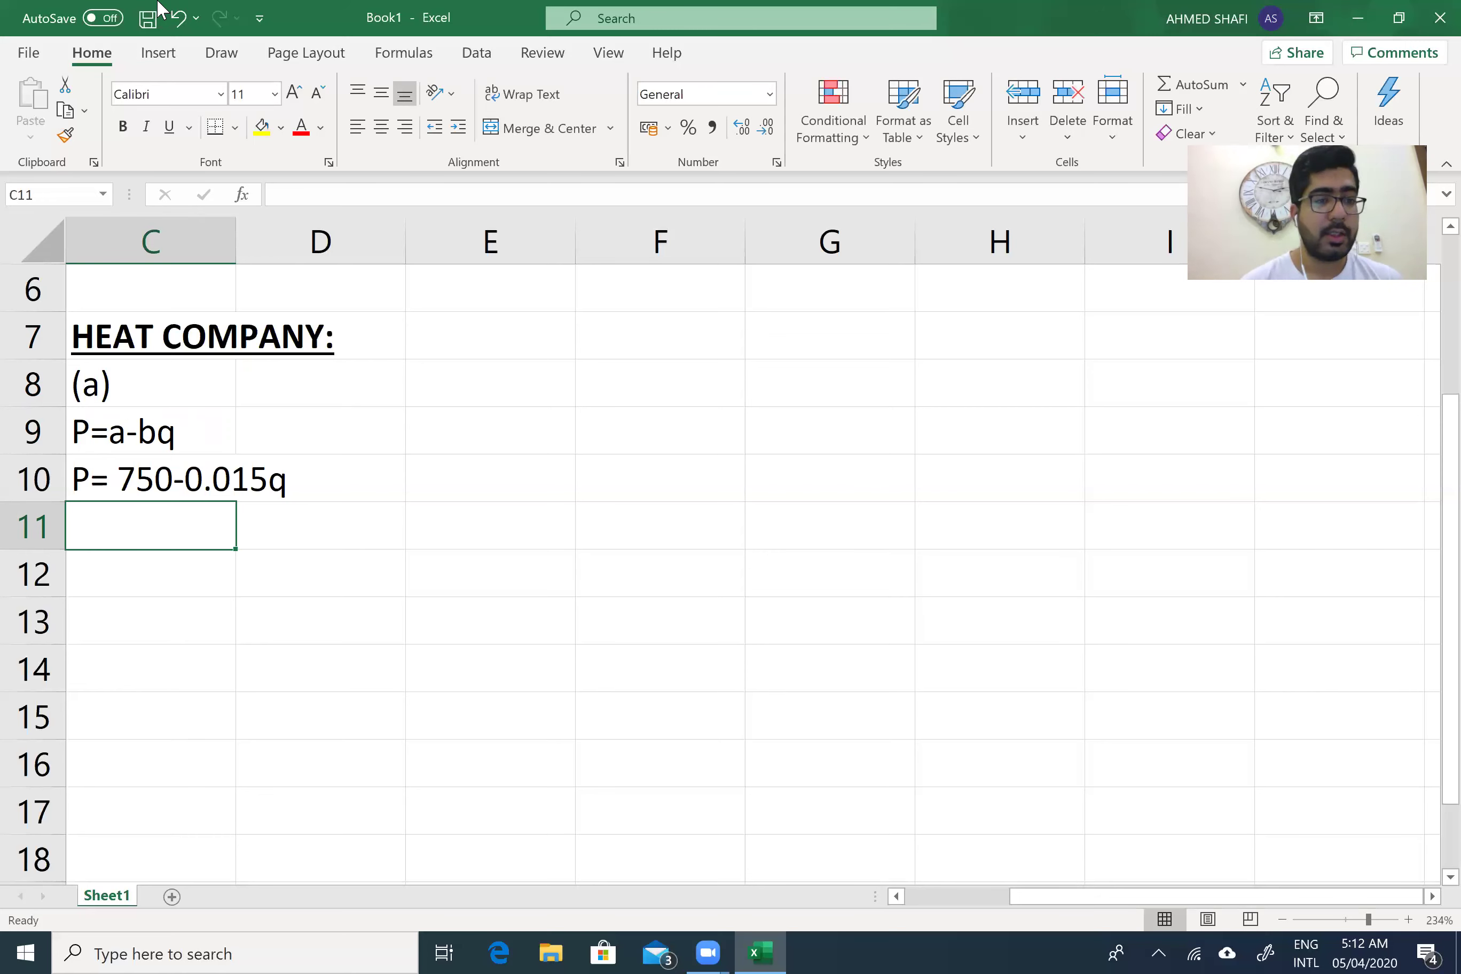
Enter the section label "(b)" in cell C12
left_click(142, 613)
type("(b")
key("BackSpace")
key("BackSpace")
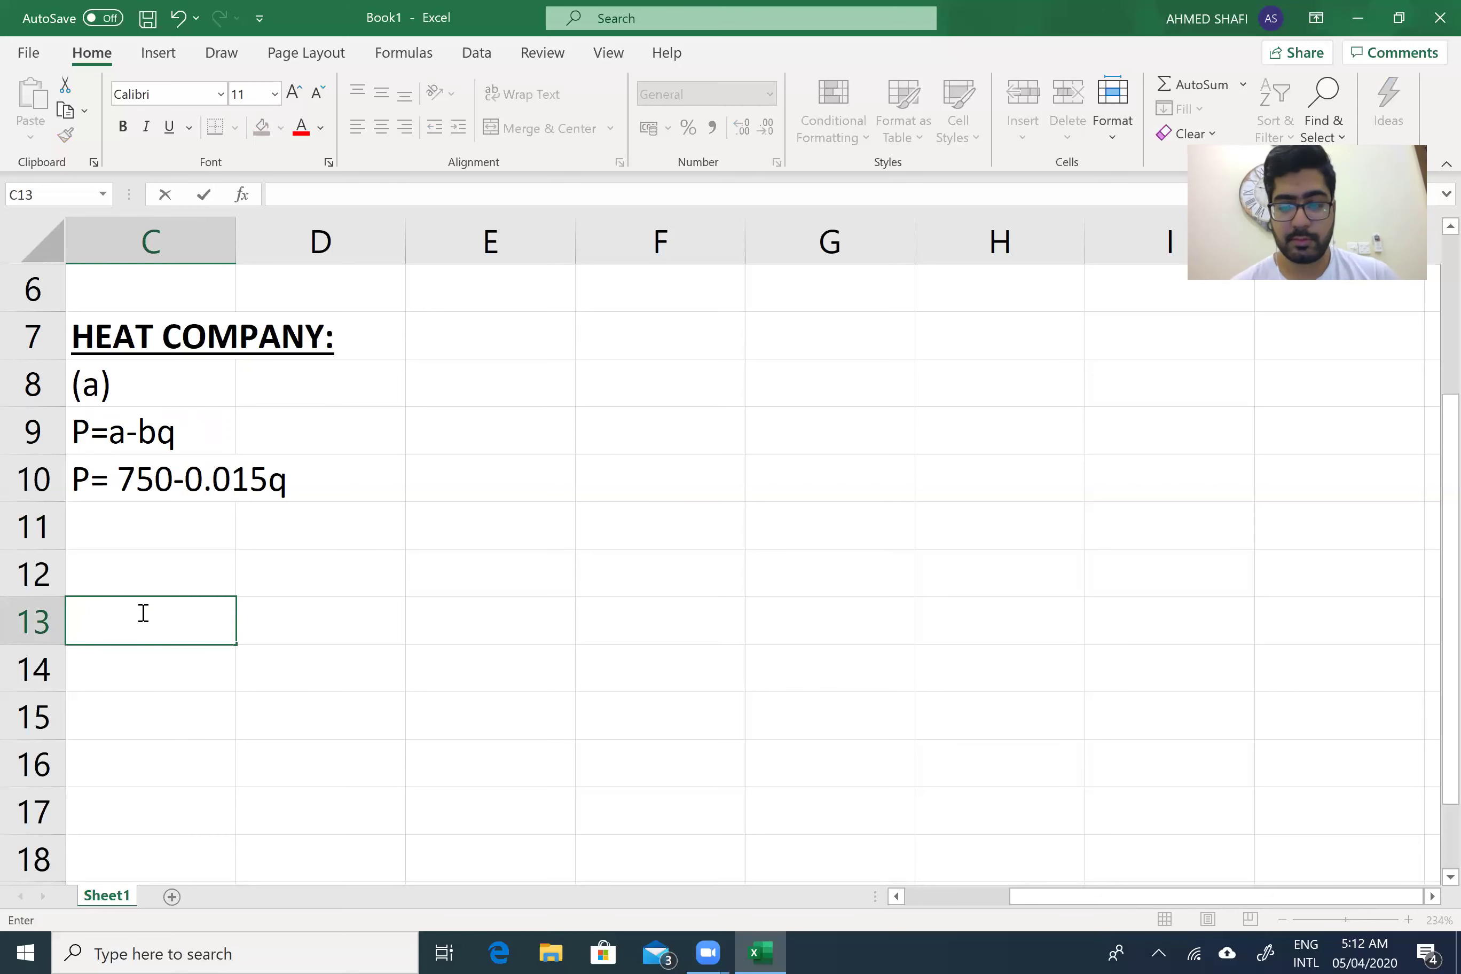
key("Up")
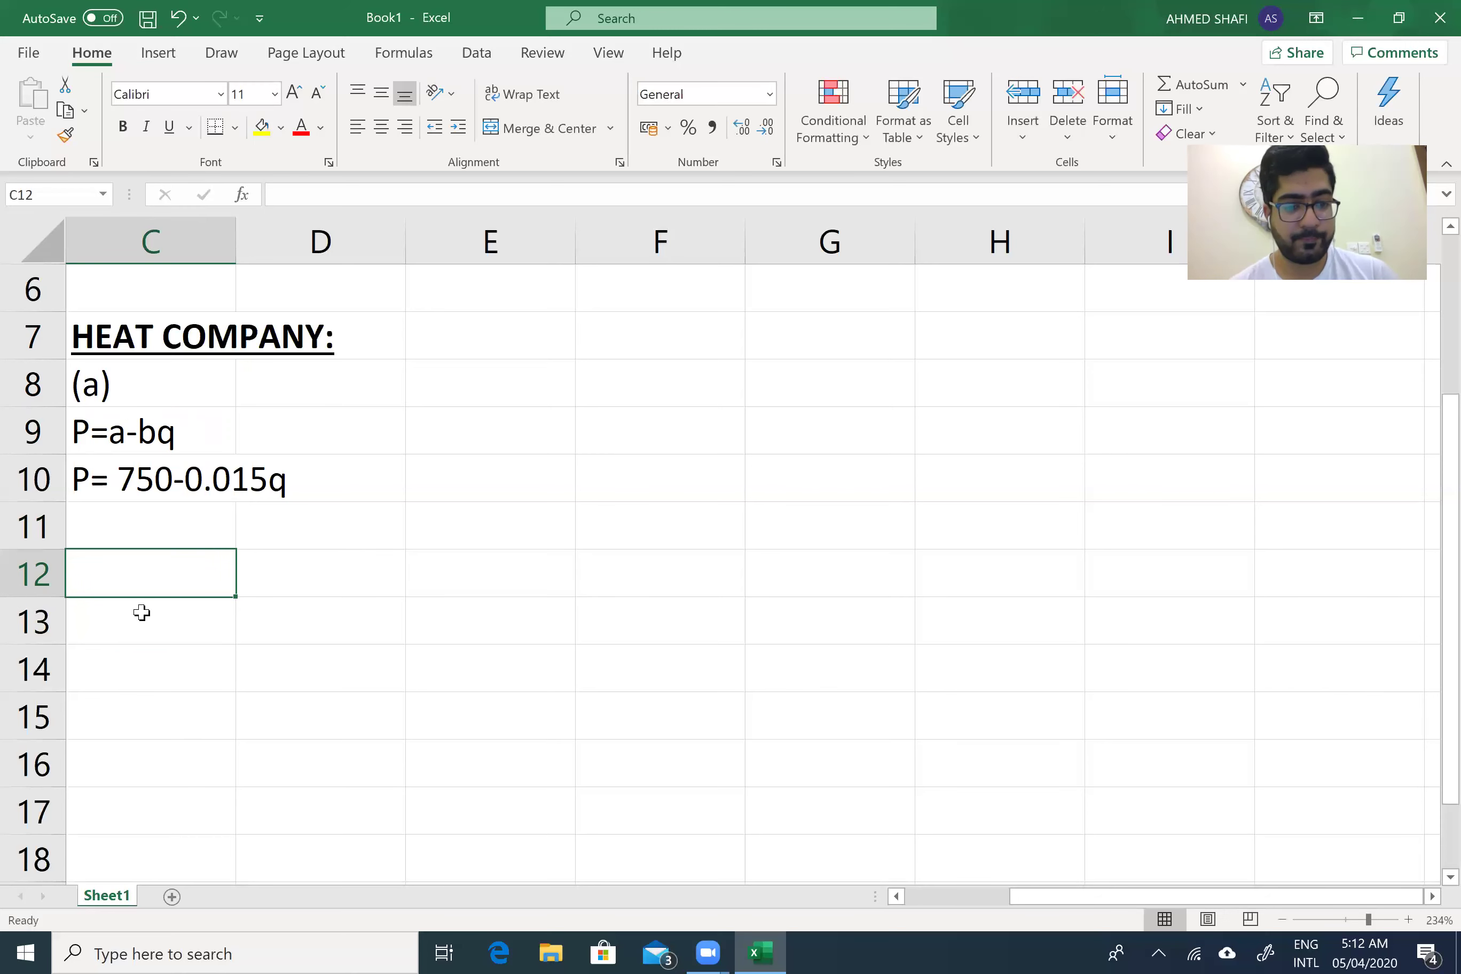
type("(b)")
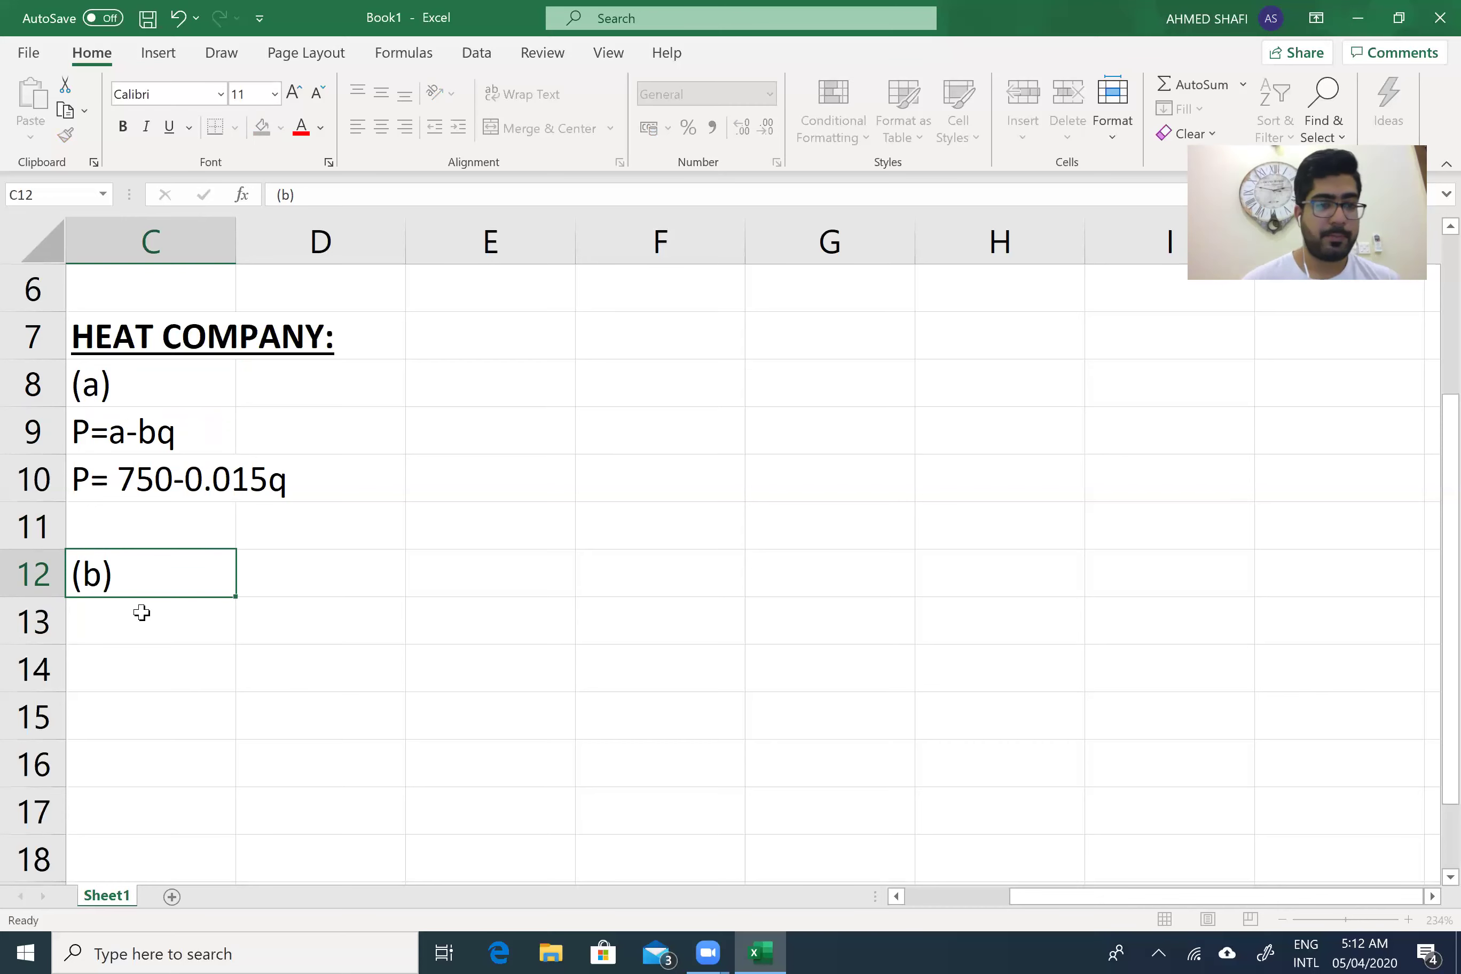
key("Return")
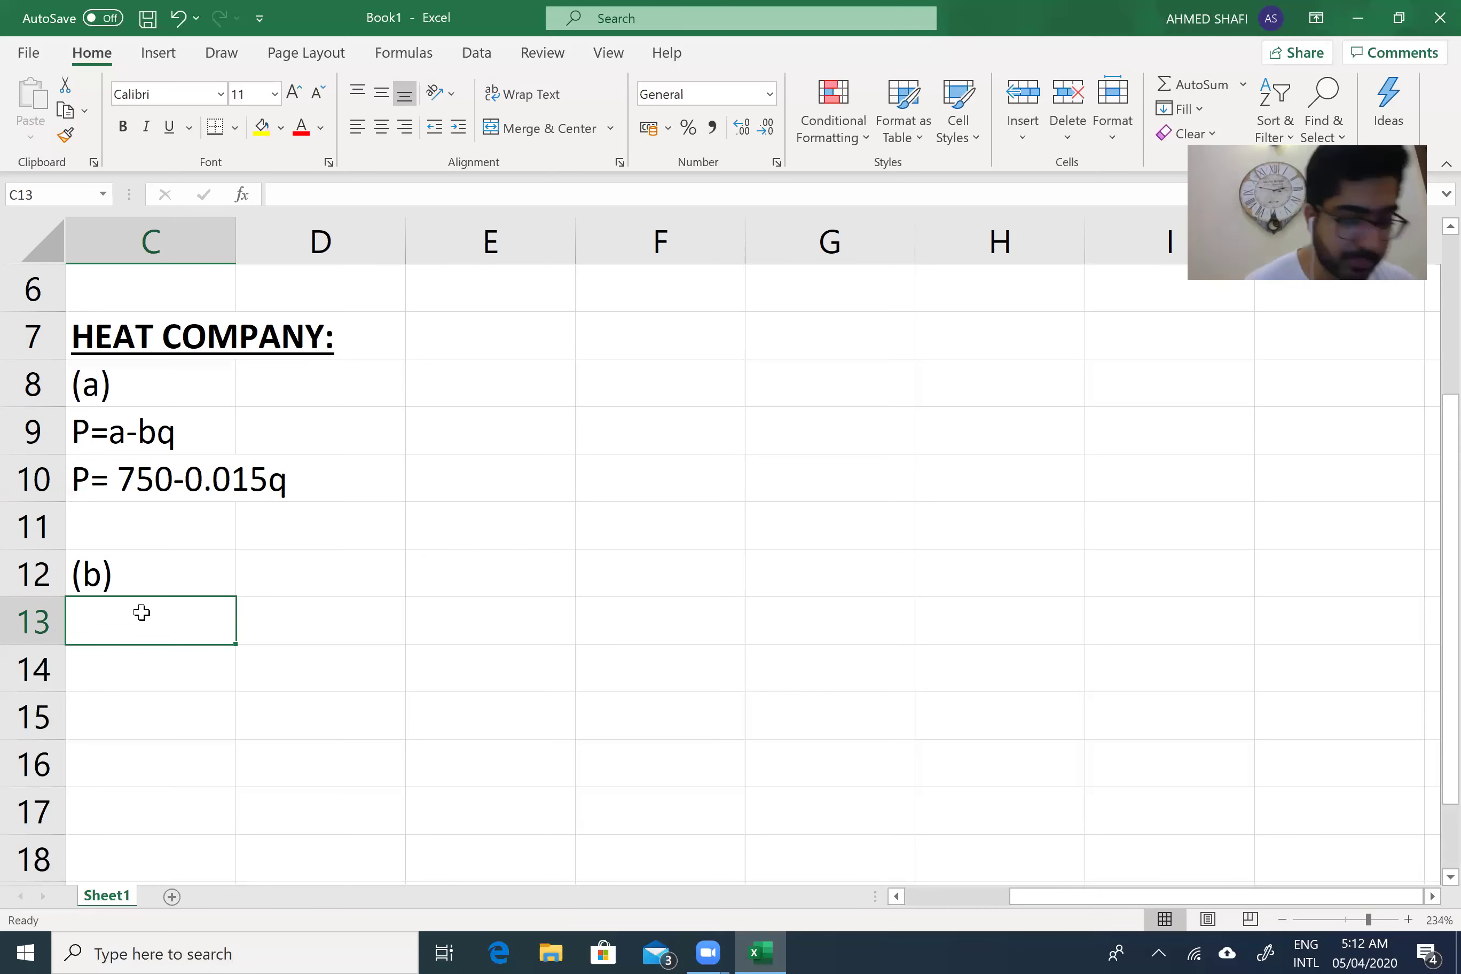
Enter the row labels "D/mat", "D/lab" and "Marg cost" in cells C13 to C15
type("D/")
key("BackSpace")
type("mat")
key("Return")
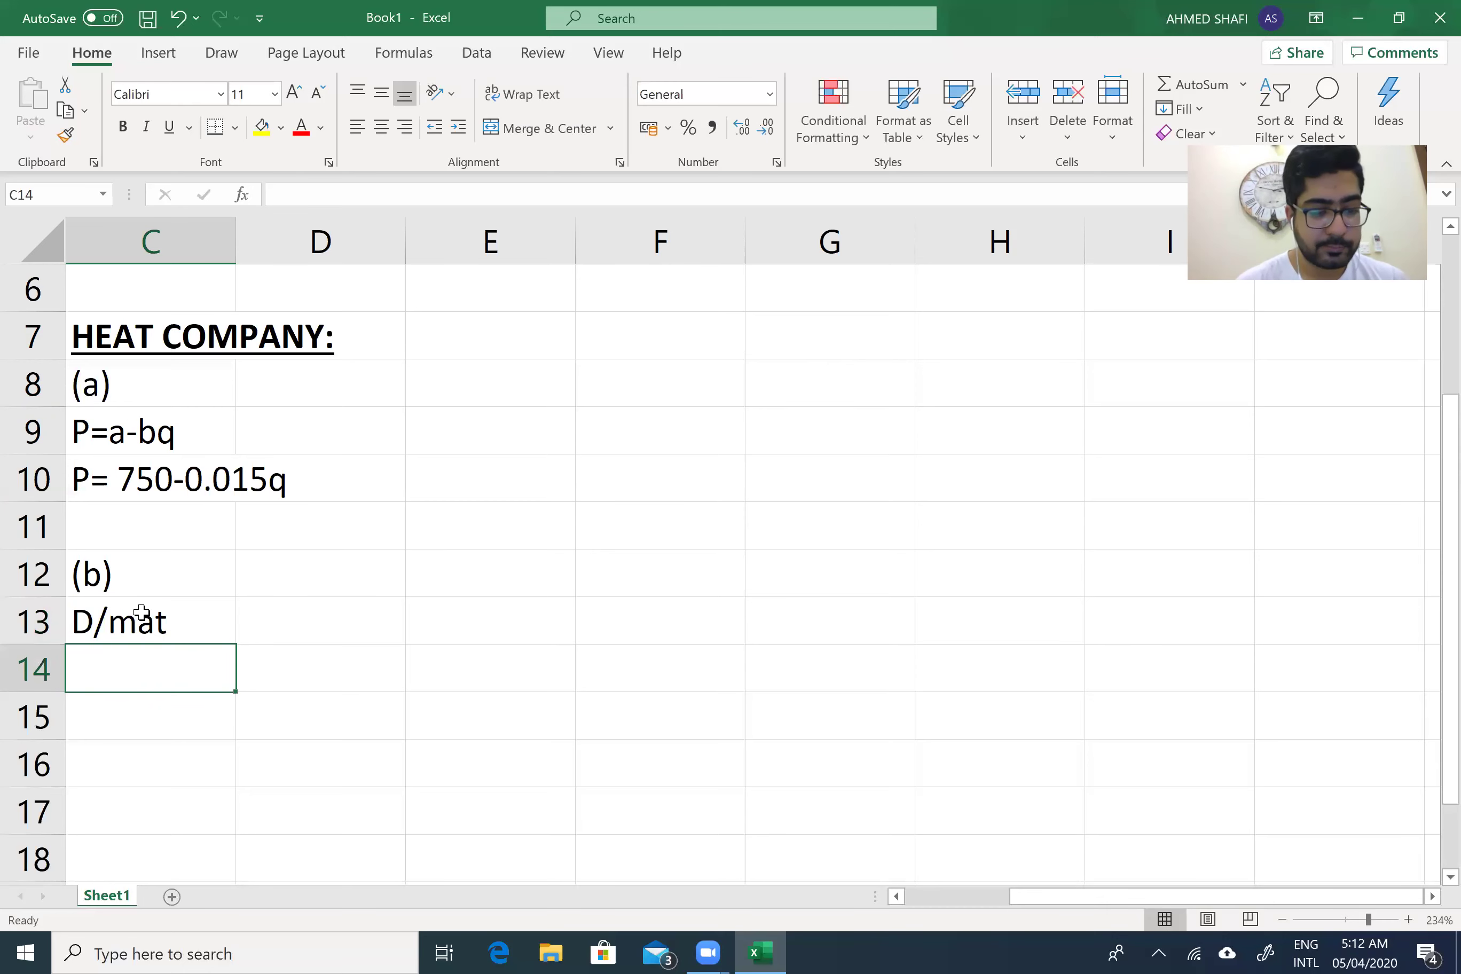
type("D/")
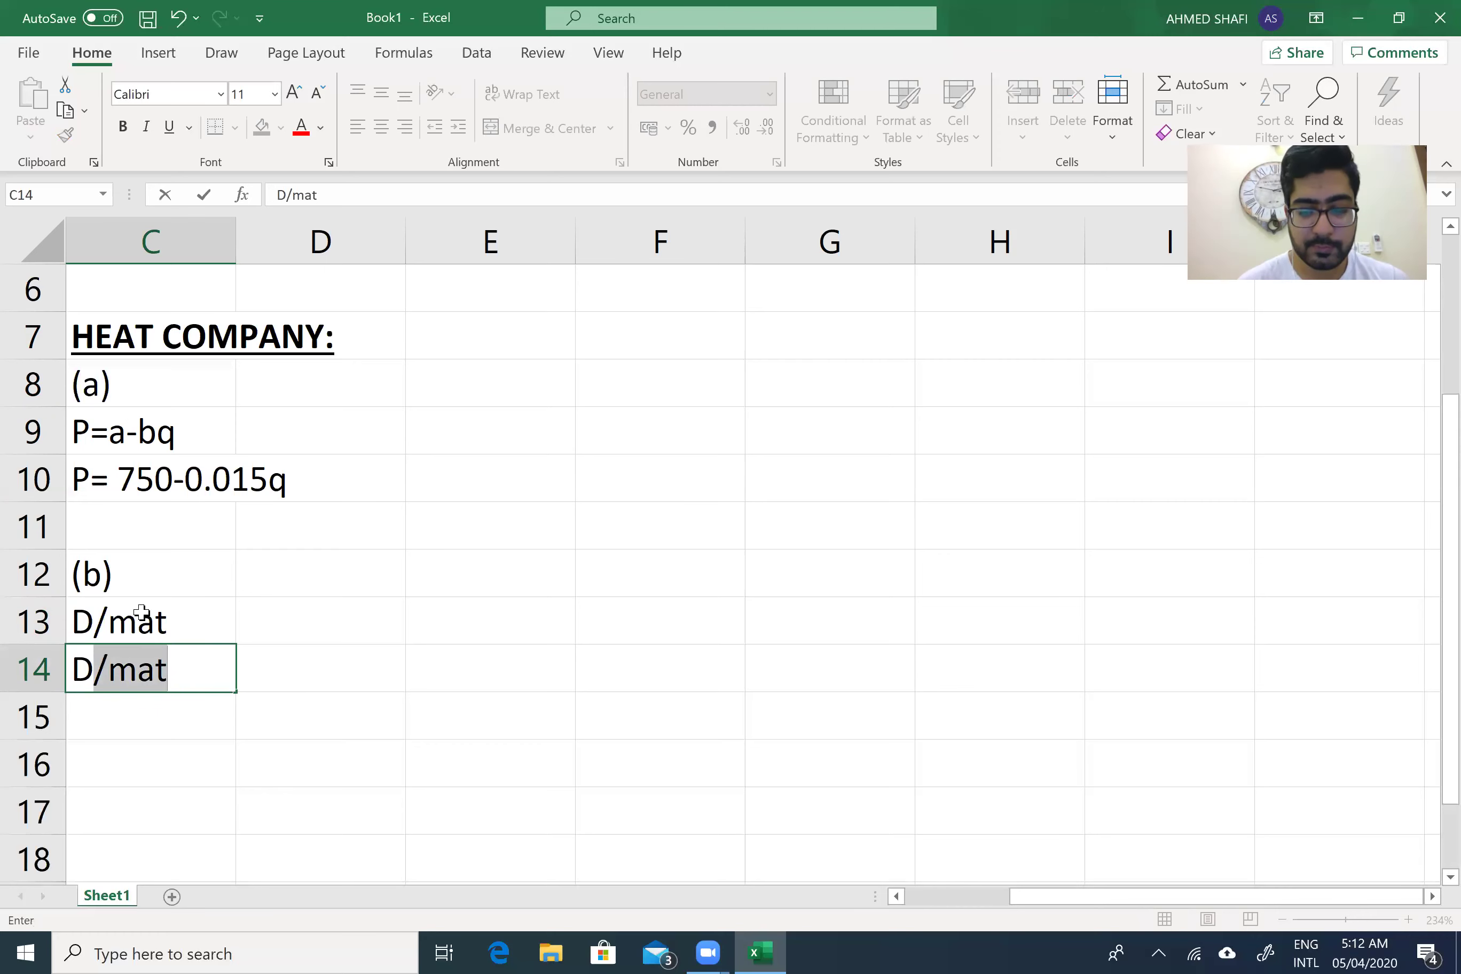
type("lab")
key("Return")
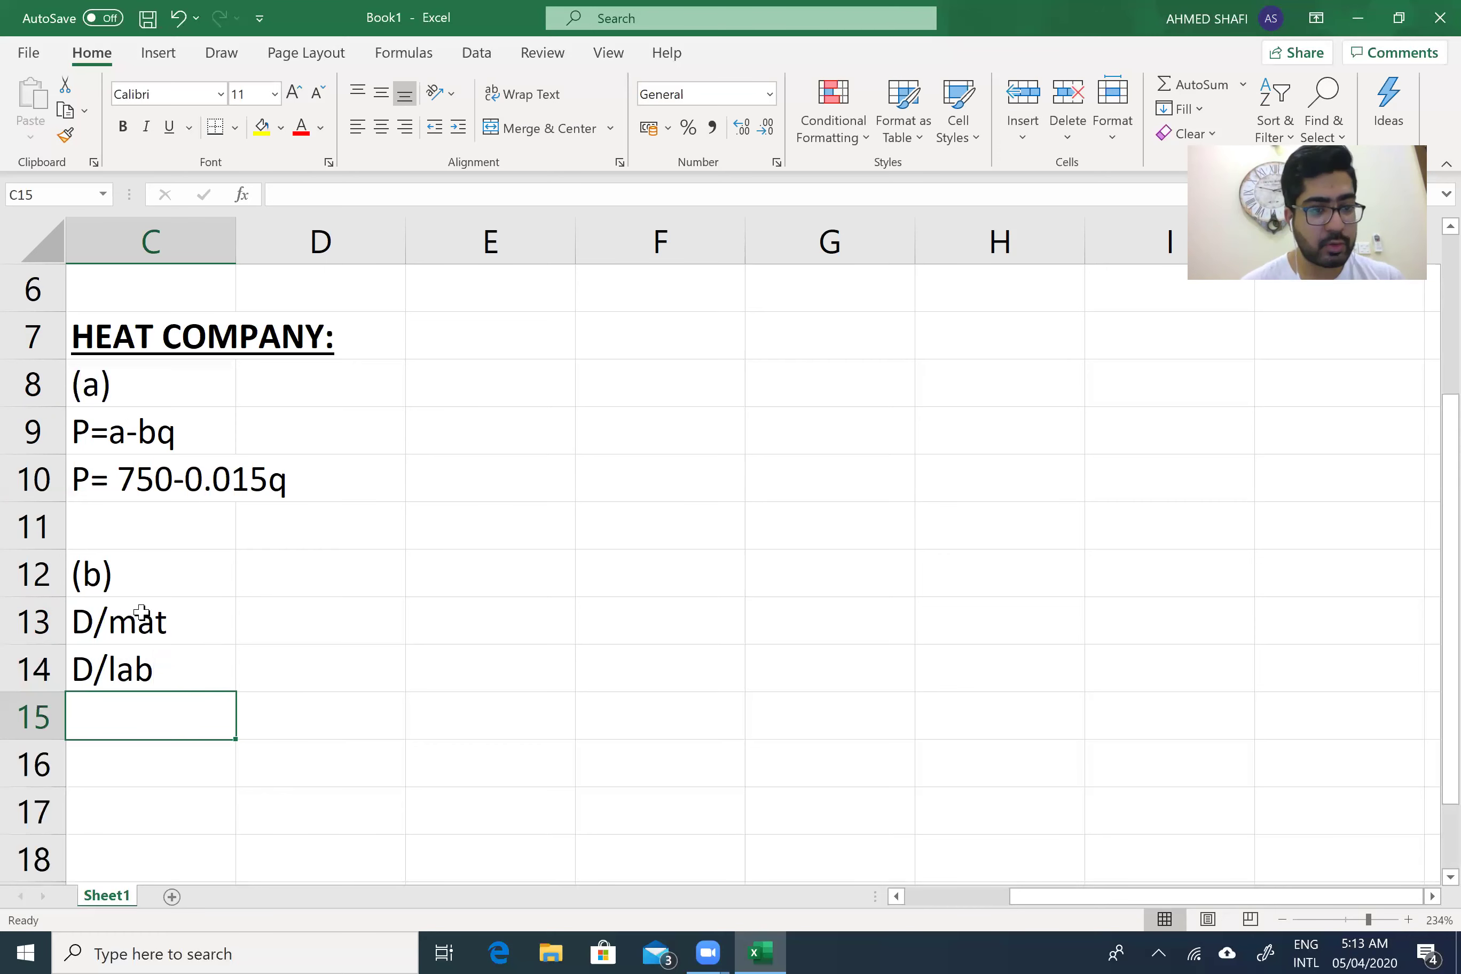
type("M")
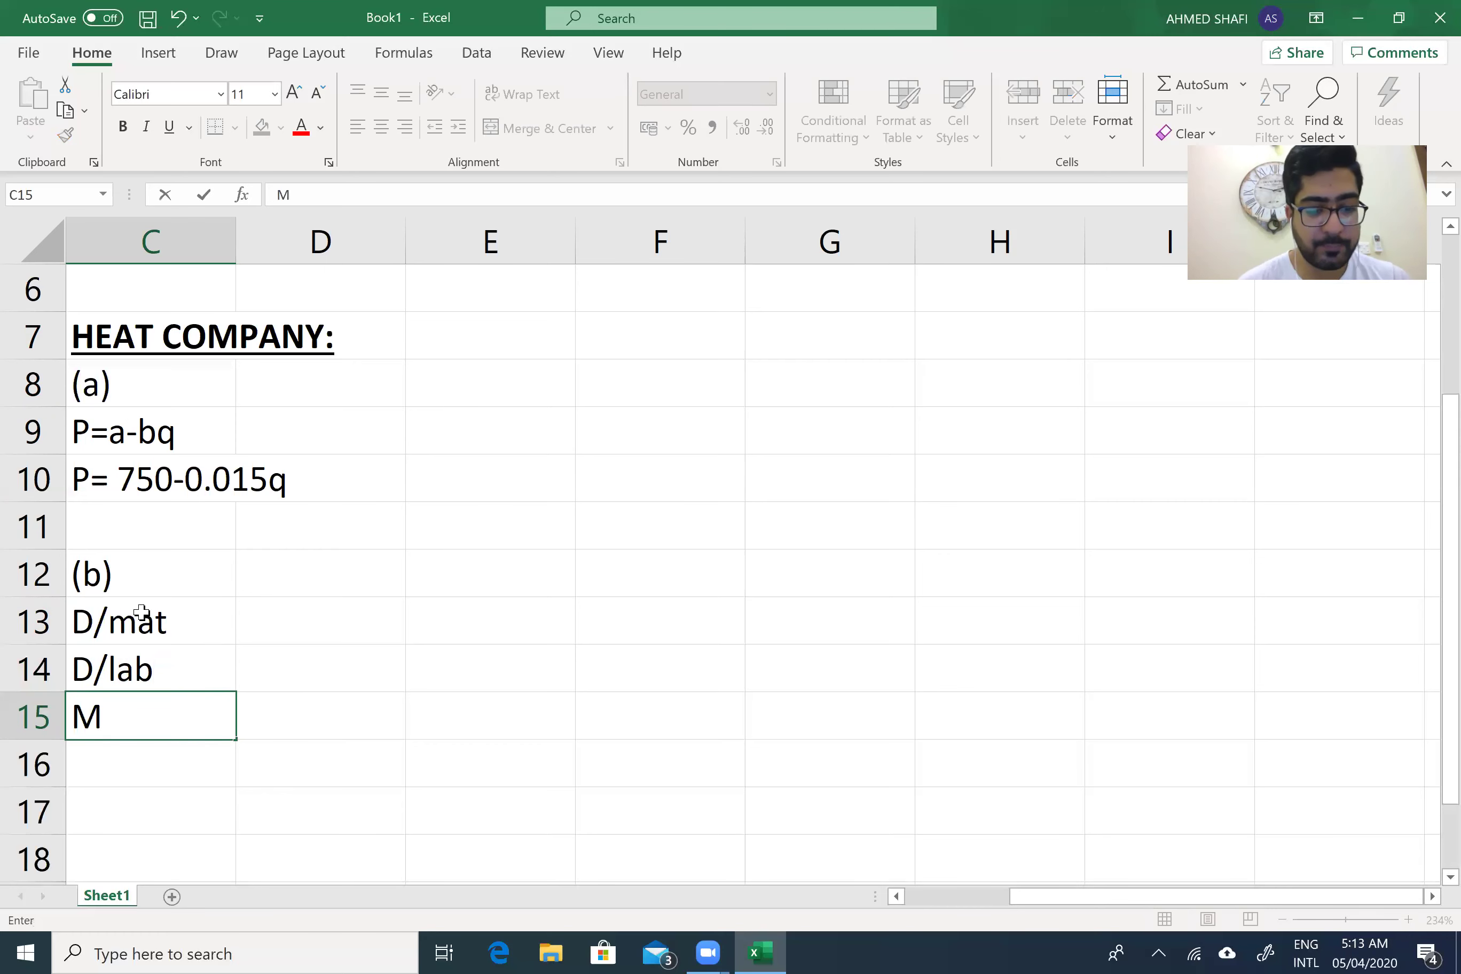
type("arg cost")
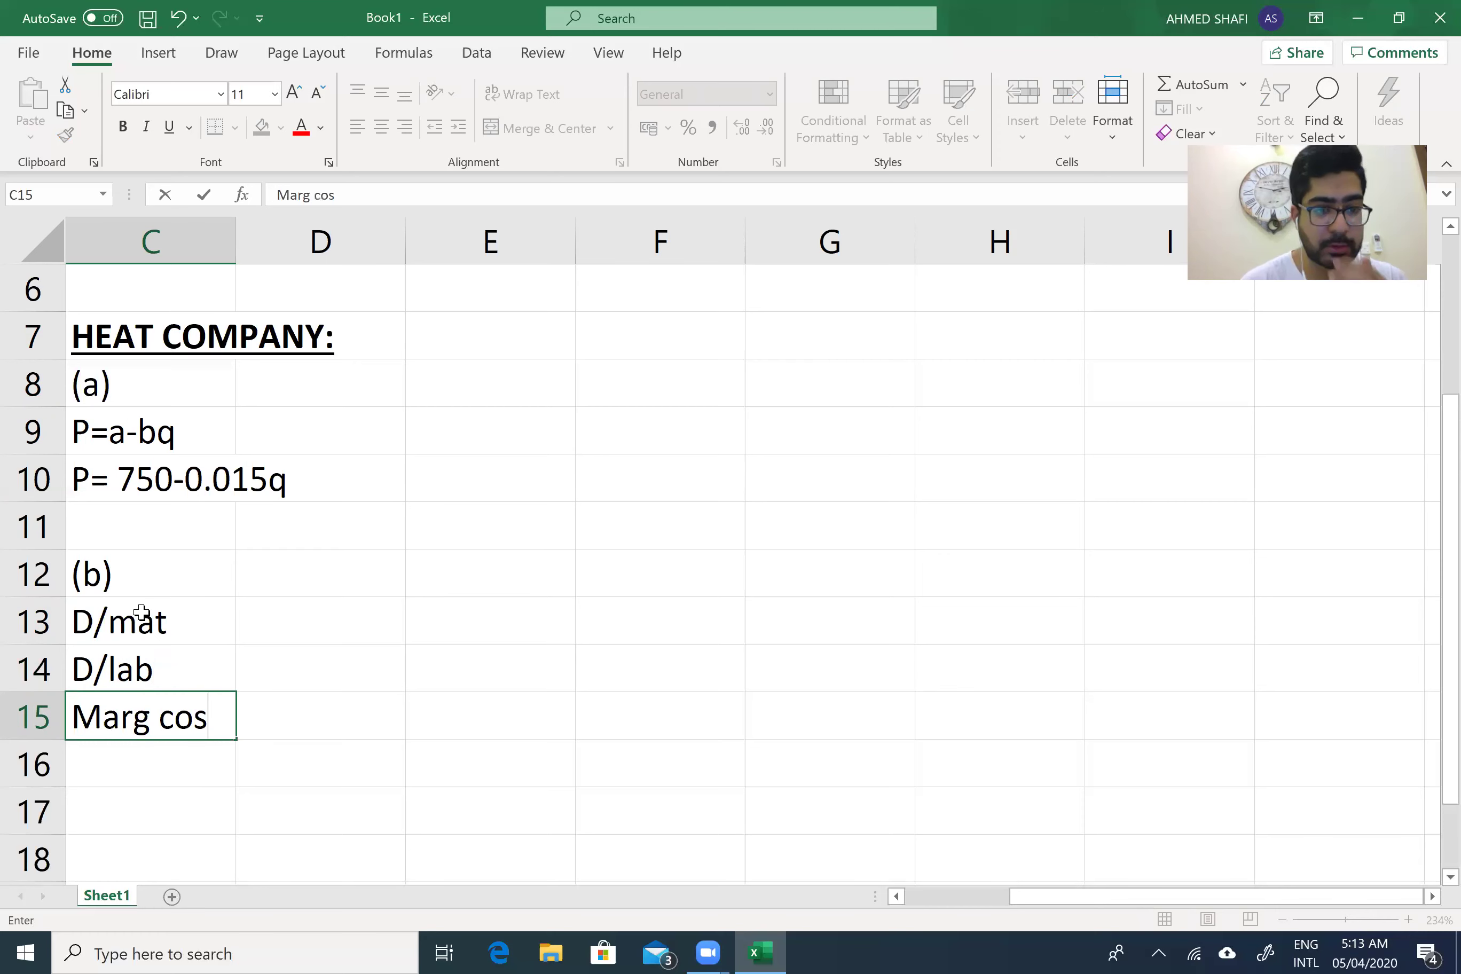
Enter 42 as the D/mat amount in cell D13
key("Tab")
key("Up")
key("Up")
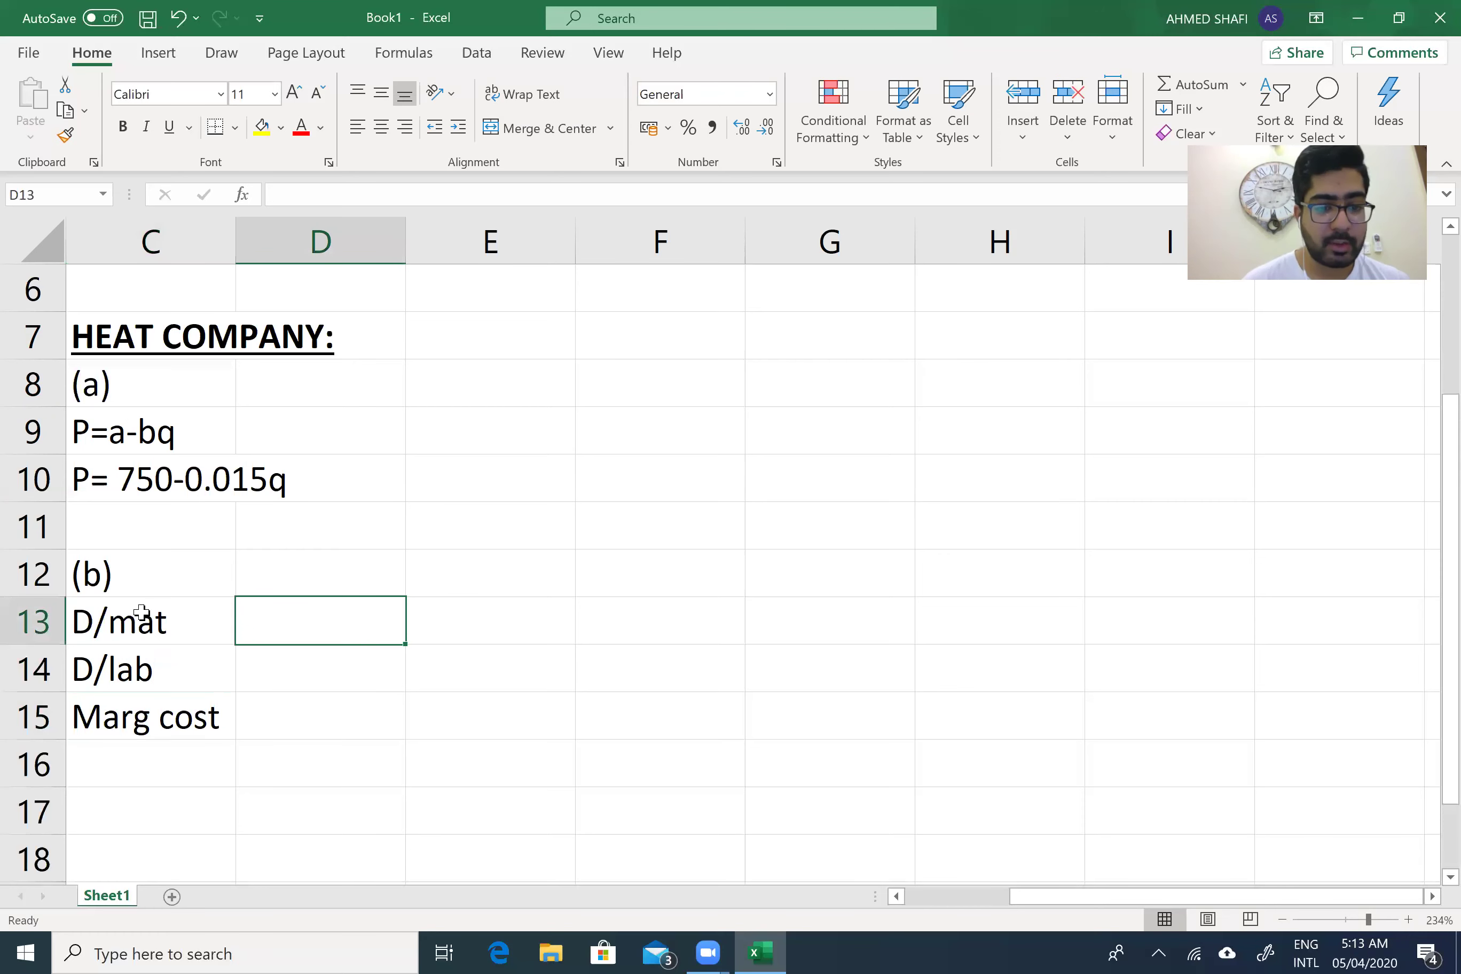
type("=")
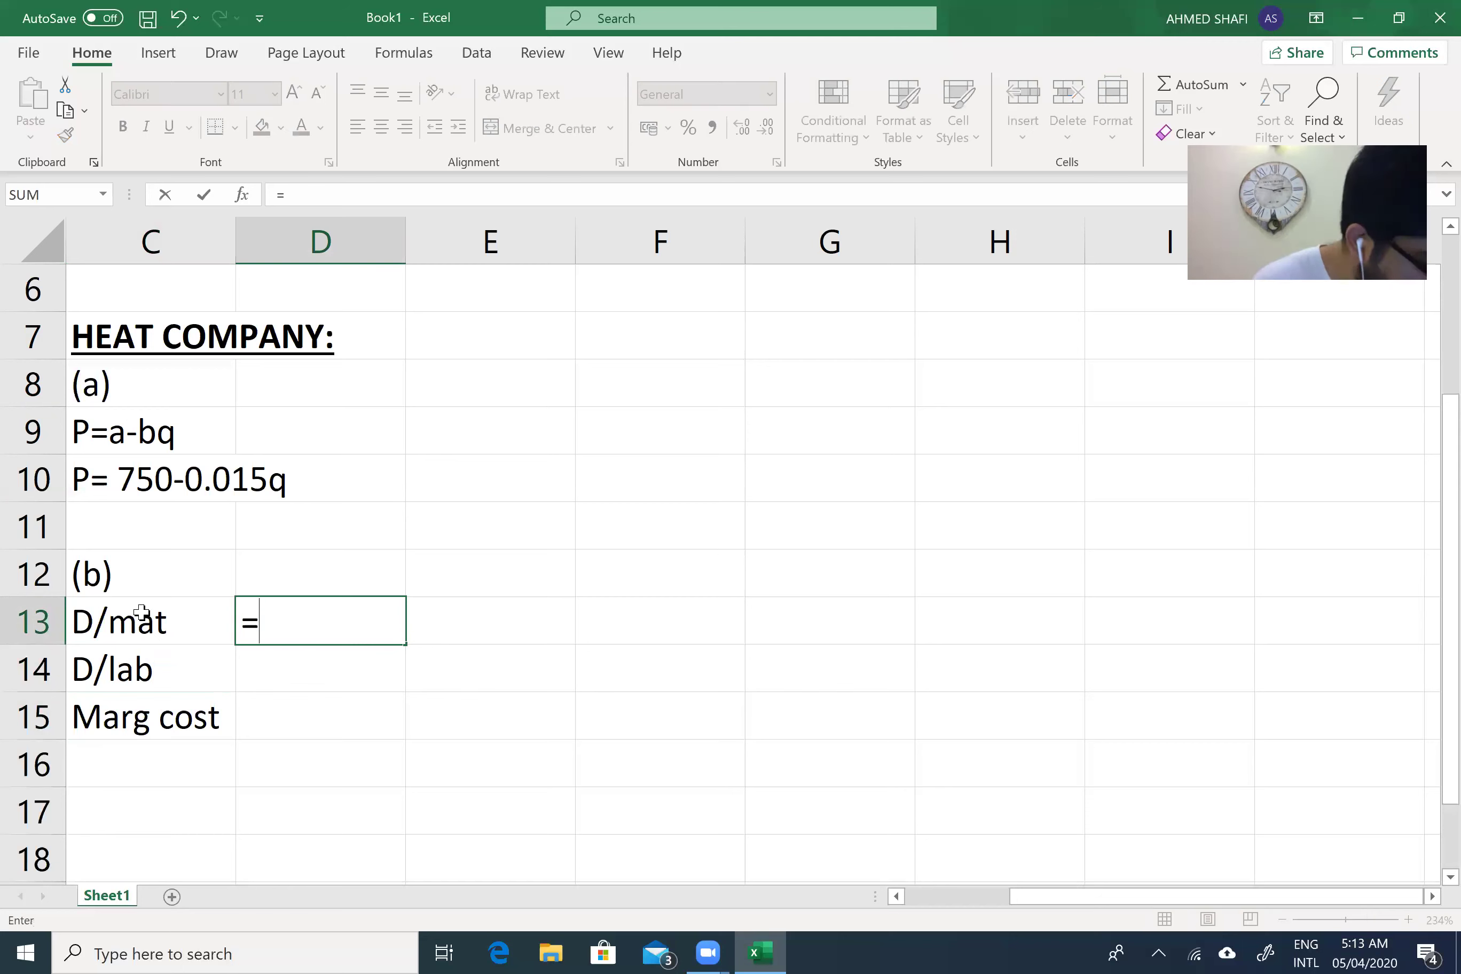
type("42")
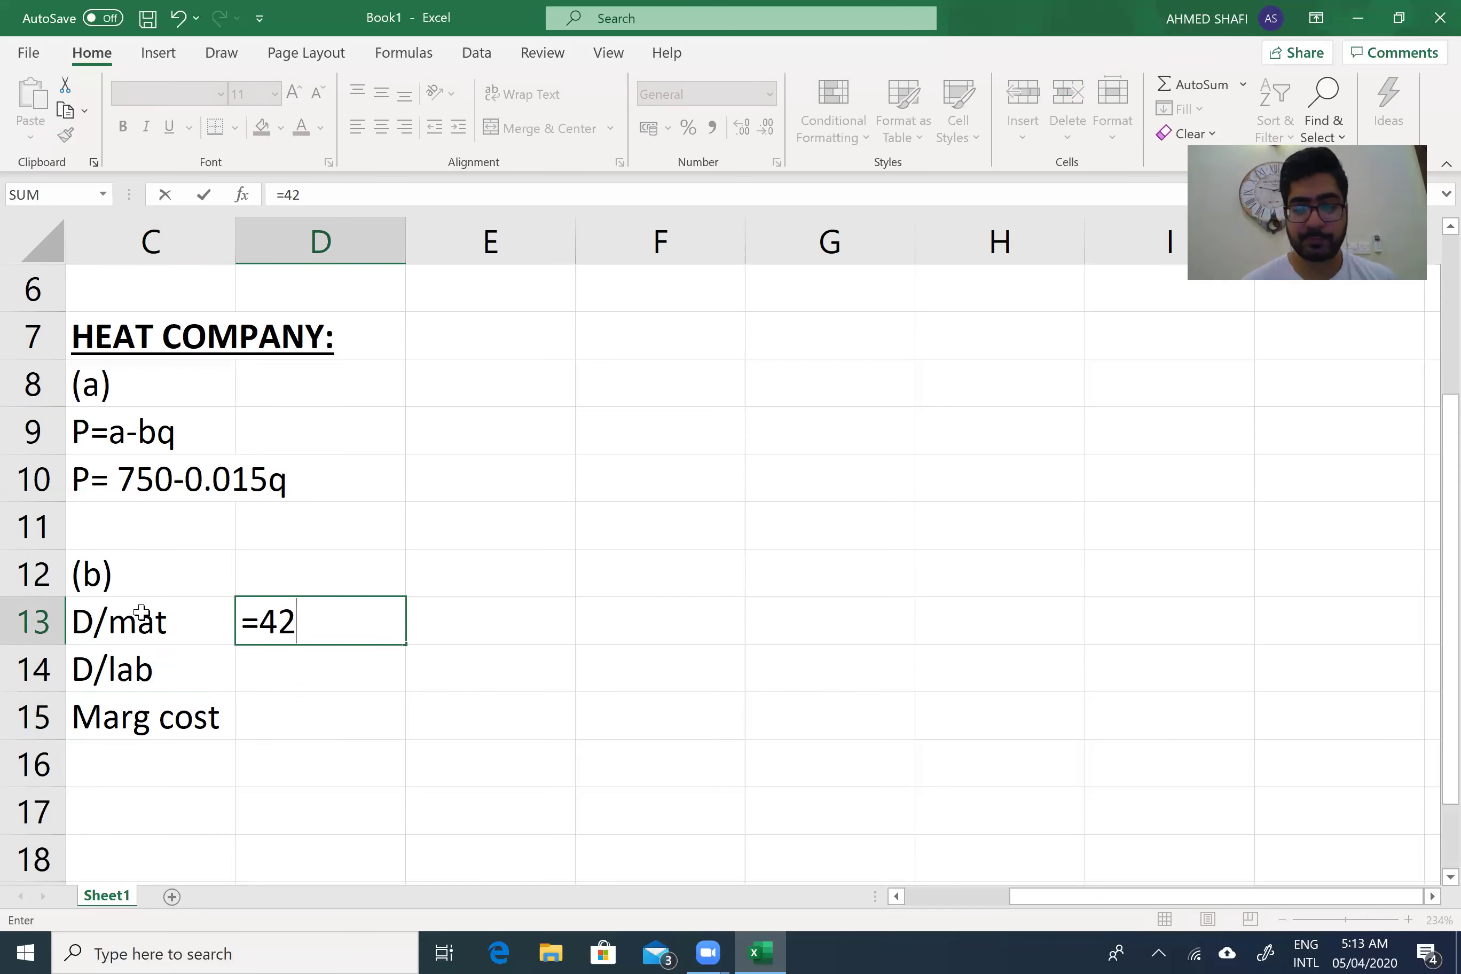
key("Return")
type("=")
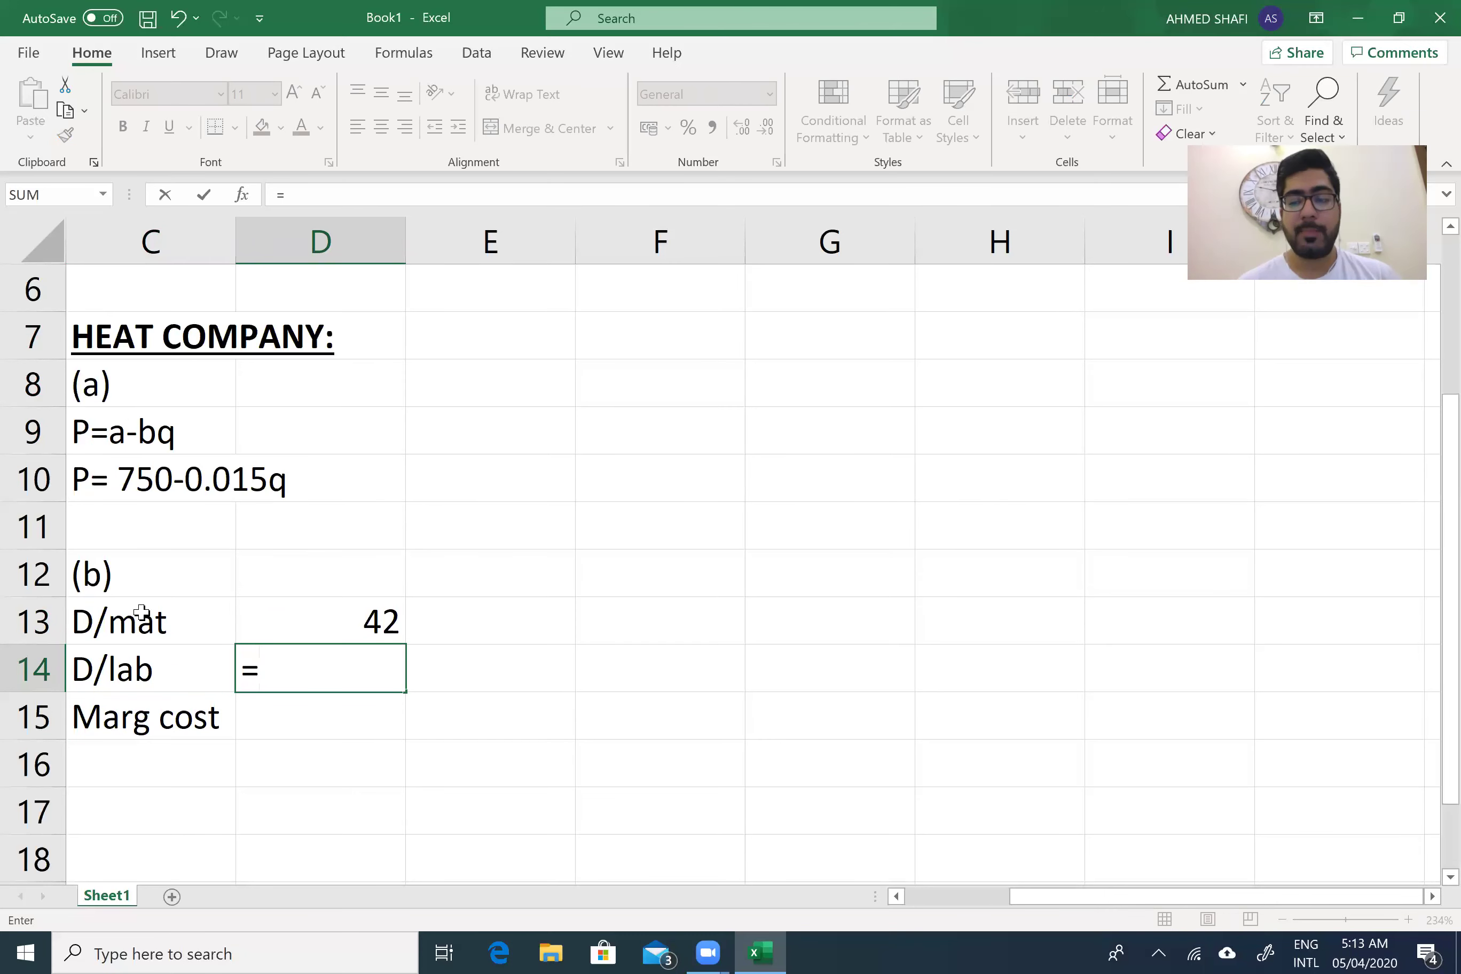
key("BackSpace")
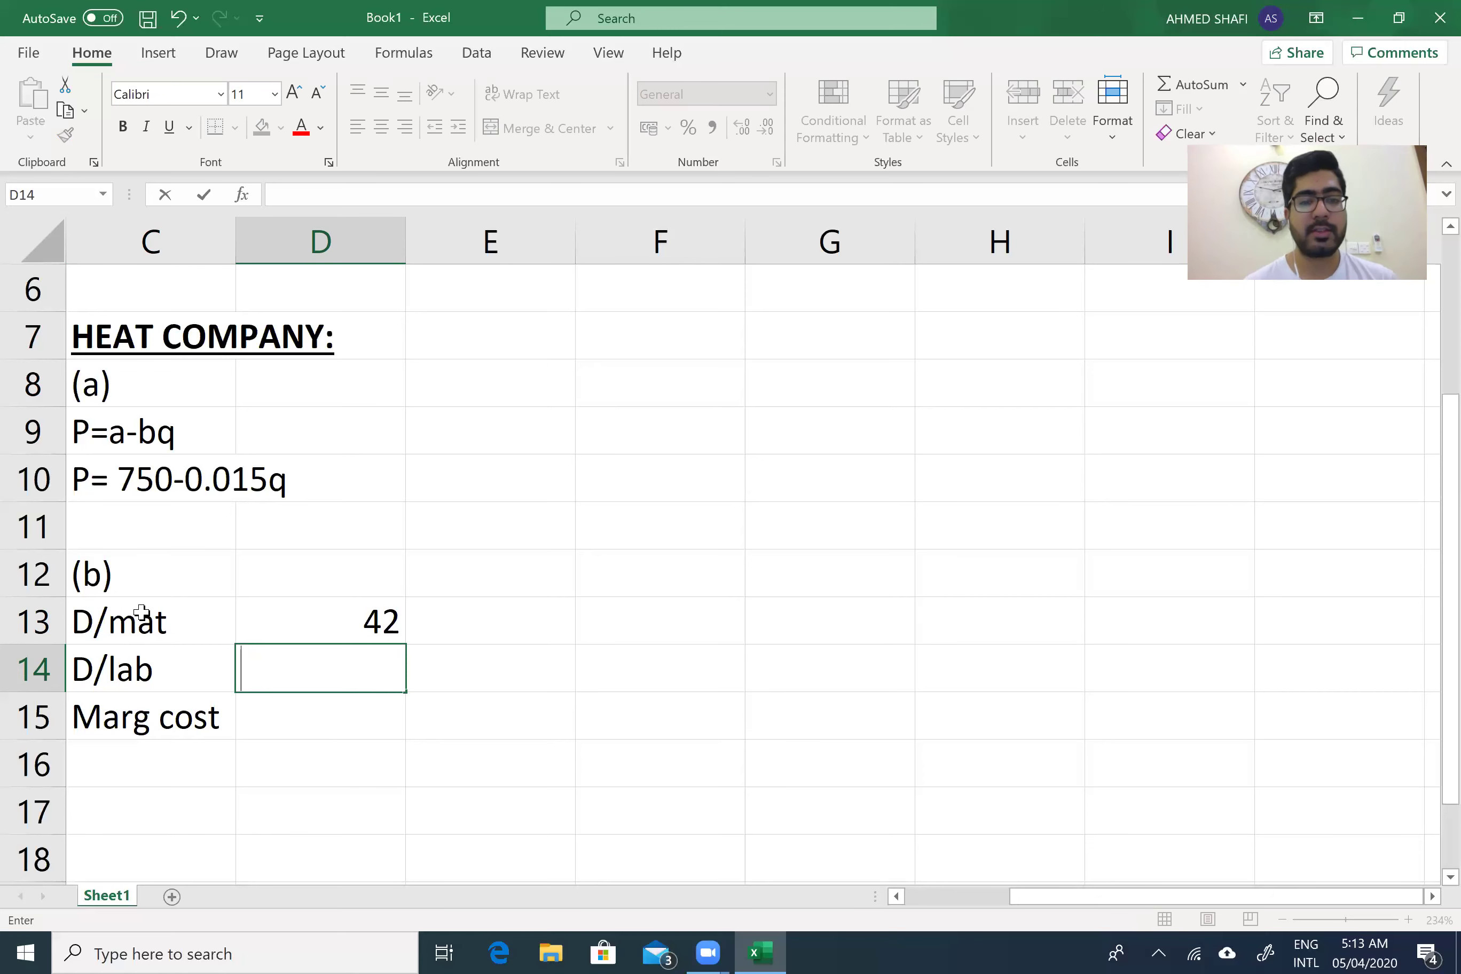
left_click(660, 361)
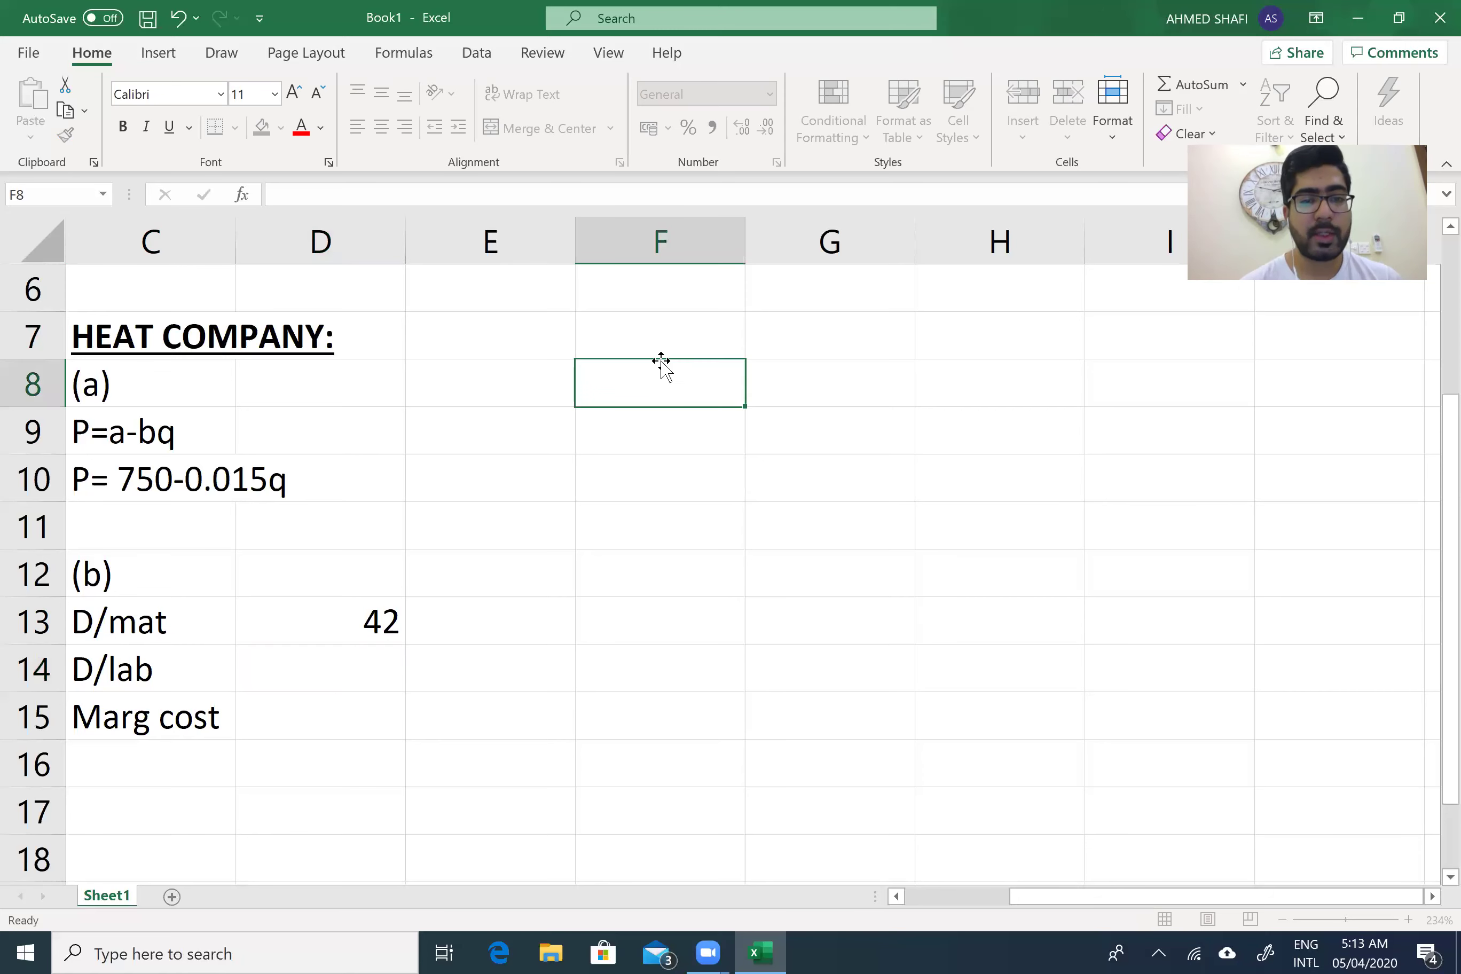
Enter the heading "Time for 100th unit" in cell G7
left_click(706, 333)
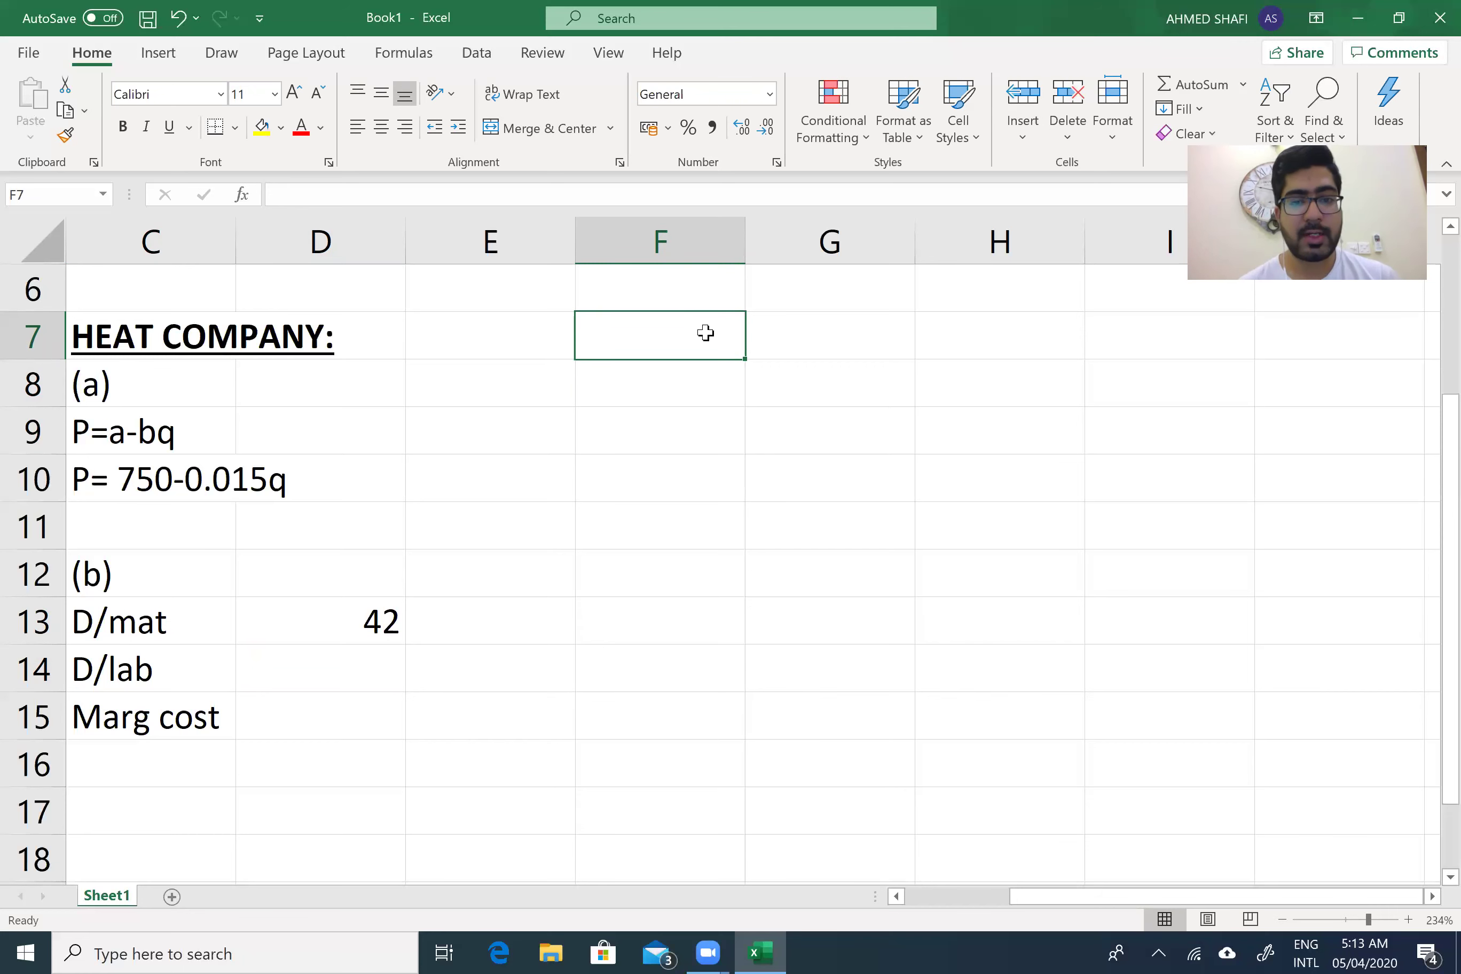
left_click(840, 355)
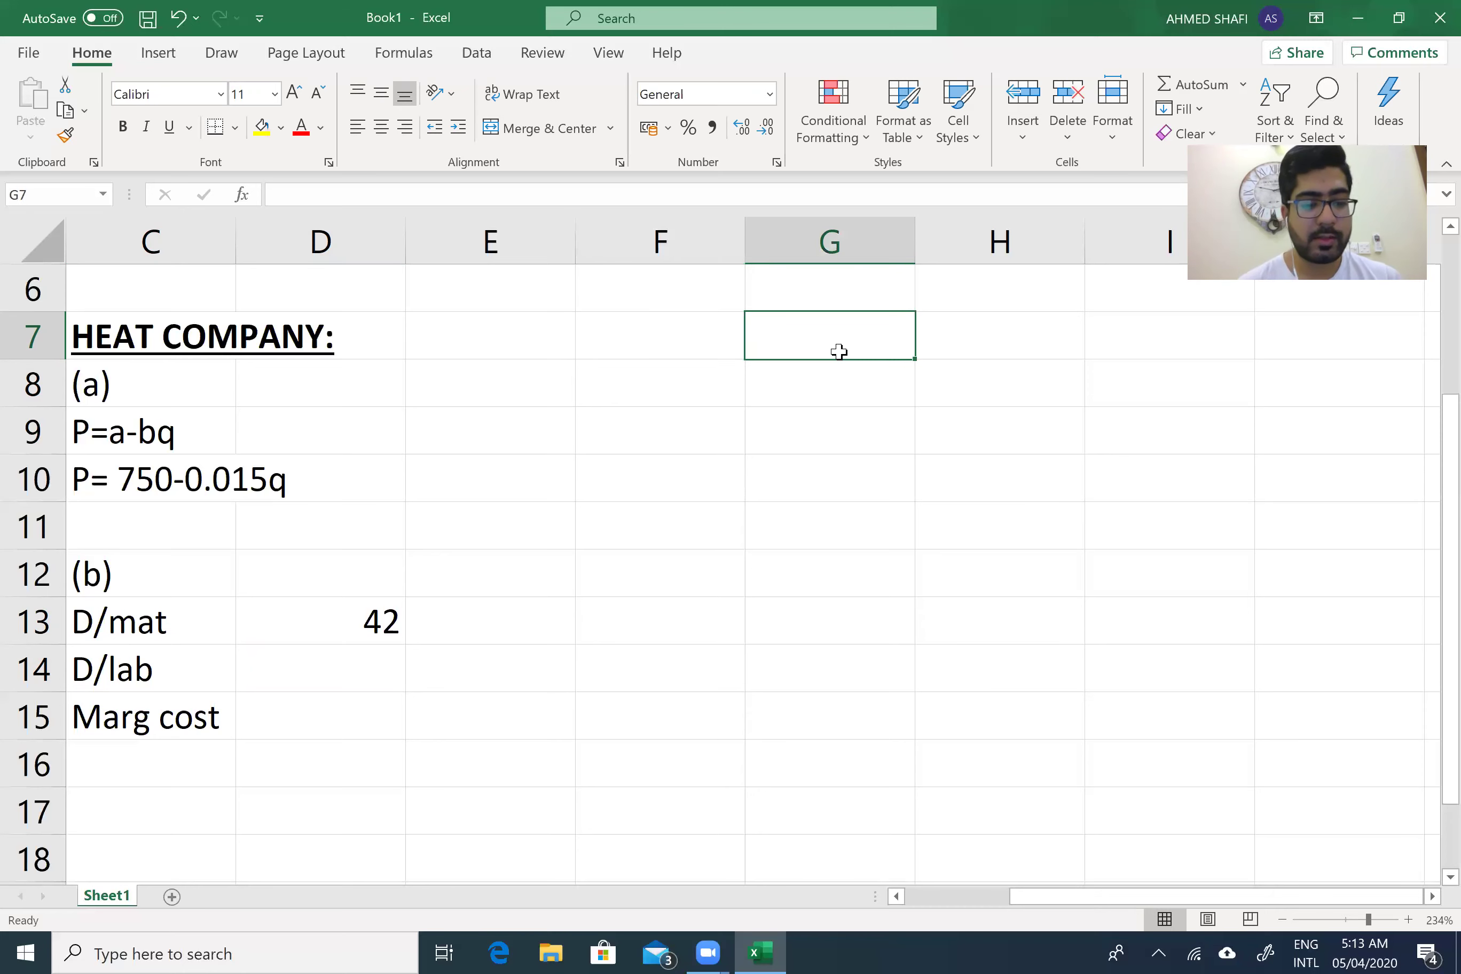
type("Tim")
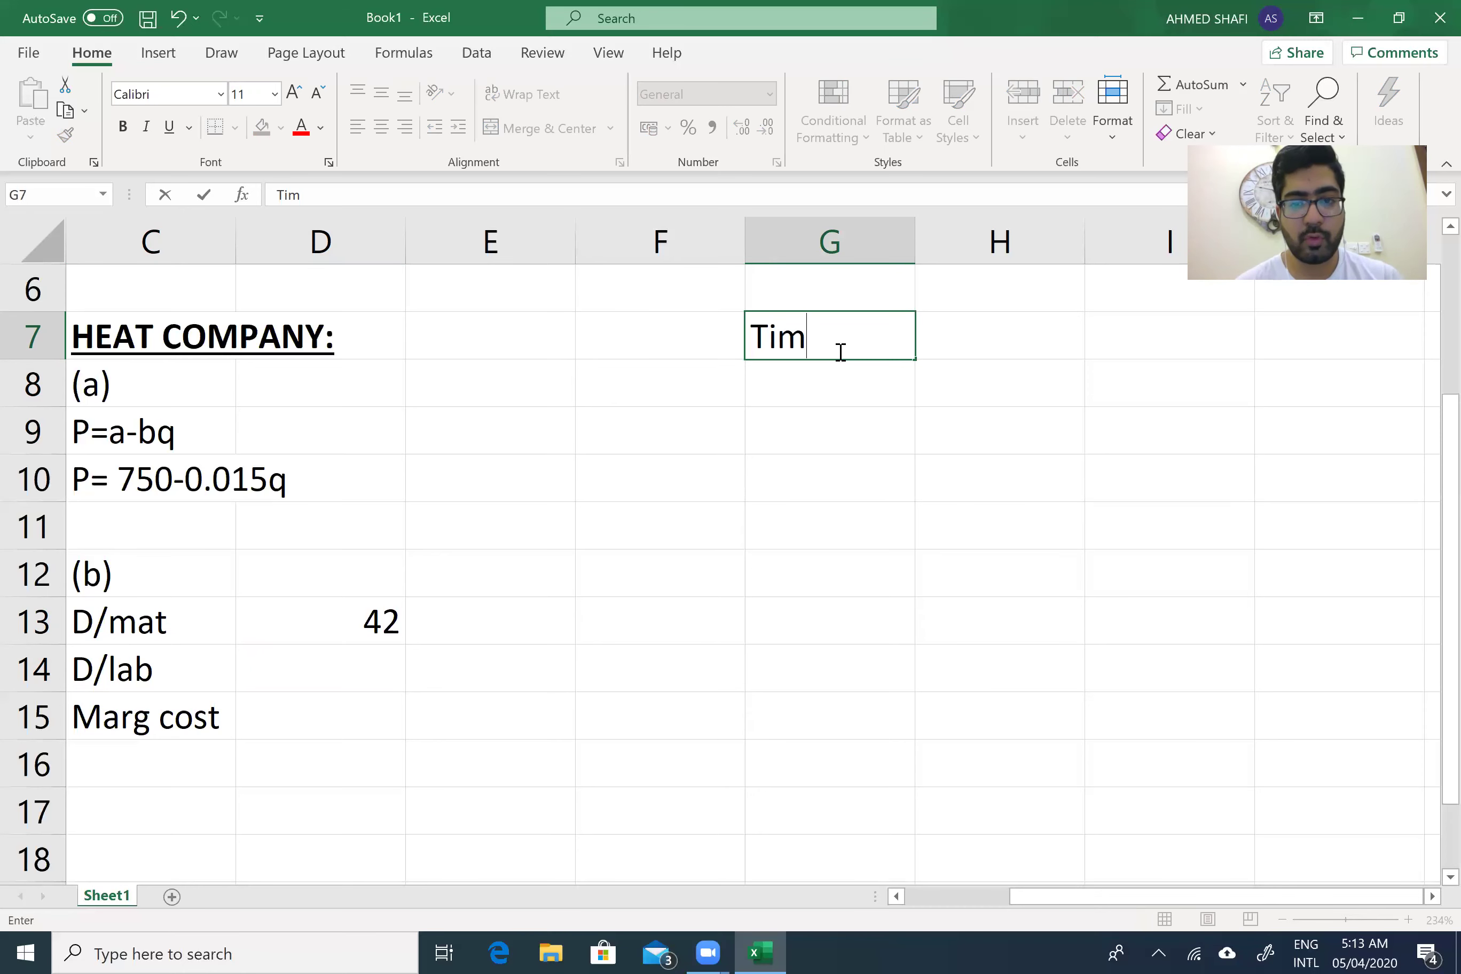
type("e for 10")
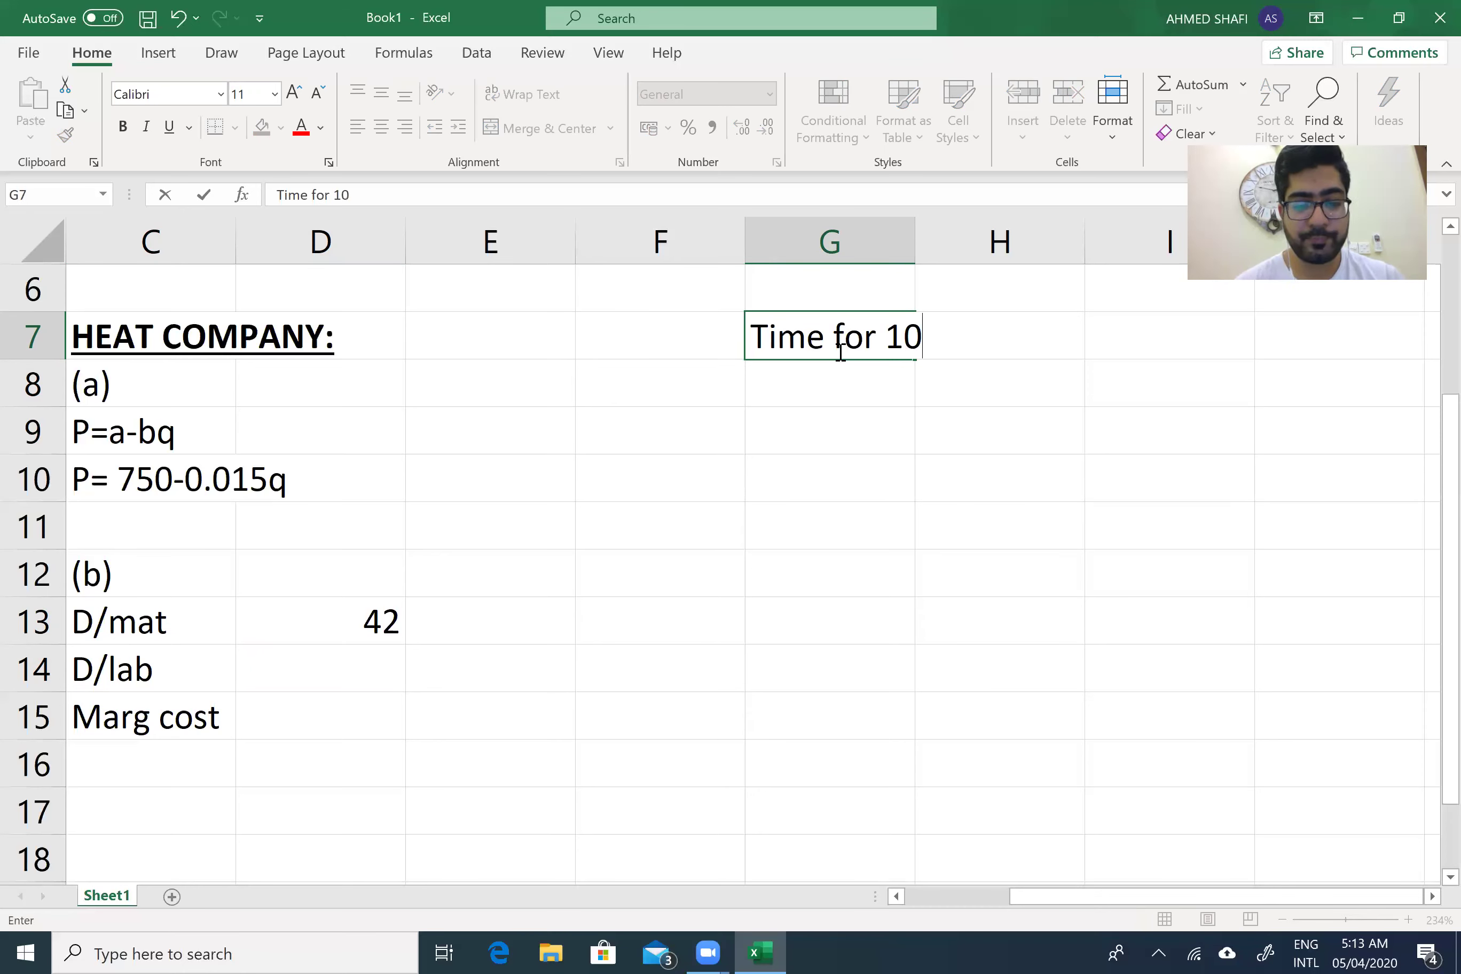
type("0th unit")
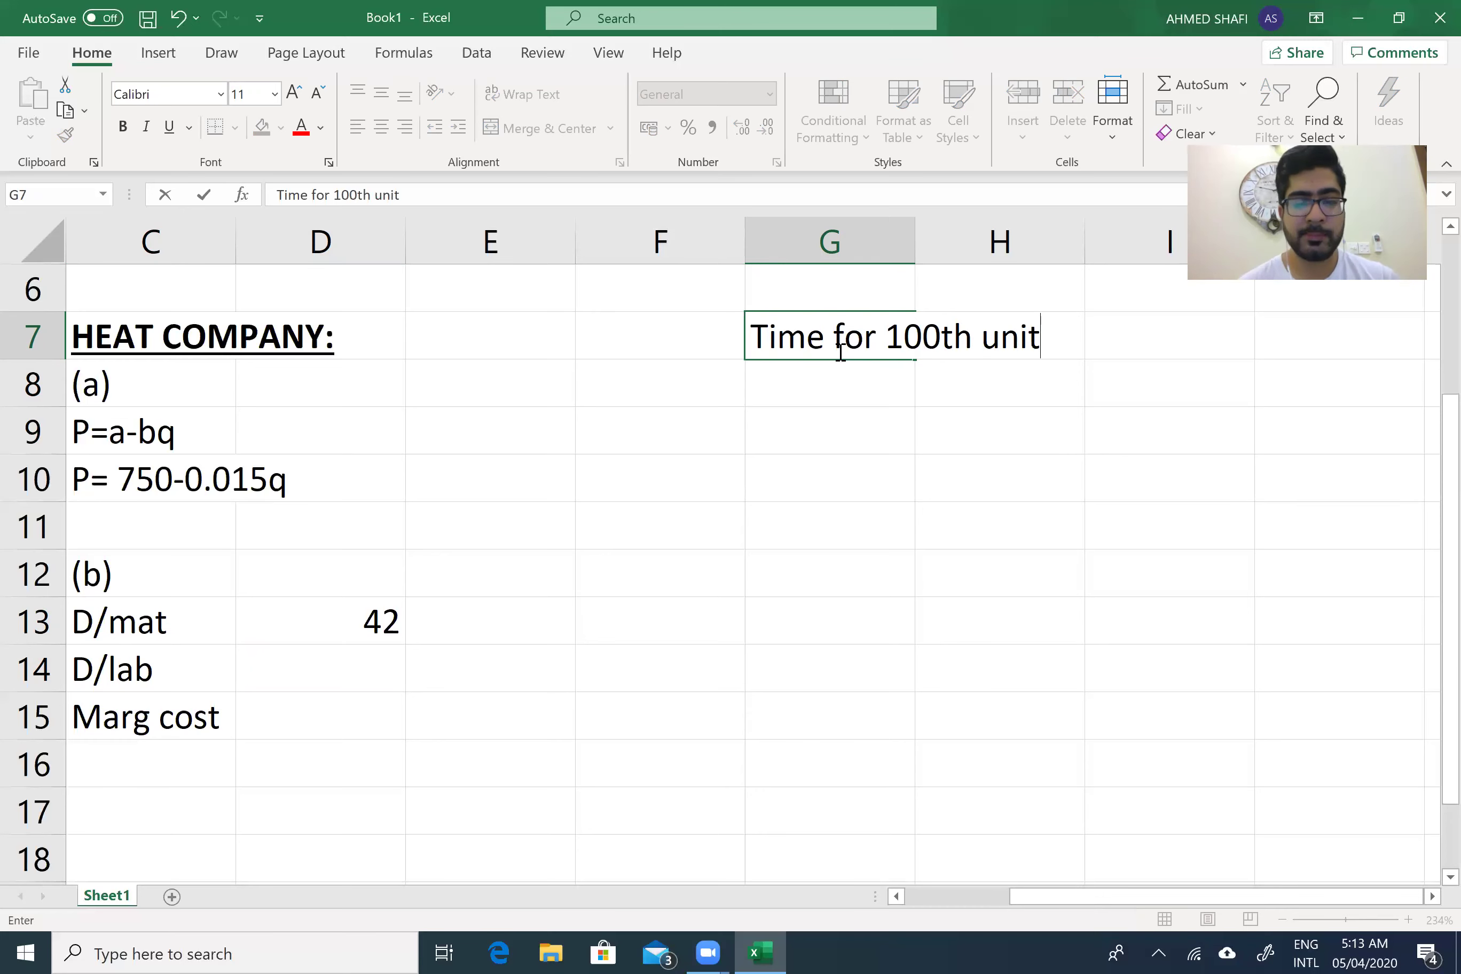
left_click(715, 343)
Underline the "Time for 100th unit" heading across cells G7:H7
left_click(757, 338)
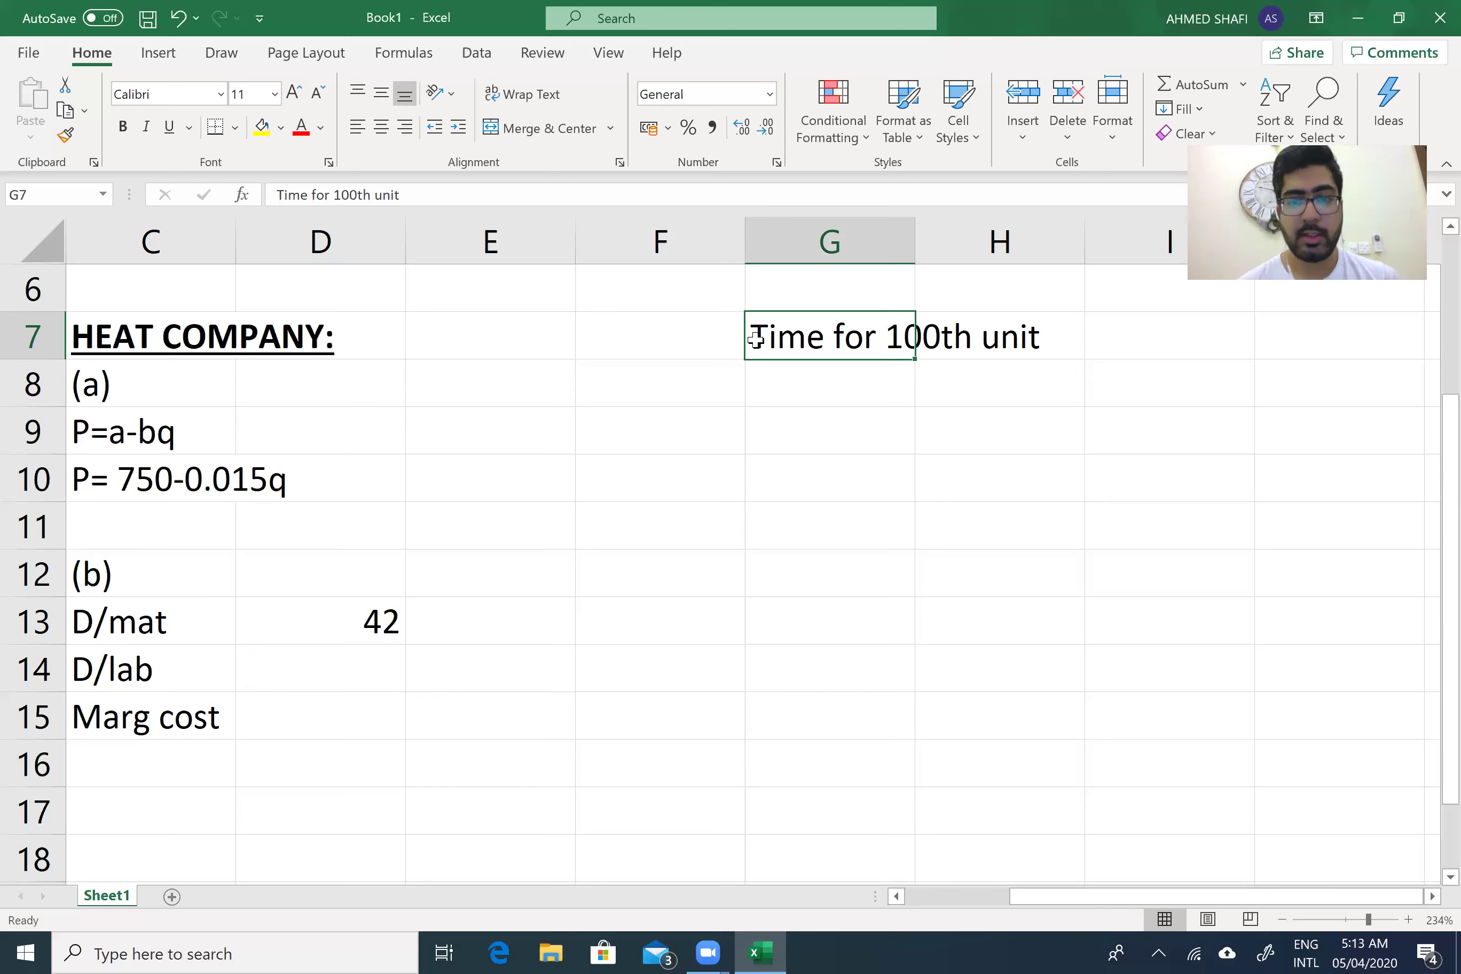
key("shift+Right")
key("shift+Right")
key("shift+Left")
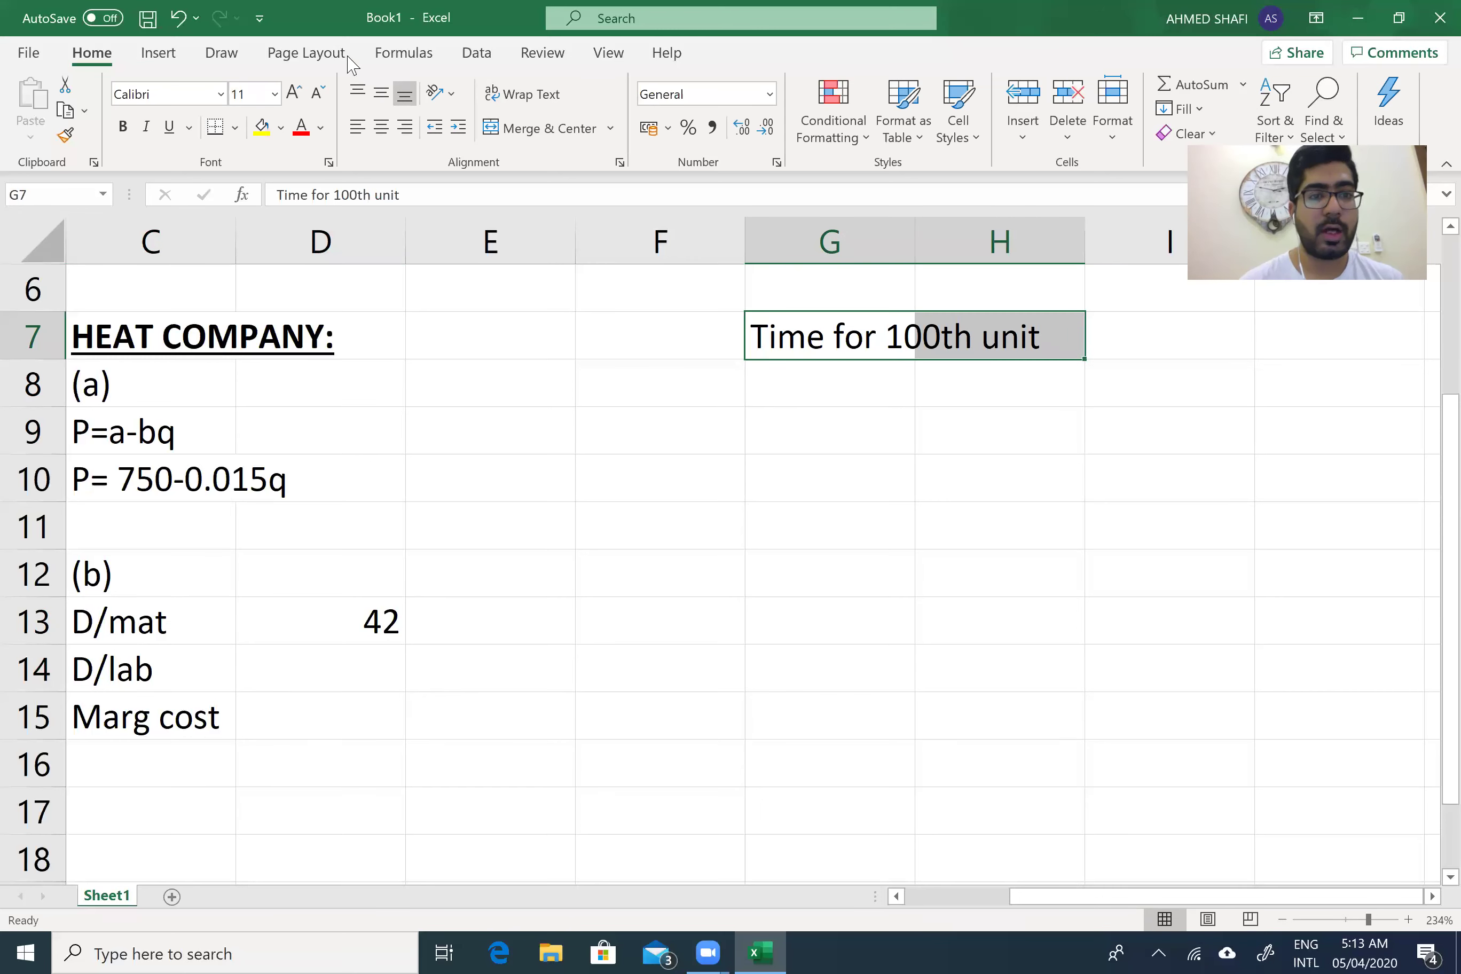
left_click(169, 127)
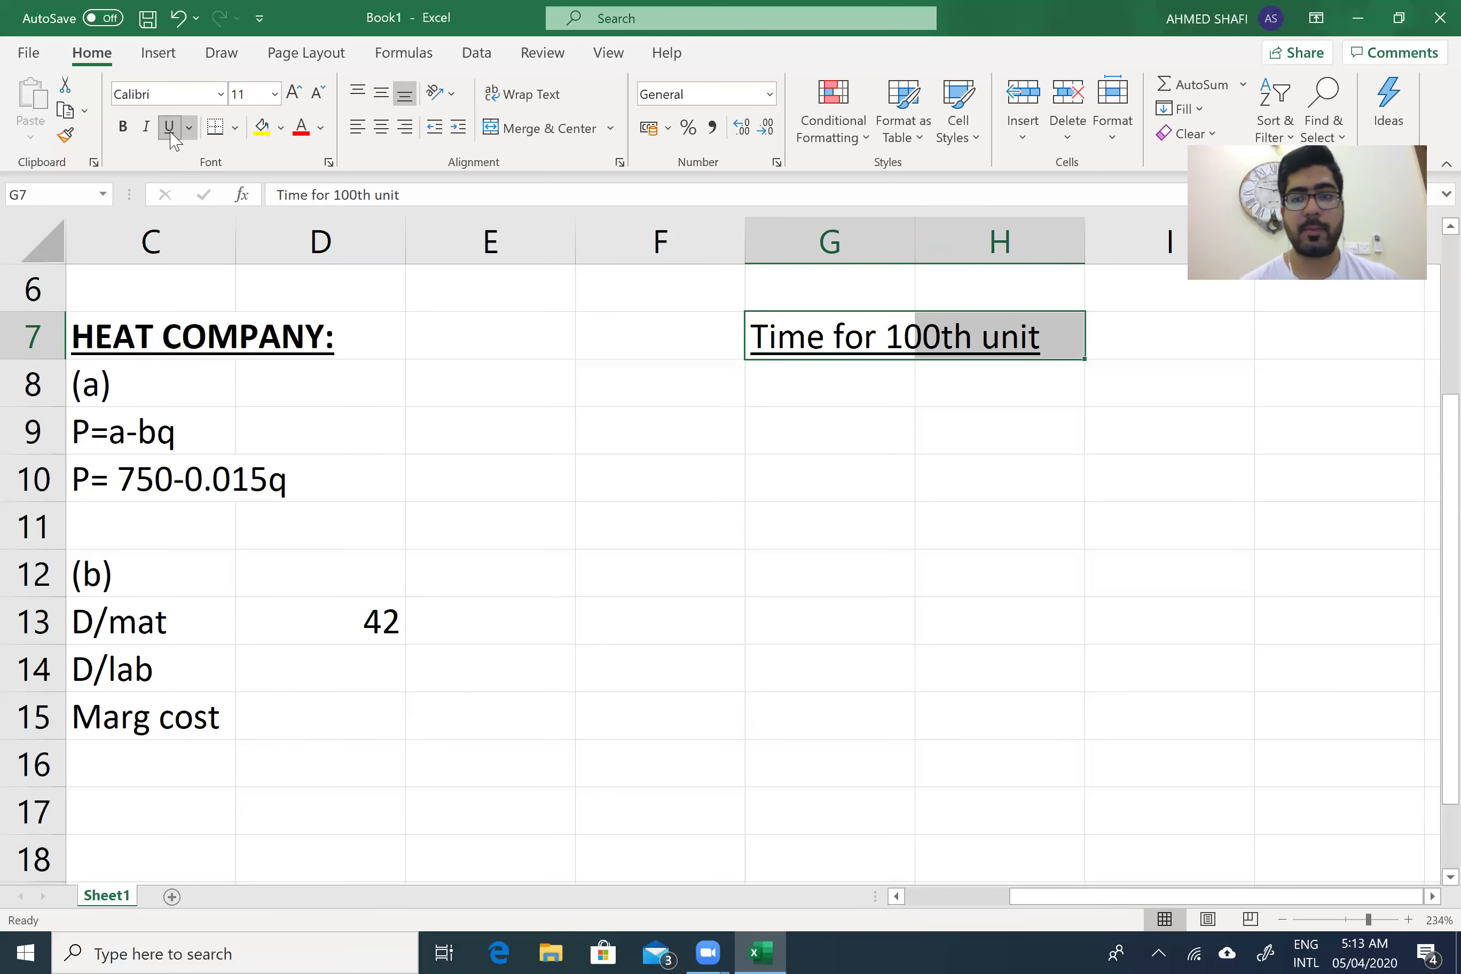
Enter the label "y" in G9 and the 99-unit learning curve formula =1.5*(99)^-0.074005 in H9
left_click(787, 428)
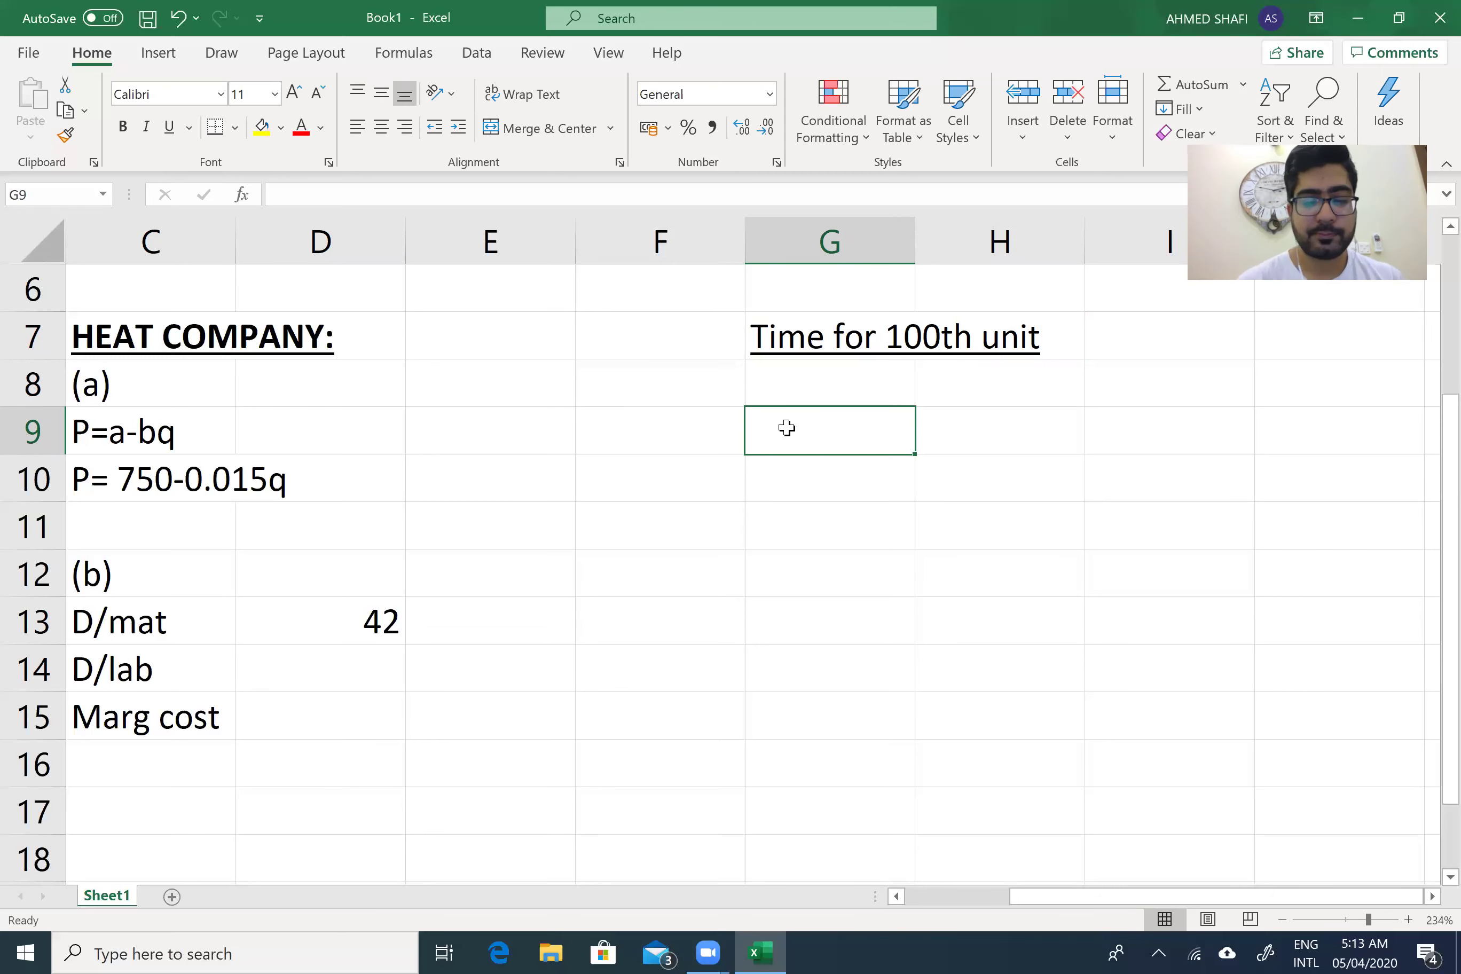
type("y")
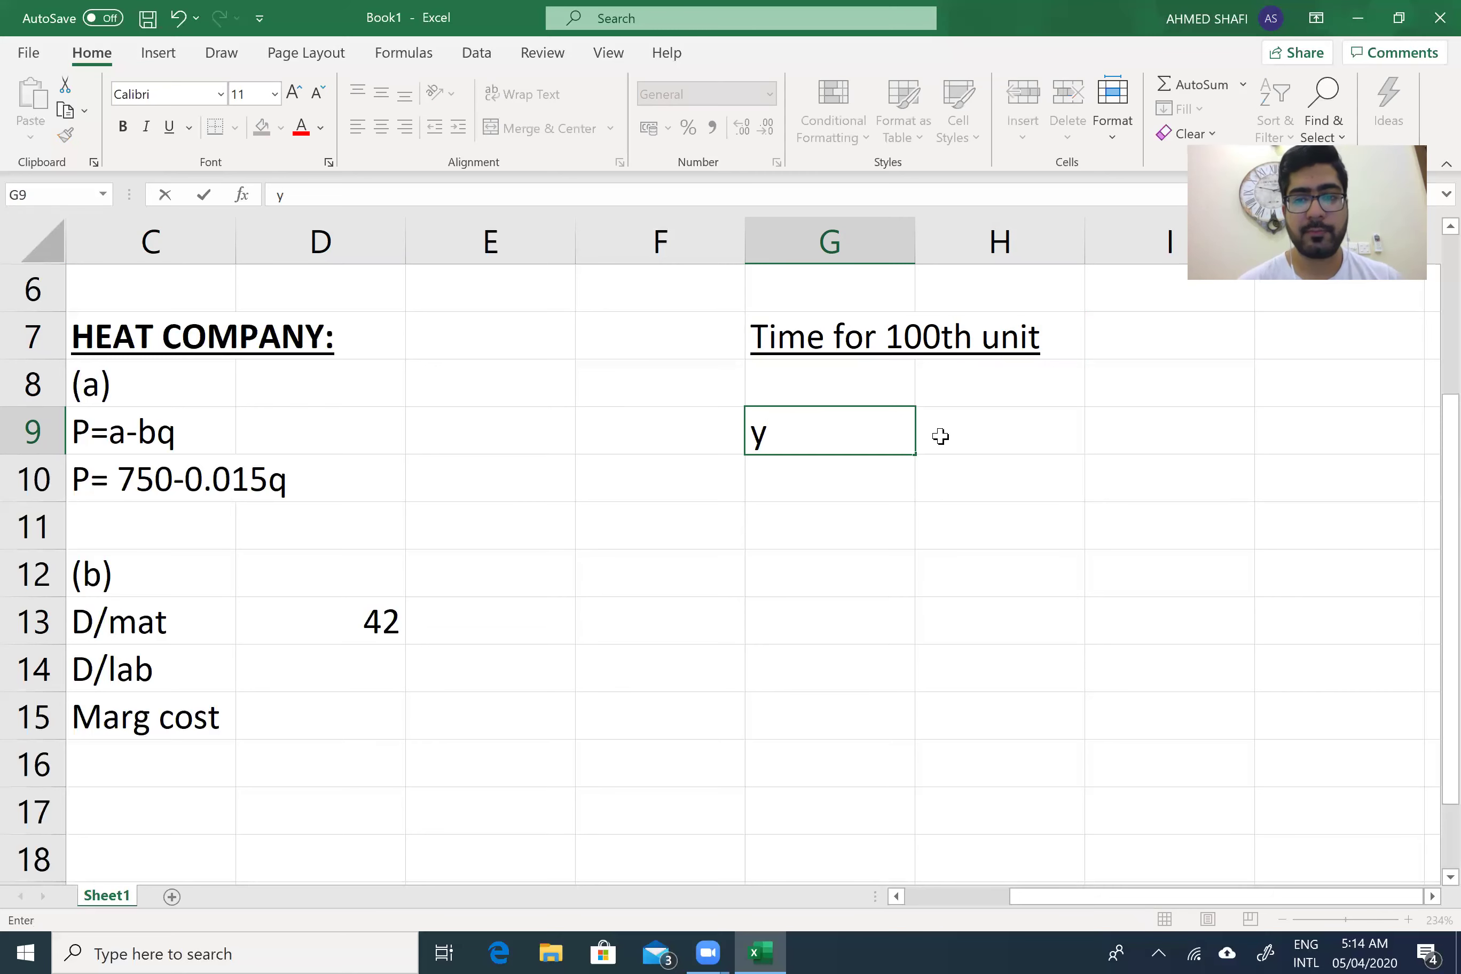
left_click(985, 442)
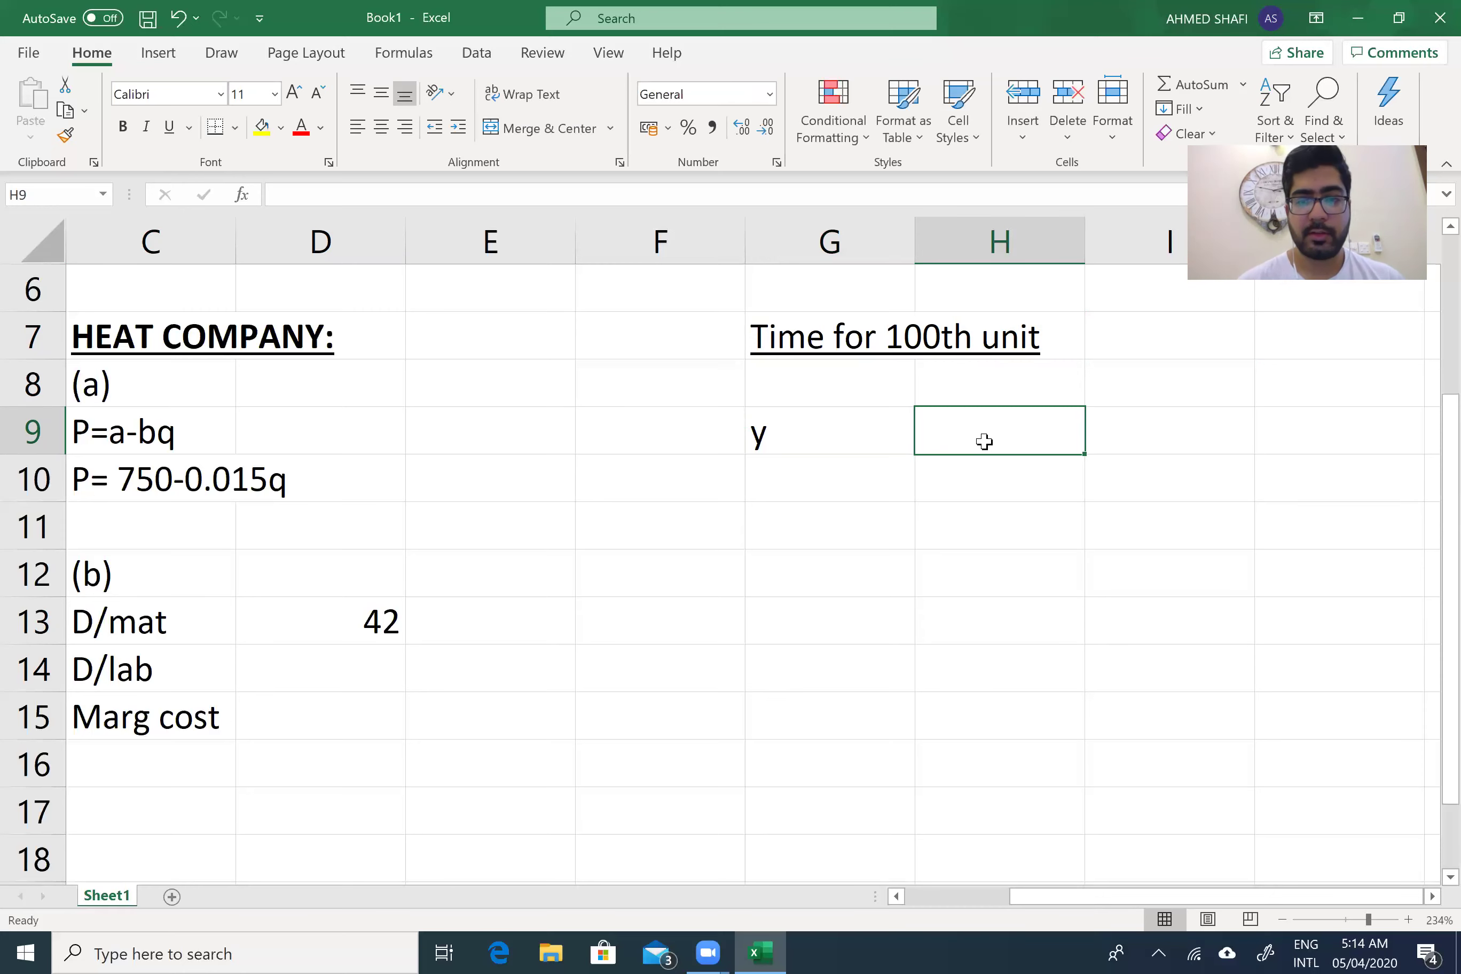
type("=")
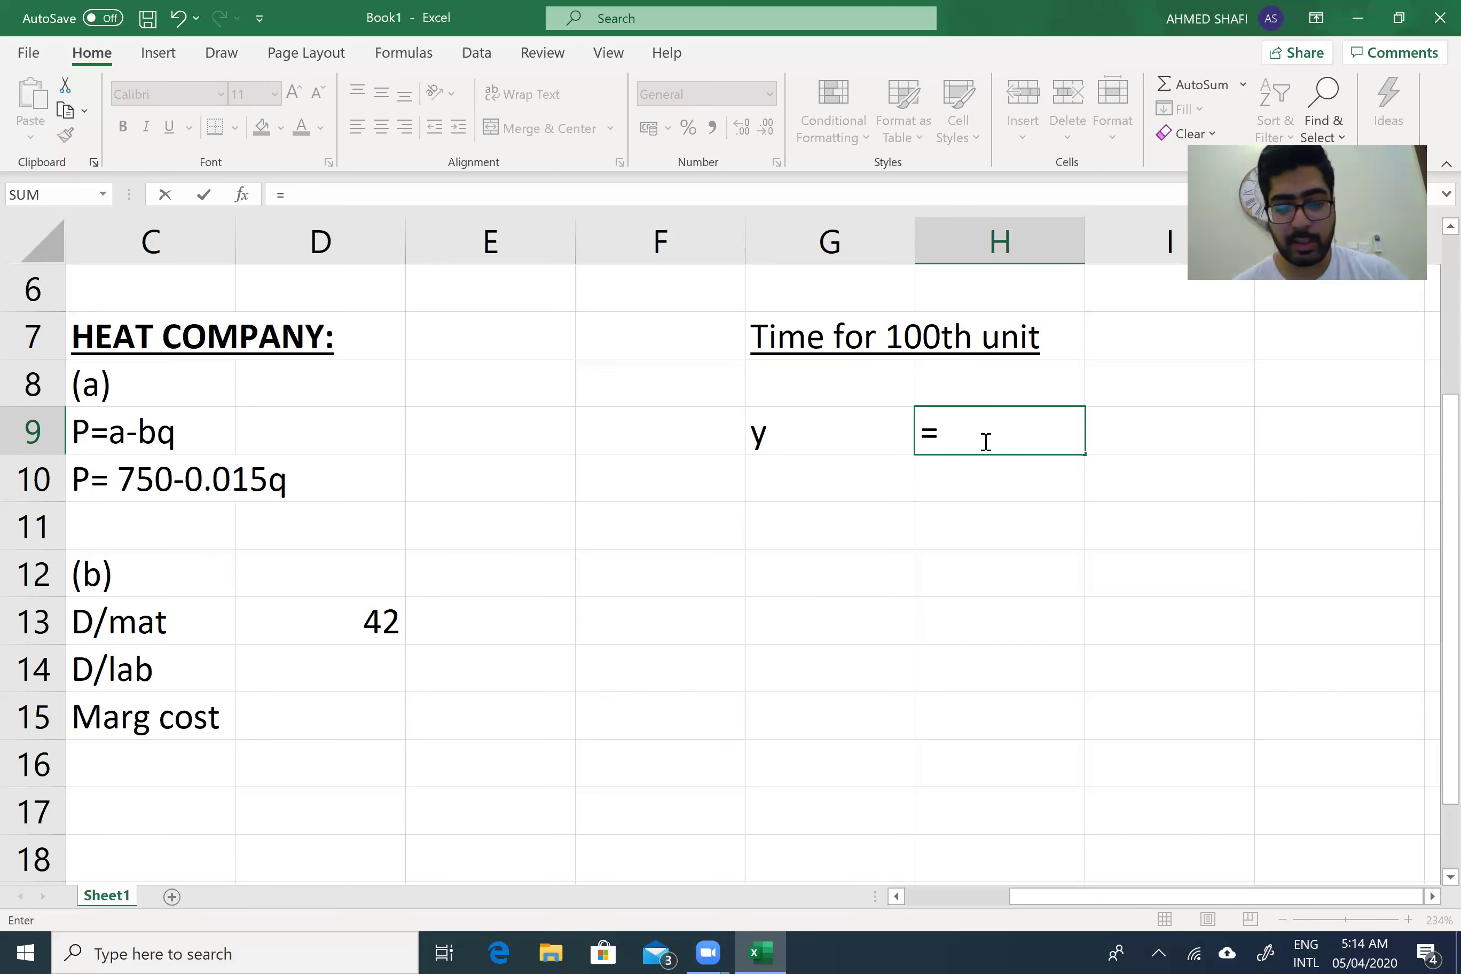
type("1.5")
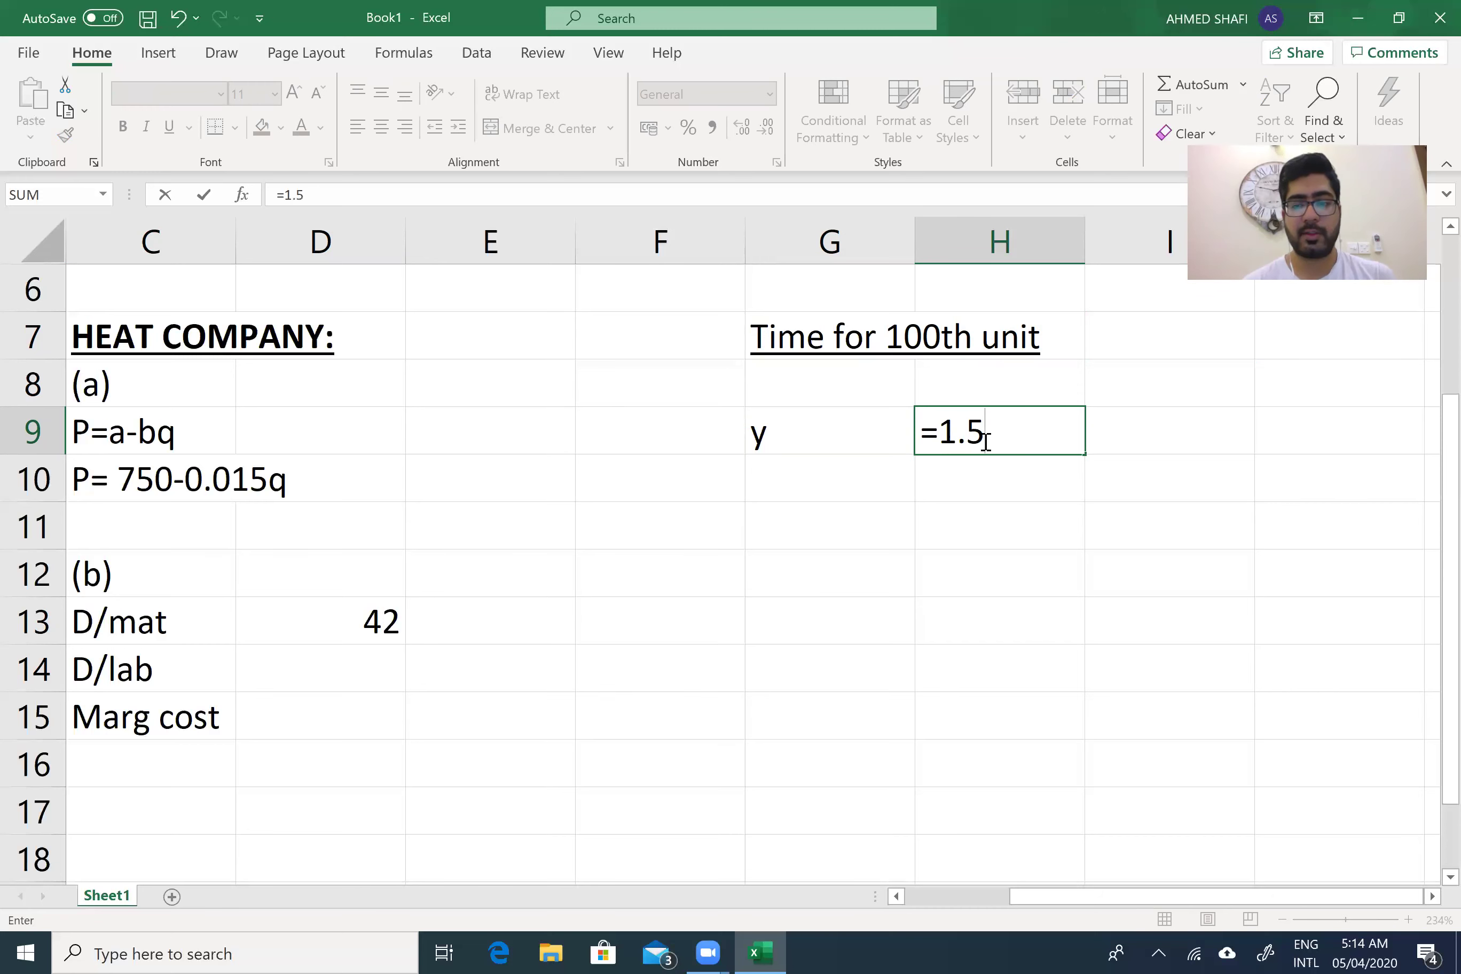
type("*(")
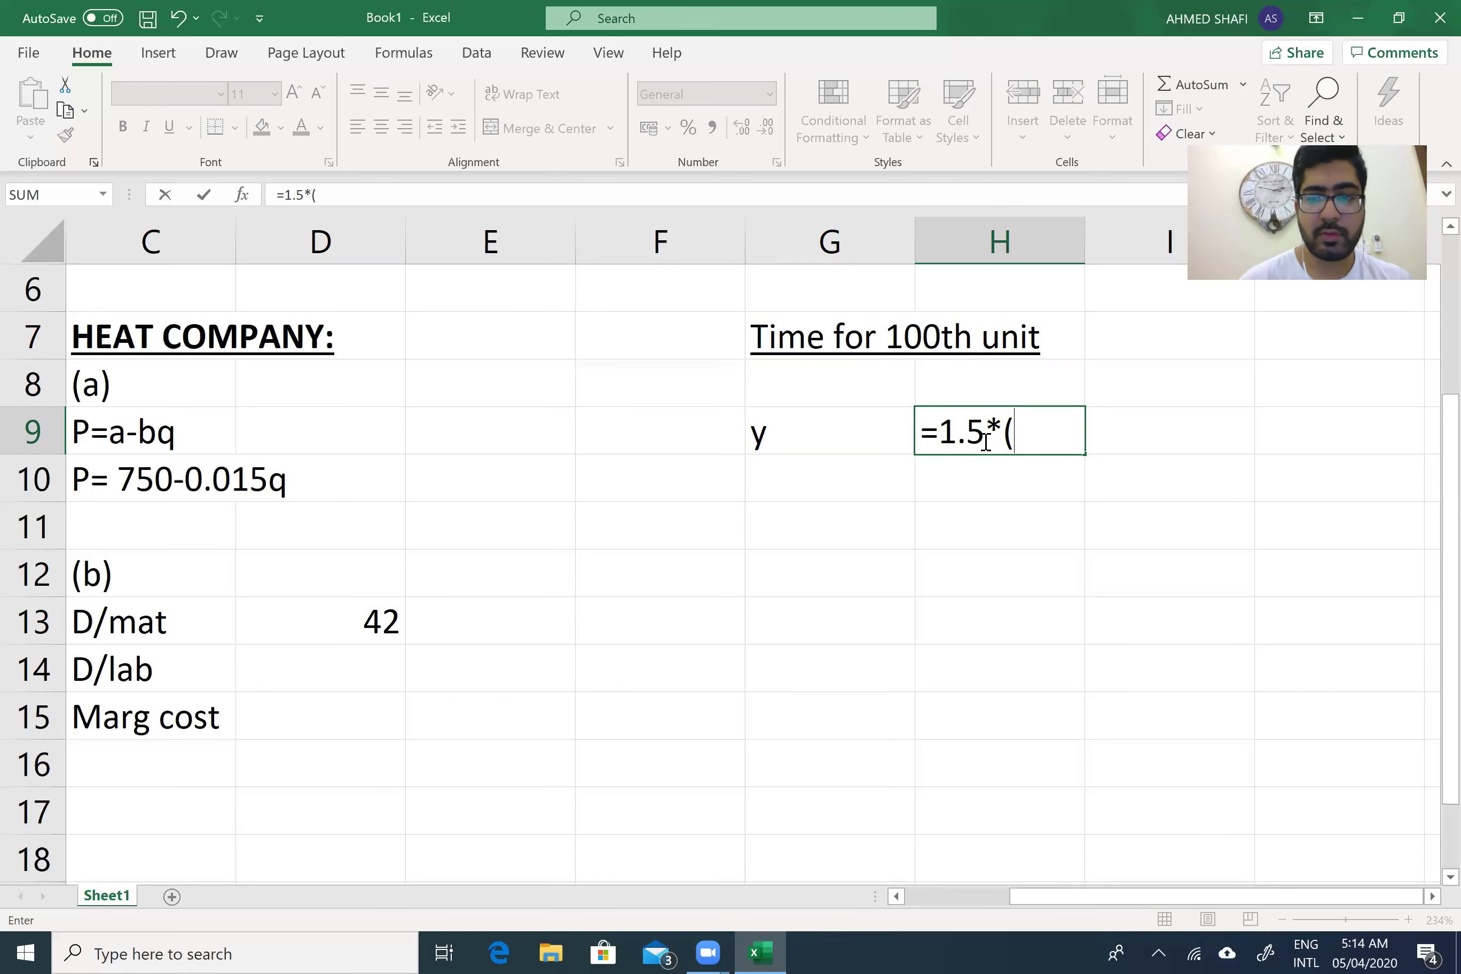
type("99")
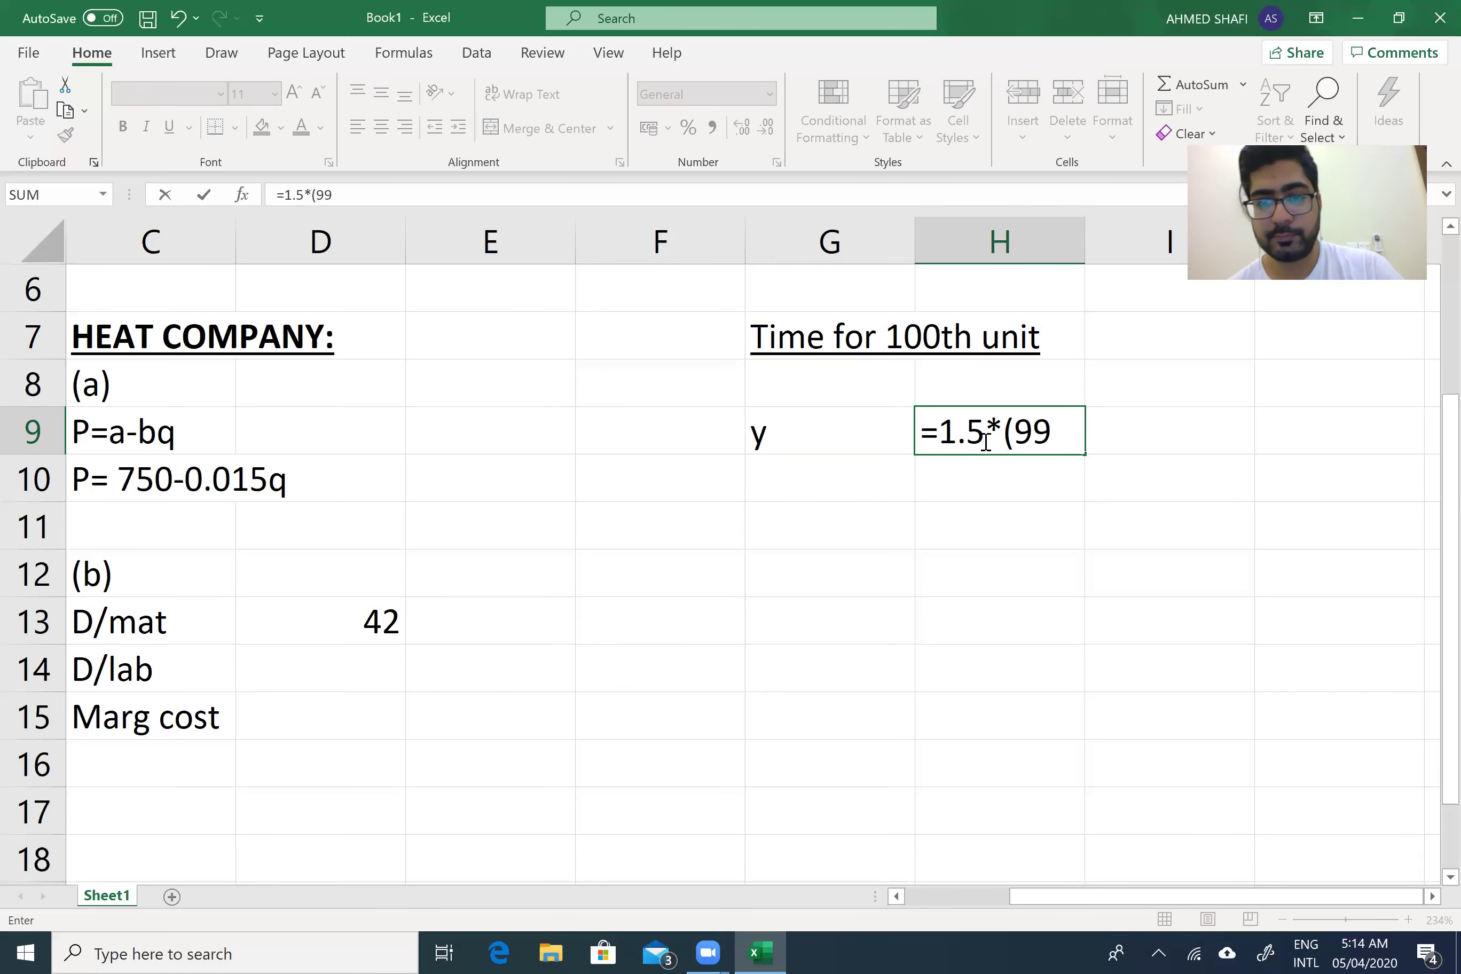
type(")")
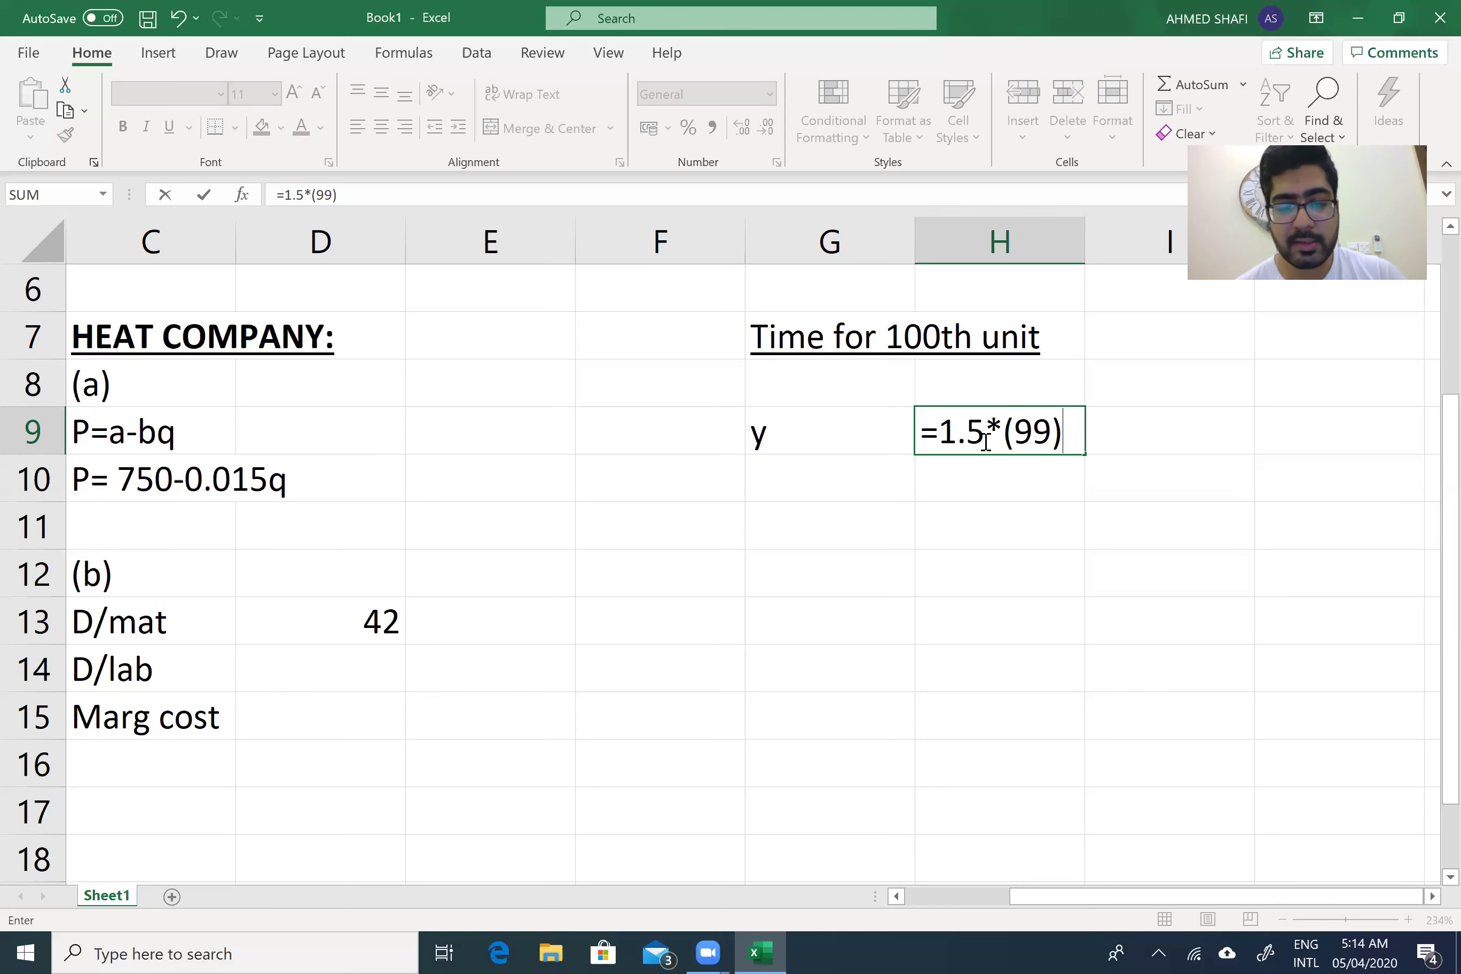
type("^^")
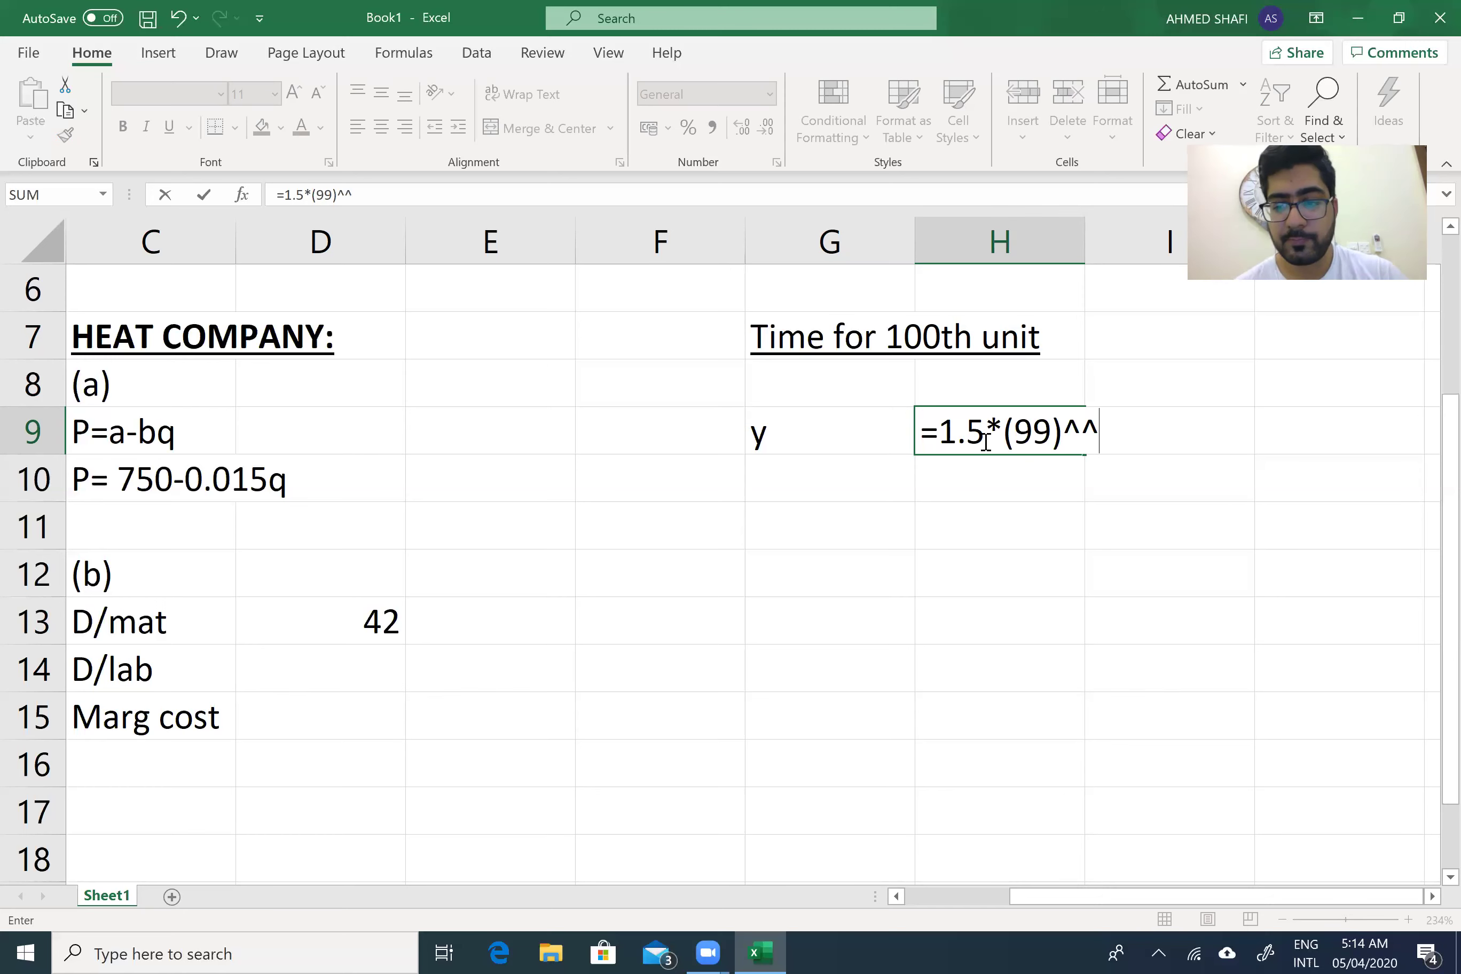
key("BackSpace")
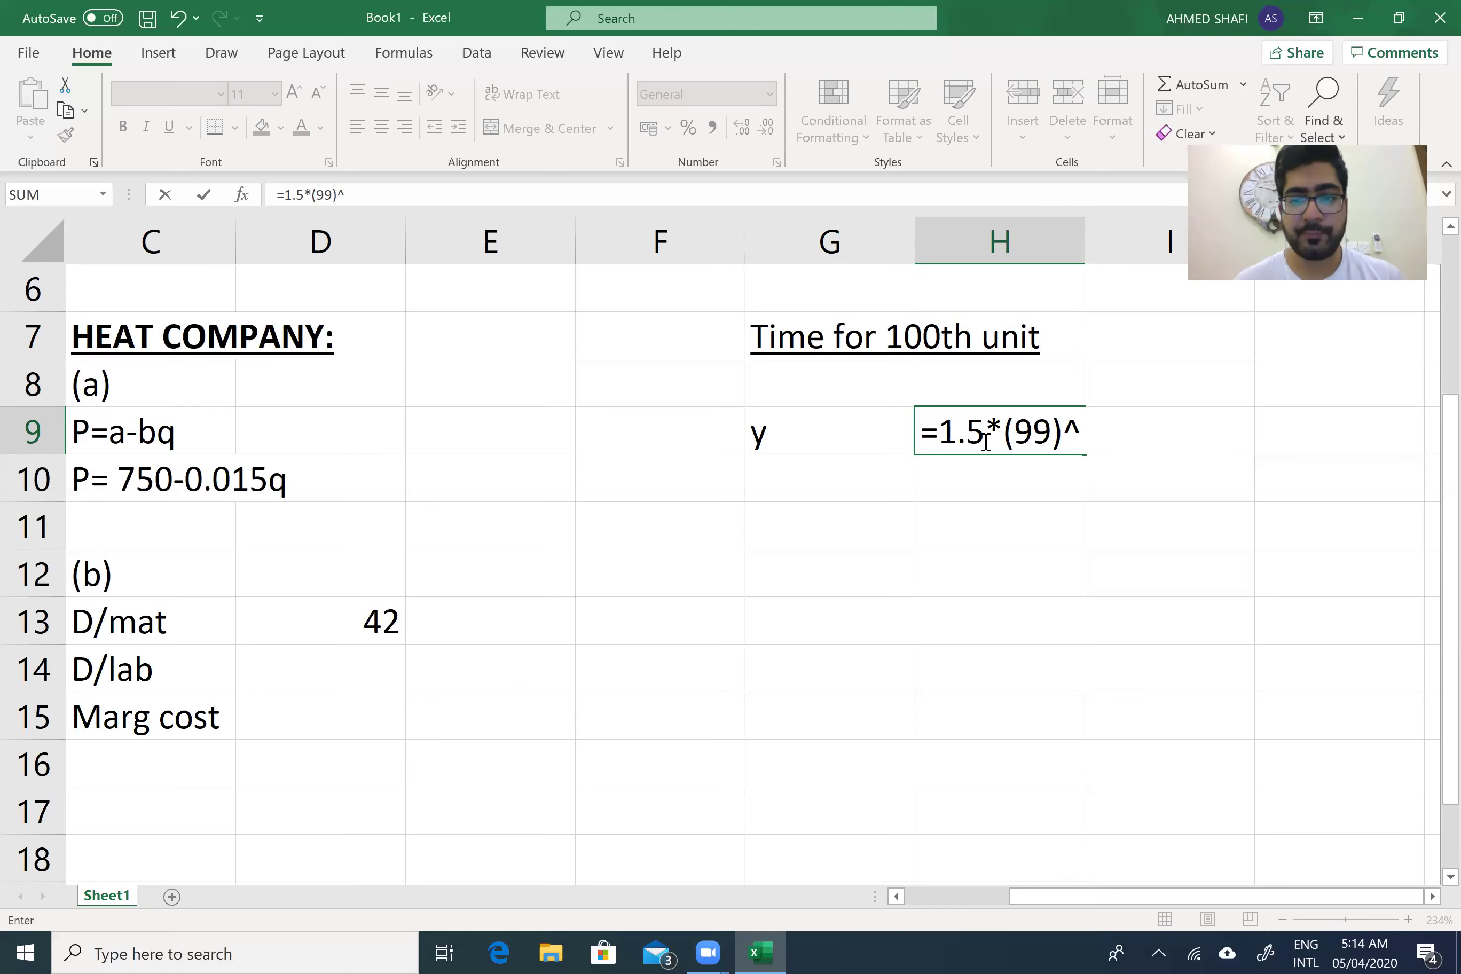
type("-")
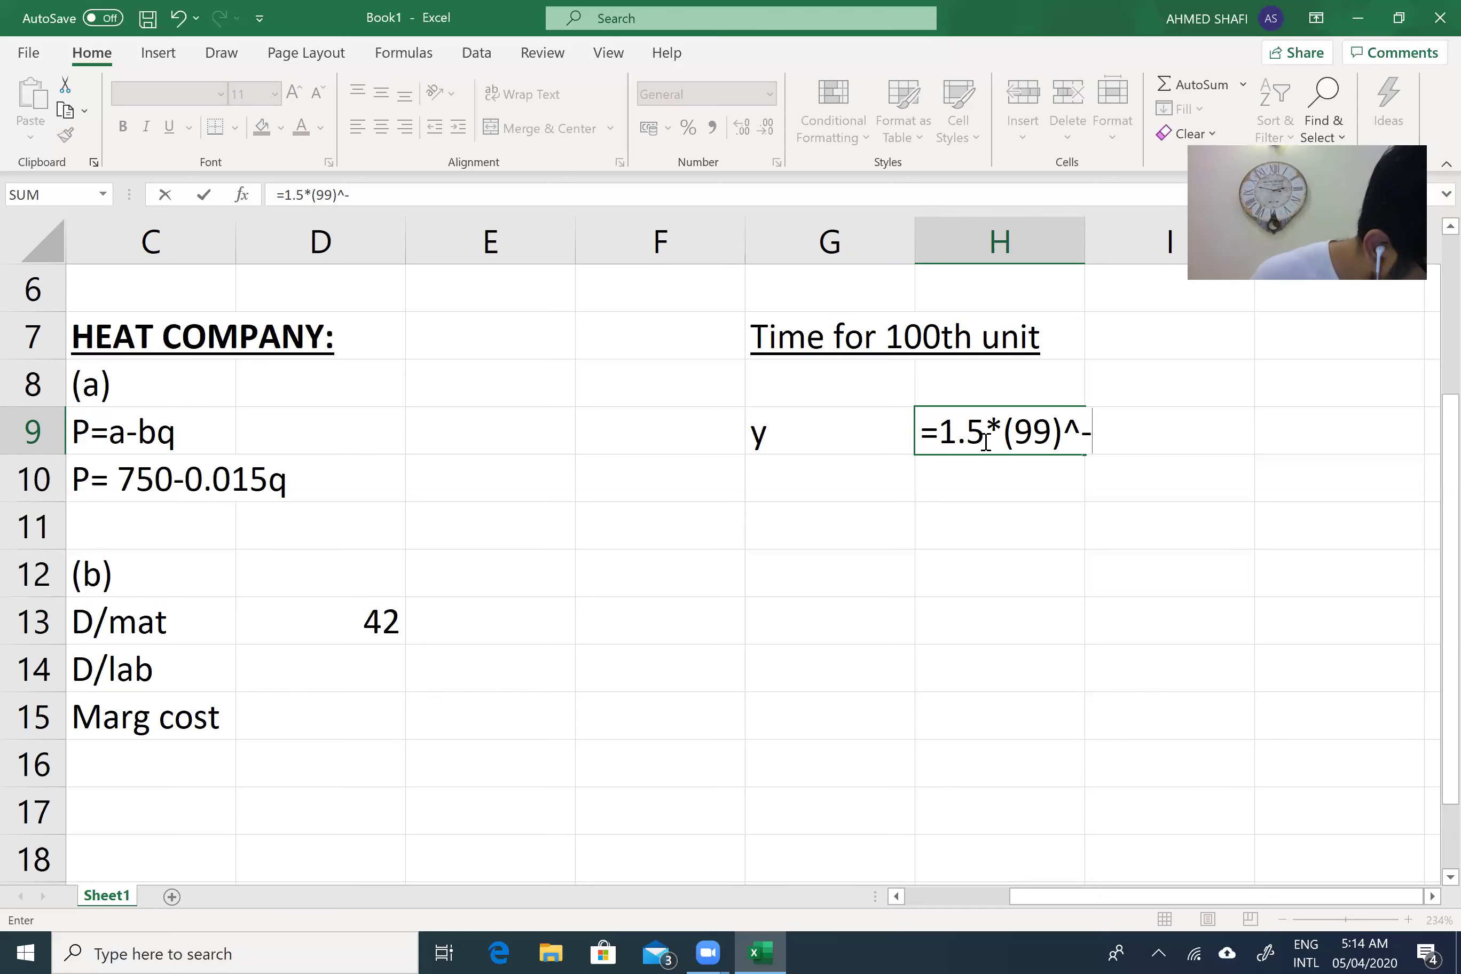
type("0.0")
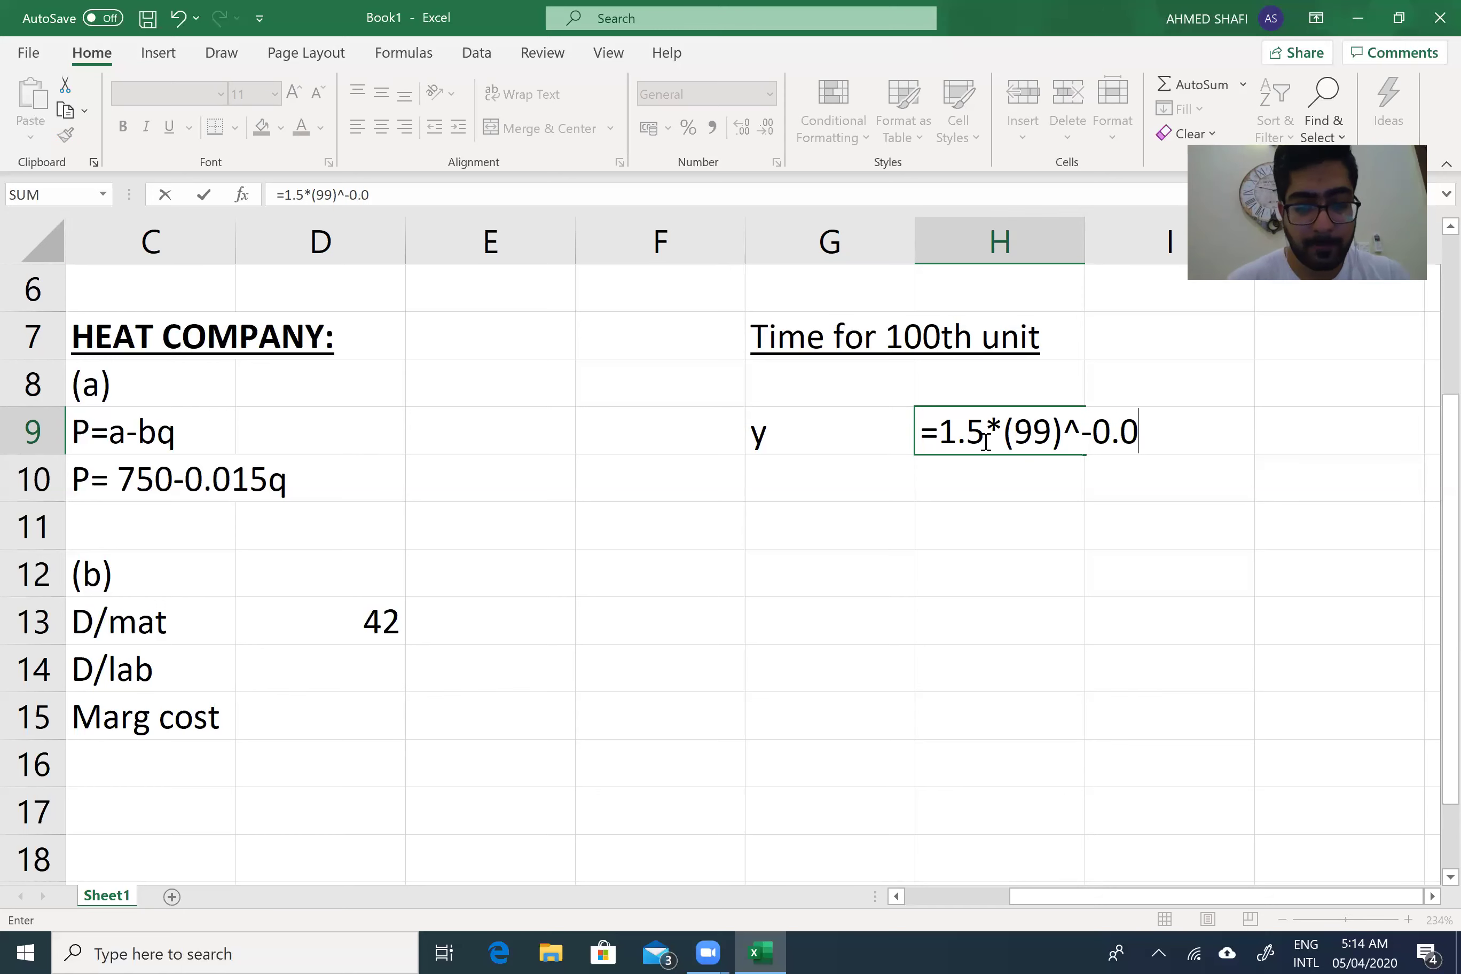
type("74005")
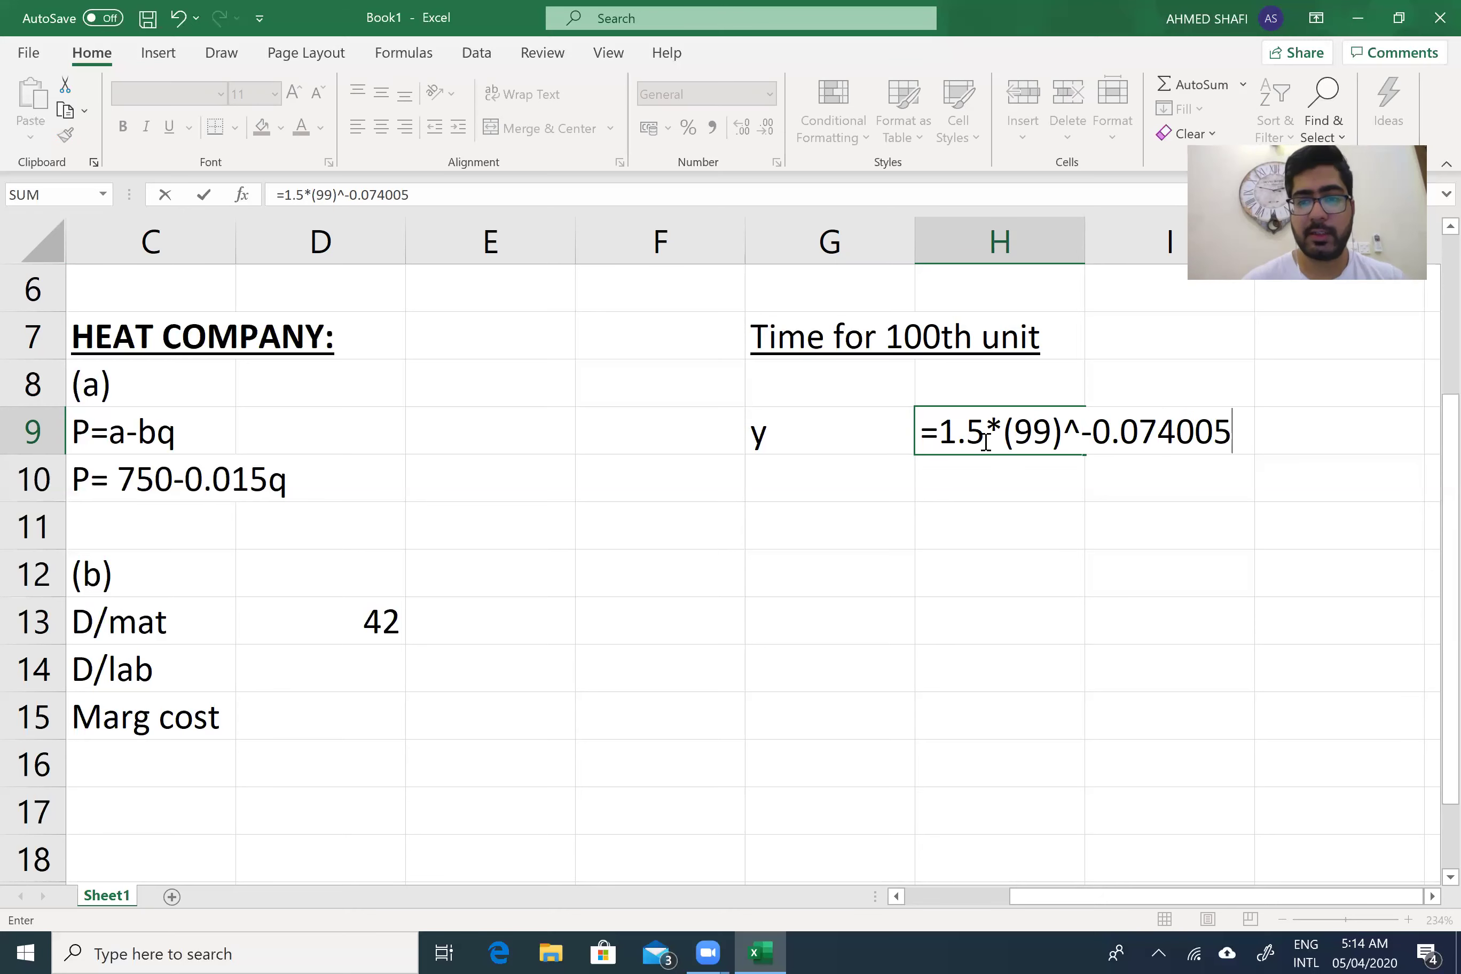
key("Return")
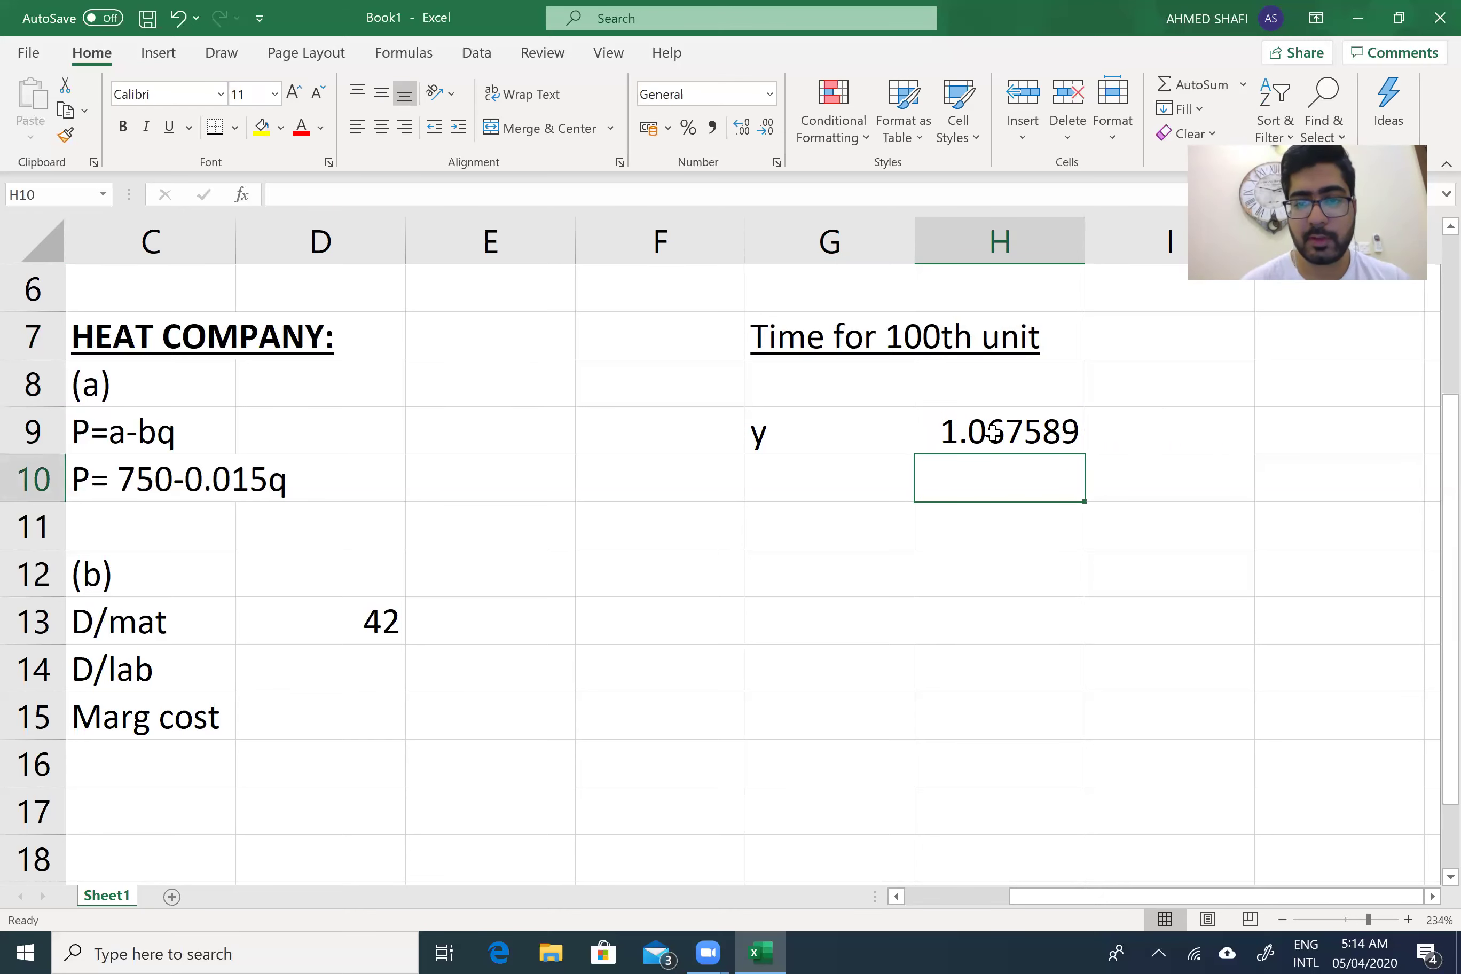
double_click(984, 432)
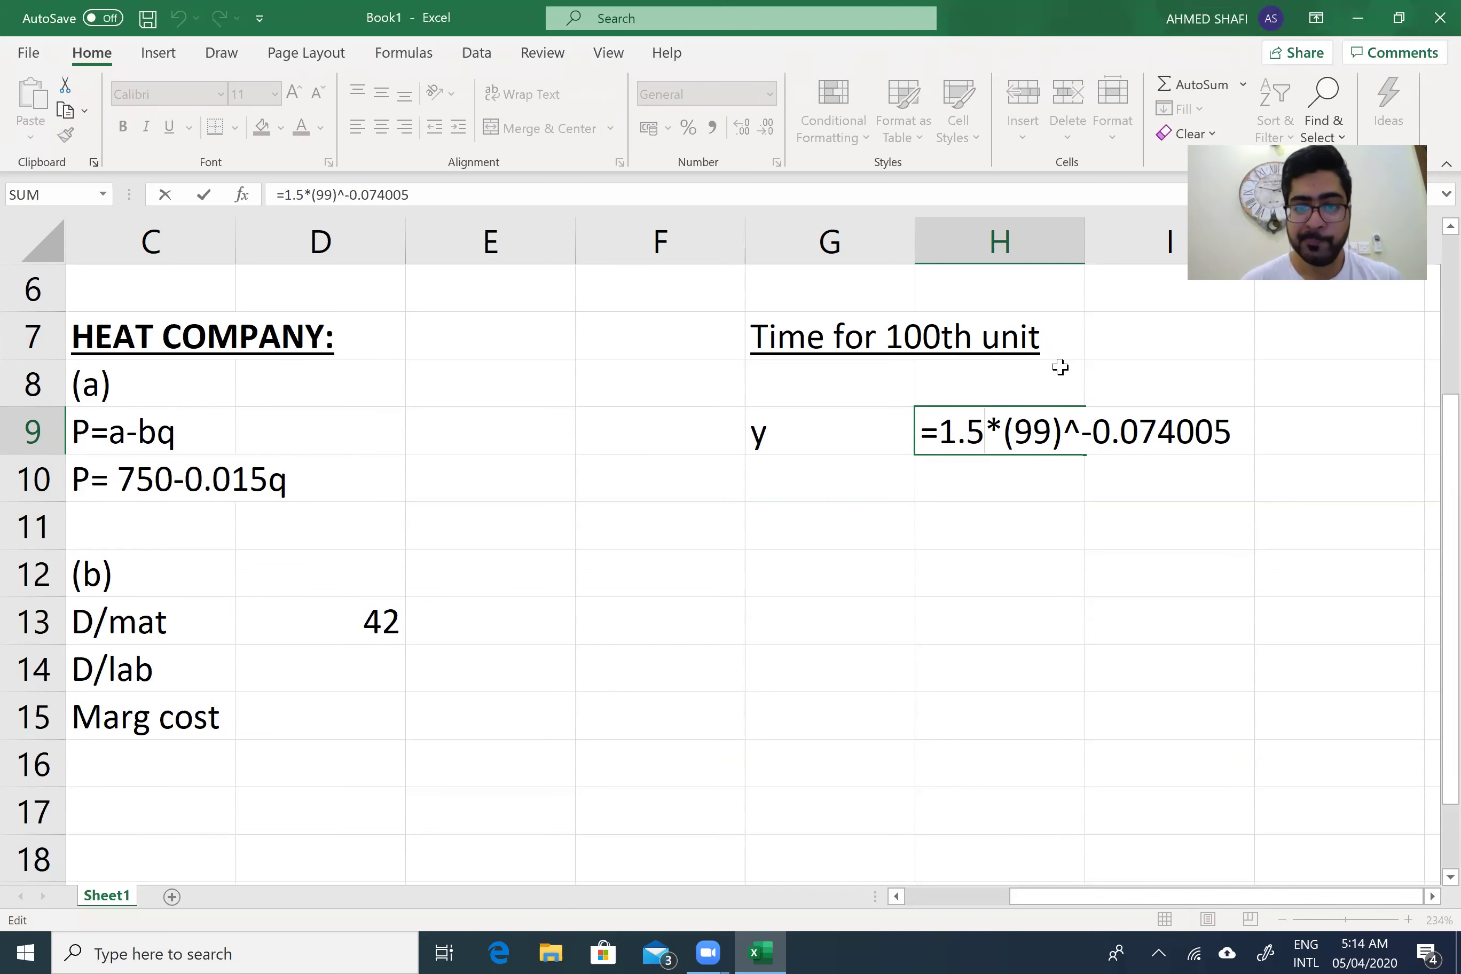
key("Return")
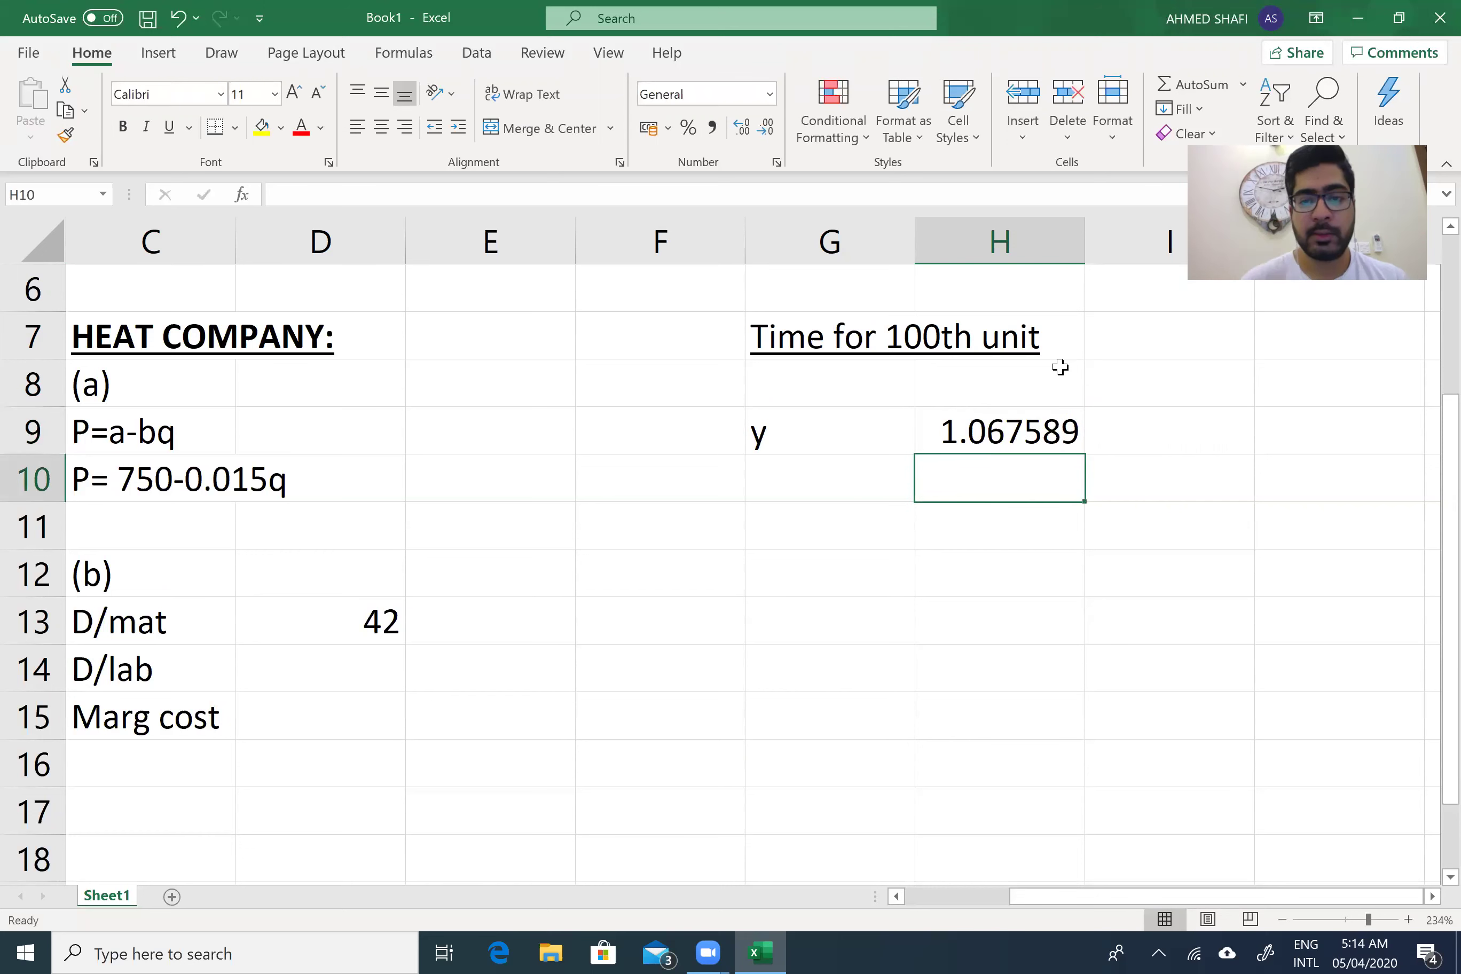
Enter the label "y" in G10 and the 100-unit learning curve formula =1.5*(100)^-0.074005 in H10
left_click(819, 473)
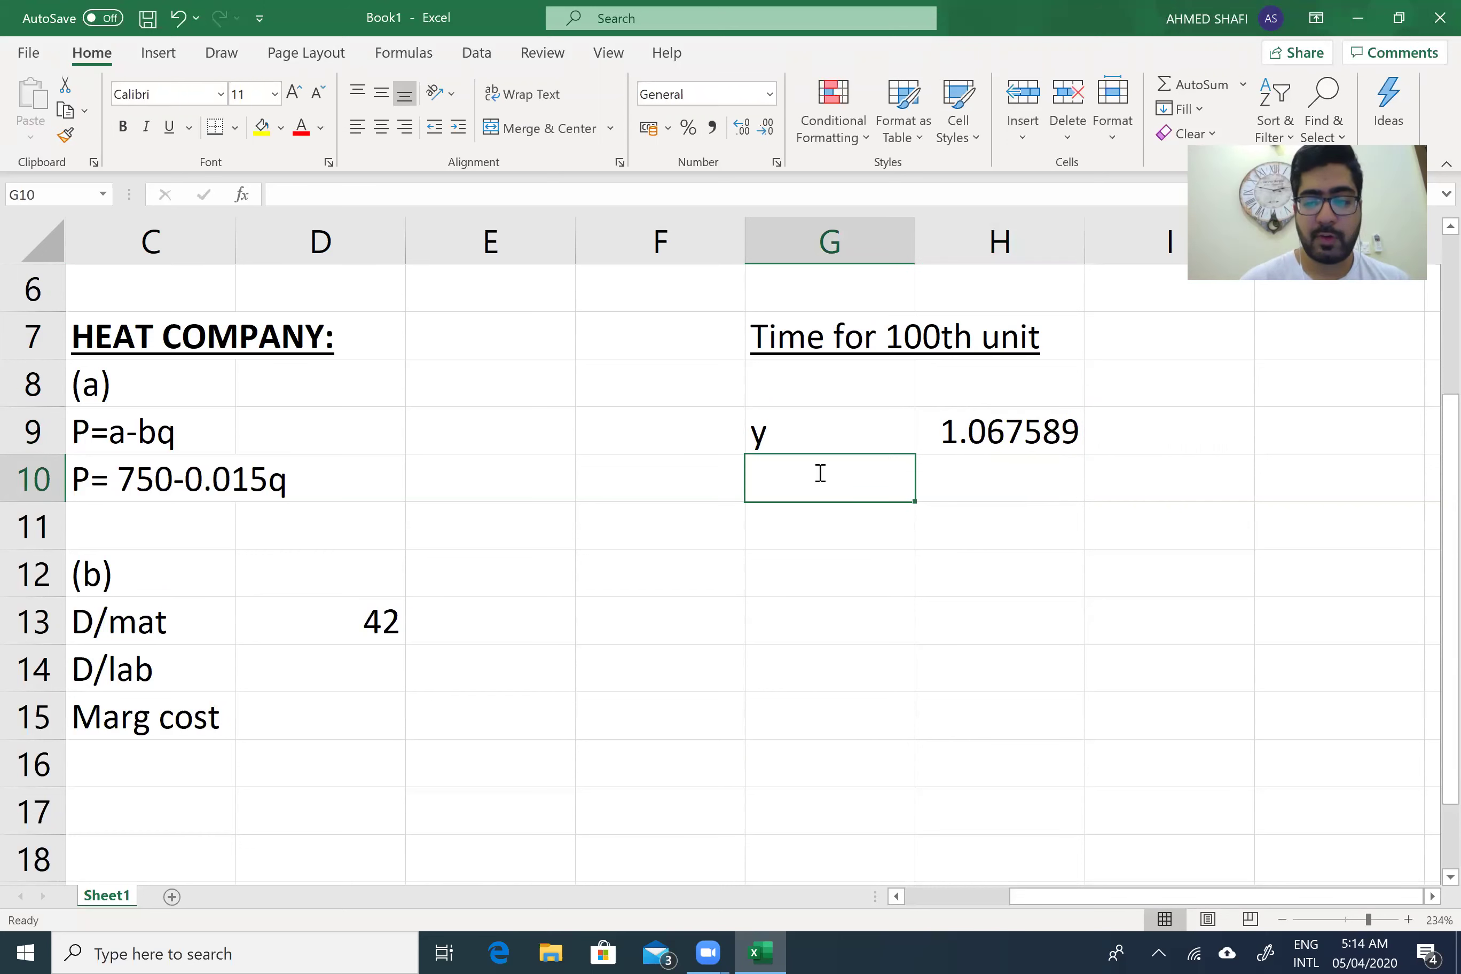
type("y")
left_click(1013, 465)
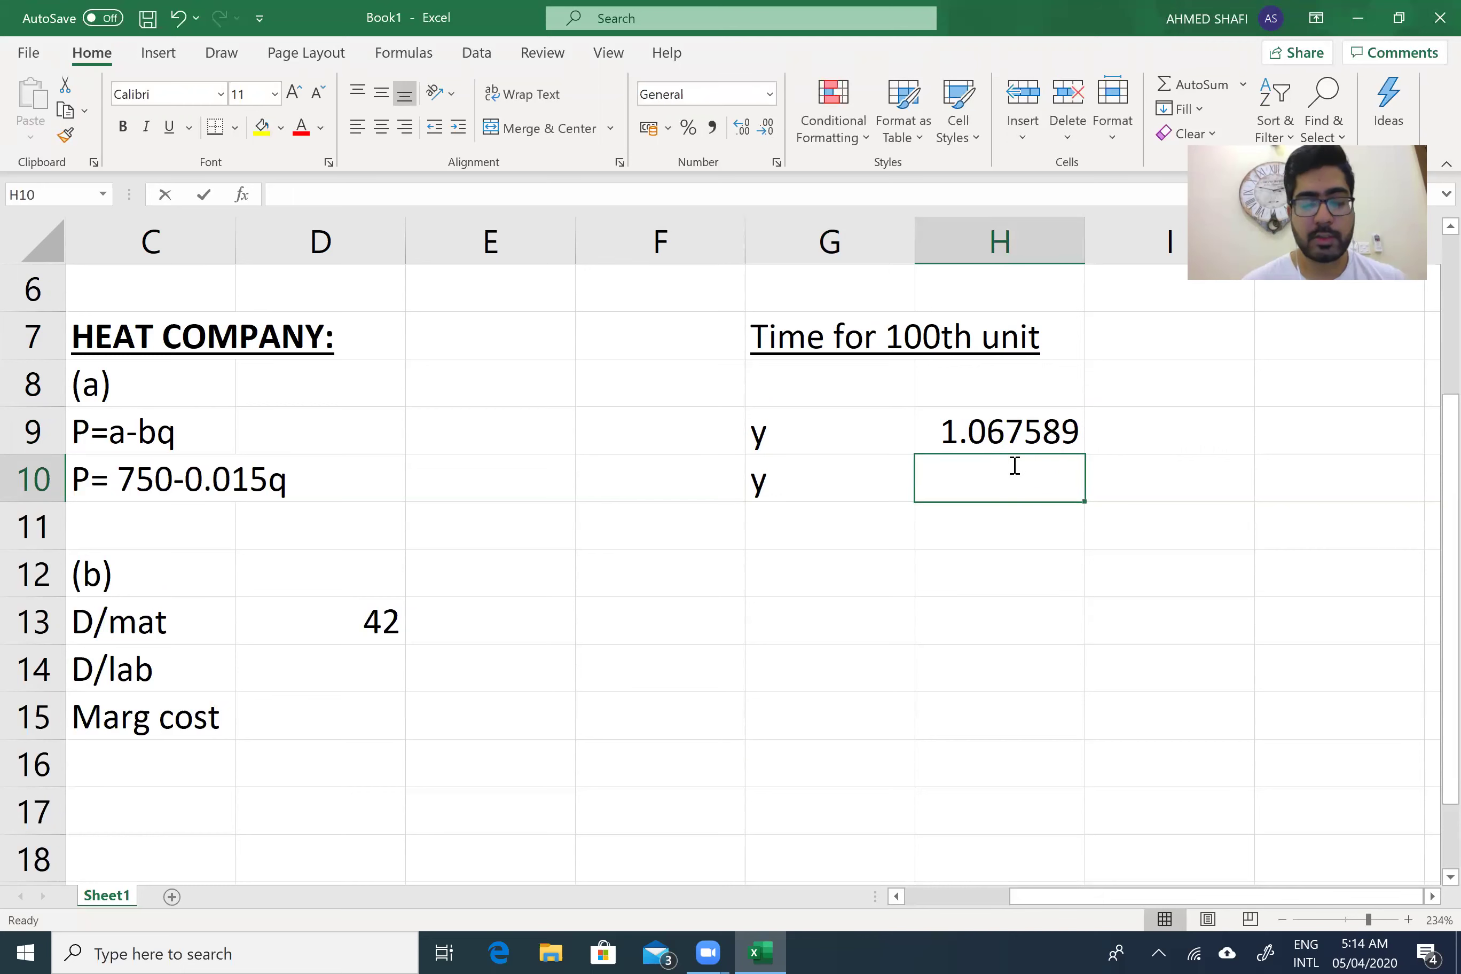
type("=1.5")
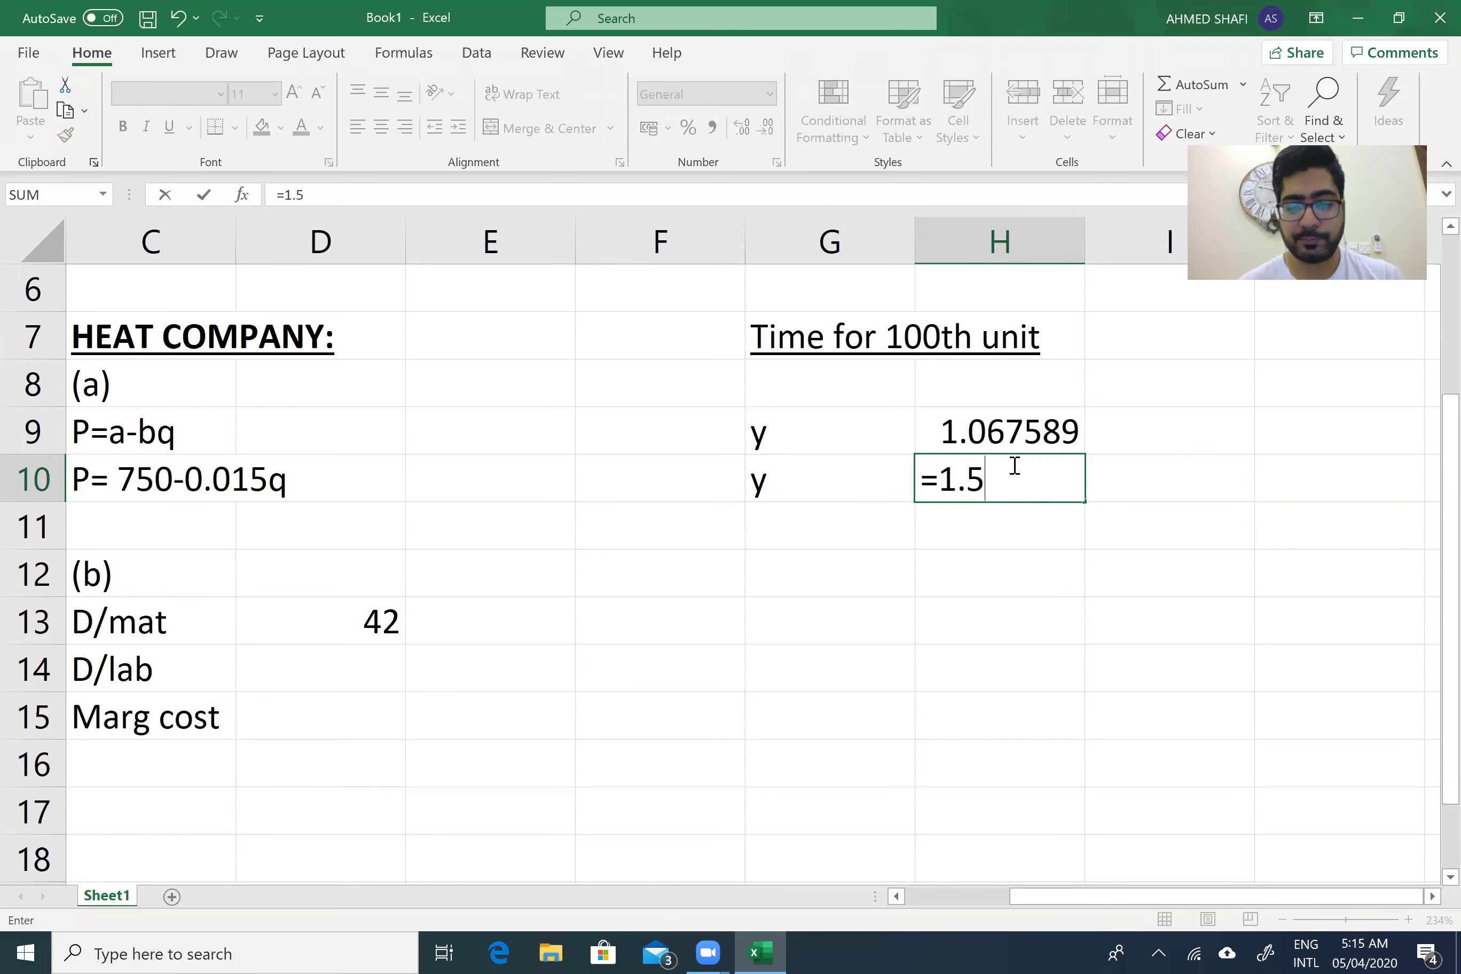
type("*(100)")
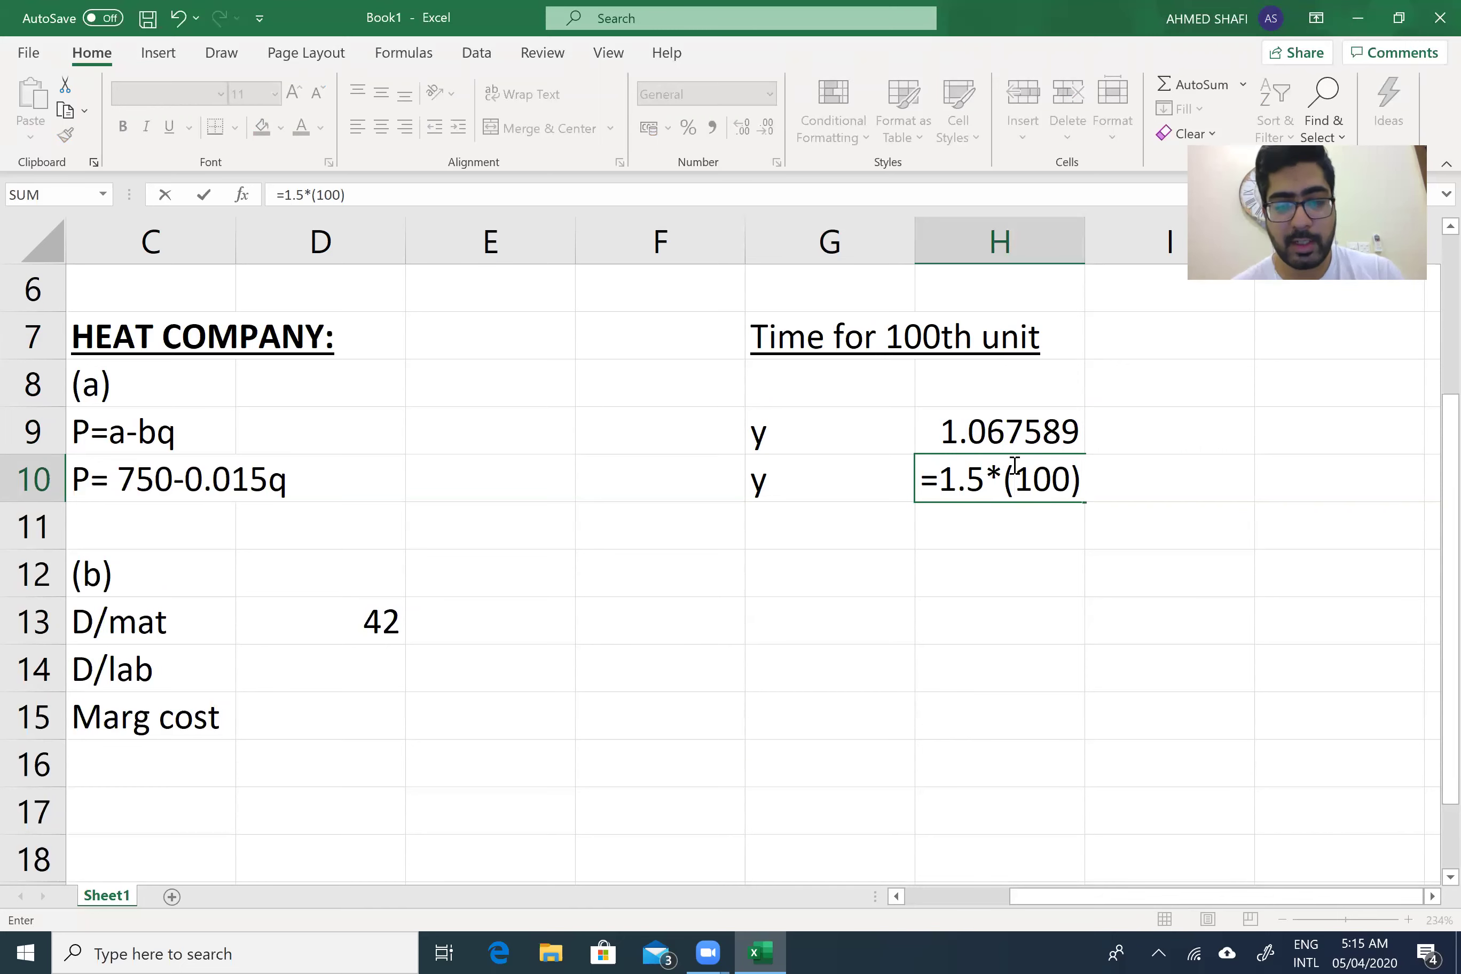
type("^^")
key("BackSpace")
type("-0.074005")
key("Return")
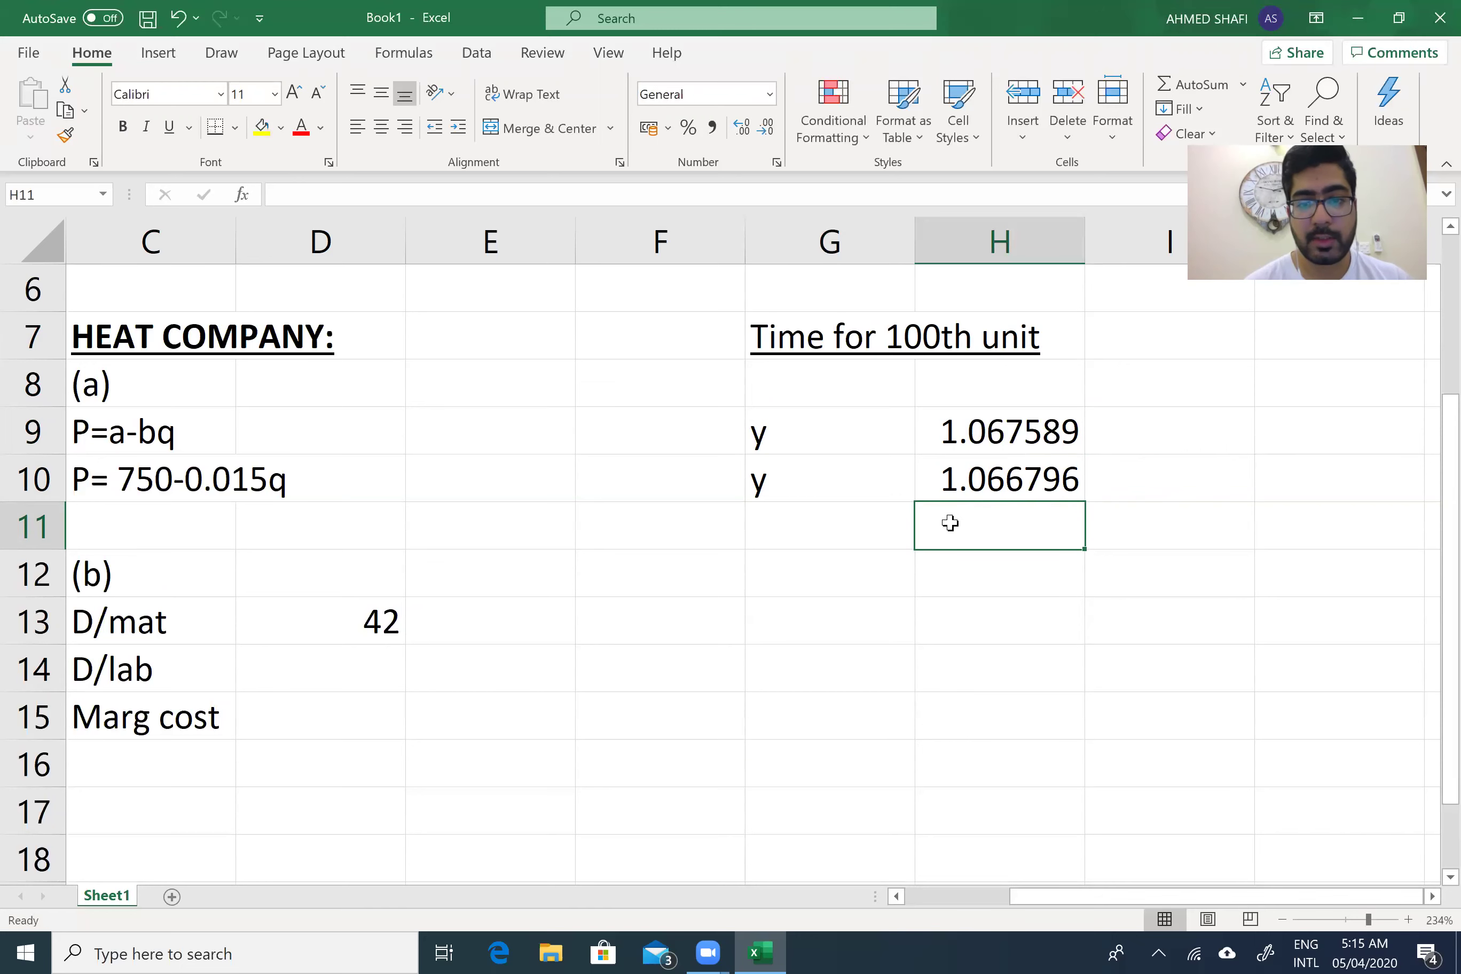
Enter the column heading "units" in cell G12
left_click(837, 574)
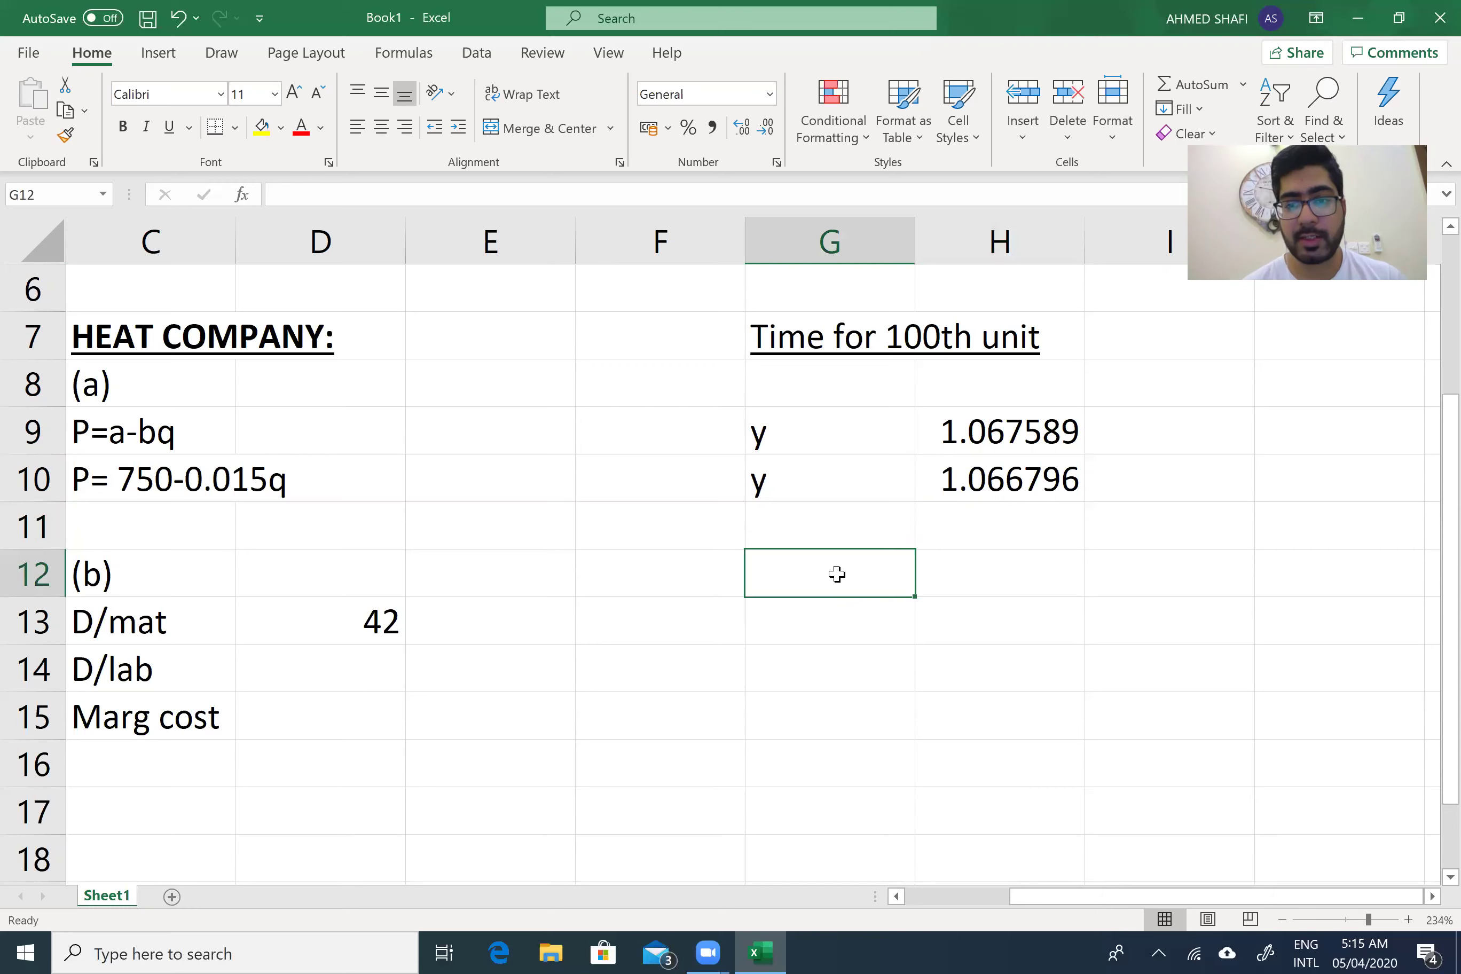
type("Tabl")
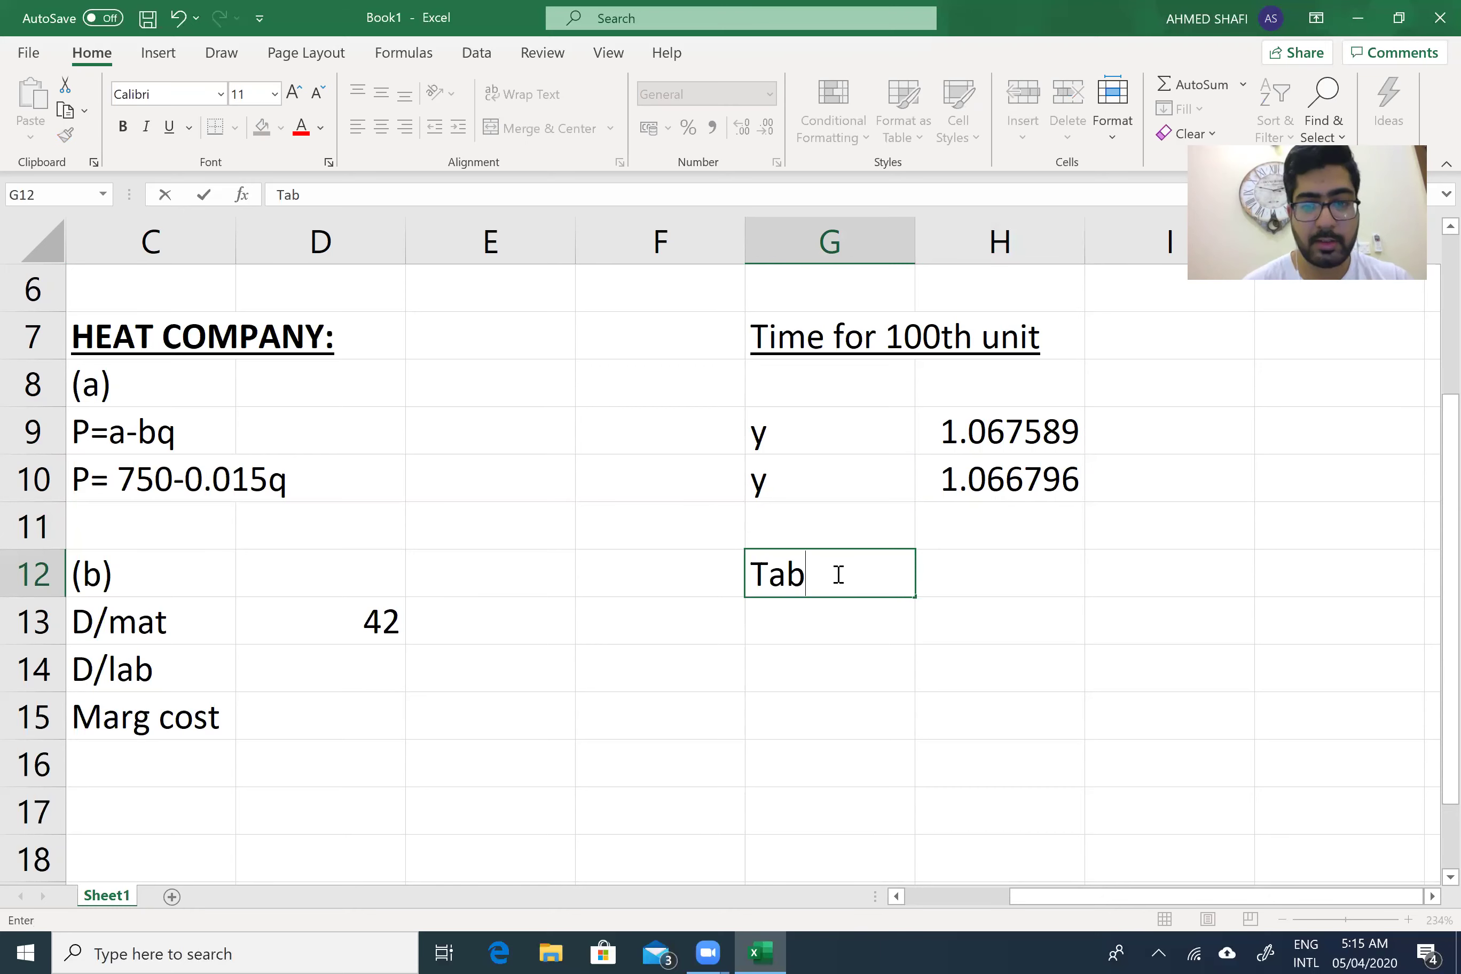
key("BackSpace")
key("BackSpace")
key("BackSpace")
key("BackSpace")
type("u")
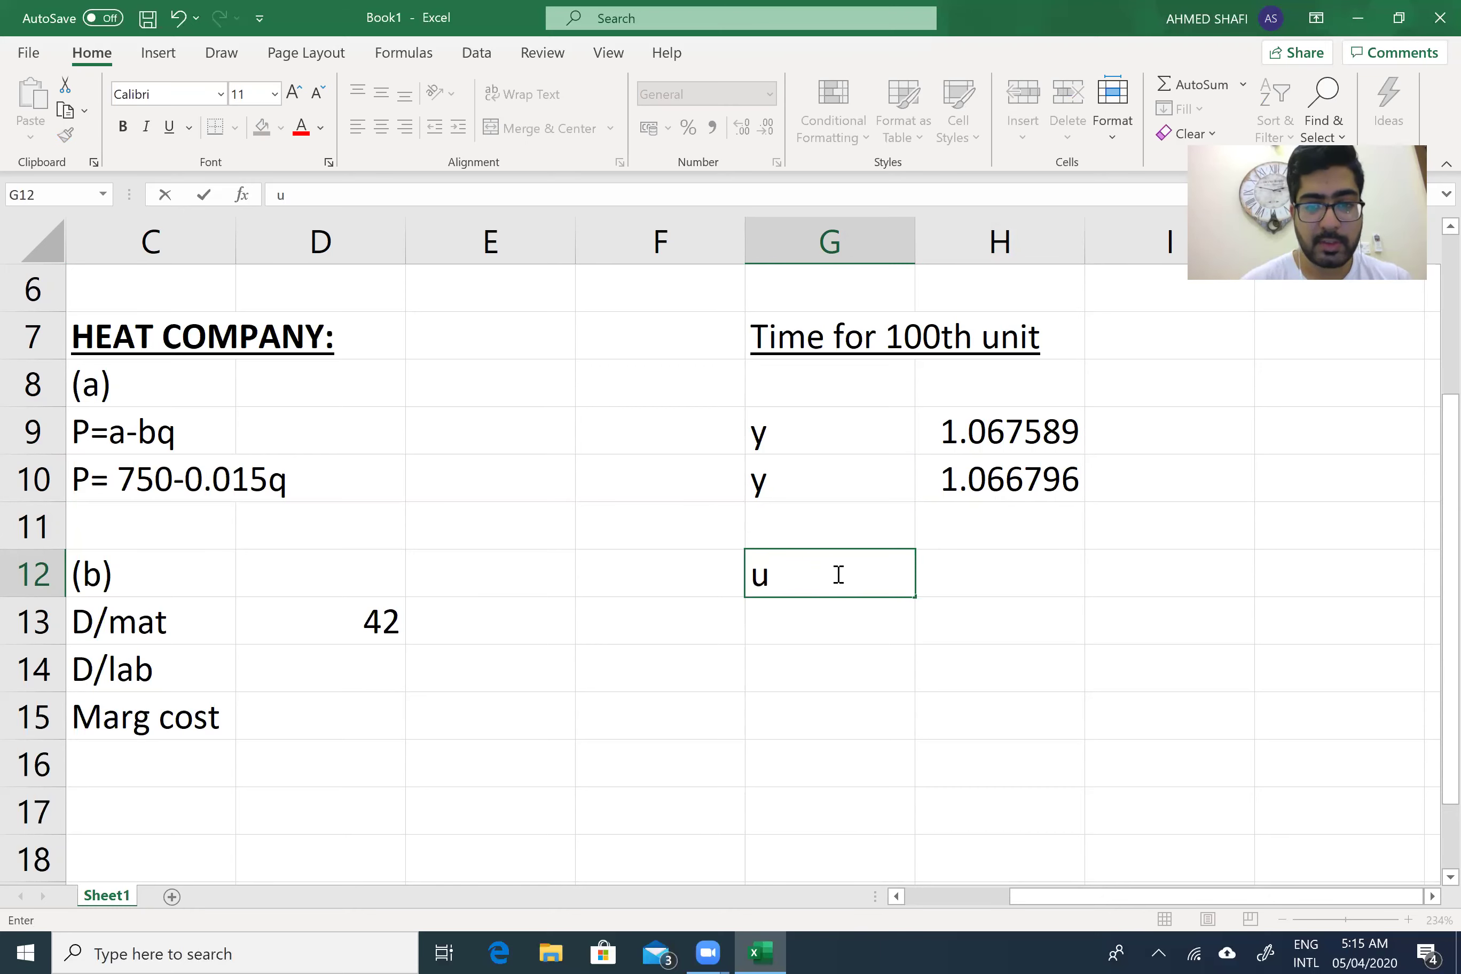
type("nits")
key("Tab")
Enter the column headings "a.t/unit" in H12 and "total time" in I12
type("a")
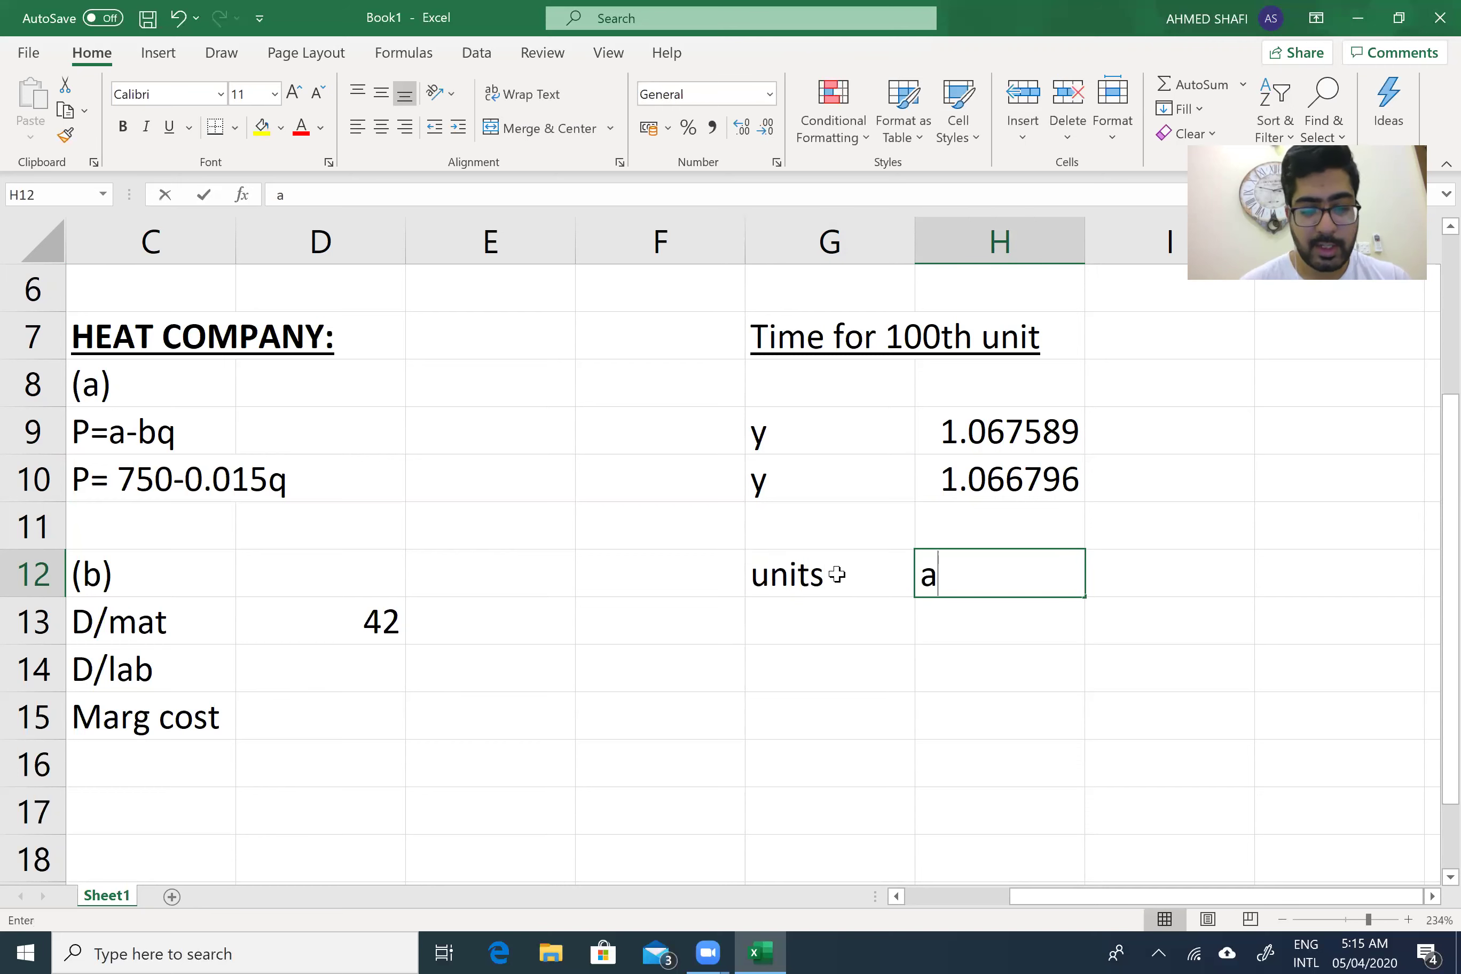
type(".t/unit")
key("Tab")
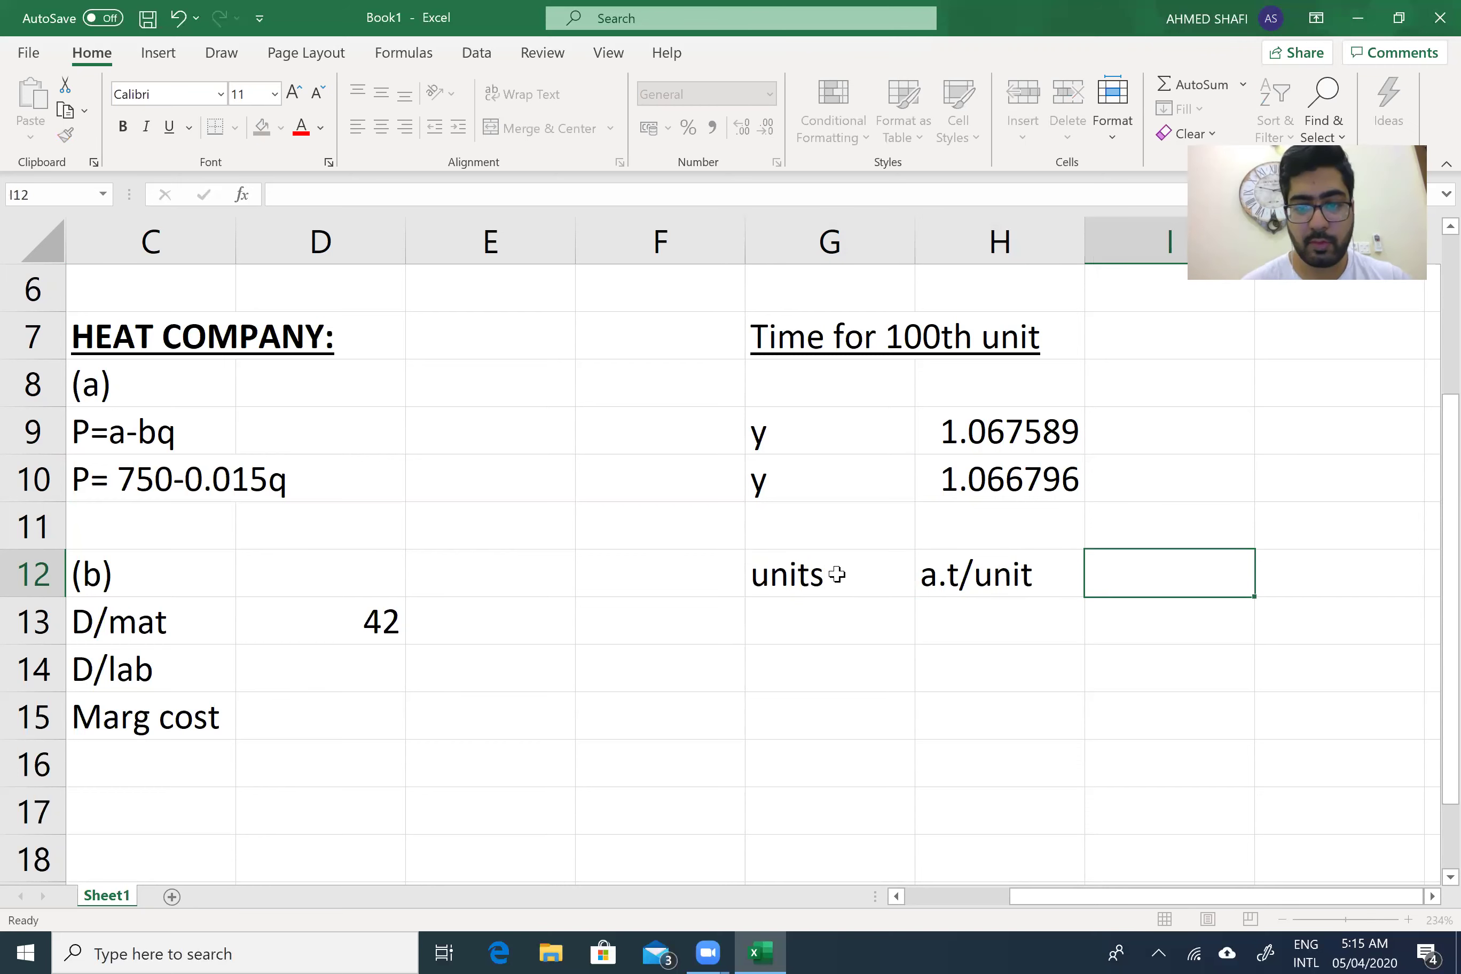
type("total time")
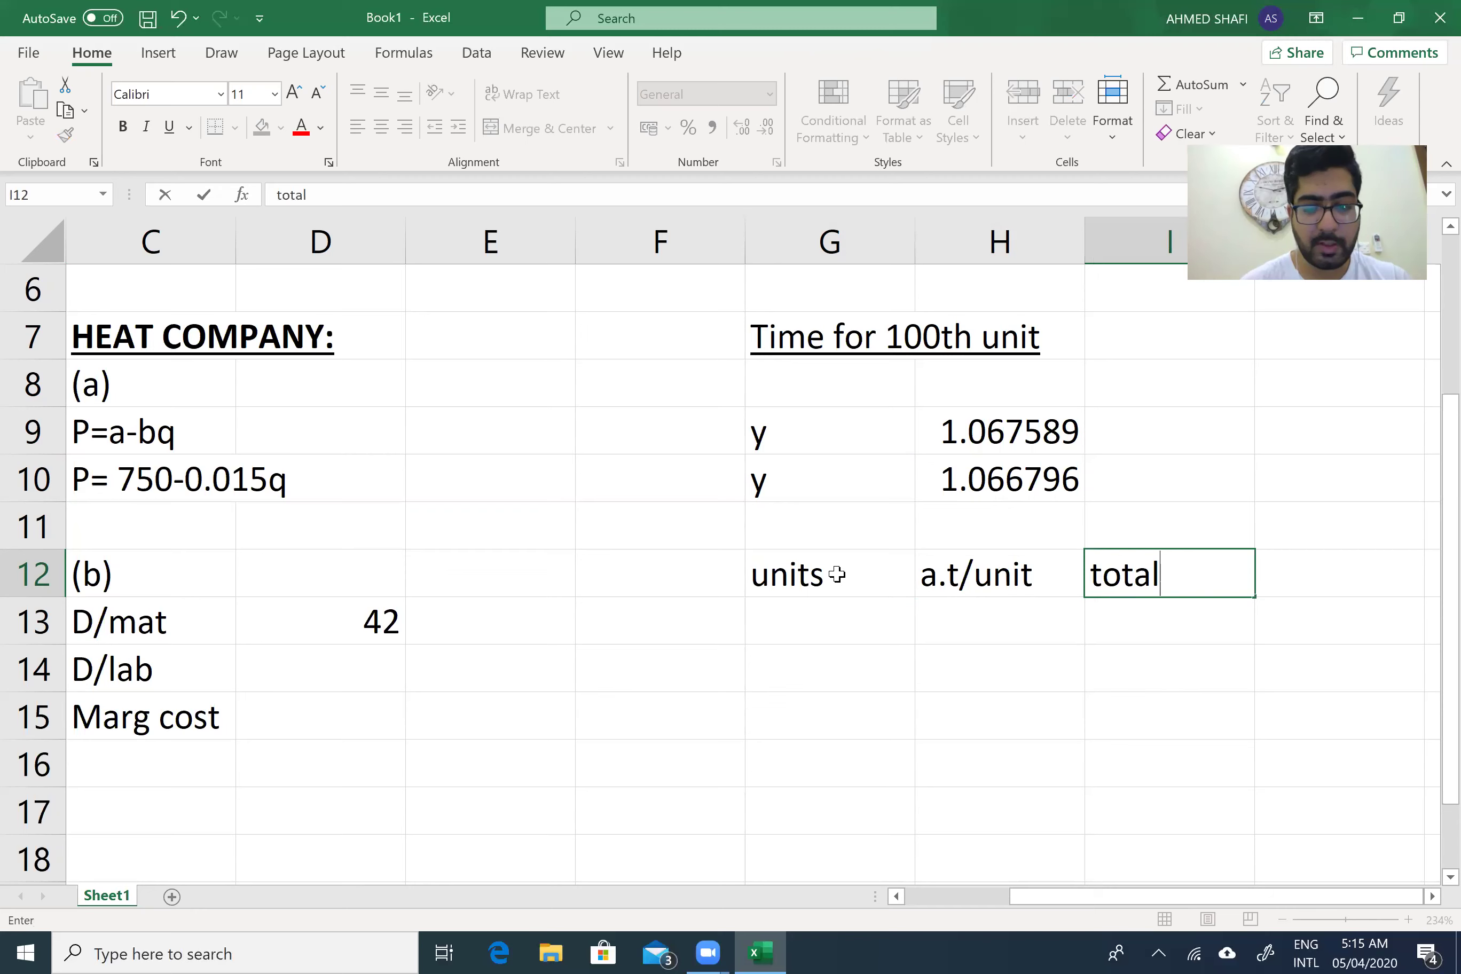
Underline the three column headings in cells G12:I12
left_click(762, 575)
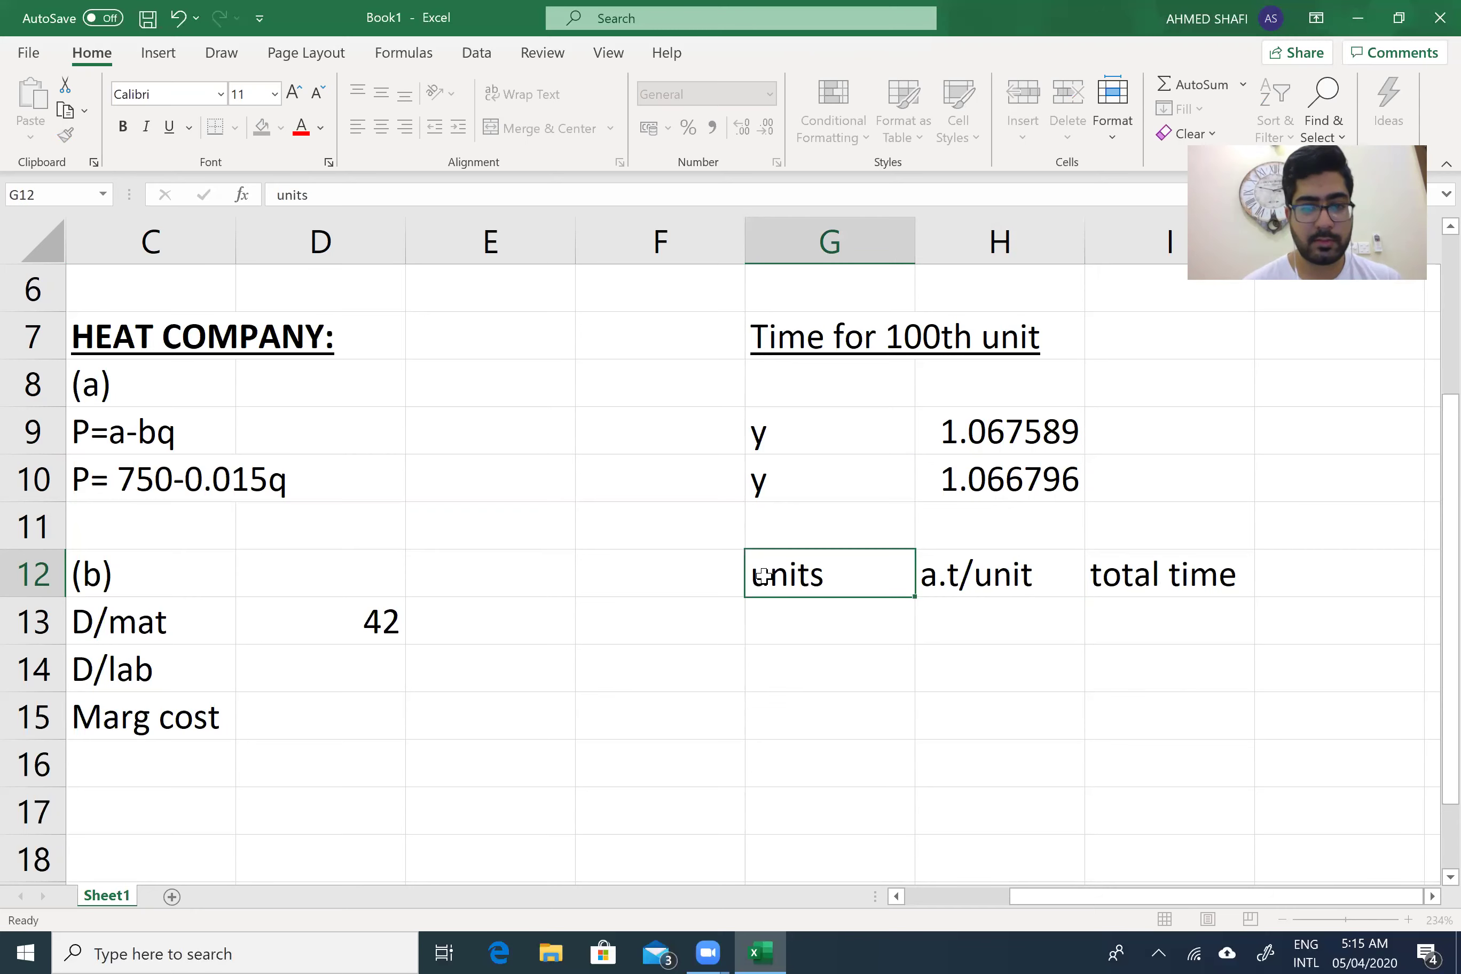
left_click_drag(762, 575, 1182, 575)
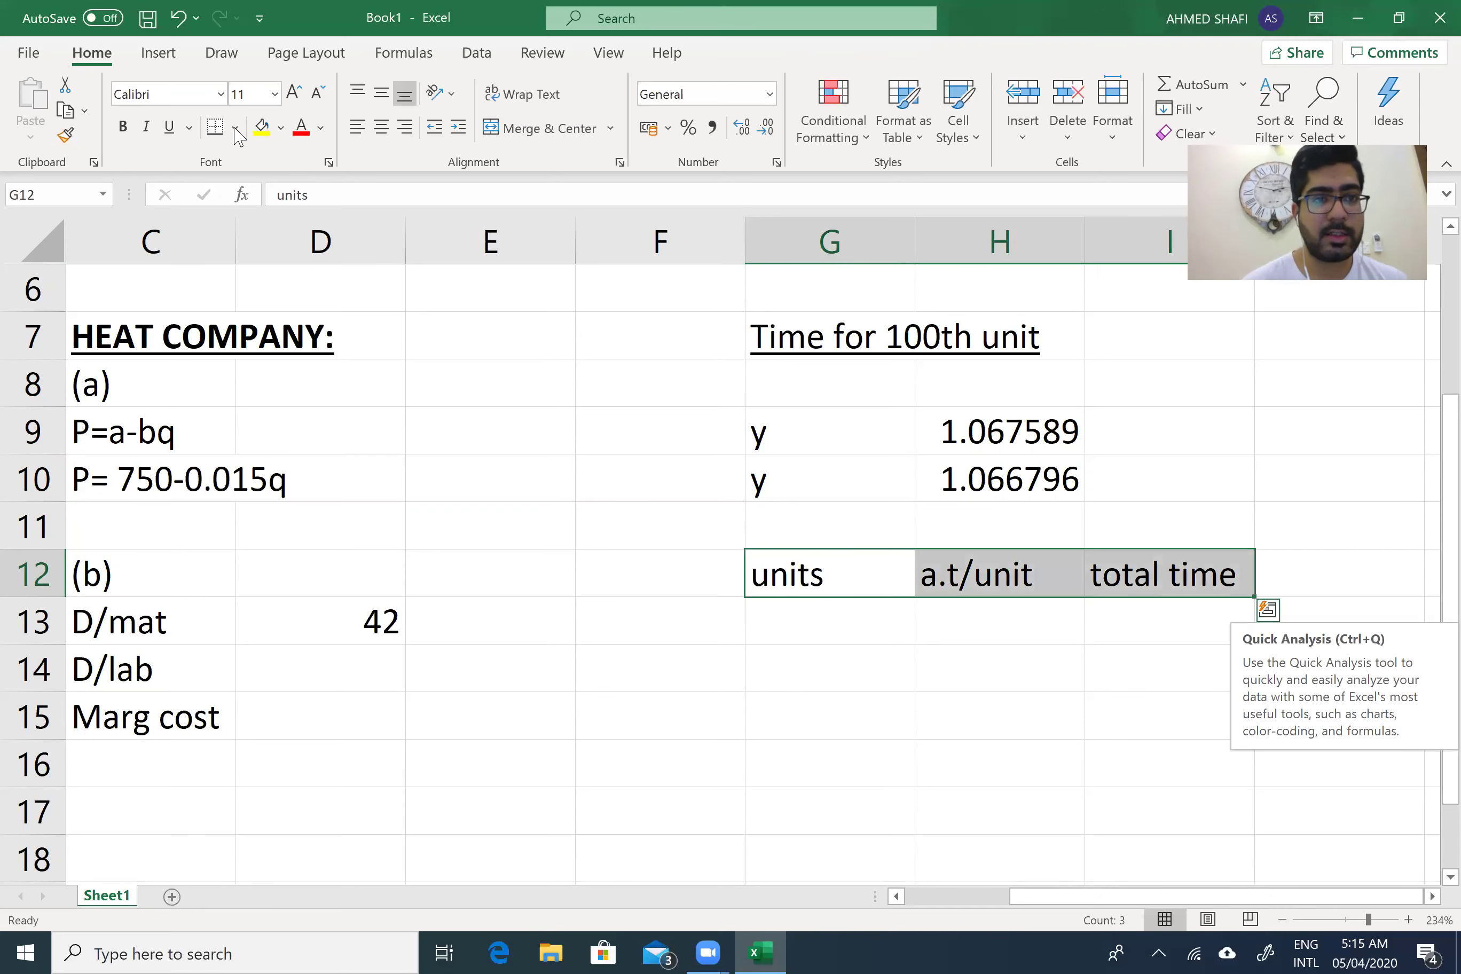
left_click(165, 128)
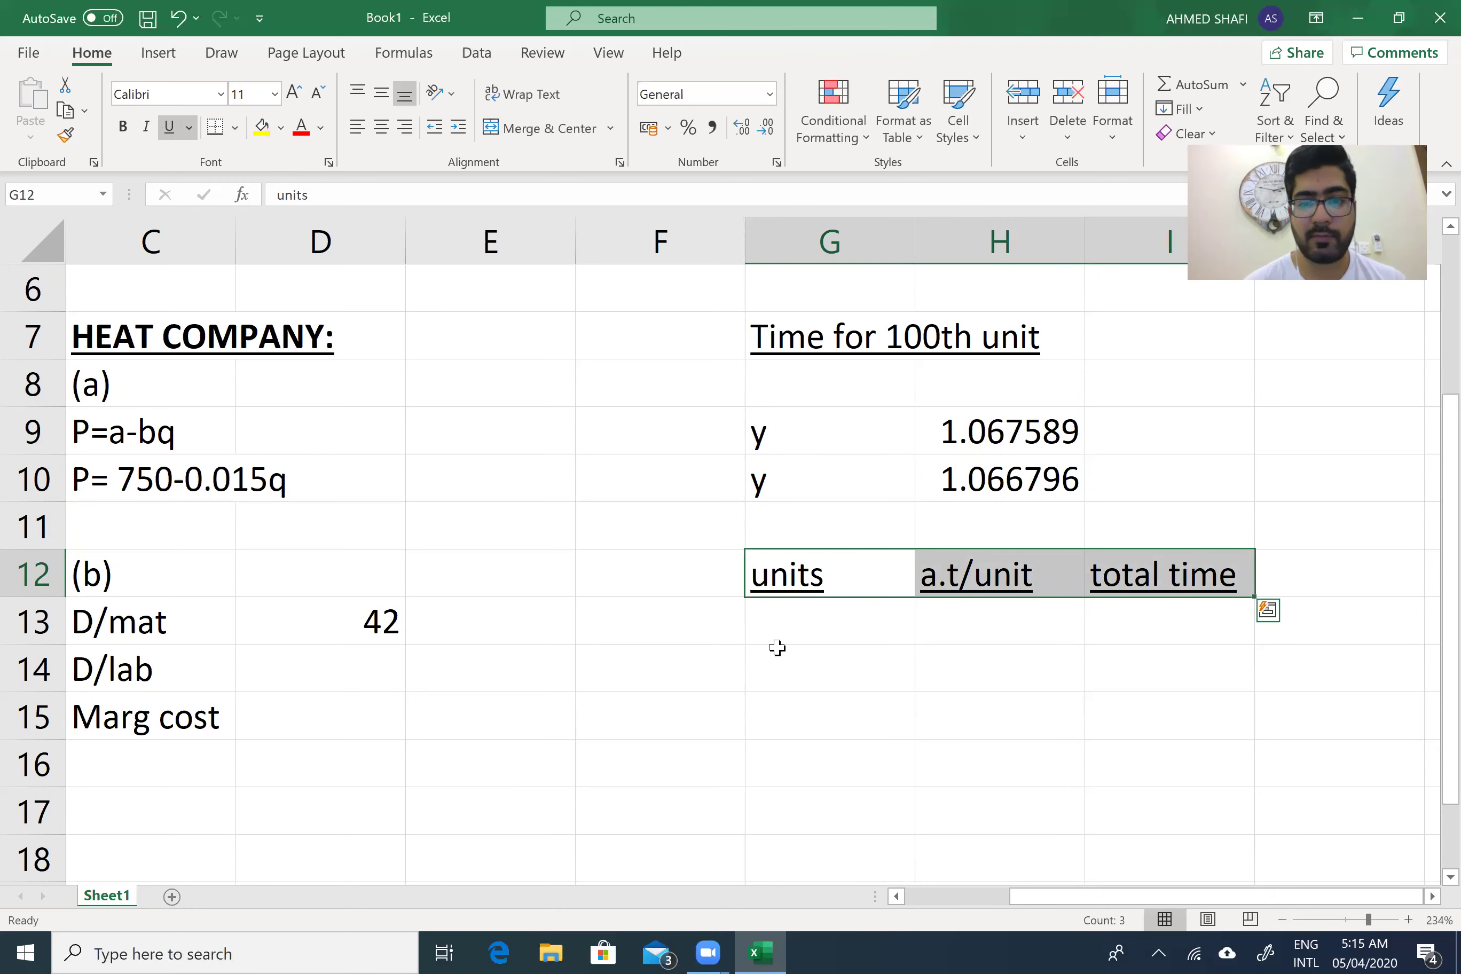
Enter =99 as the units in G13 and =1.067589 as the average time per unit in H13
left_click(813, 631)
type("=99")
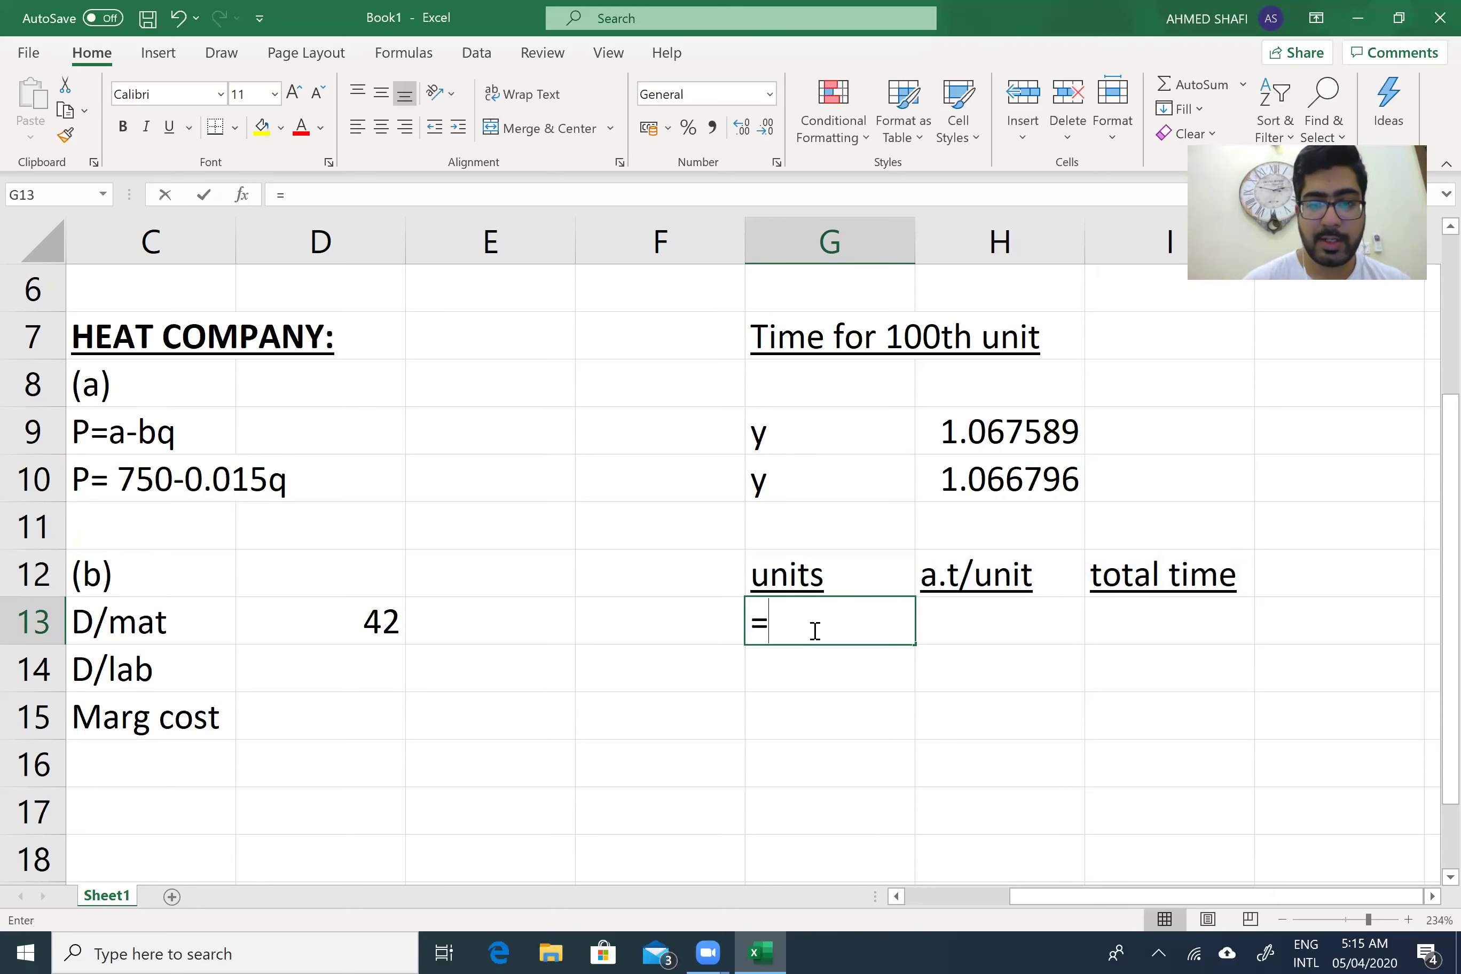
left_click(947, 625)
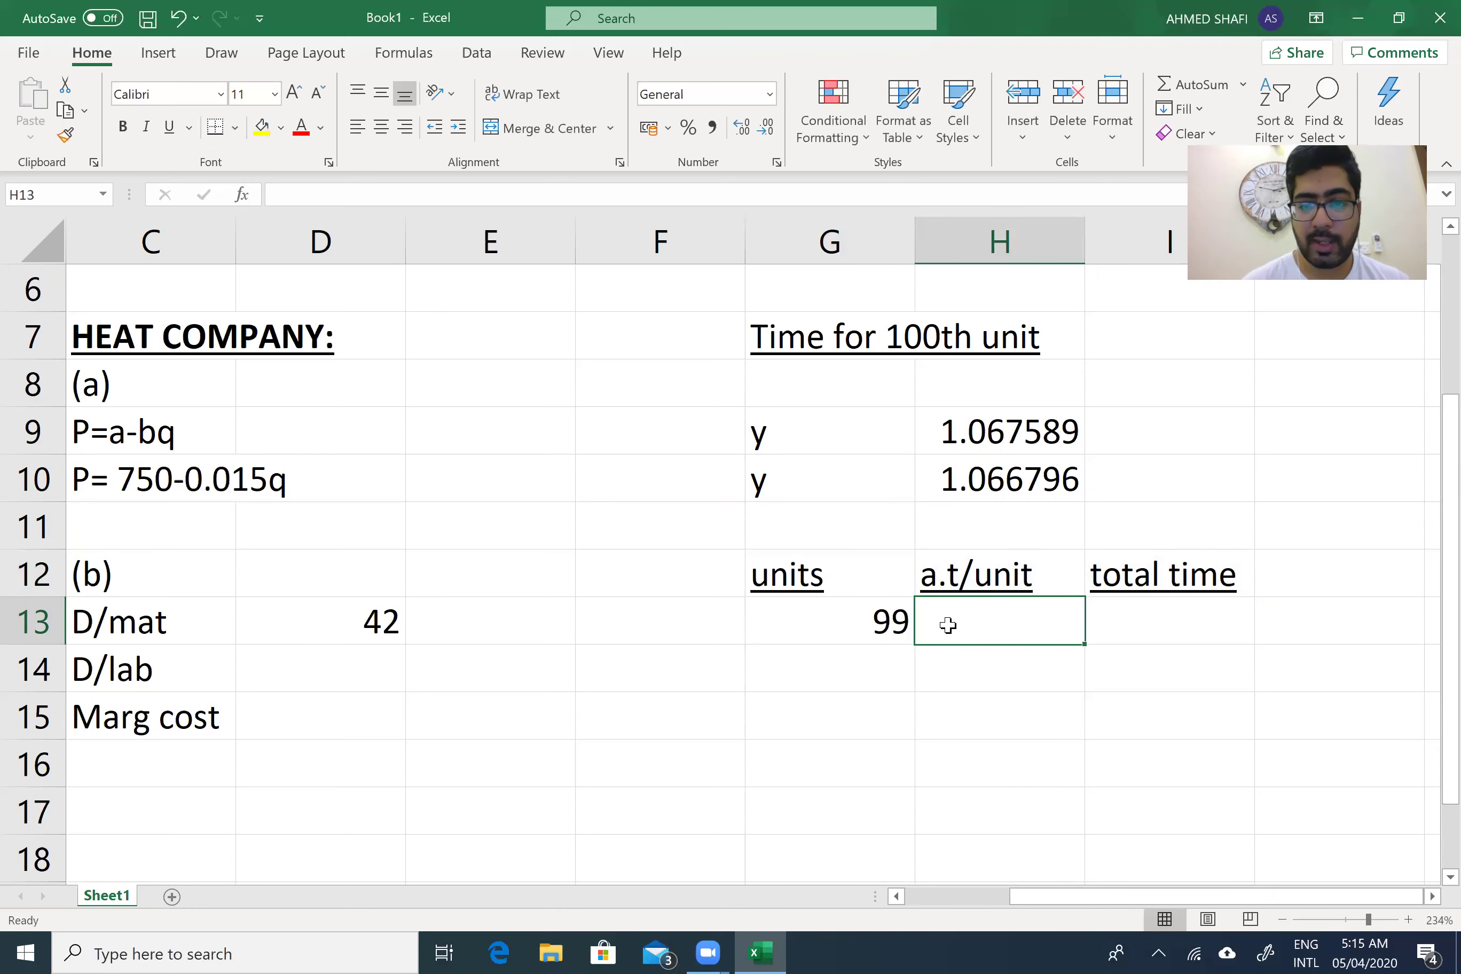
type("=1.06")
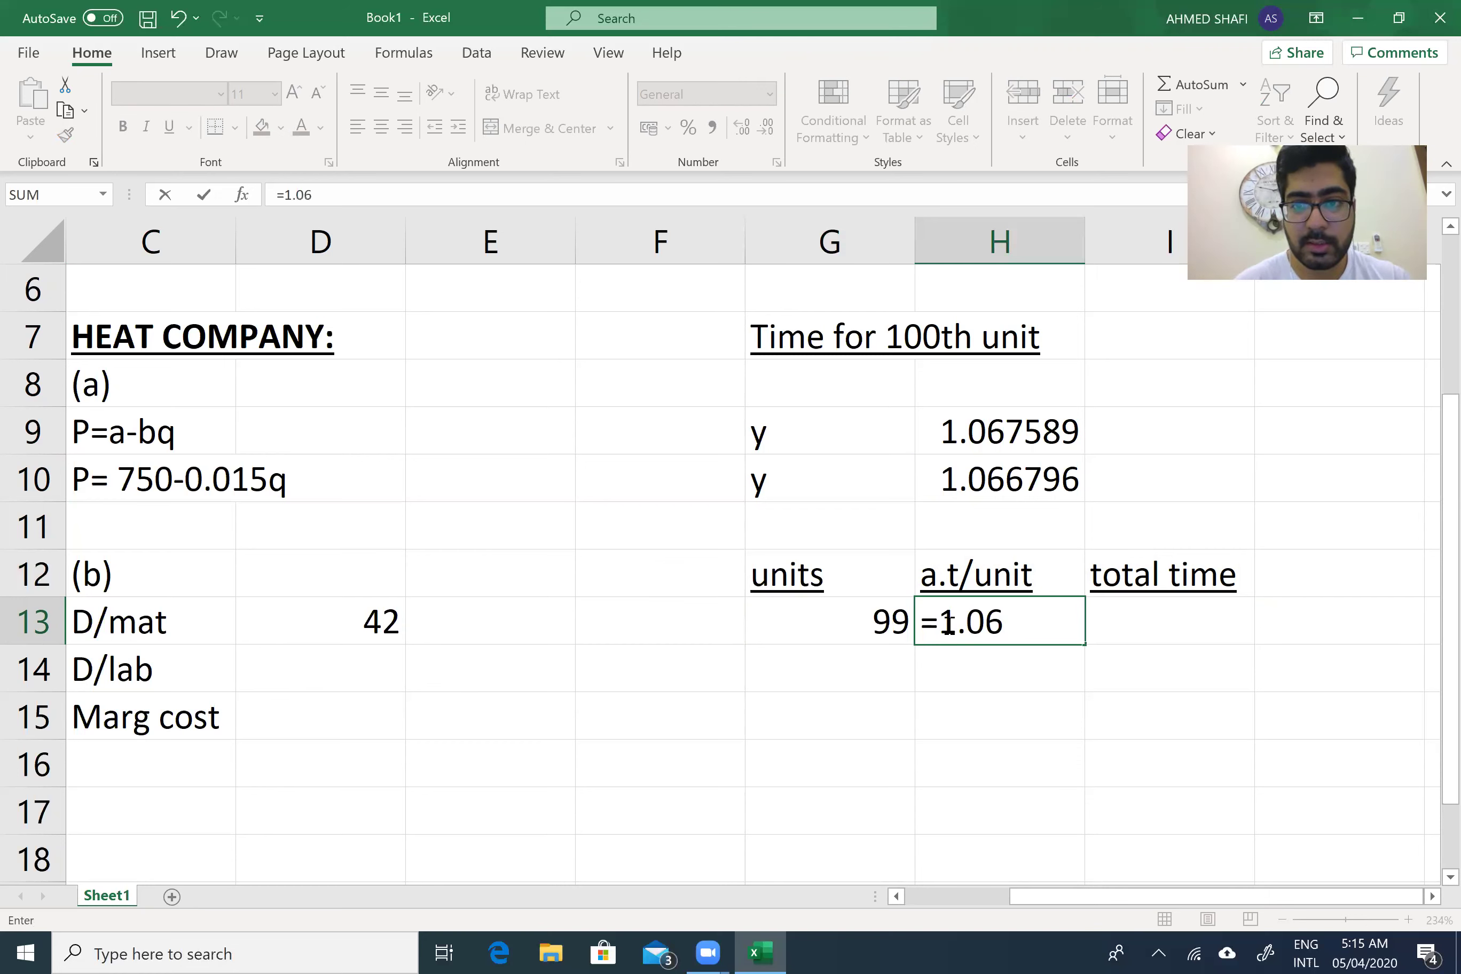
type("7589")
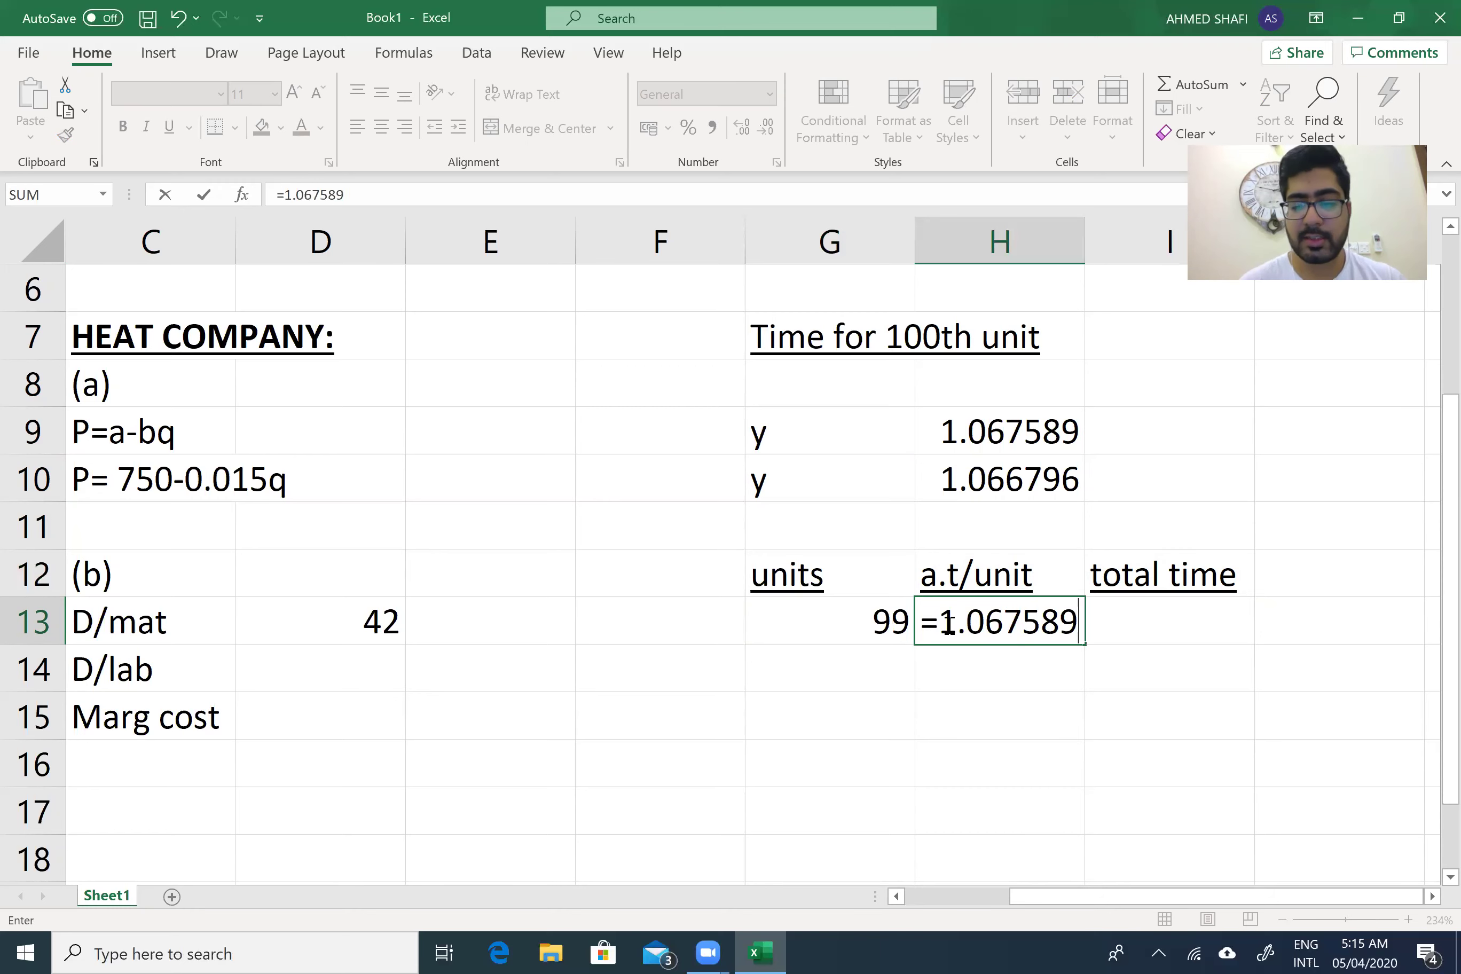
key("Return")
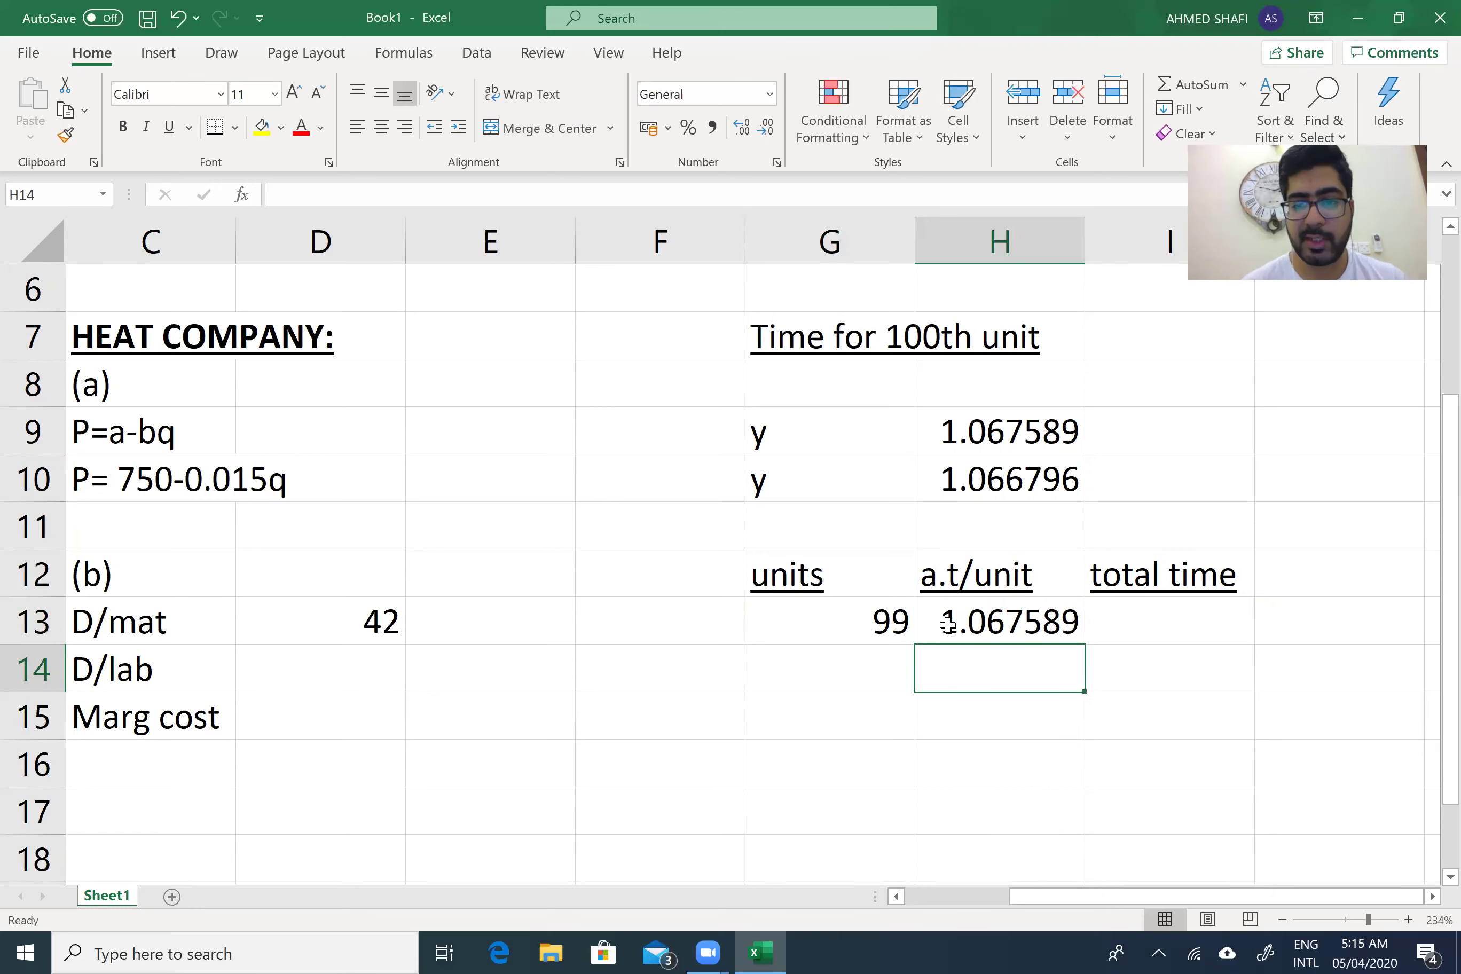
Calculate the total time for 99 units in I13 with the formula =h13*g13
left_click(1164, 620)
type("=")
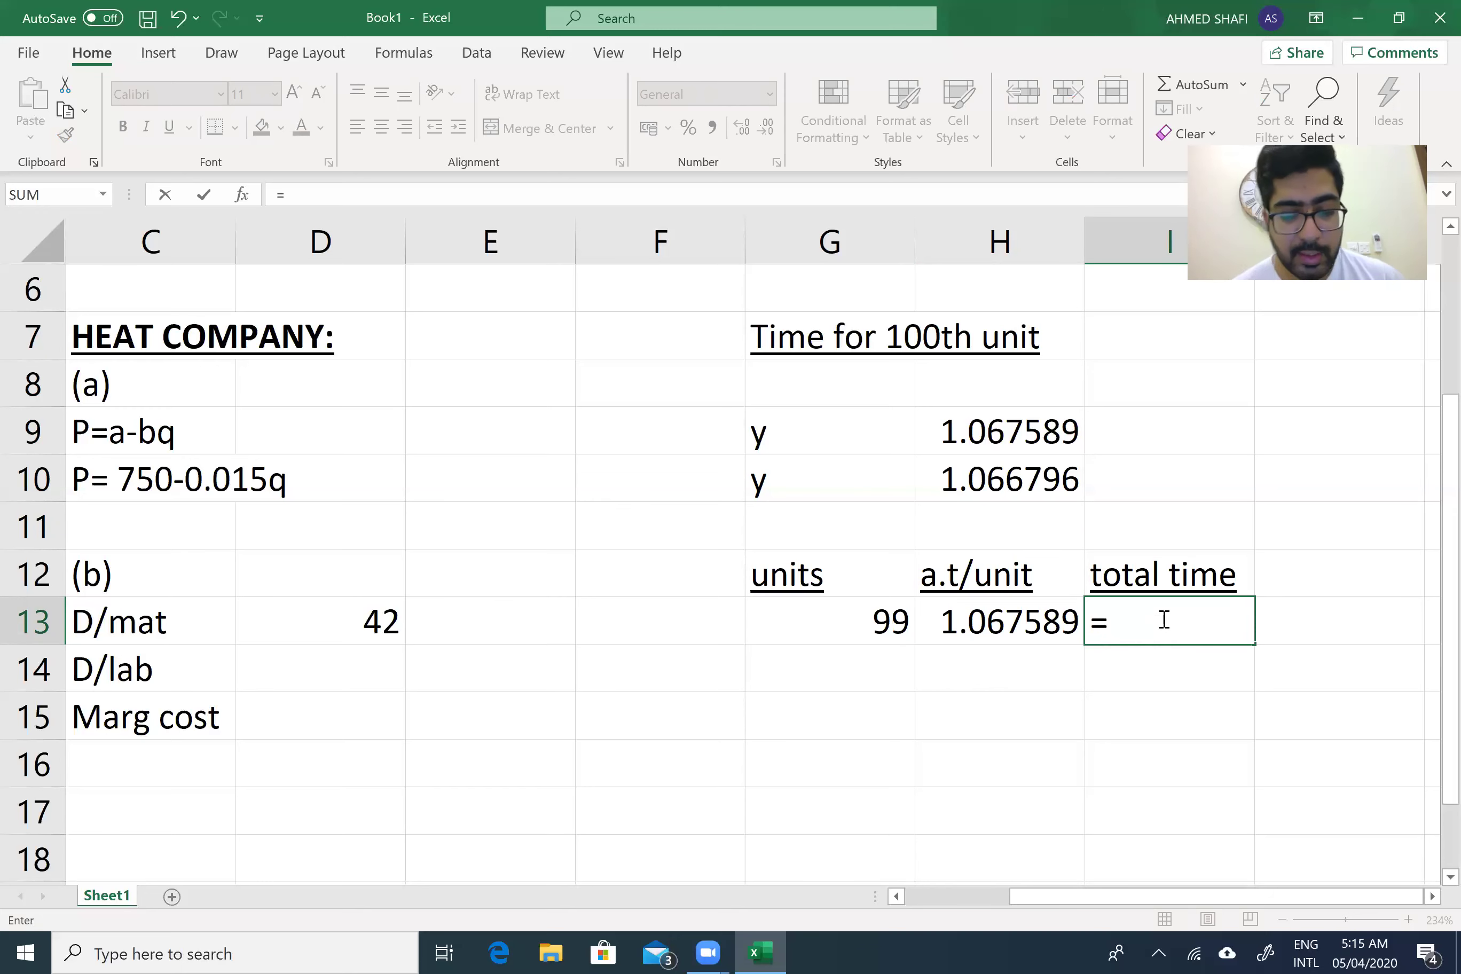
type("h13")
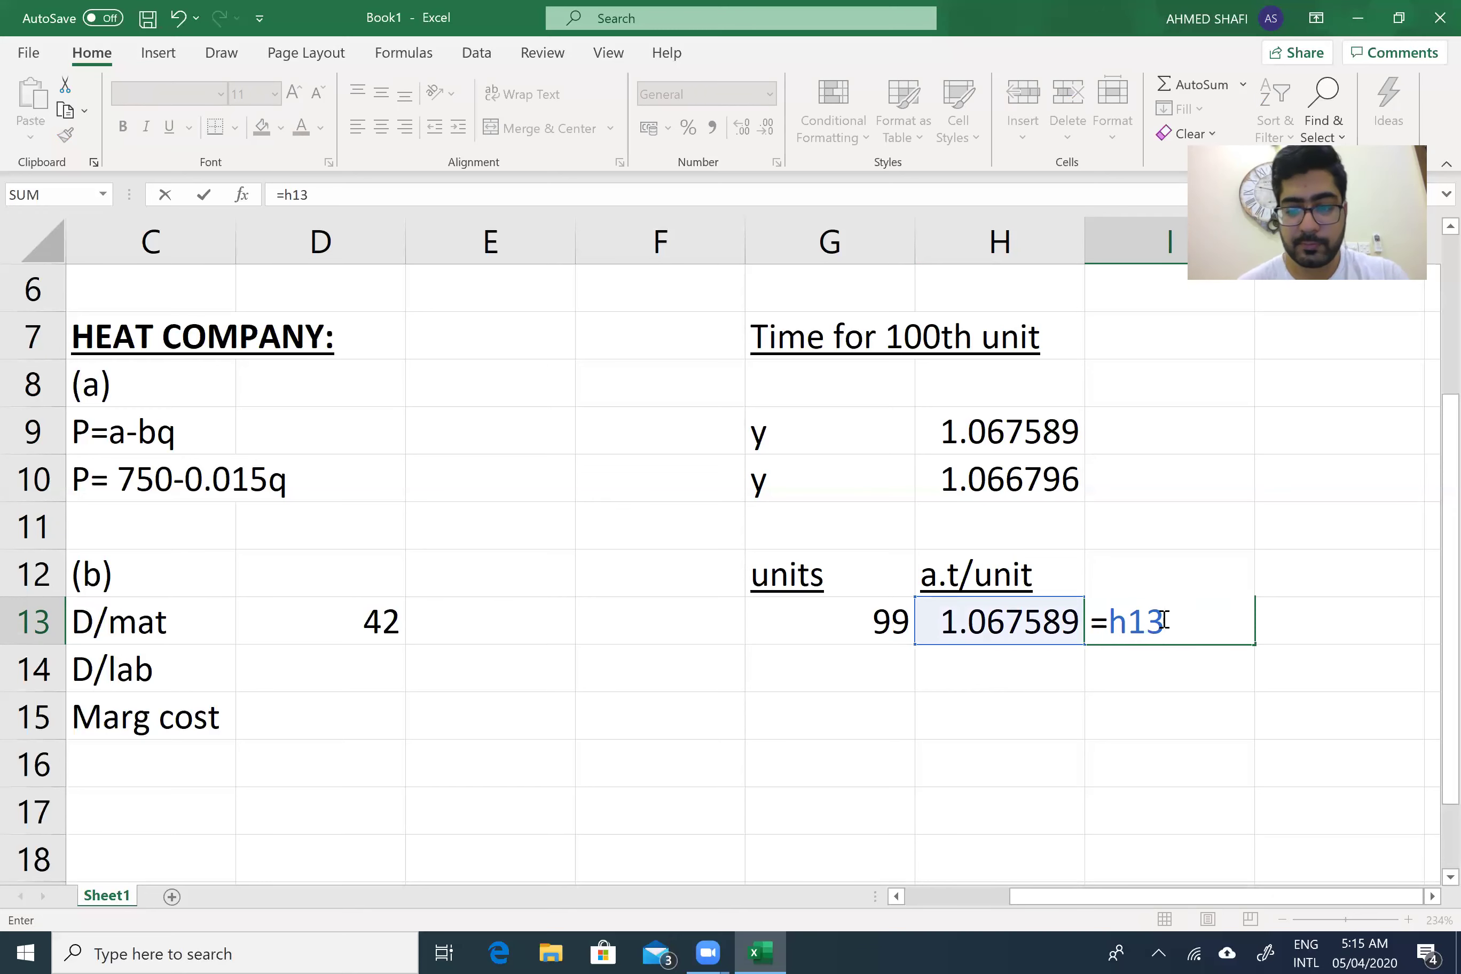
type("*")
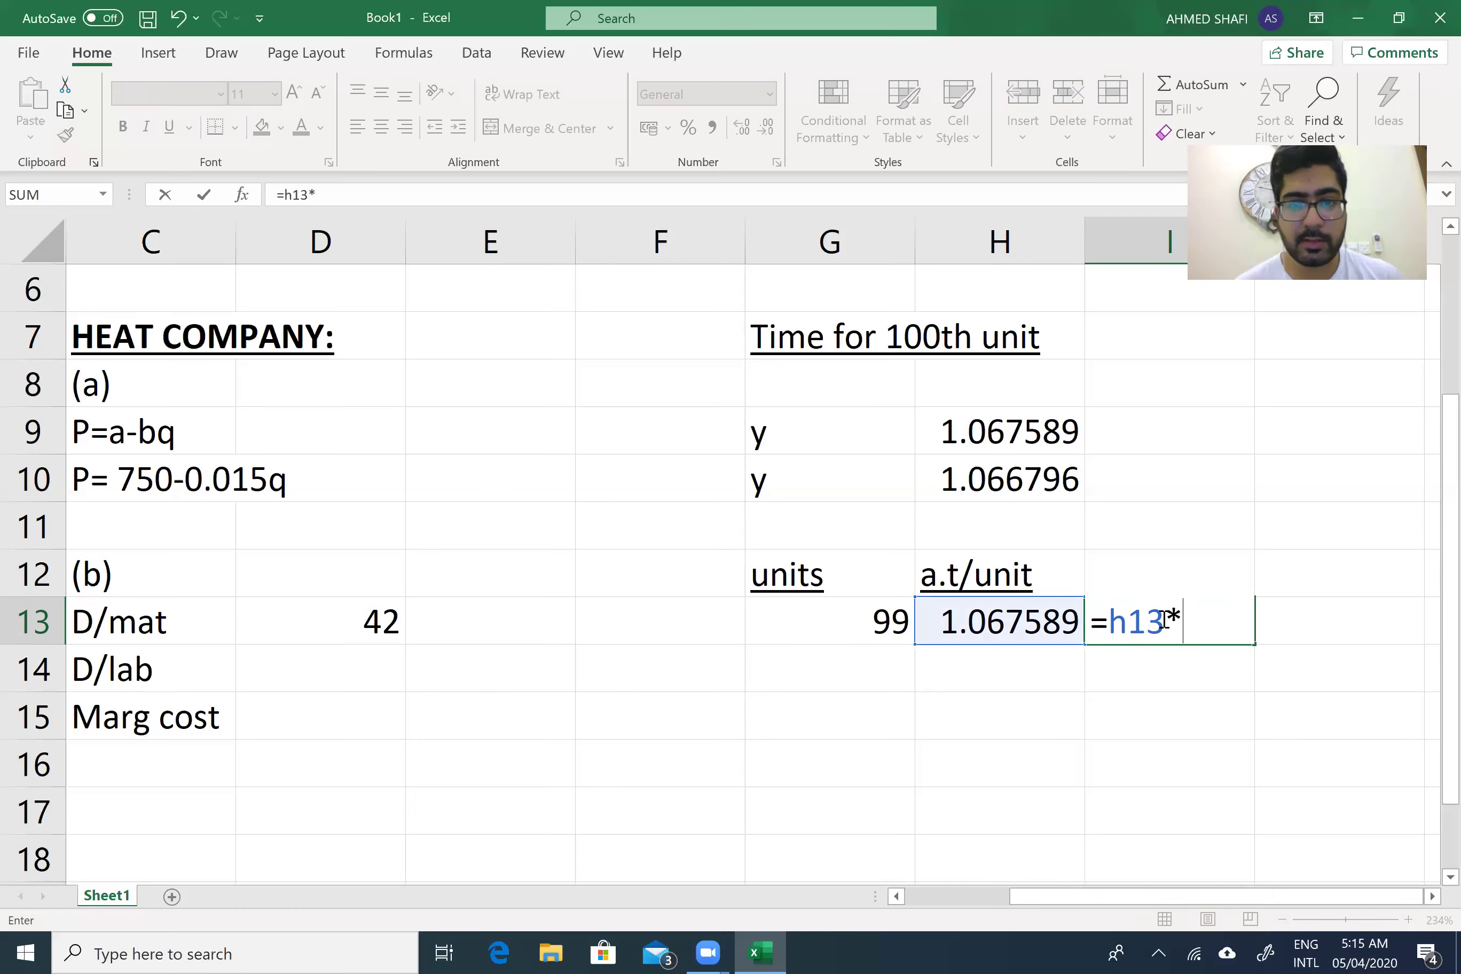
type("g13")
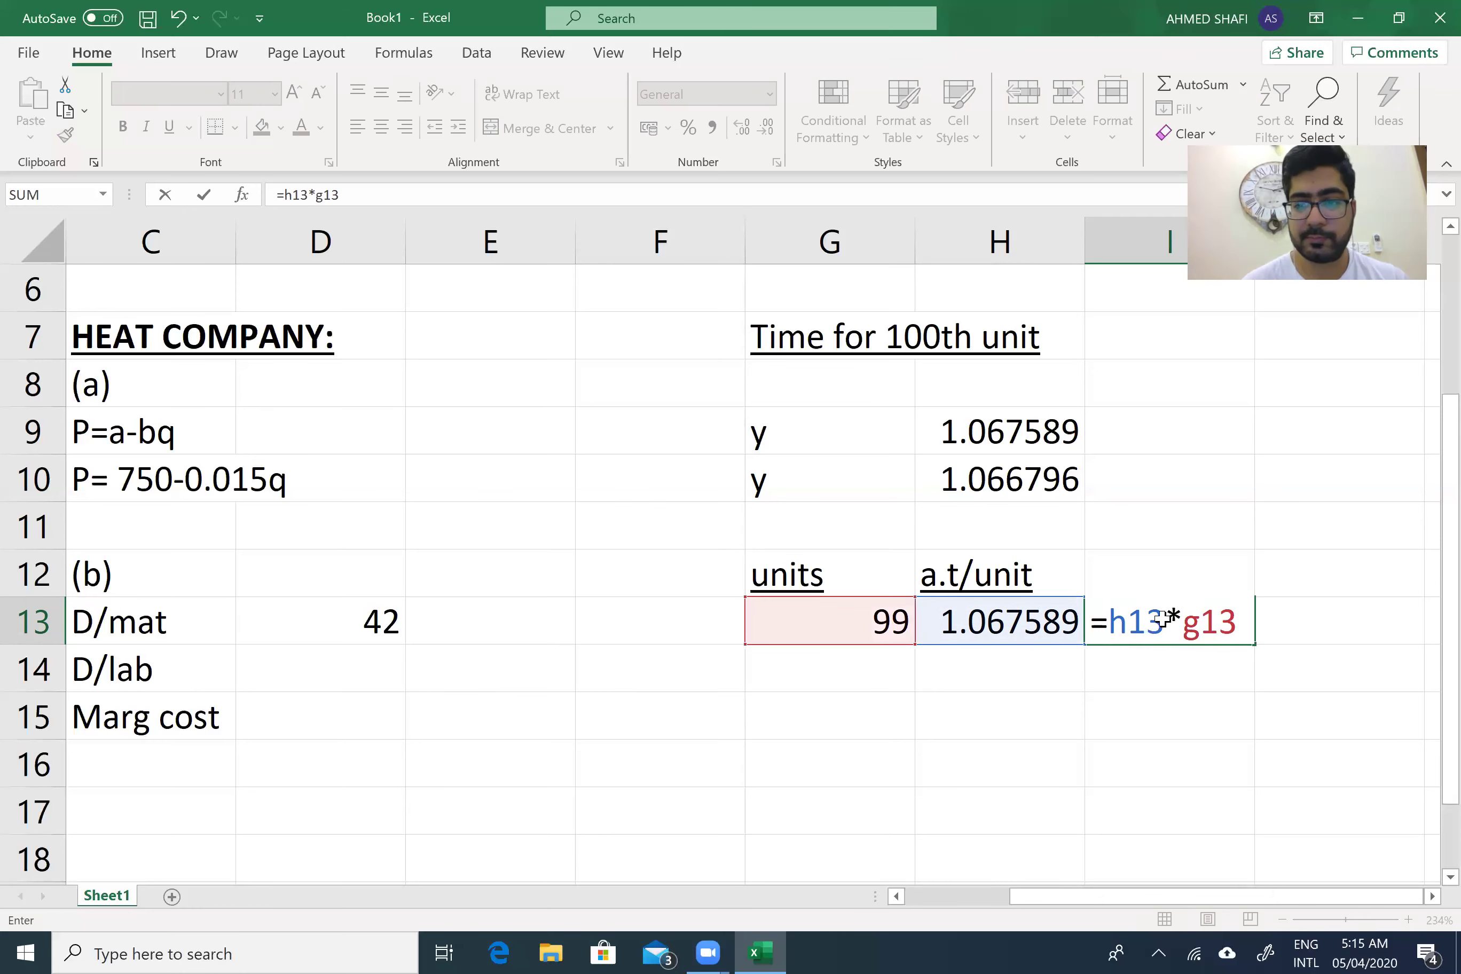
key("Return")
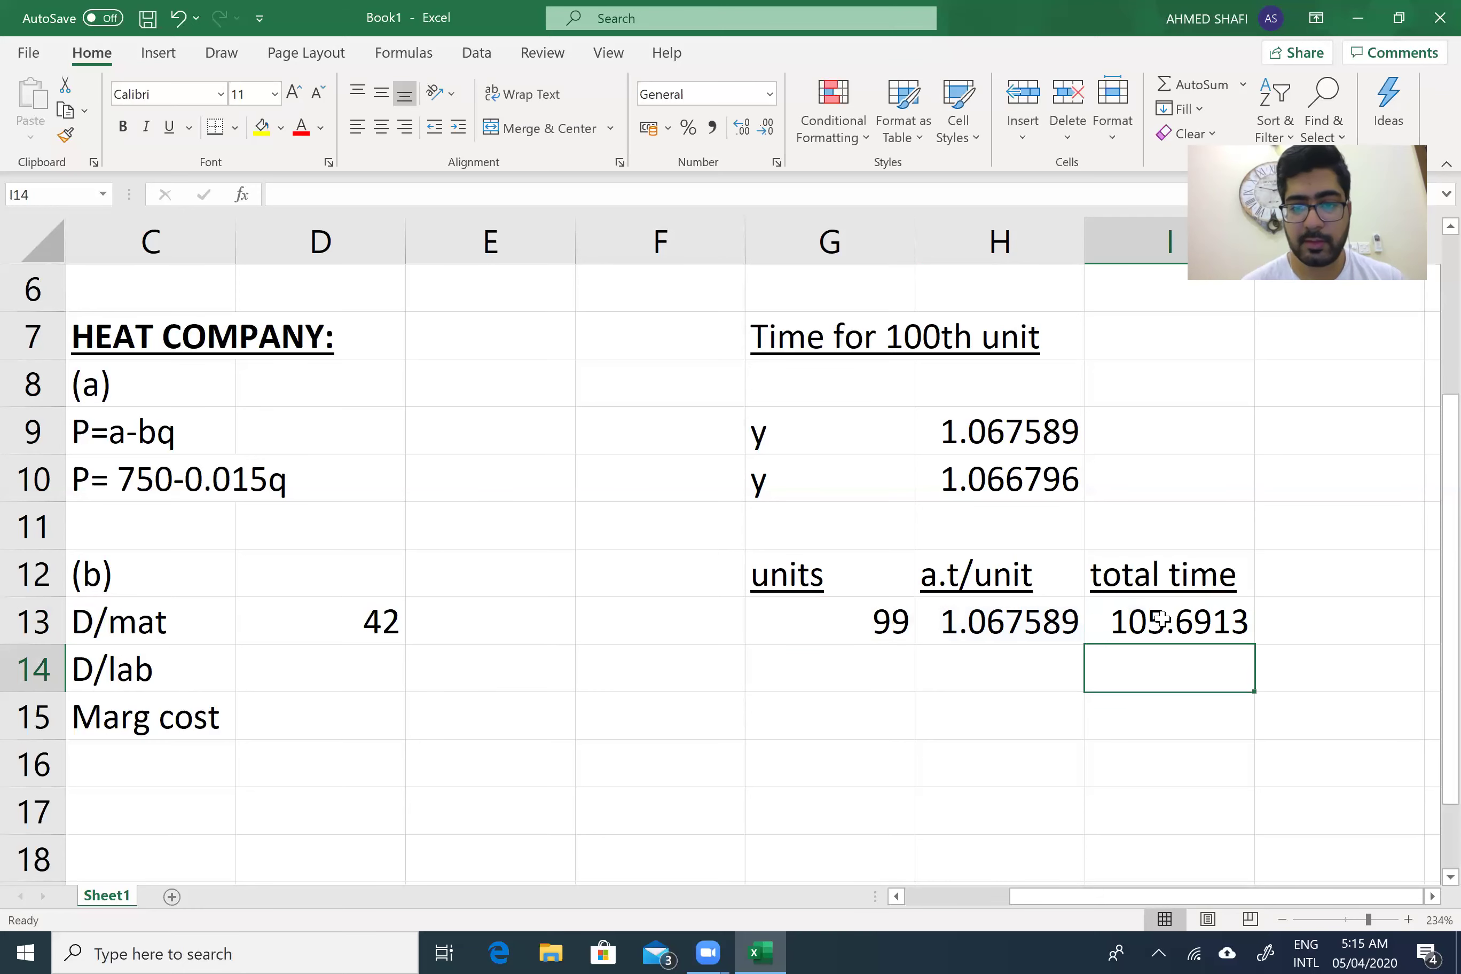
Enter =100 as the units in G14 and =1.066796 as the average time per unit in H14
left_click(904, 661)
type("=100")
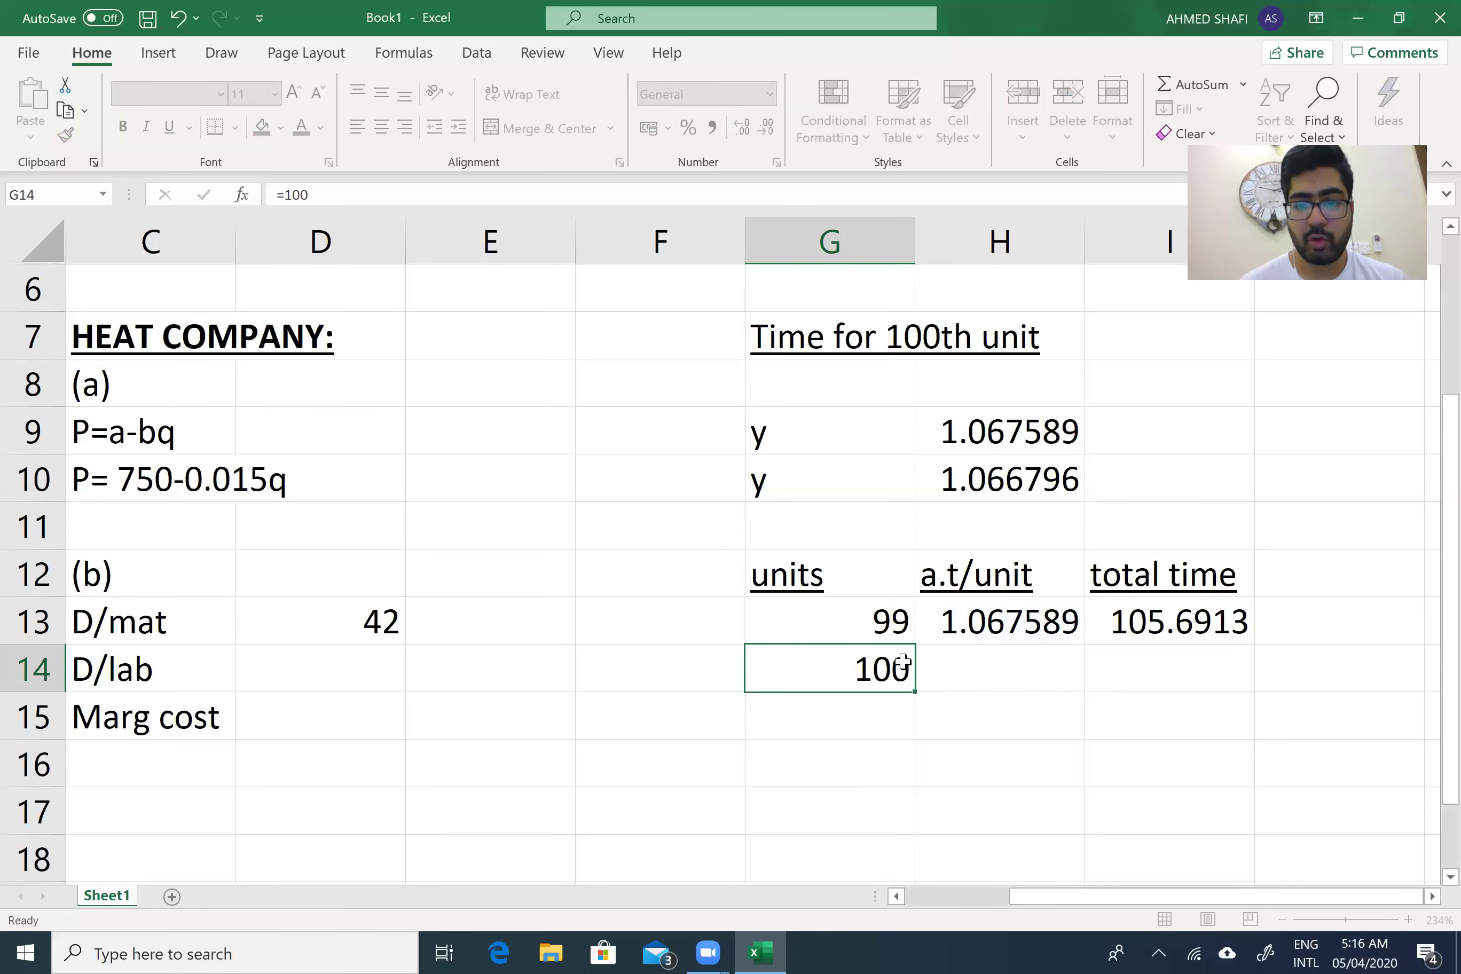
key("Tab")
type("=")
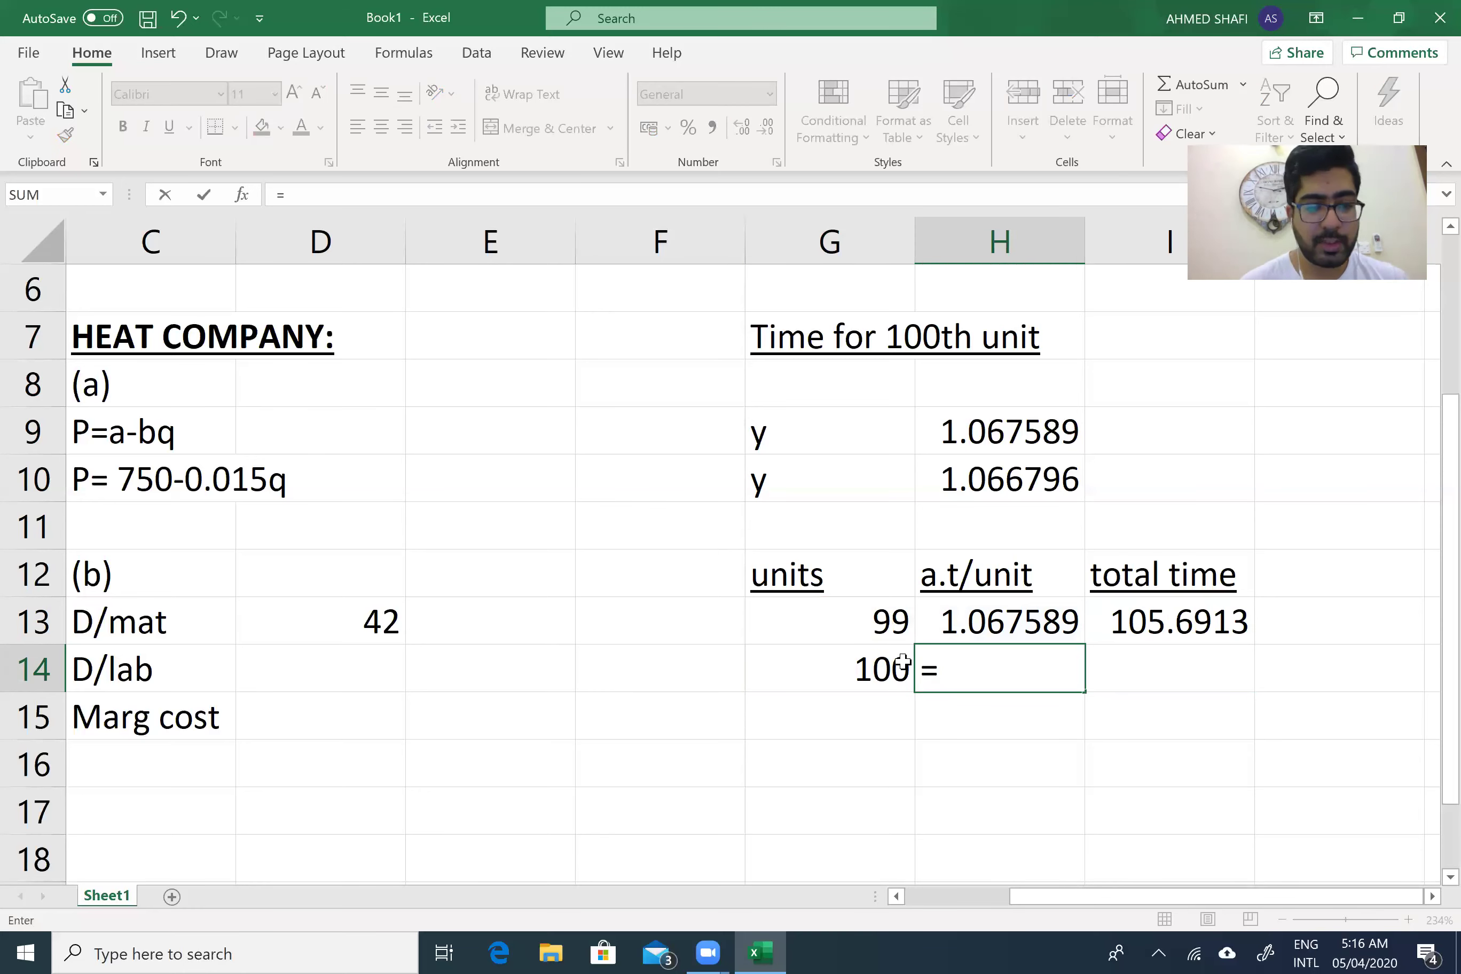
type("1.066")
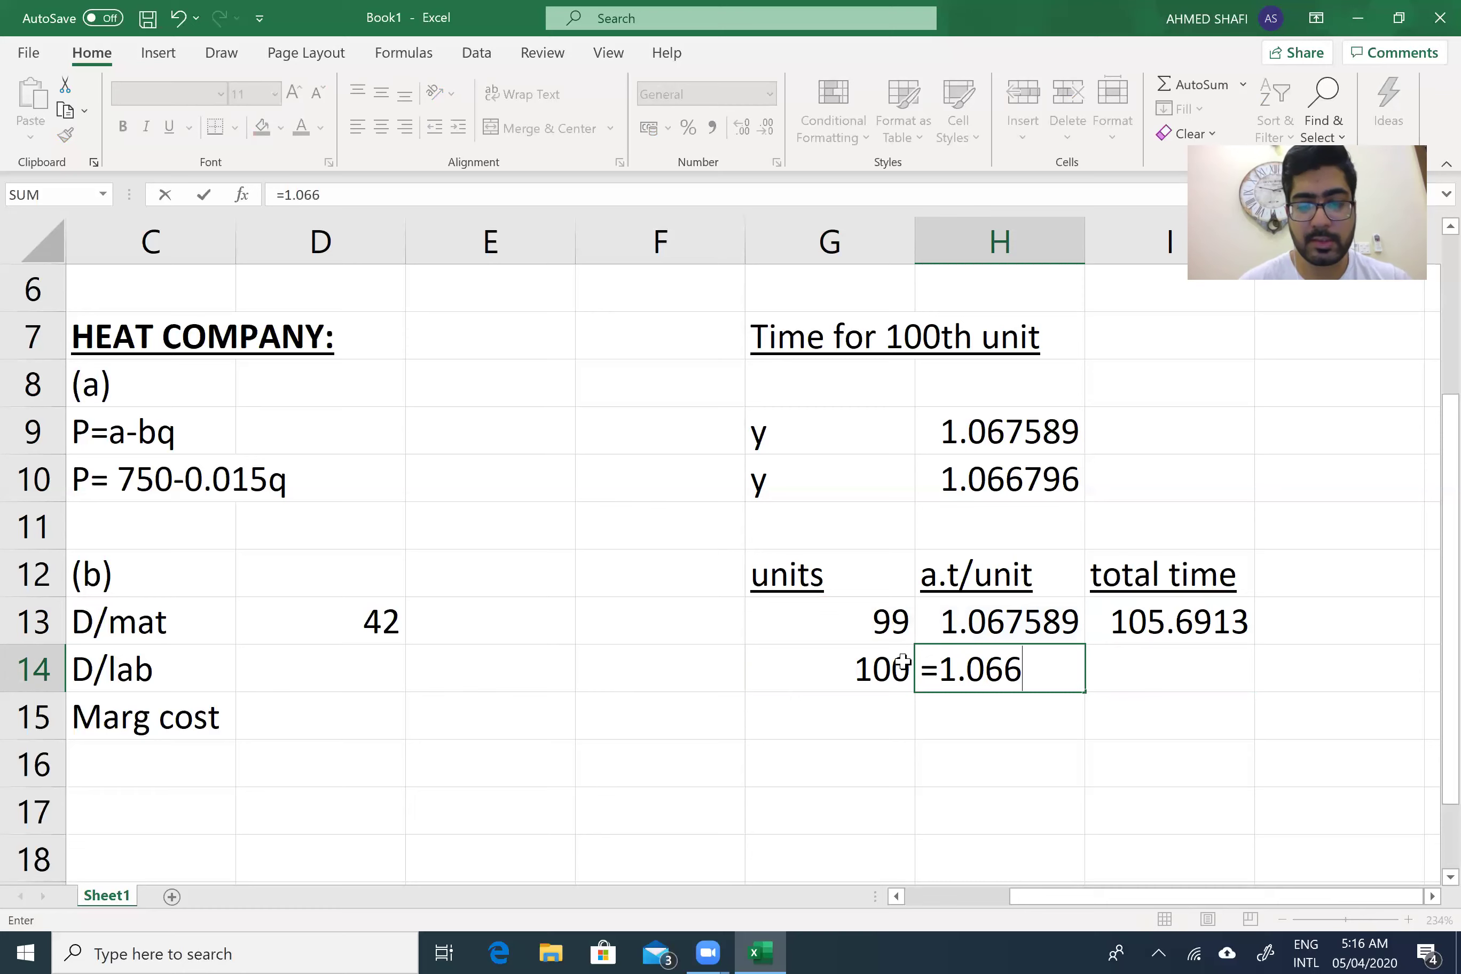
type("796")
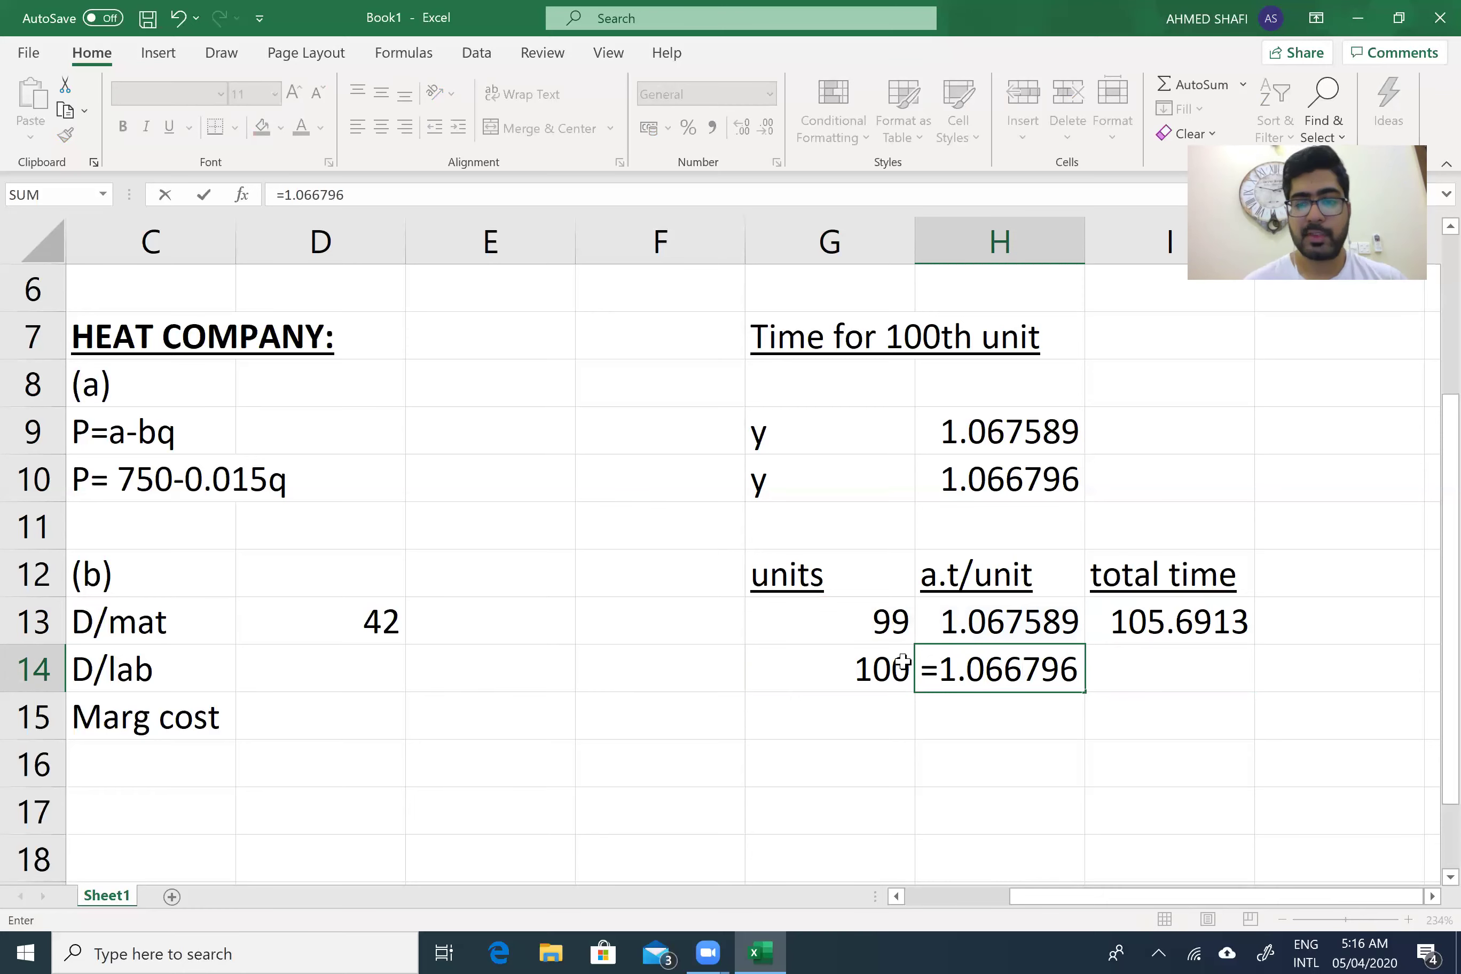
key("Tab")
Calculate the total time for 100 units in I14 with the formula =h14*g14
type("=")
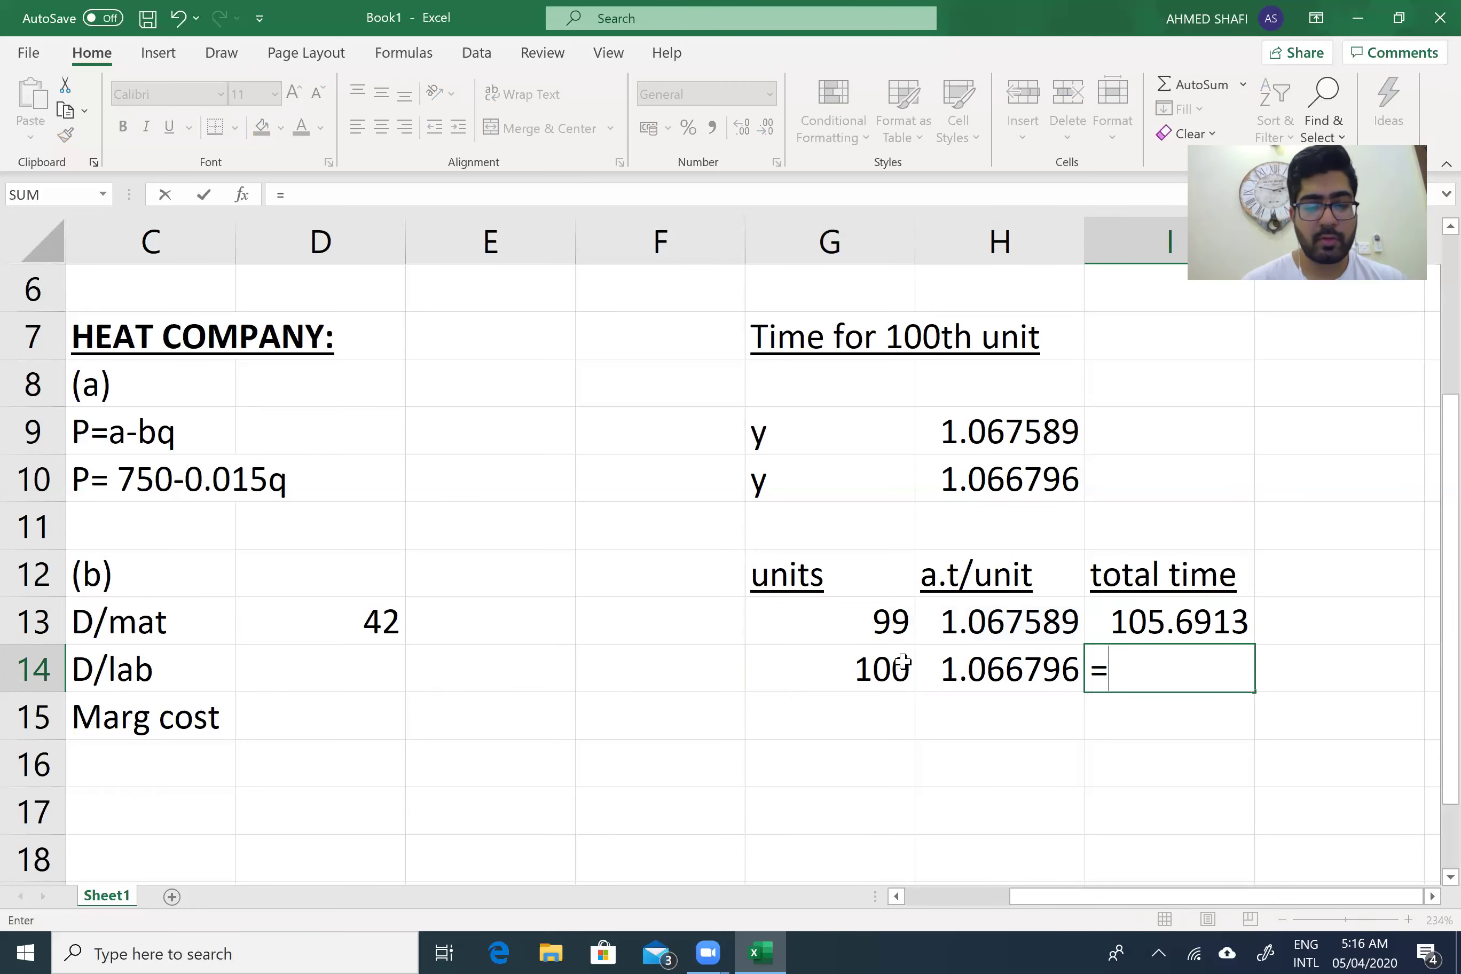
type("h14")
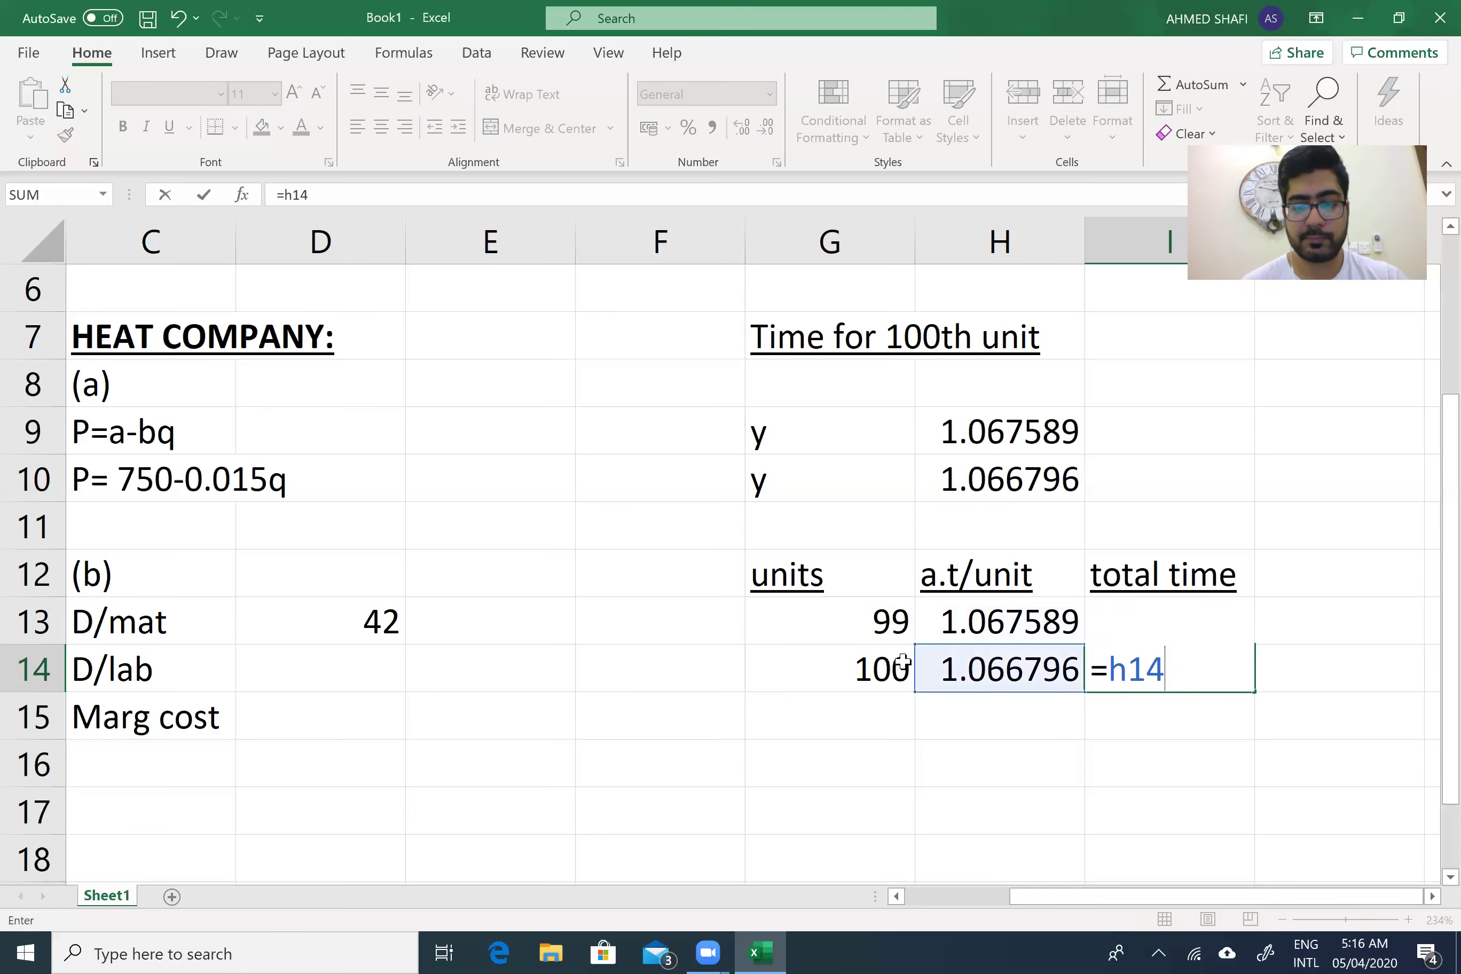
type("*g")
type("14")
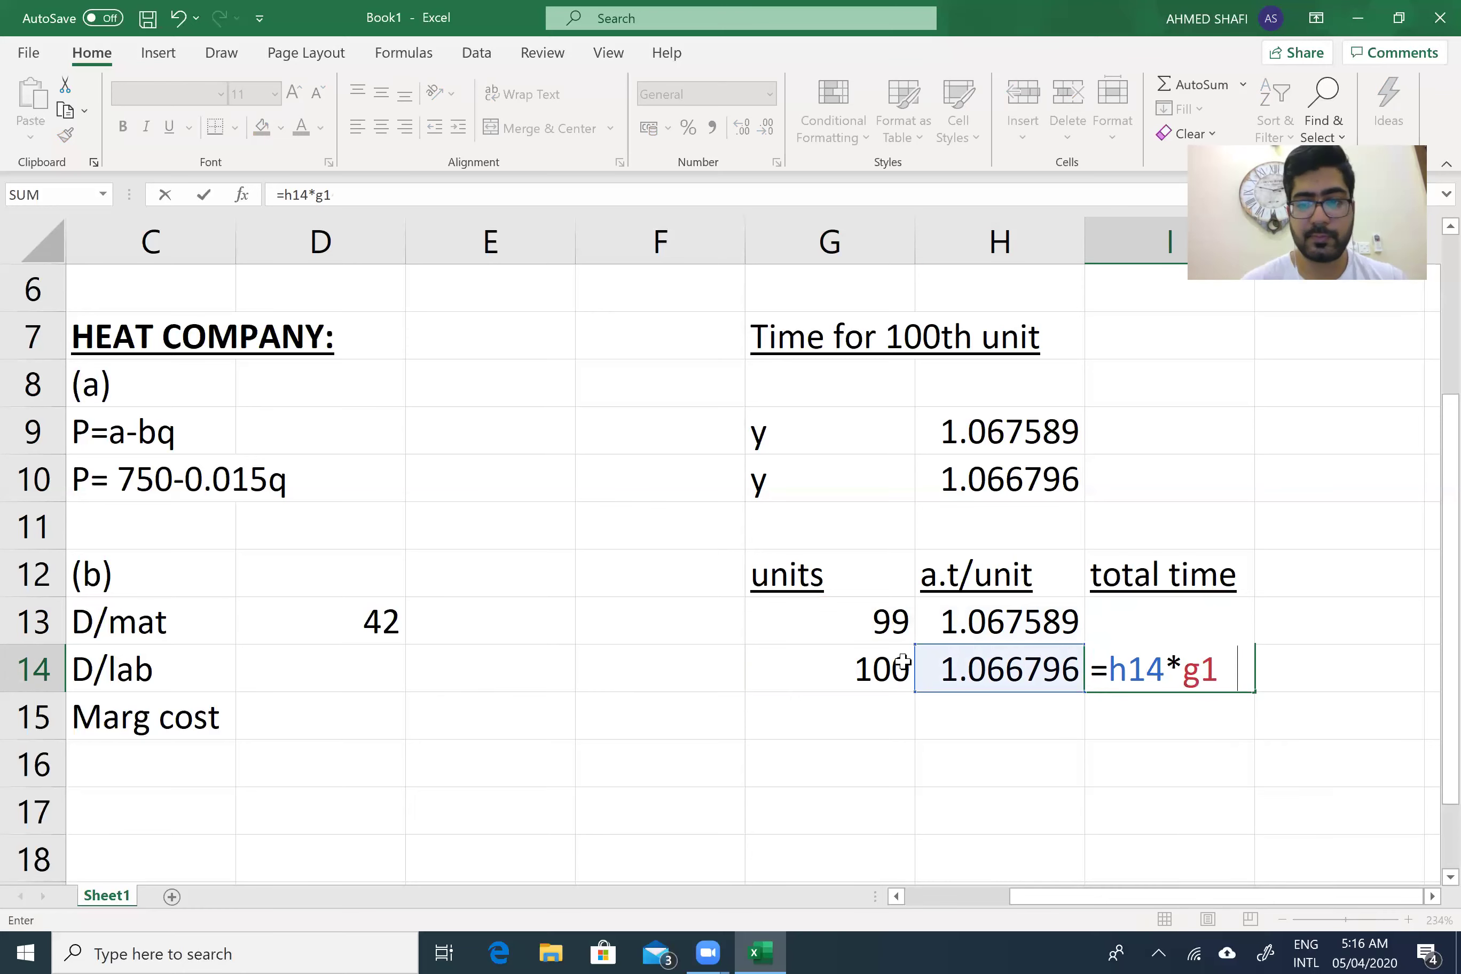
key("Return")
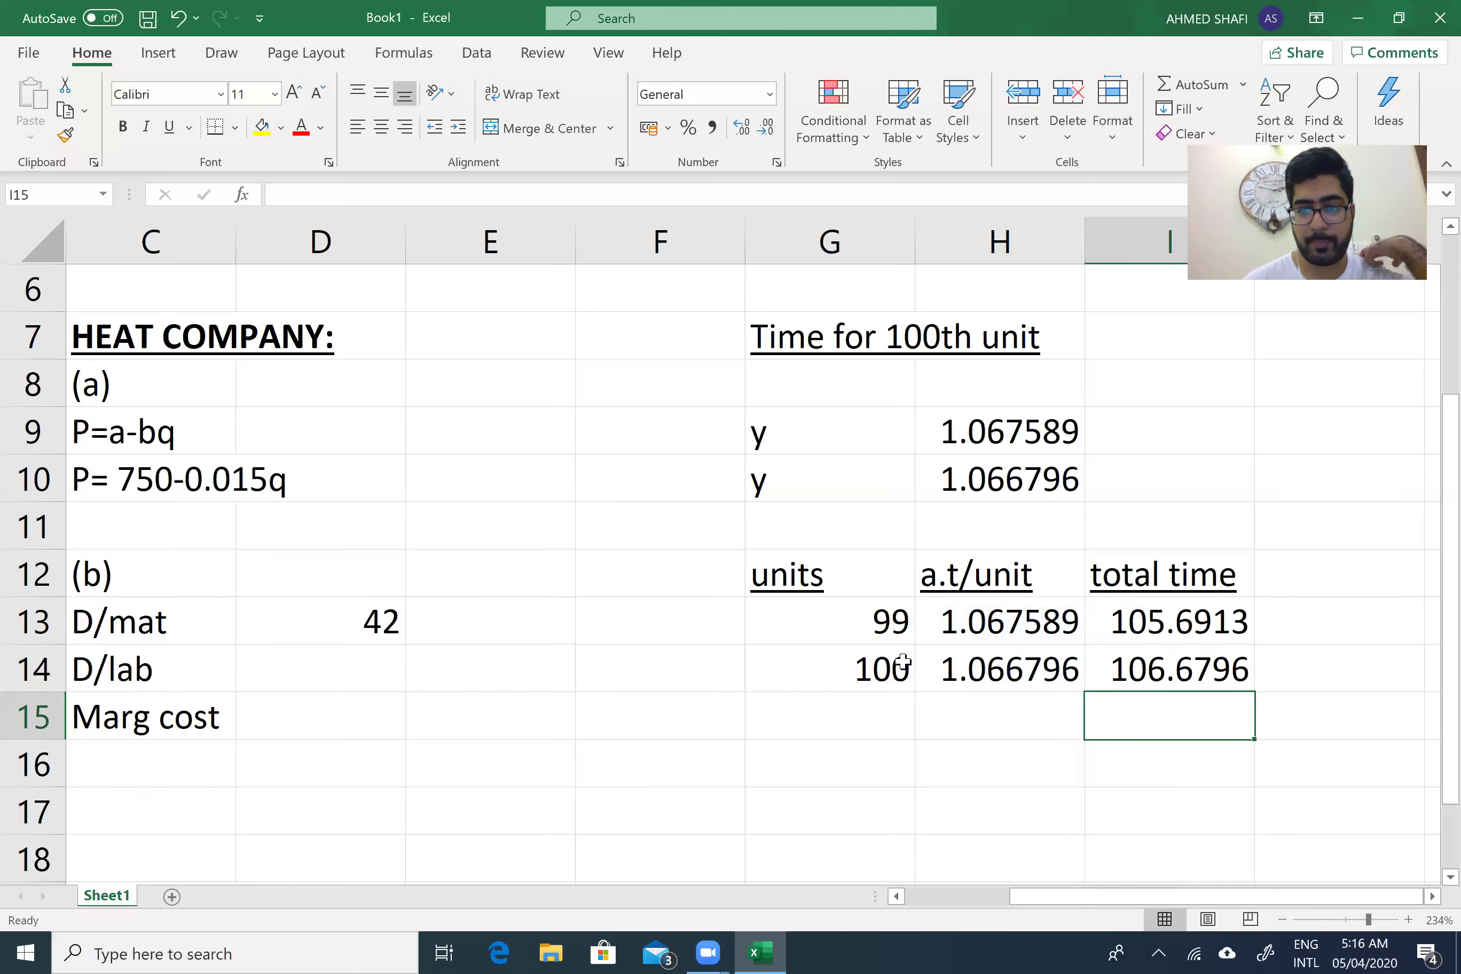
Underline the values of the 100-unit row in cells G14:I14
left_click(868, 709)
left_click(873, 683)
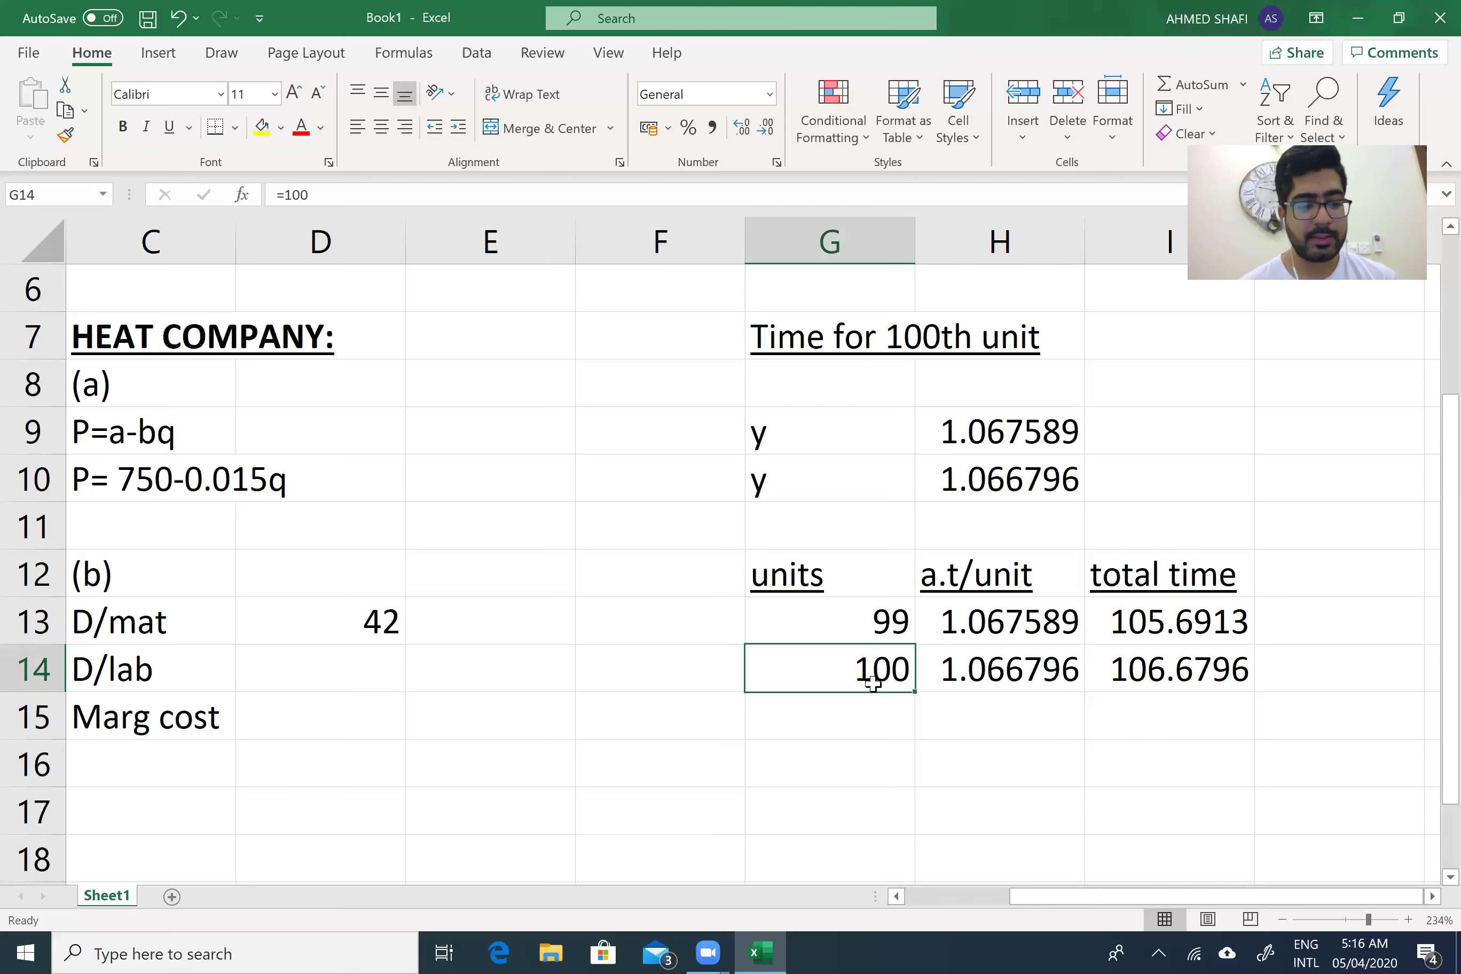
key("shift+Right")
key("shift+Right")
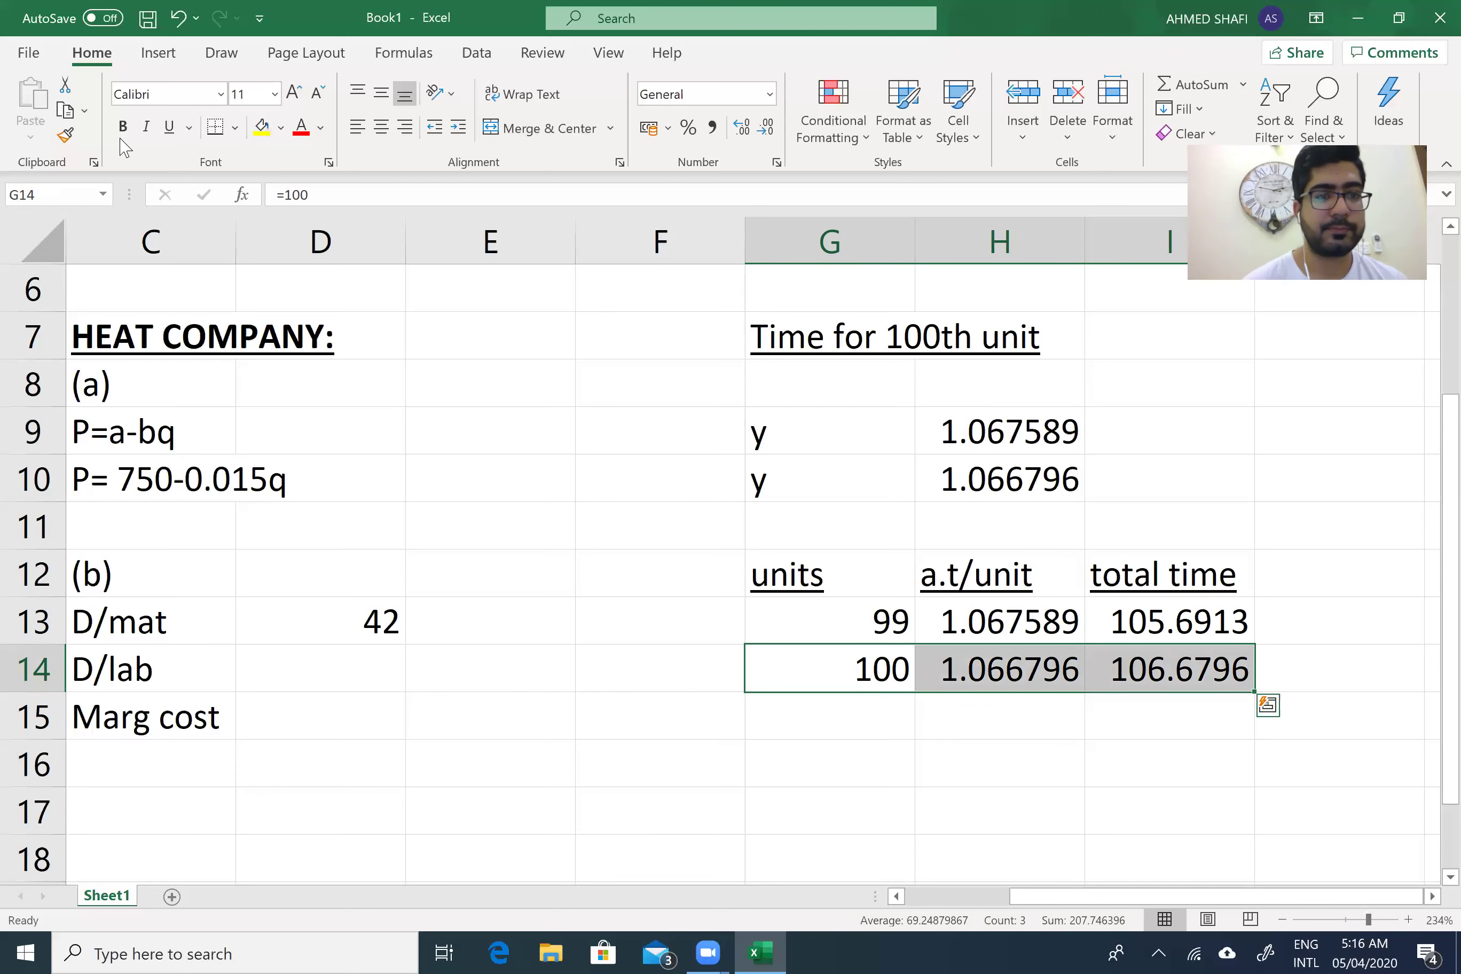
left_click(169, 126)
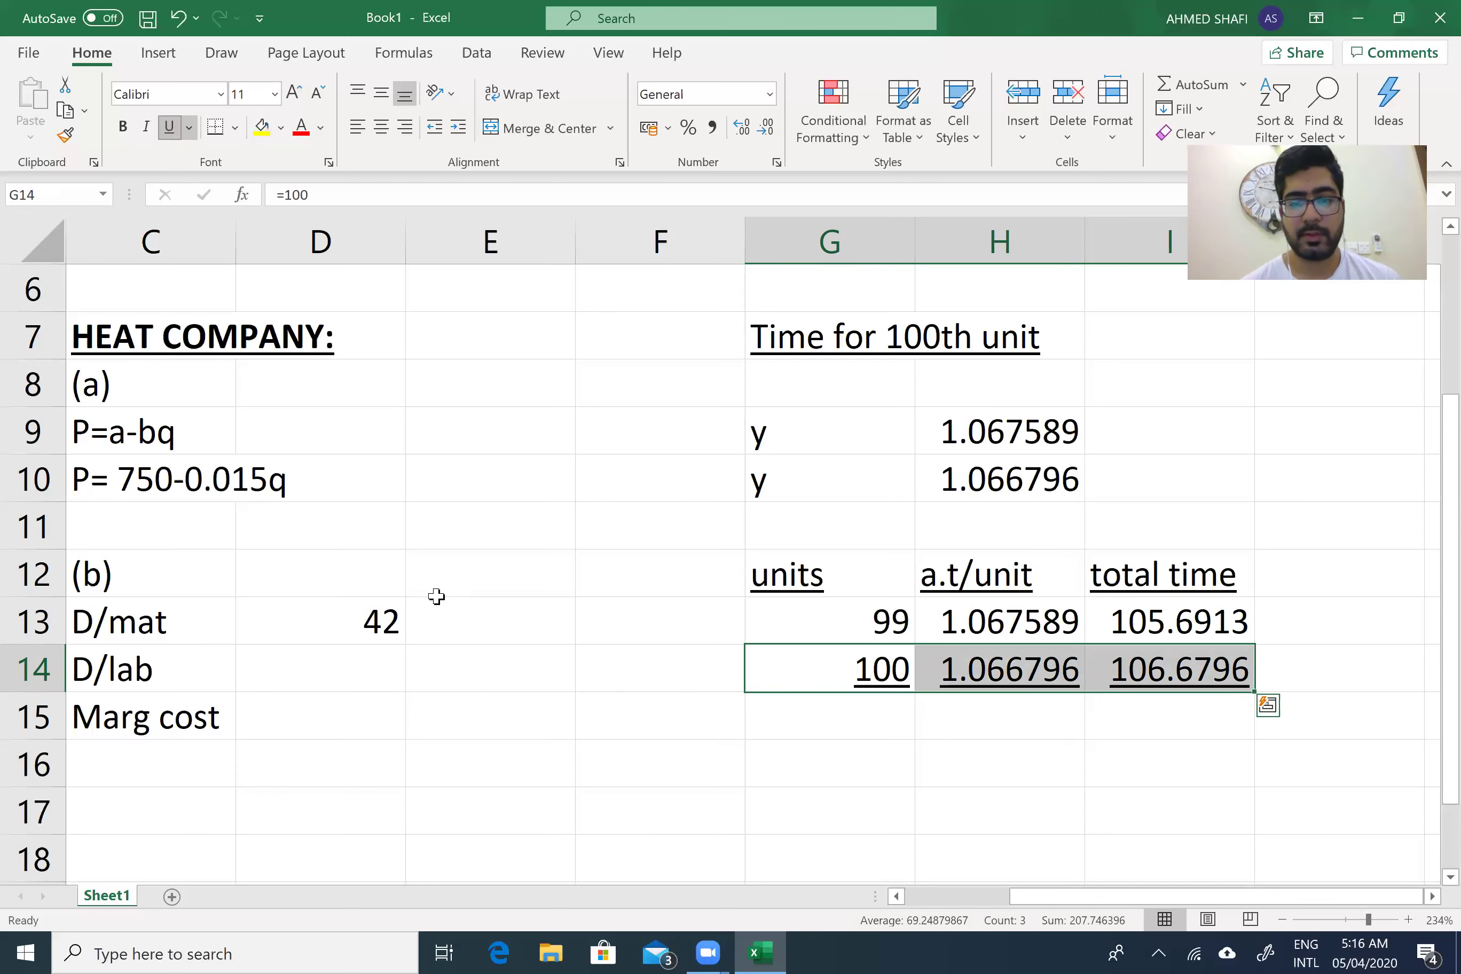
Label cell G15 below the units column as 100th unit
left_click(815, 703)
type("100")
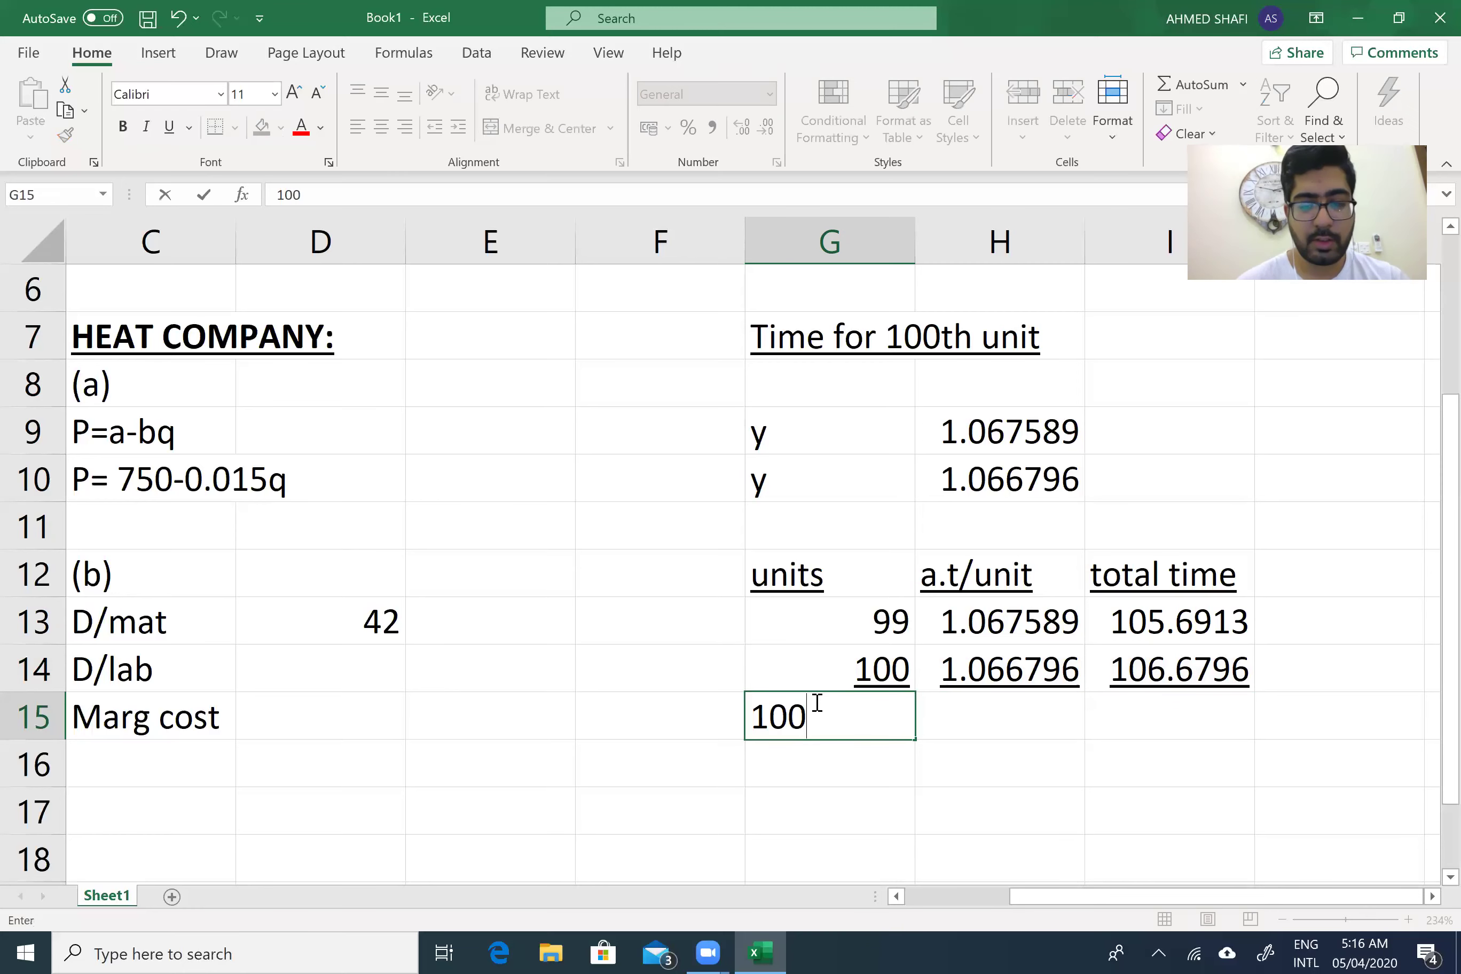
type("th uit")
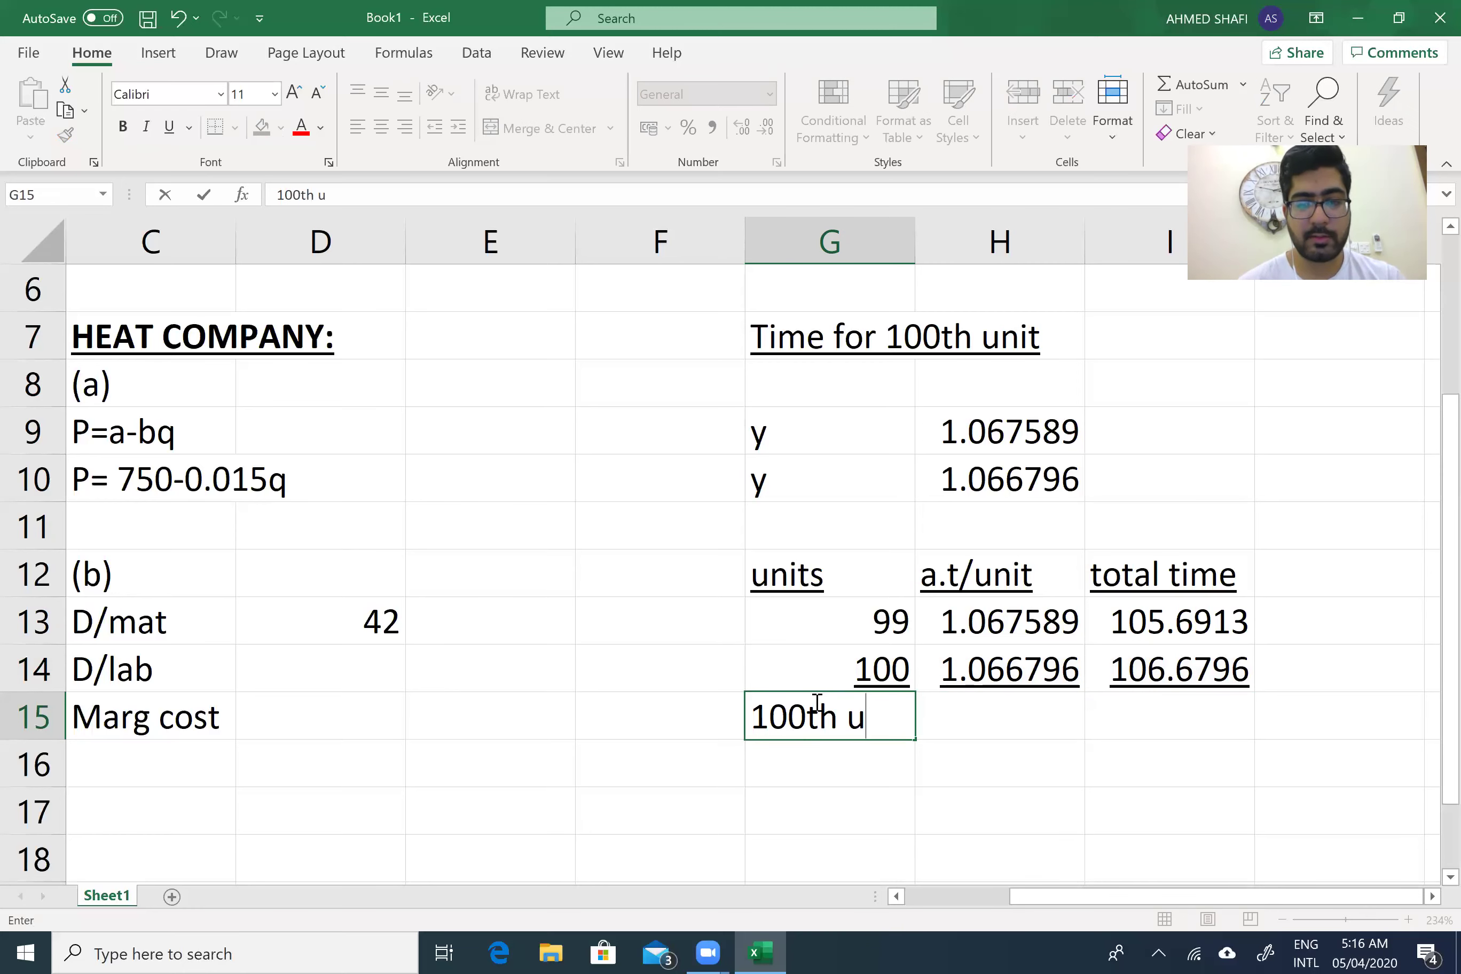
key("BackSpace")
key("BackSpace")
type("nit")
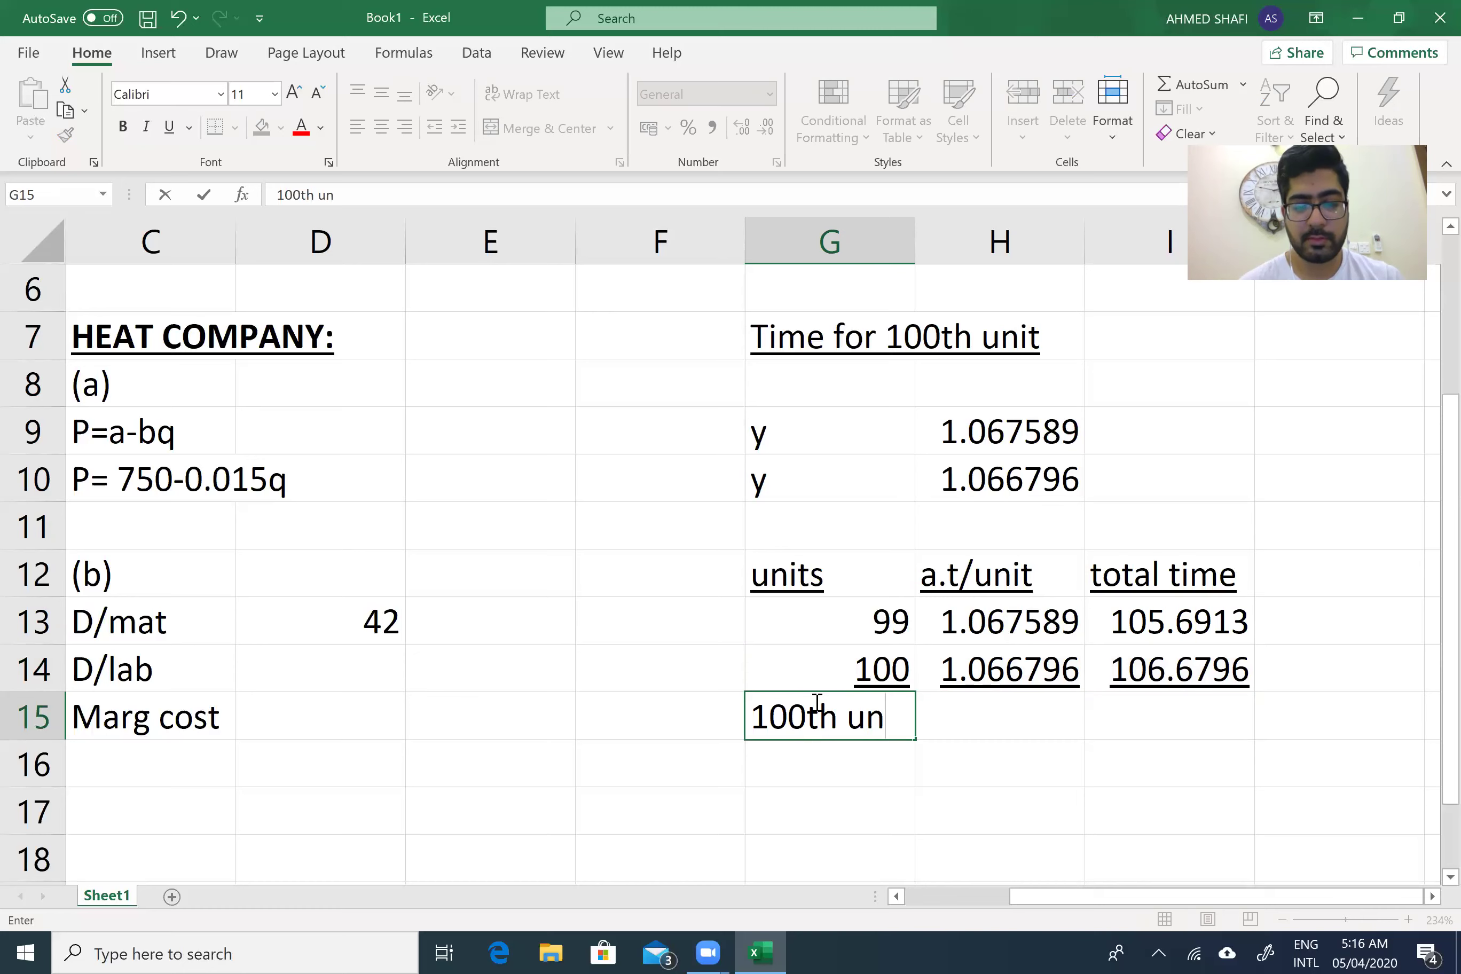
key("Tab")
Calculate the 100th unit's time in I15 with the formula =i14-i13 and underline the result
key("Tab")
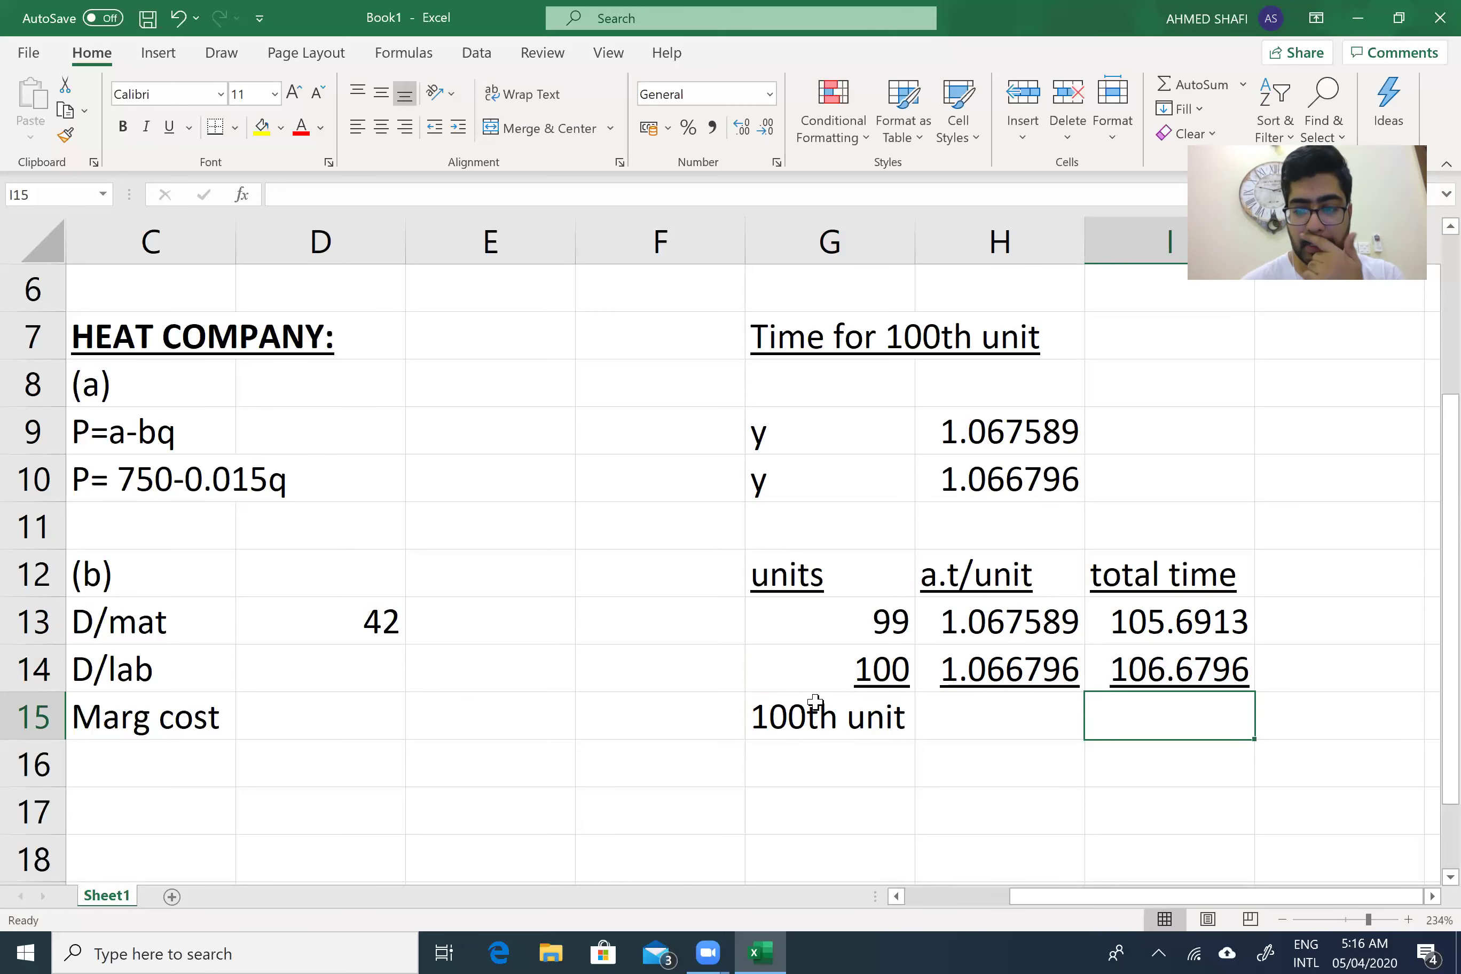
type("=")
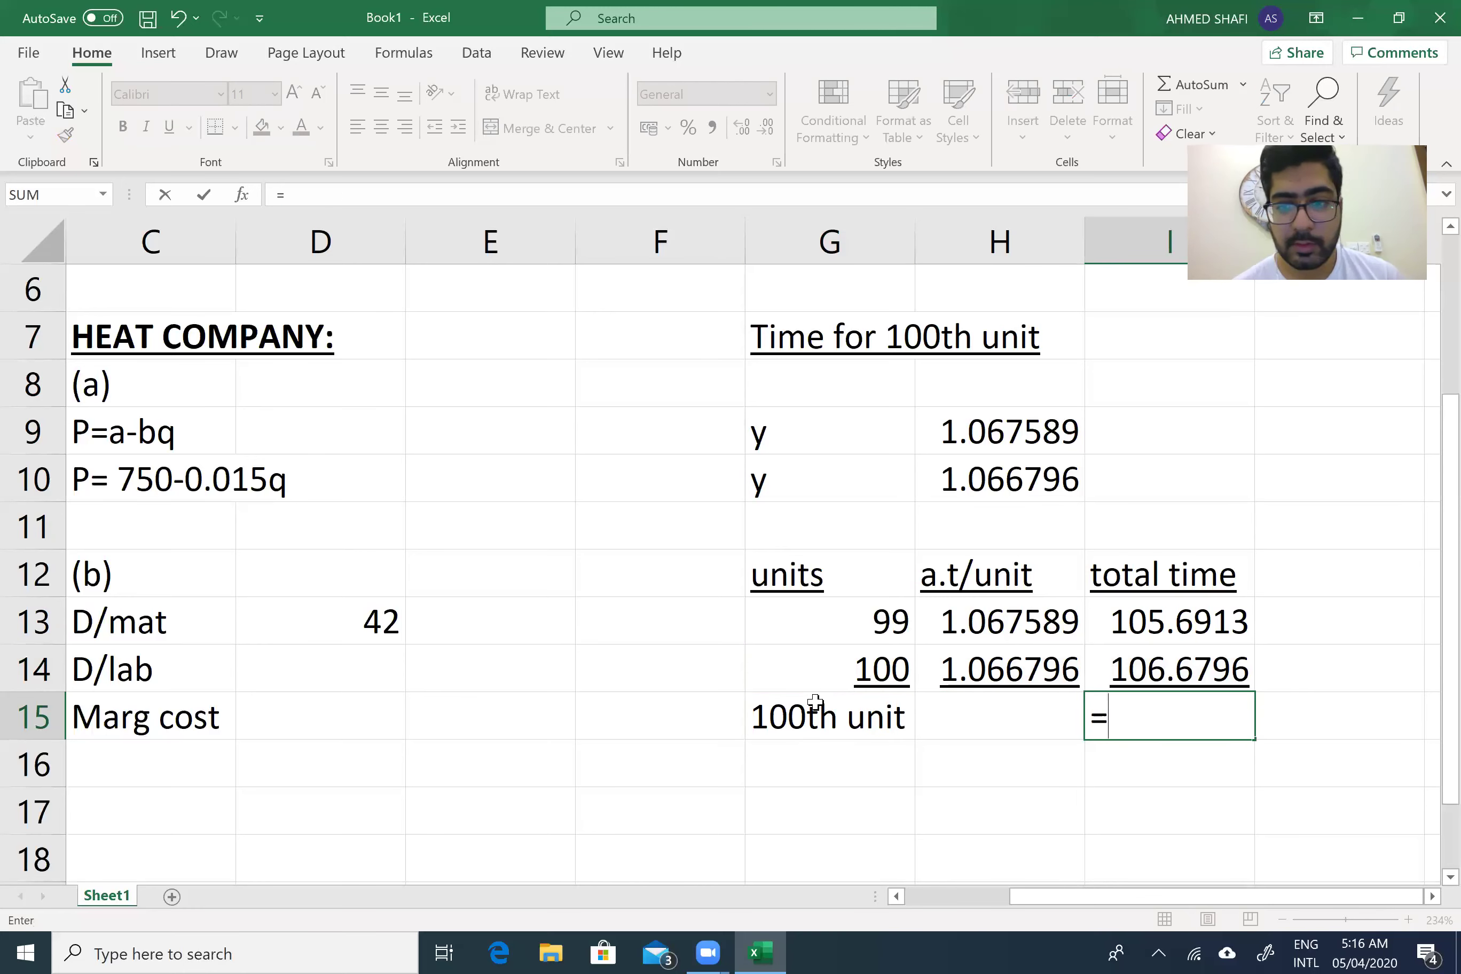
type("i1")
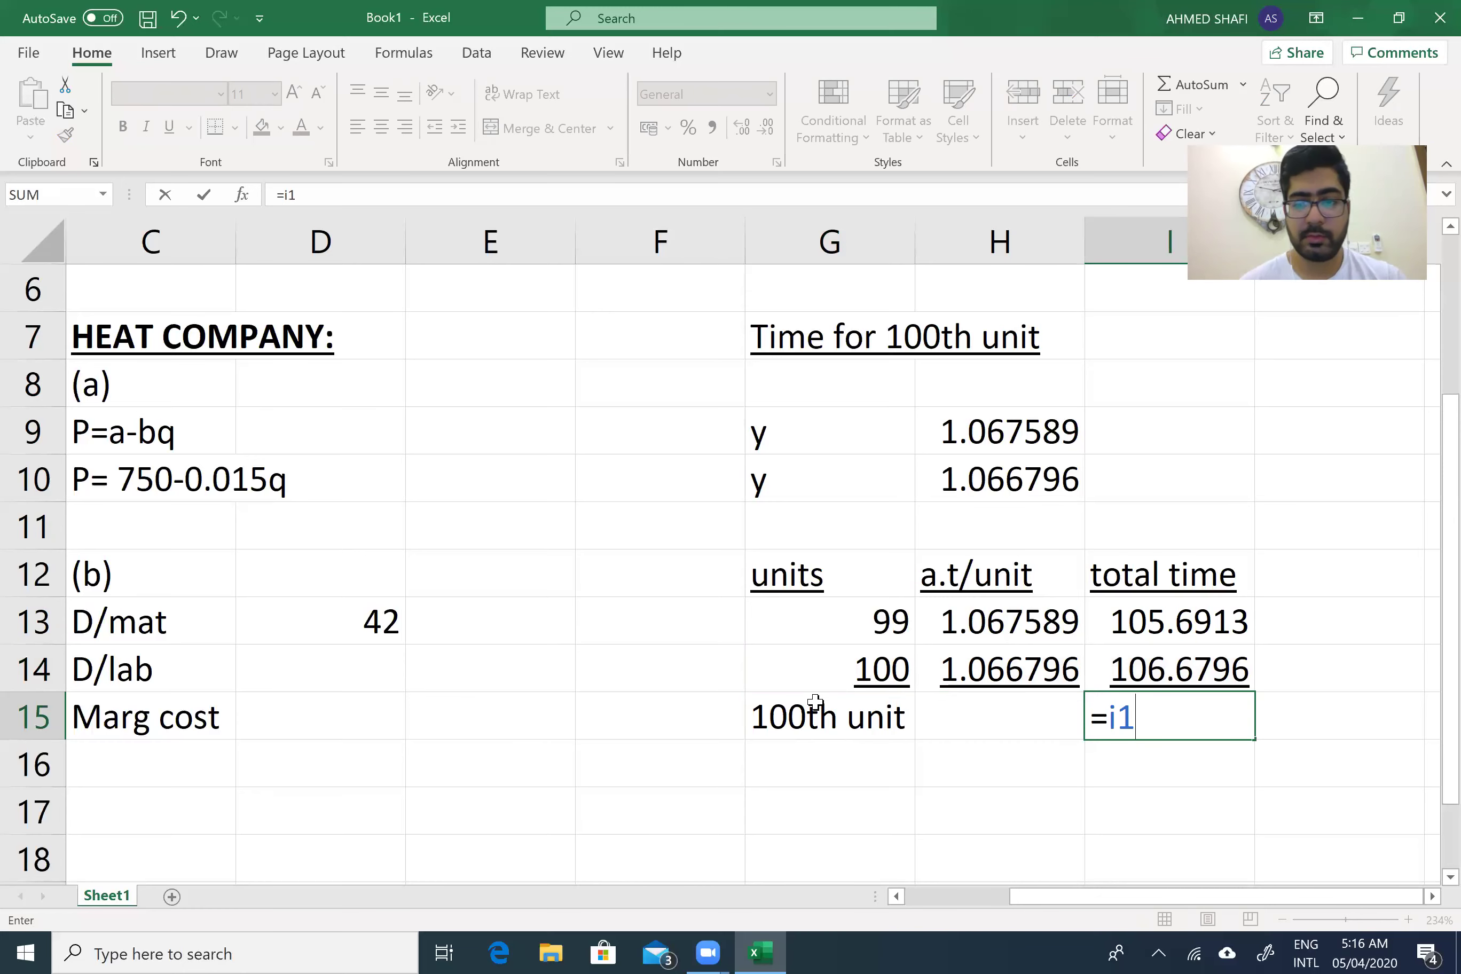
type("4-i13")
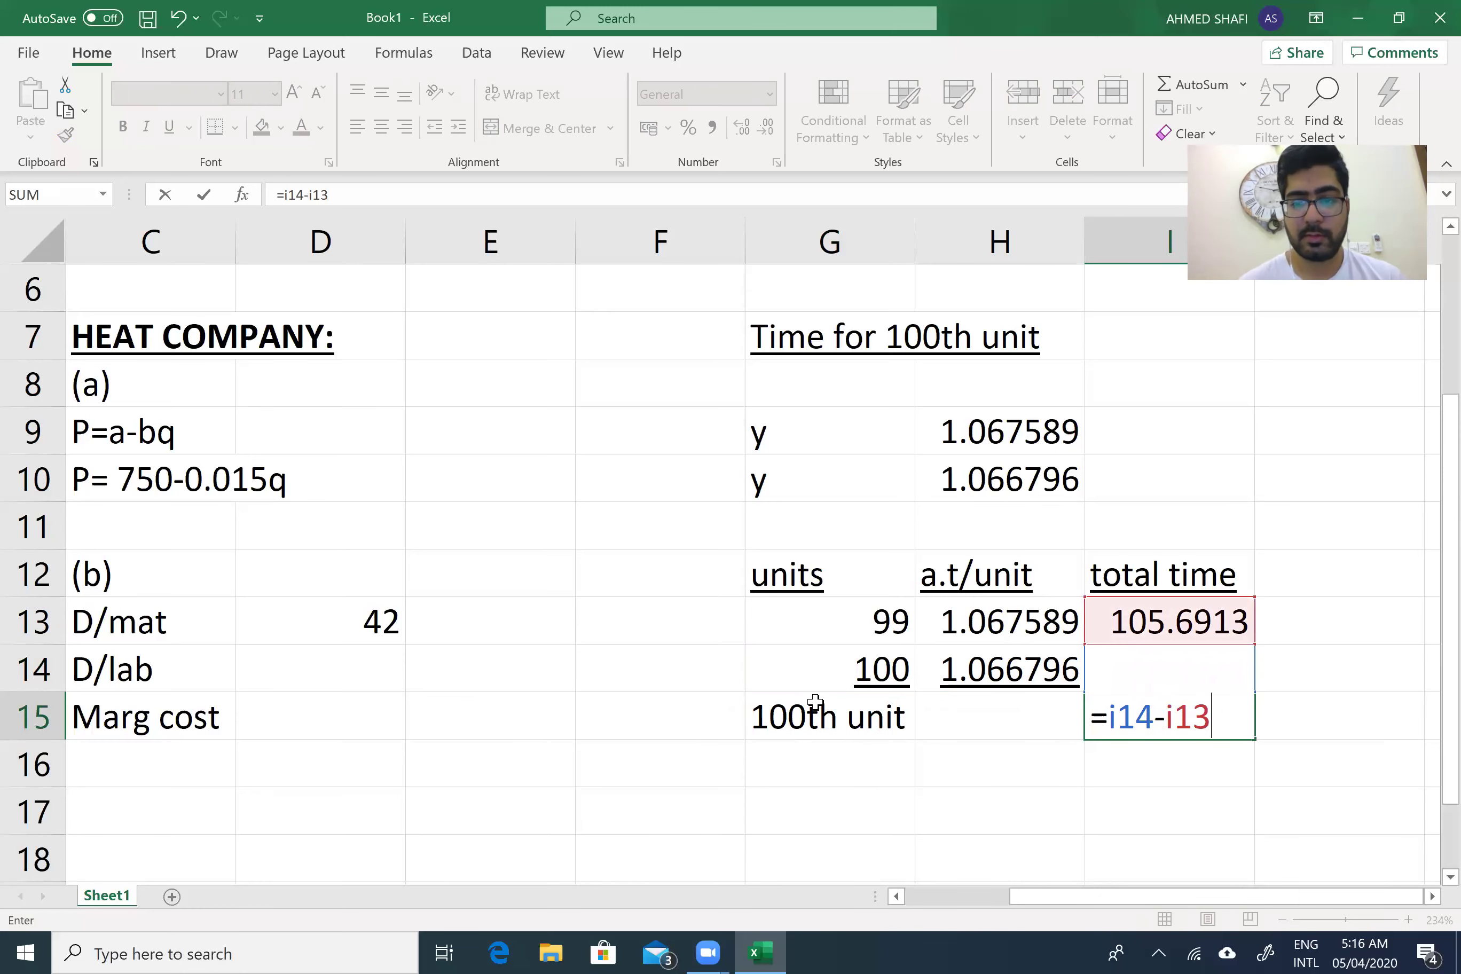
key("Return")
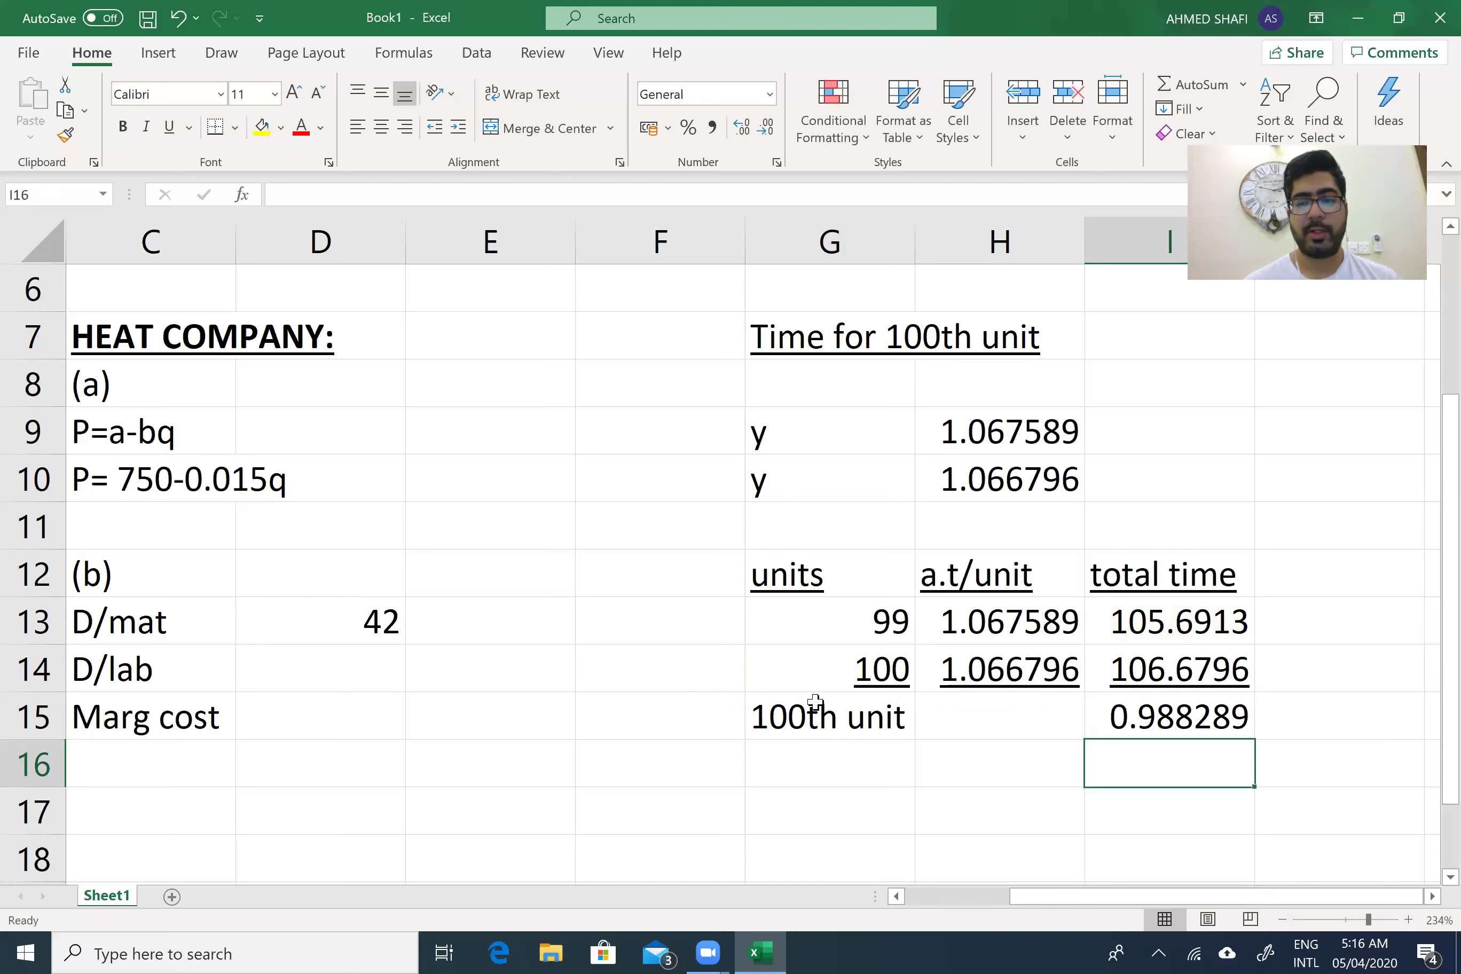
left_click(1170, 723)
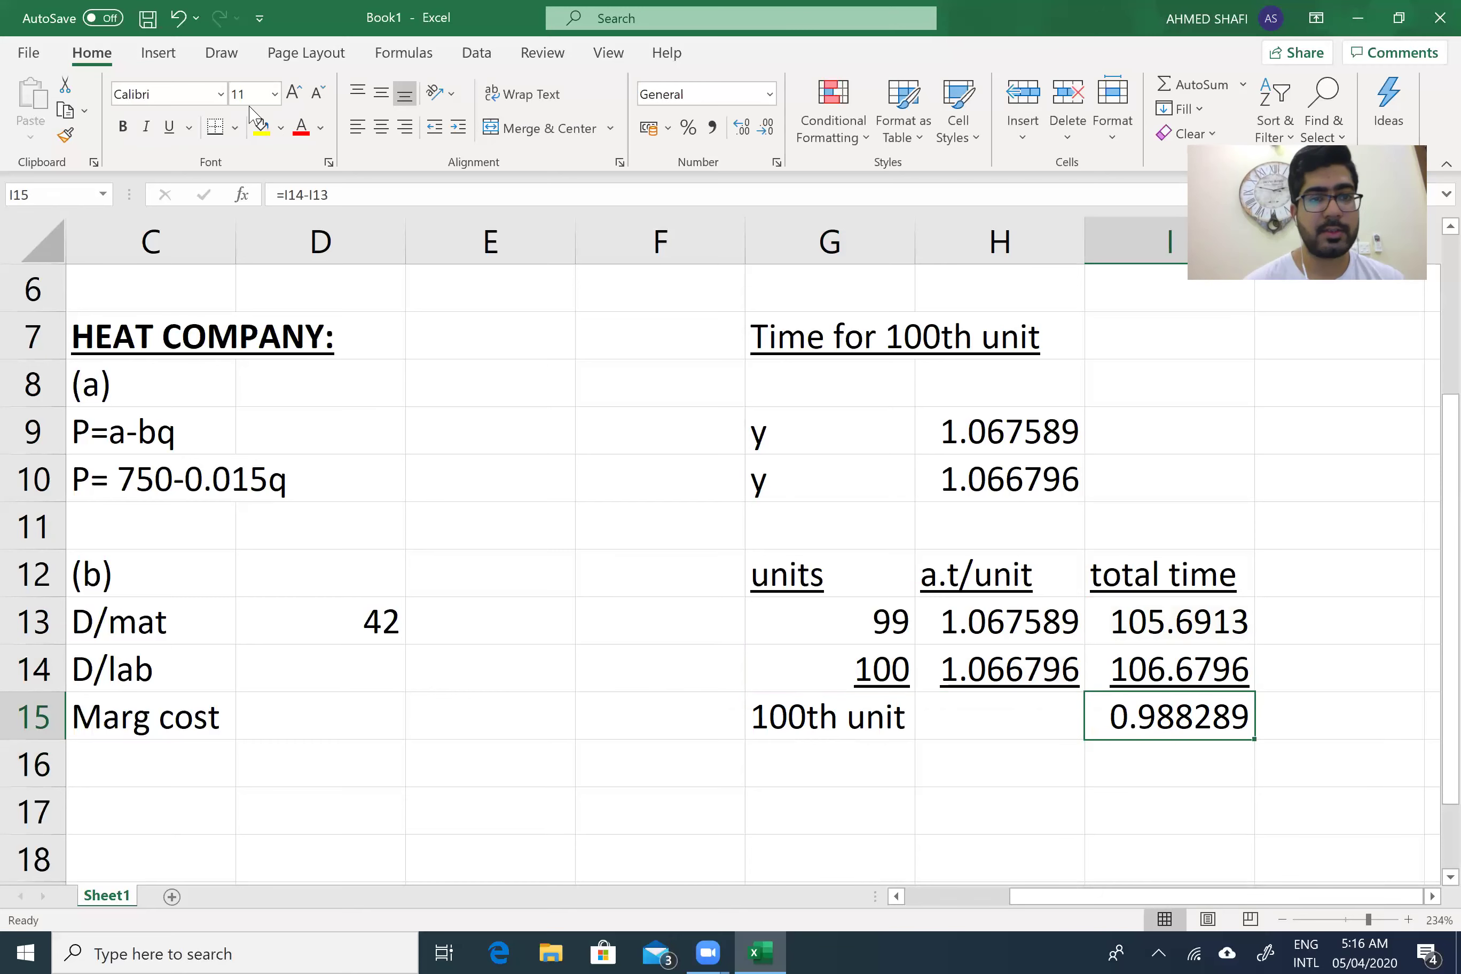
left_click(169, 127)
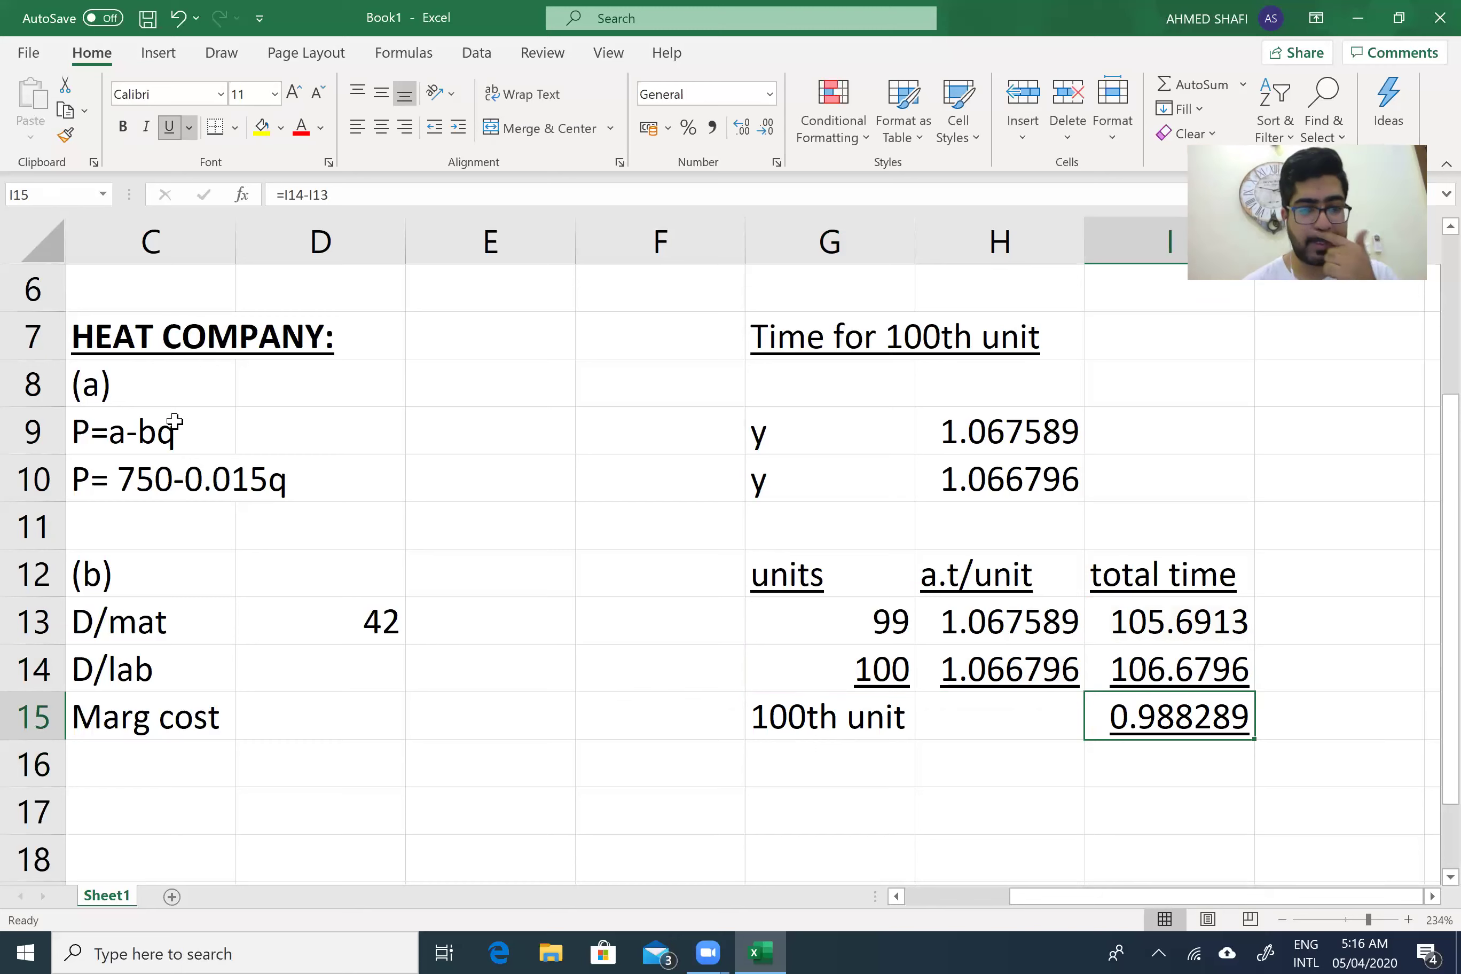
Calculate the direct labour cost in D14 with the formula =i15*8
left_click(320, 676)
type("=")
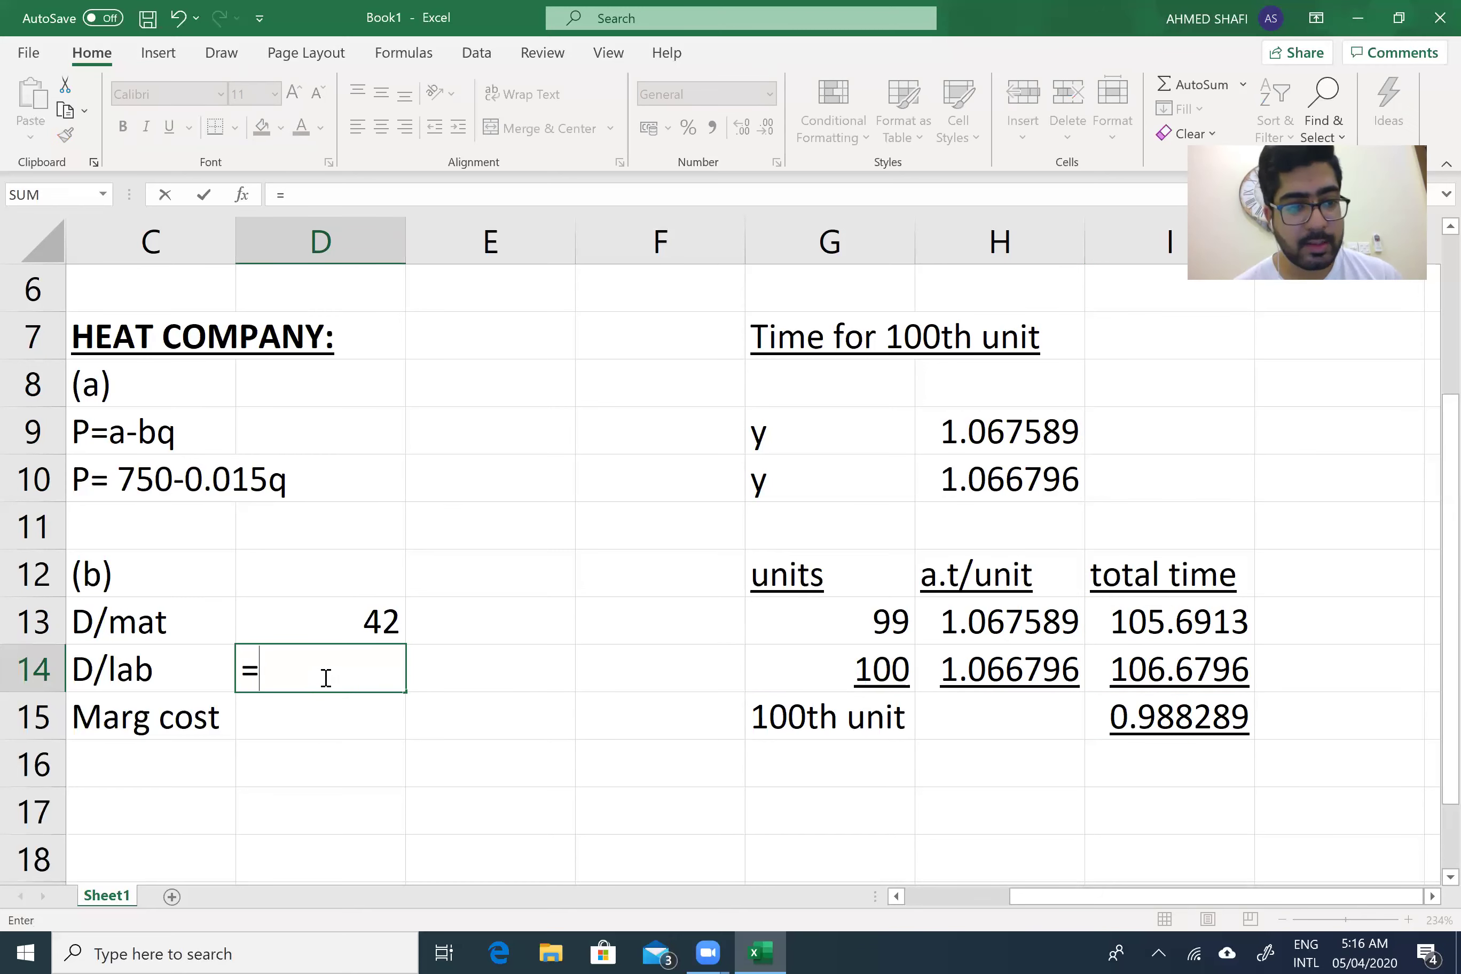
type("i")
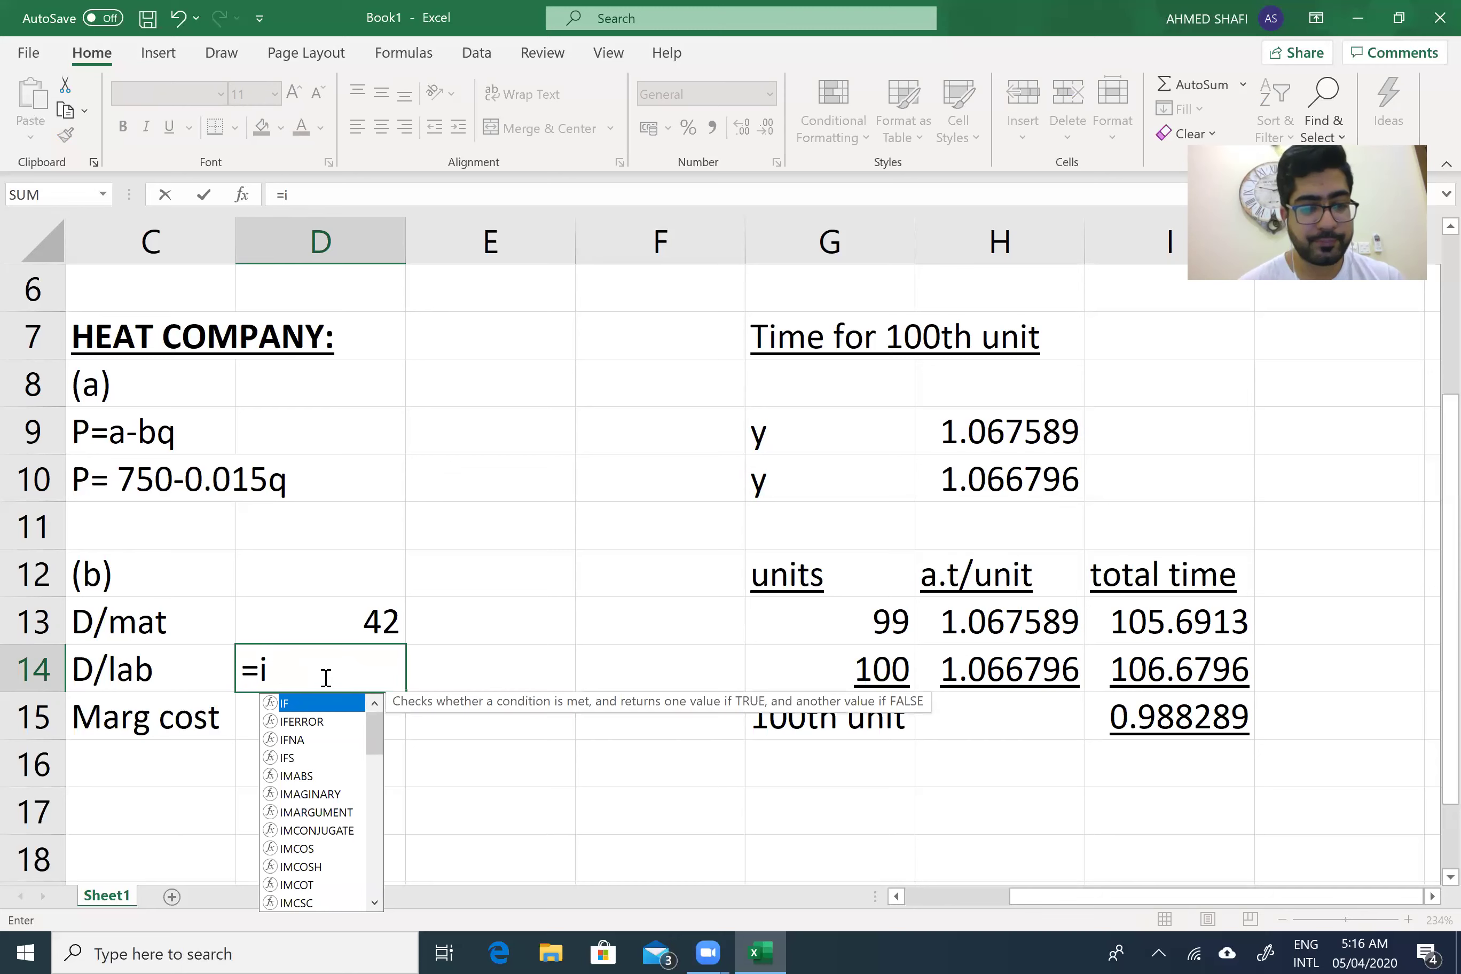
type("15")
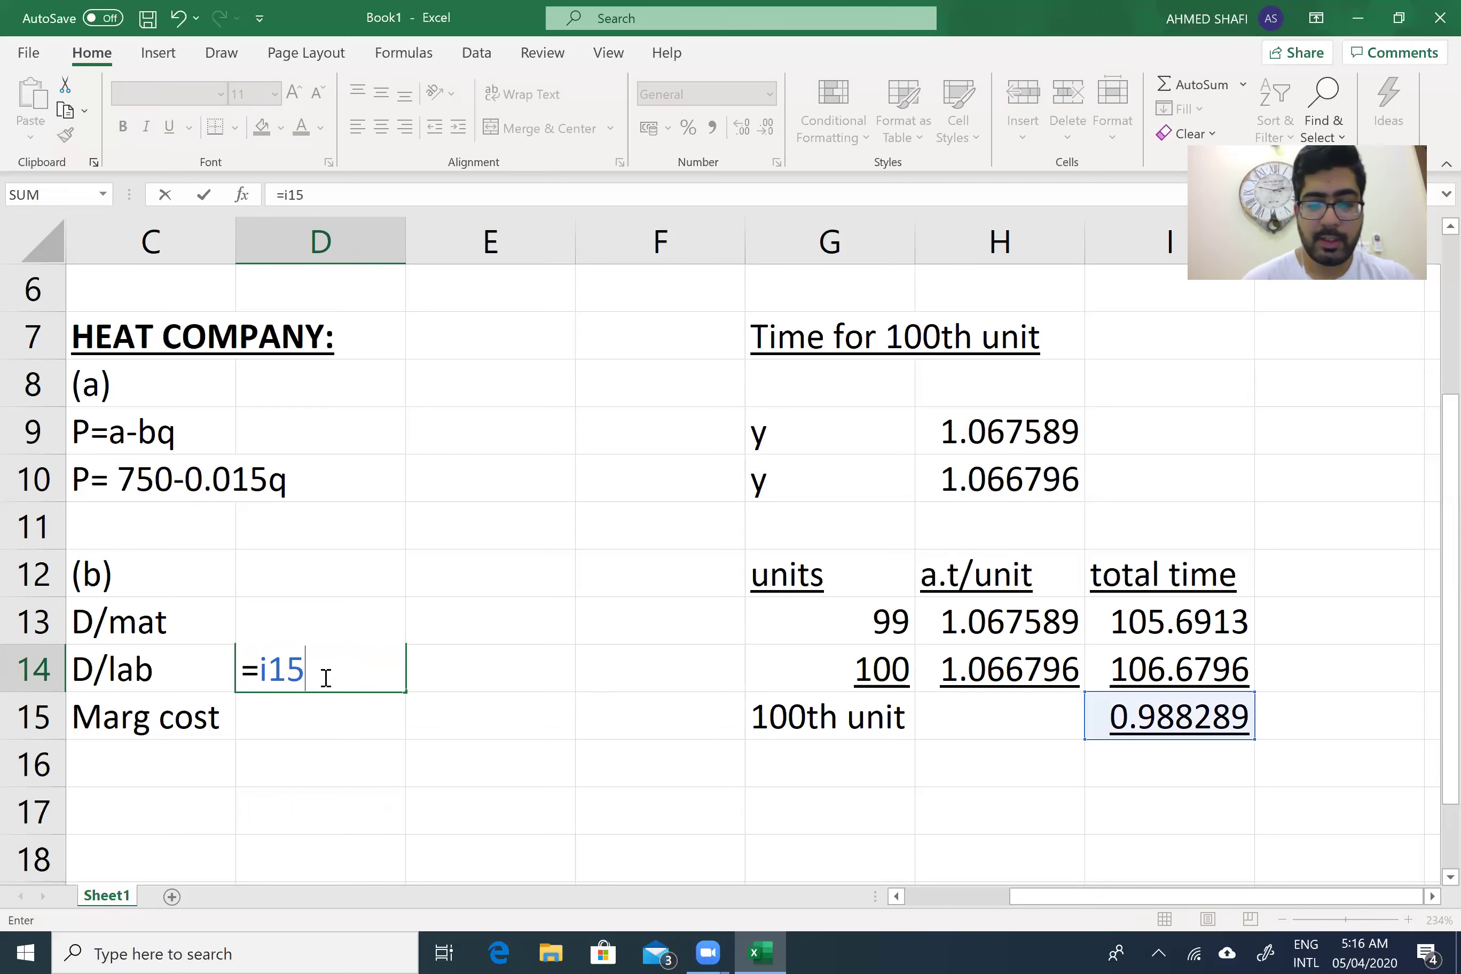
type("*8")
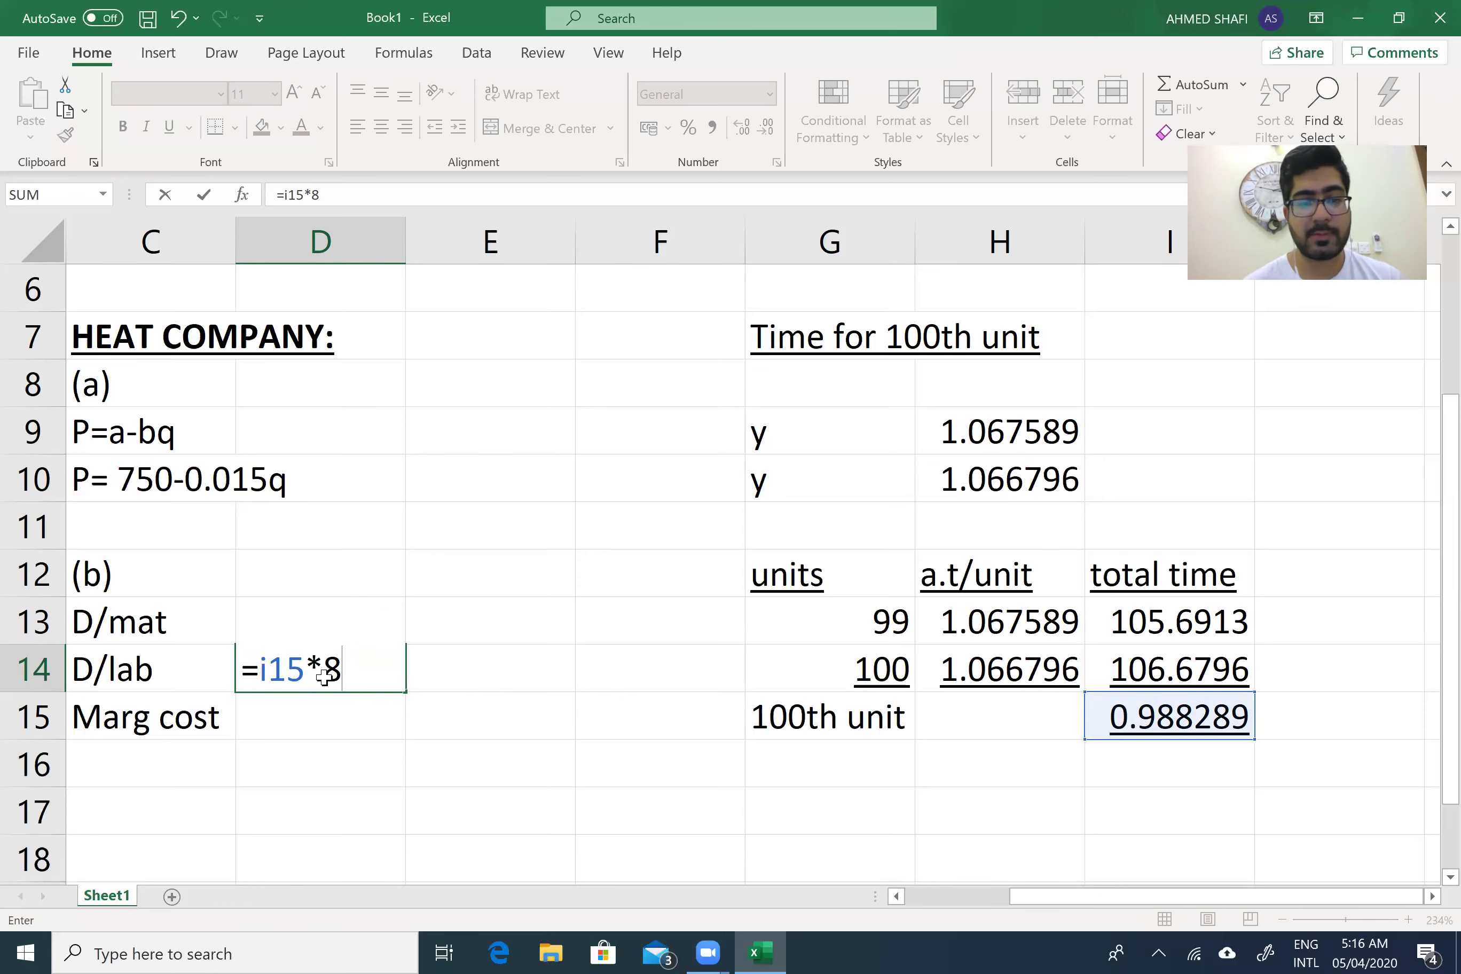
key("Return")
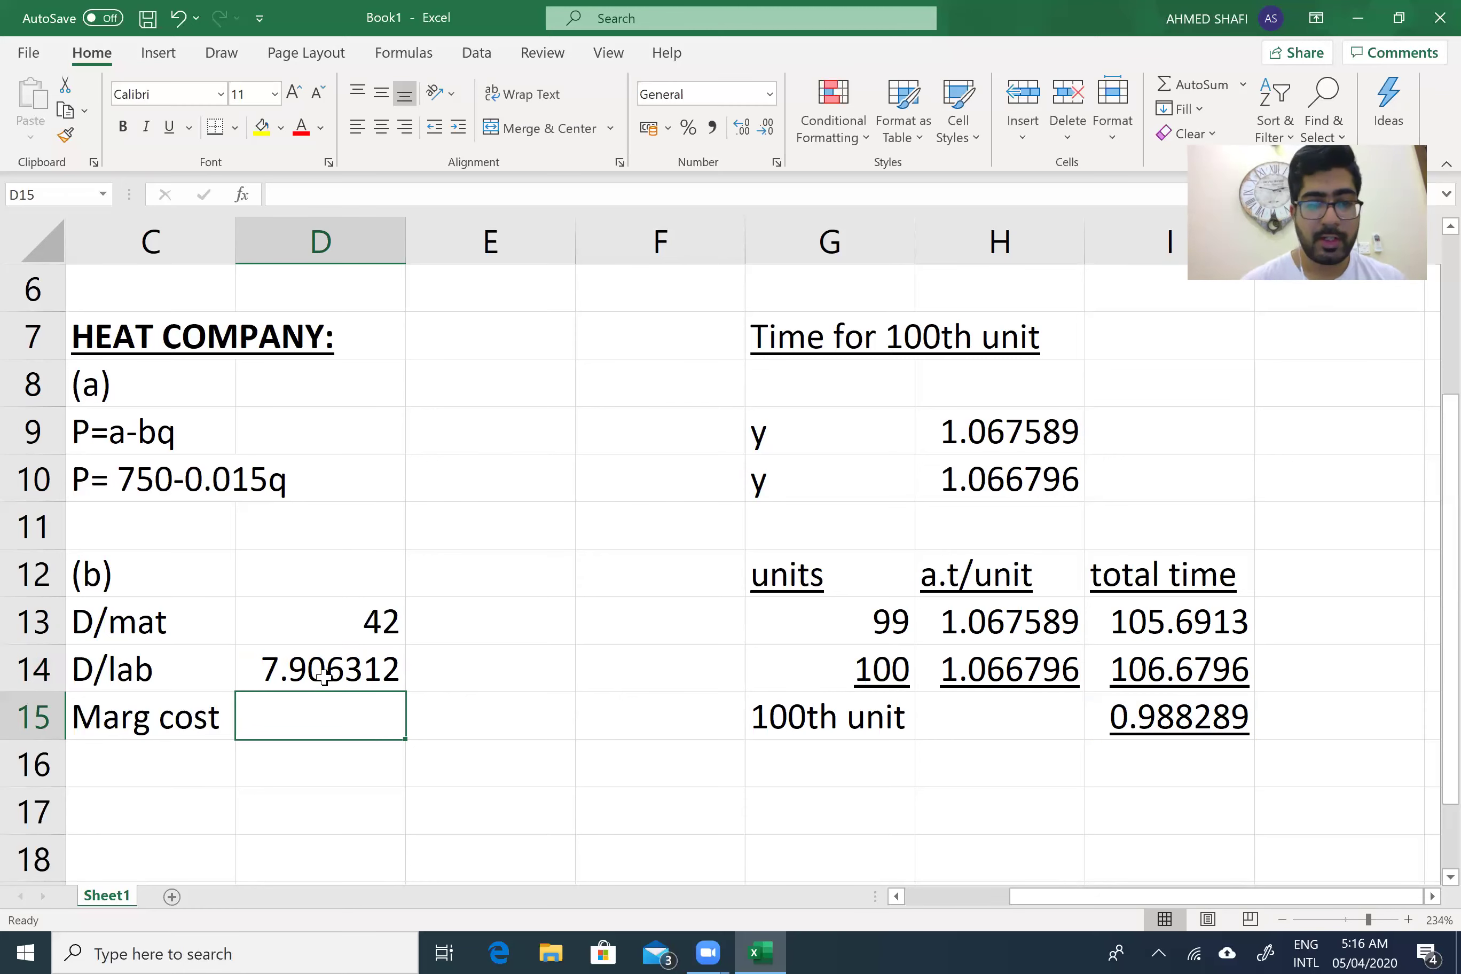
Calculate the marginal cost in D15 with the formula =d13+d14
type("=")
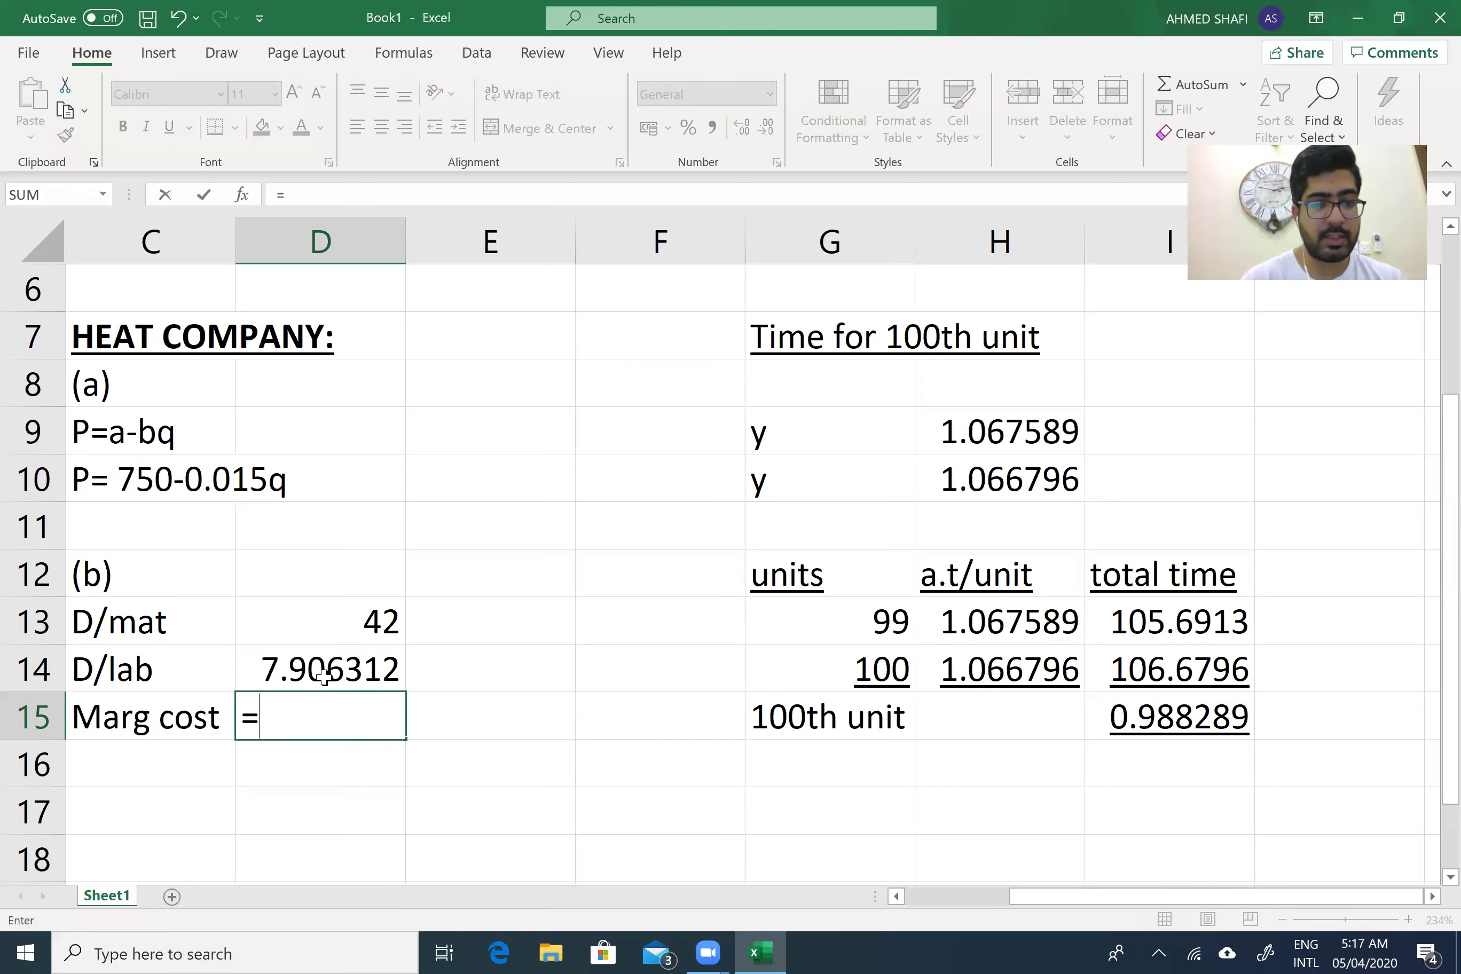
type("d13")
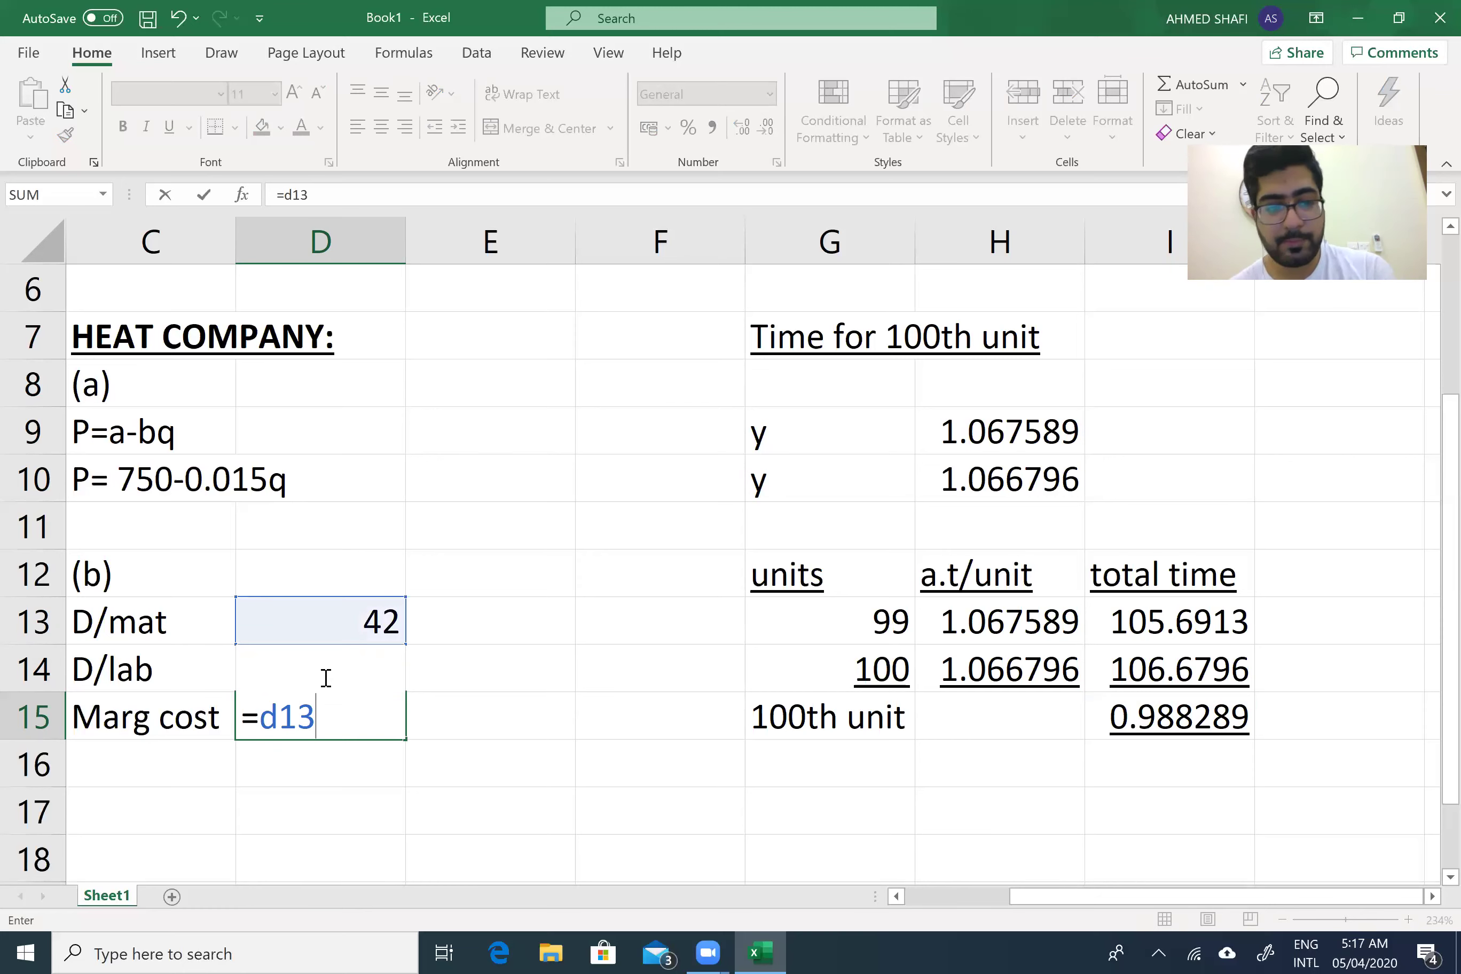
type("+")
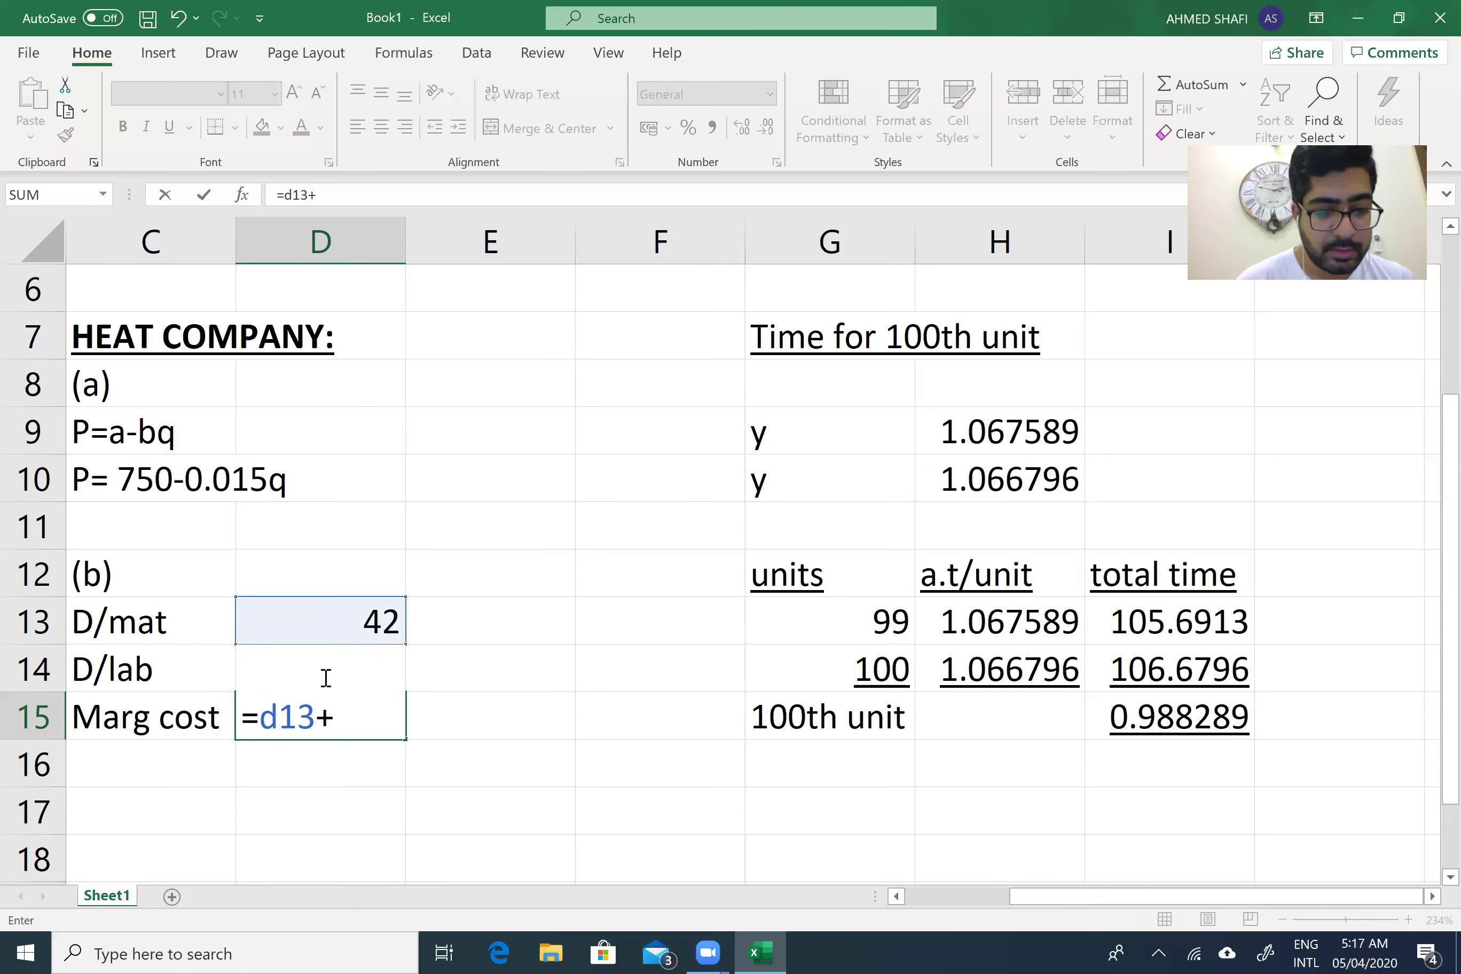
type("d14")
key("Return")
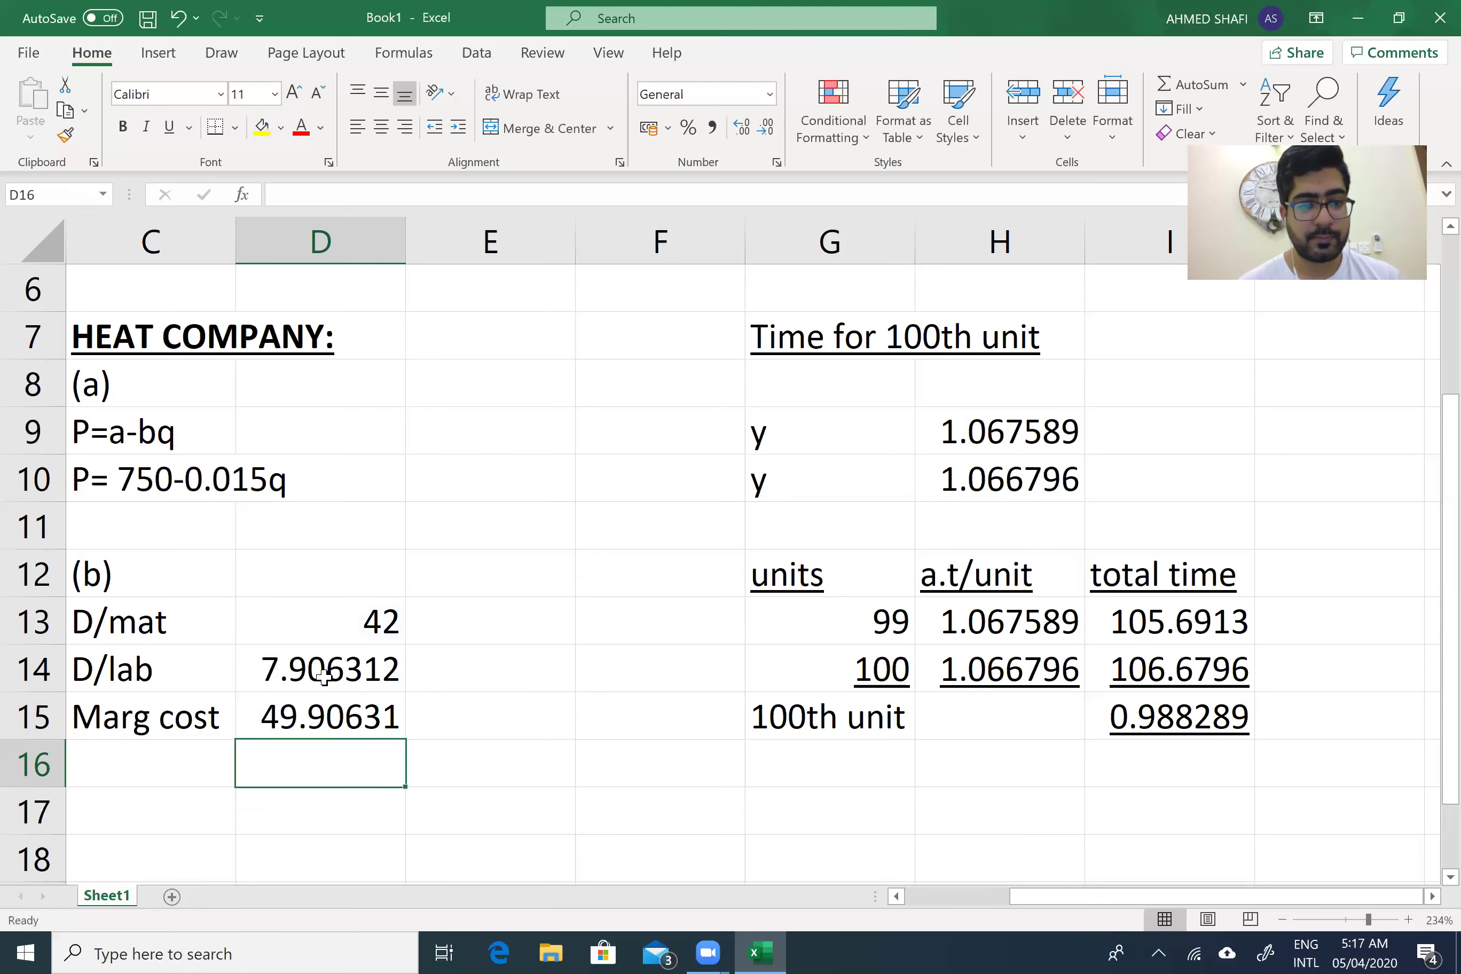
Underline the marginal cost value in D15 and the direct labour value in D14
left_click(320, 723)
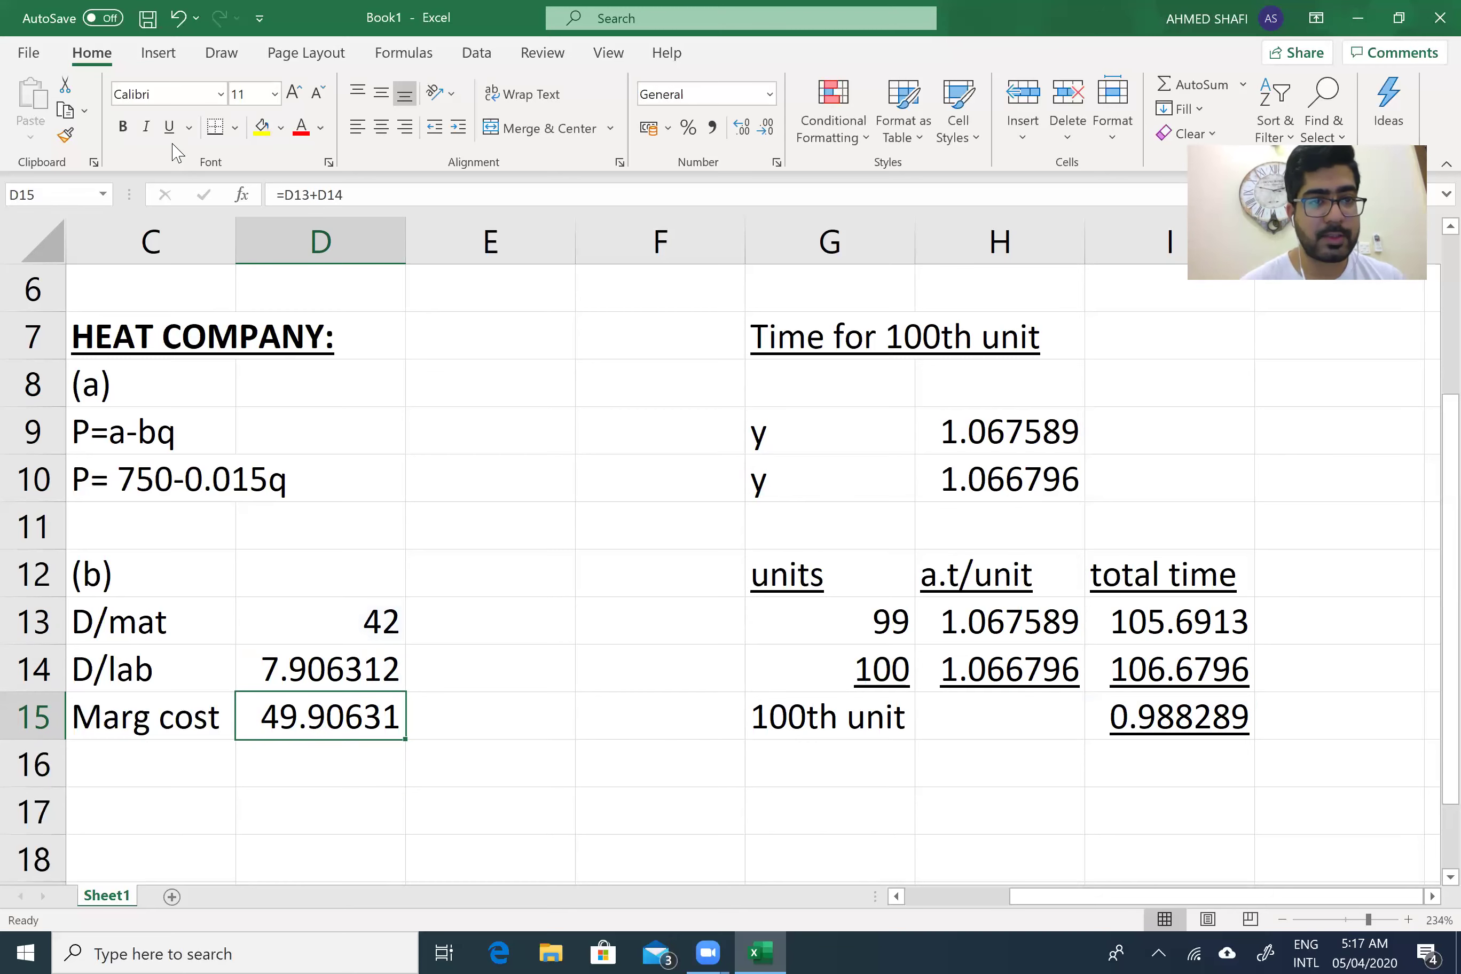
left_click(169, 127)
left_click(330, 657)
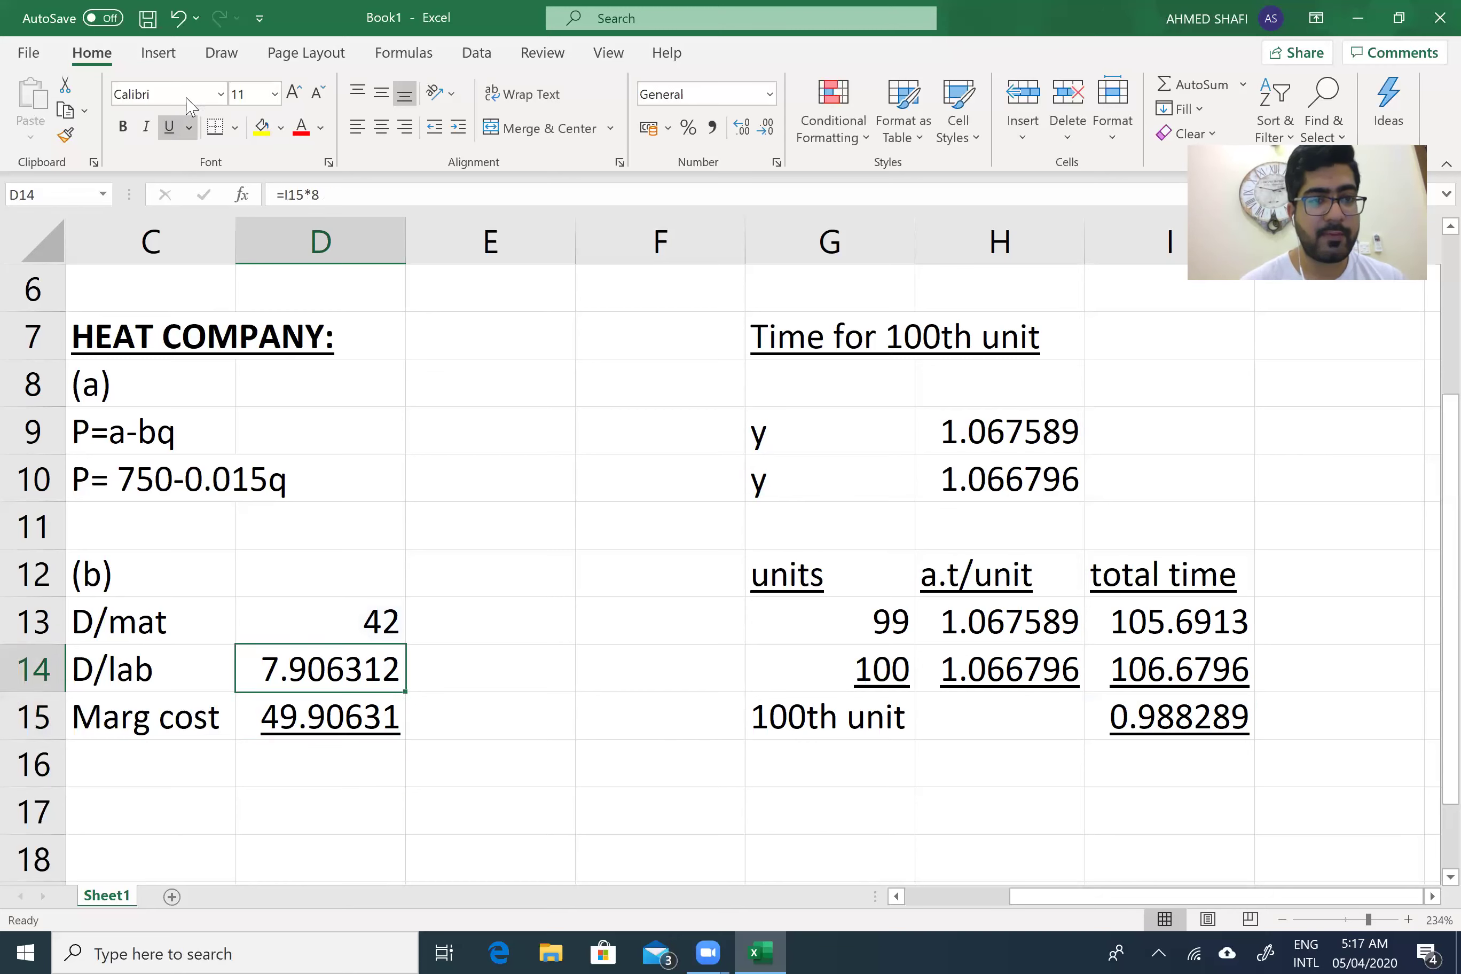
left_click(145, 126)
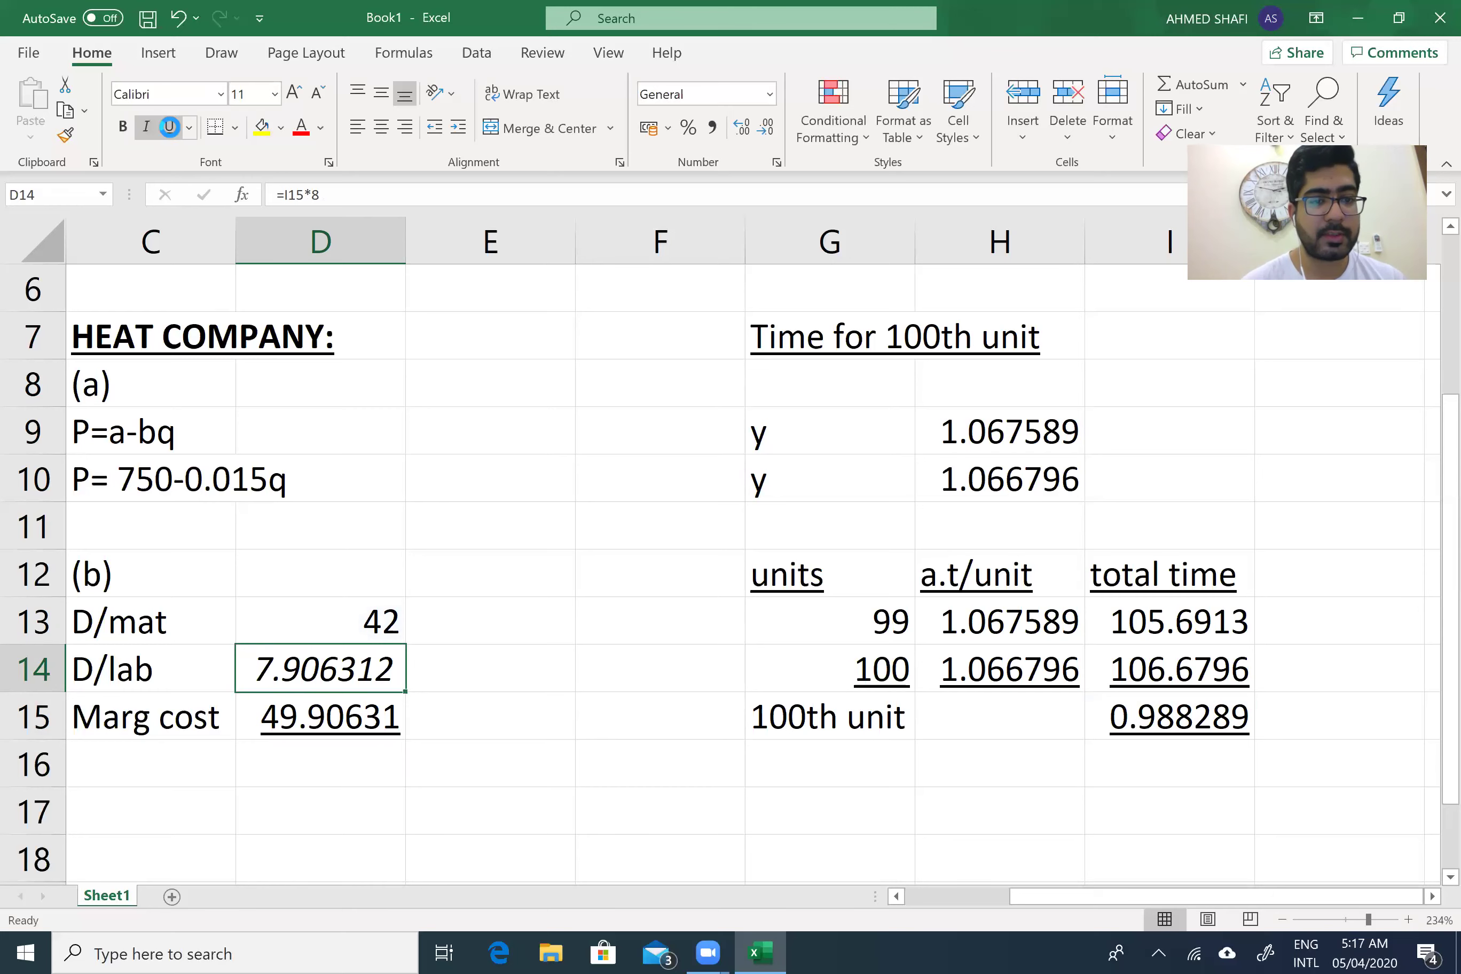
left_click(169, 127)
left_click(145, 126)
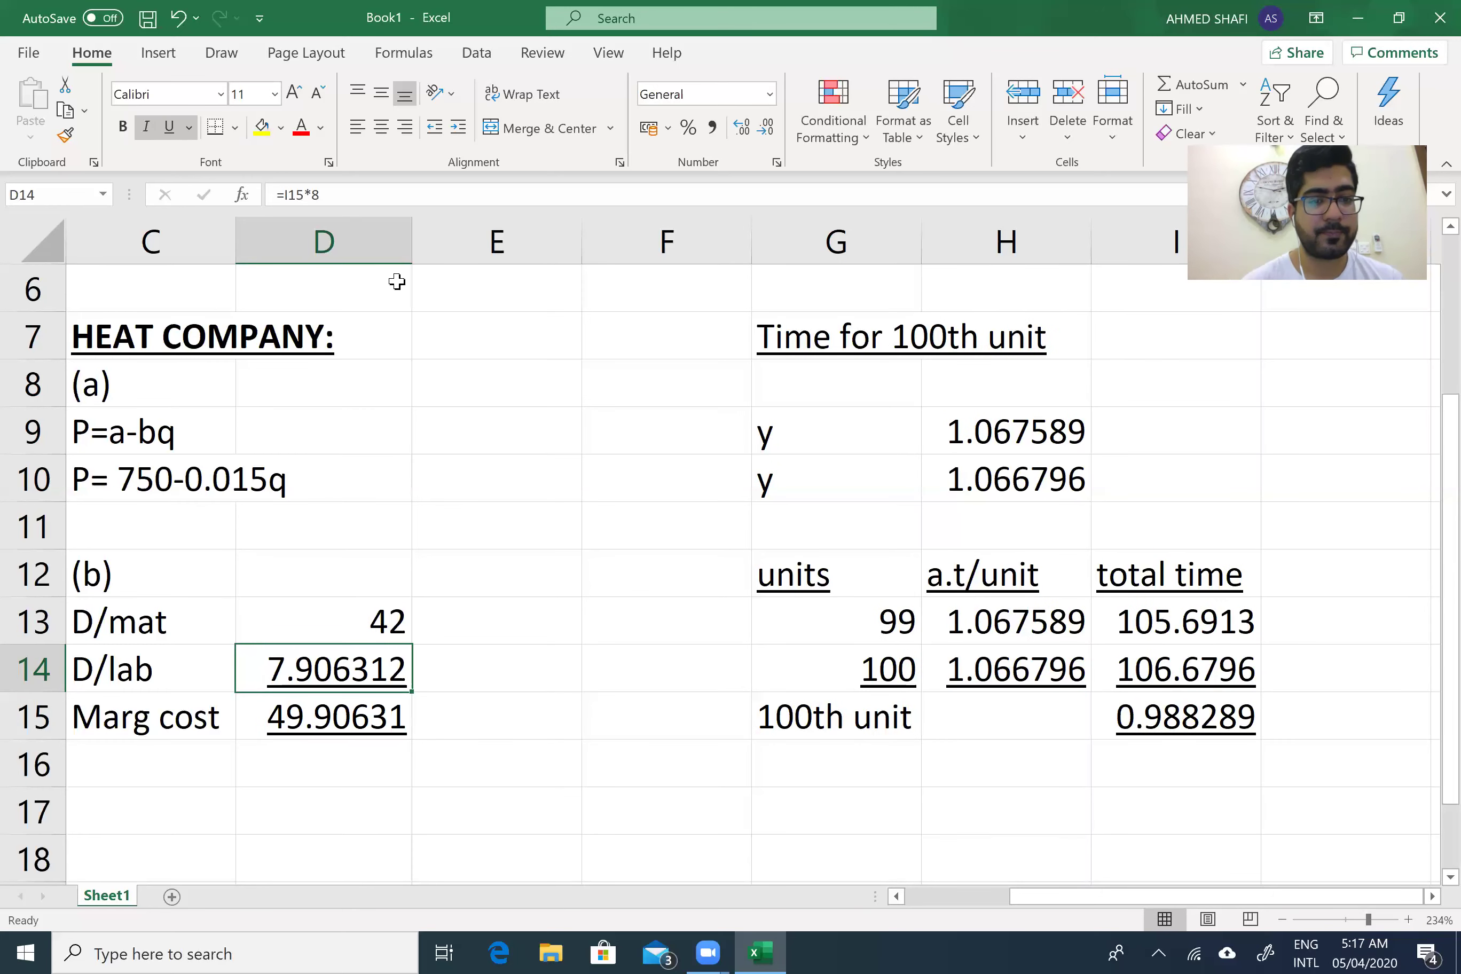
Review the demand equations in C9 and C10 and the direct material and direct labour rows of part (b)
left_click(411, 286)
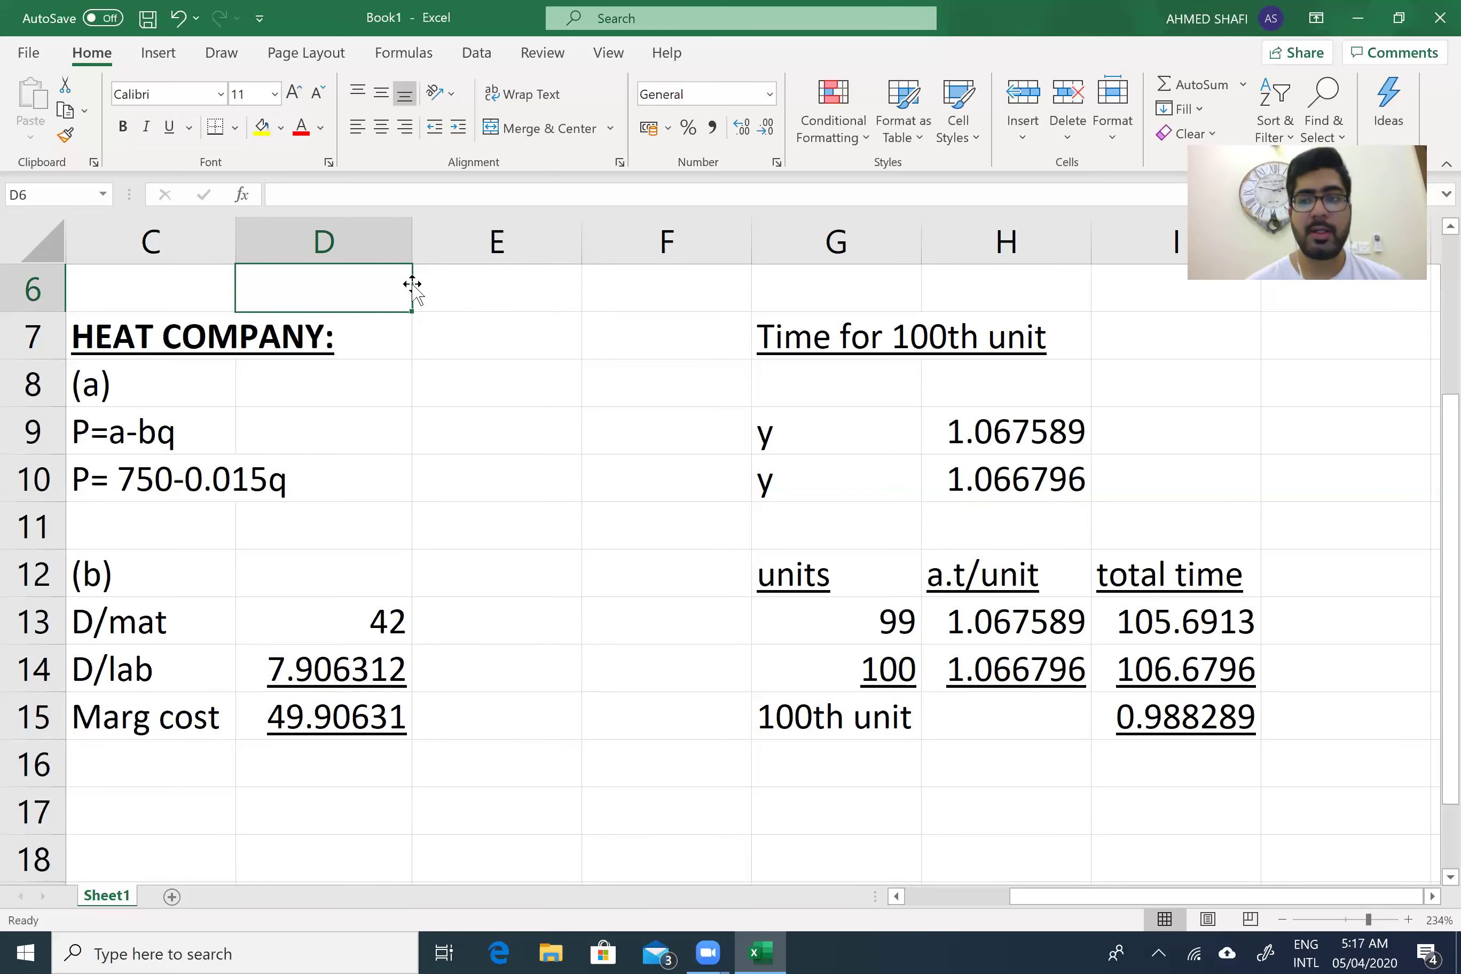
left_click(113, 443)
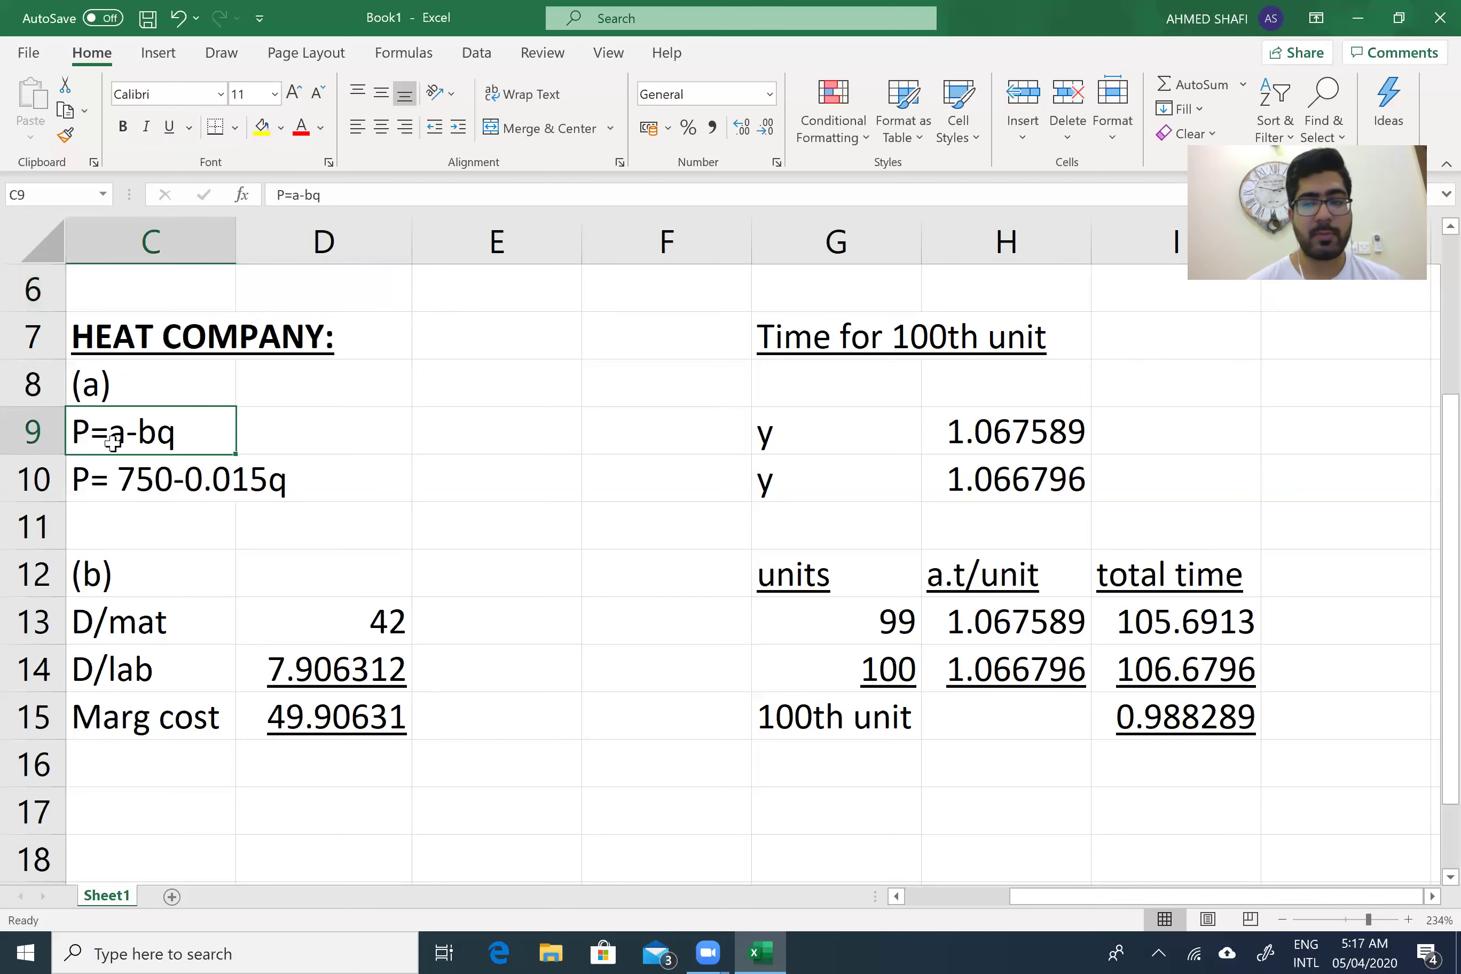
left_click(167, 484)
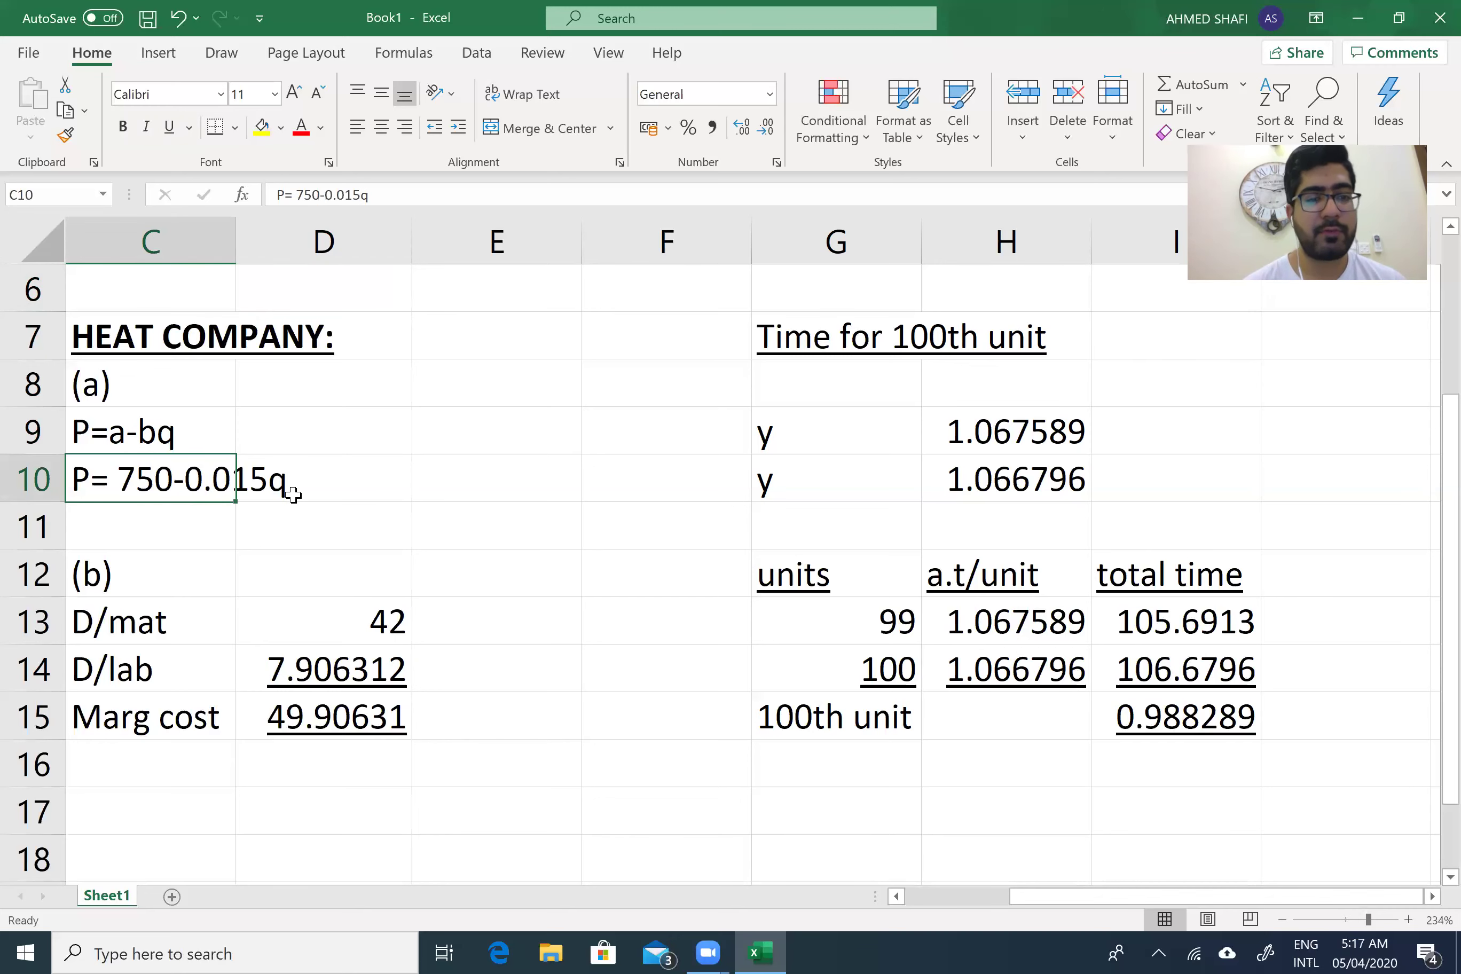
left_click(200, 618)
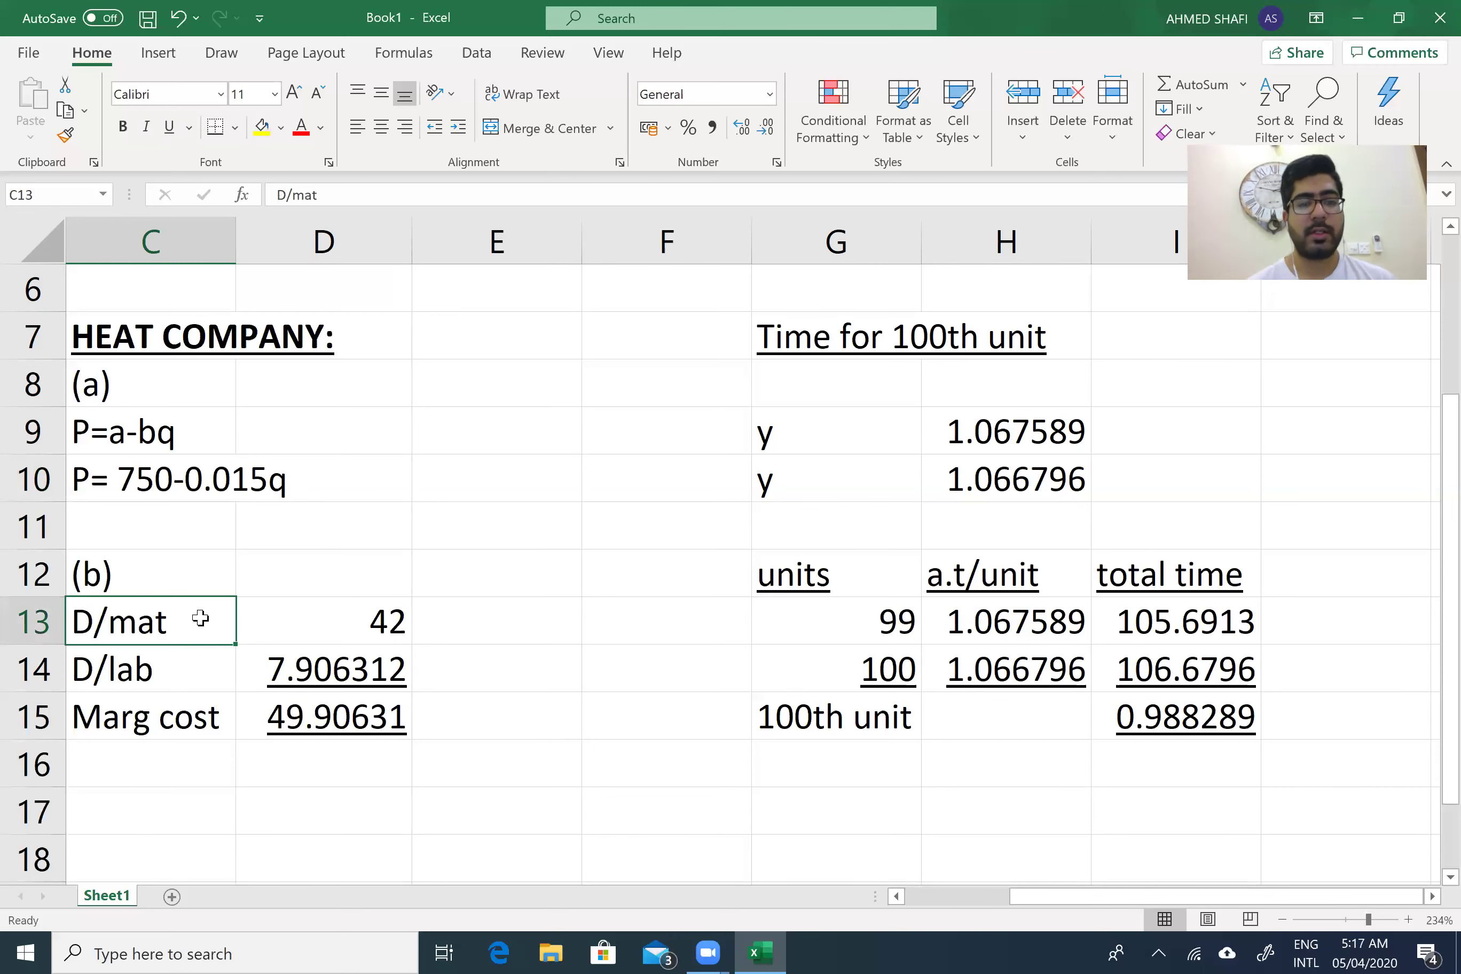
left_click(205, 655)
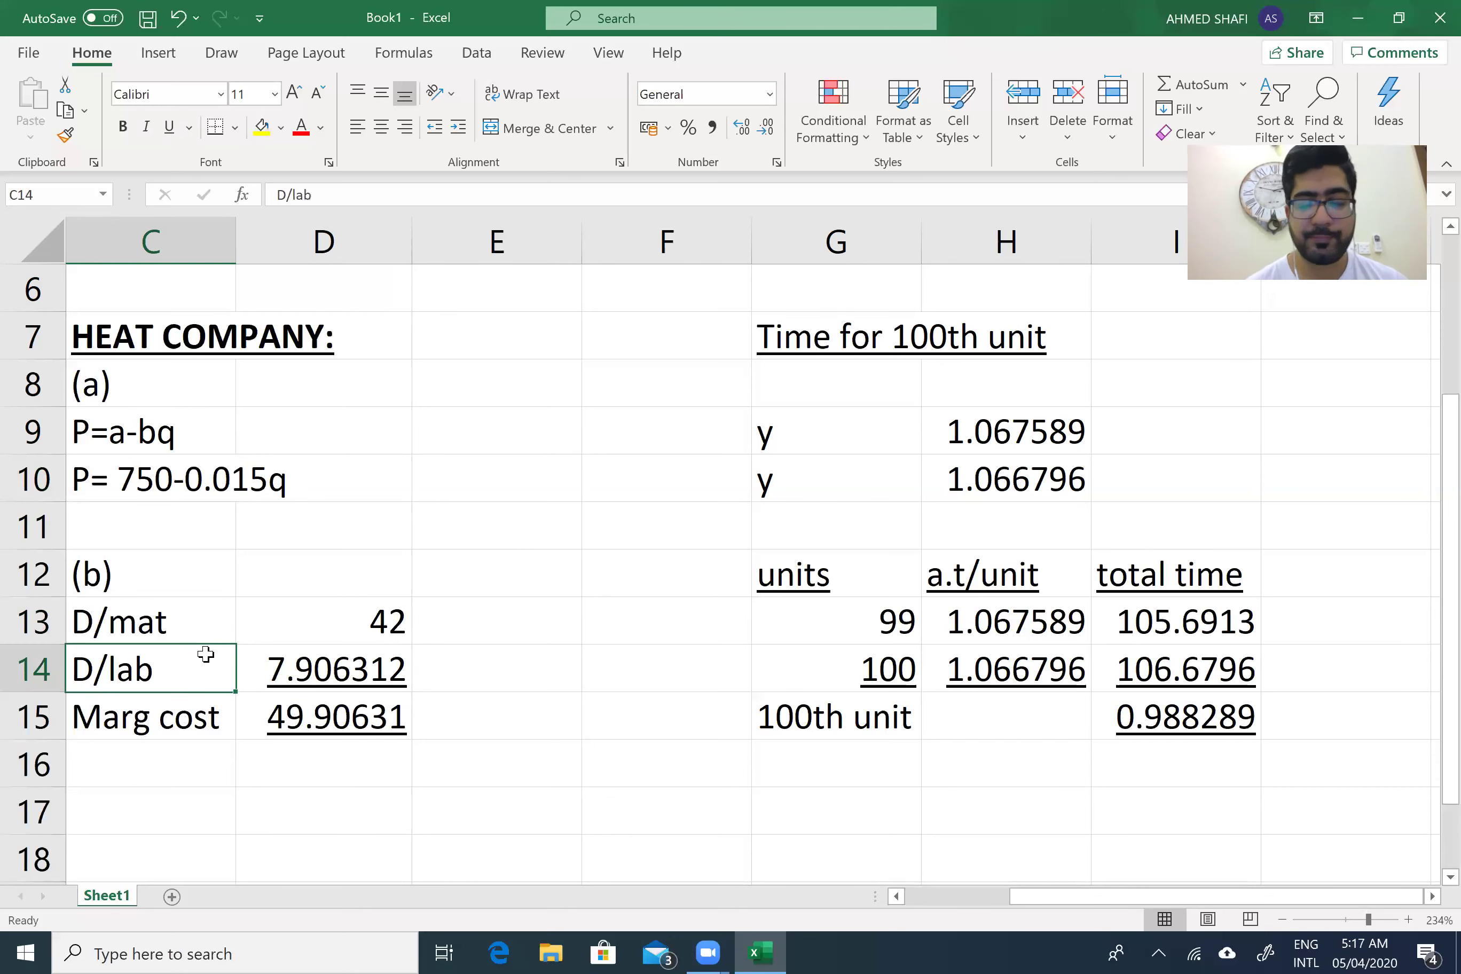
key("Right")
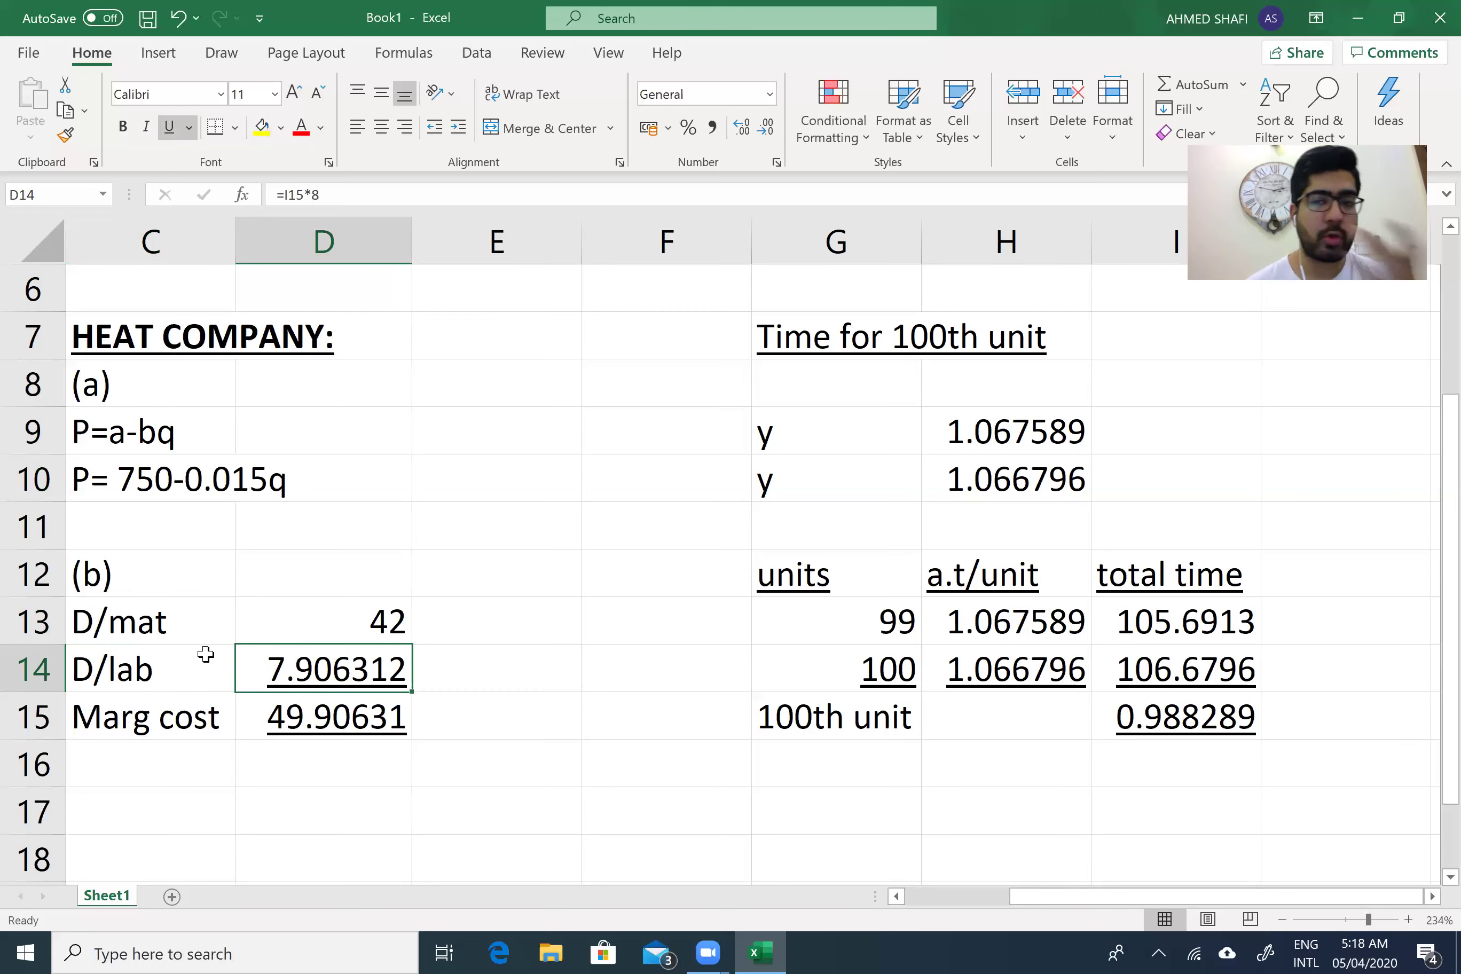
Examine the learning-curve formulas behind the two y values in H9 and H10, leaving them as they are
key("Right")
key("Right")
key("Right")
key("Up")
key("Up")
key("Up")
key("Up")
key("Up")
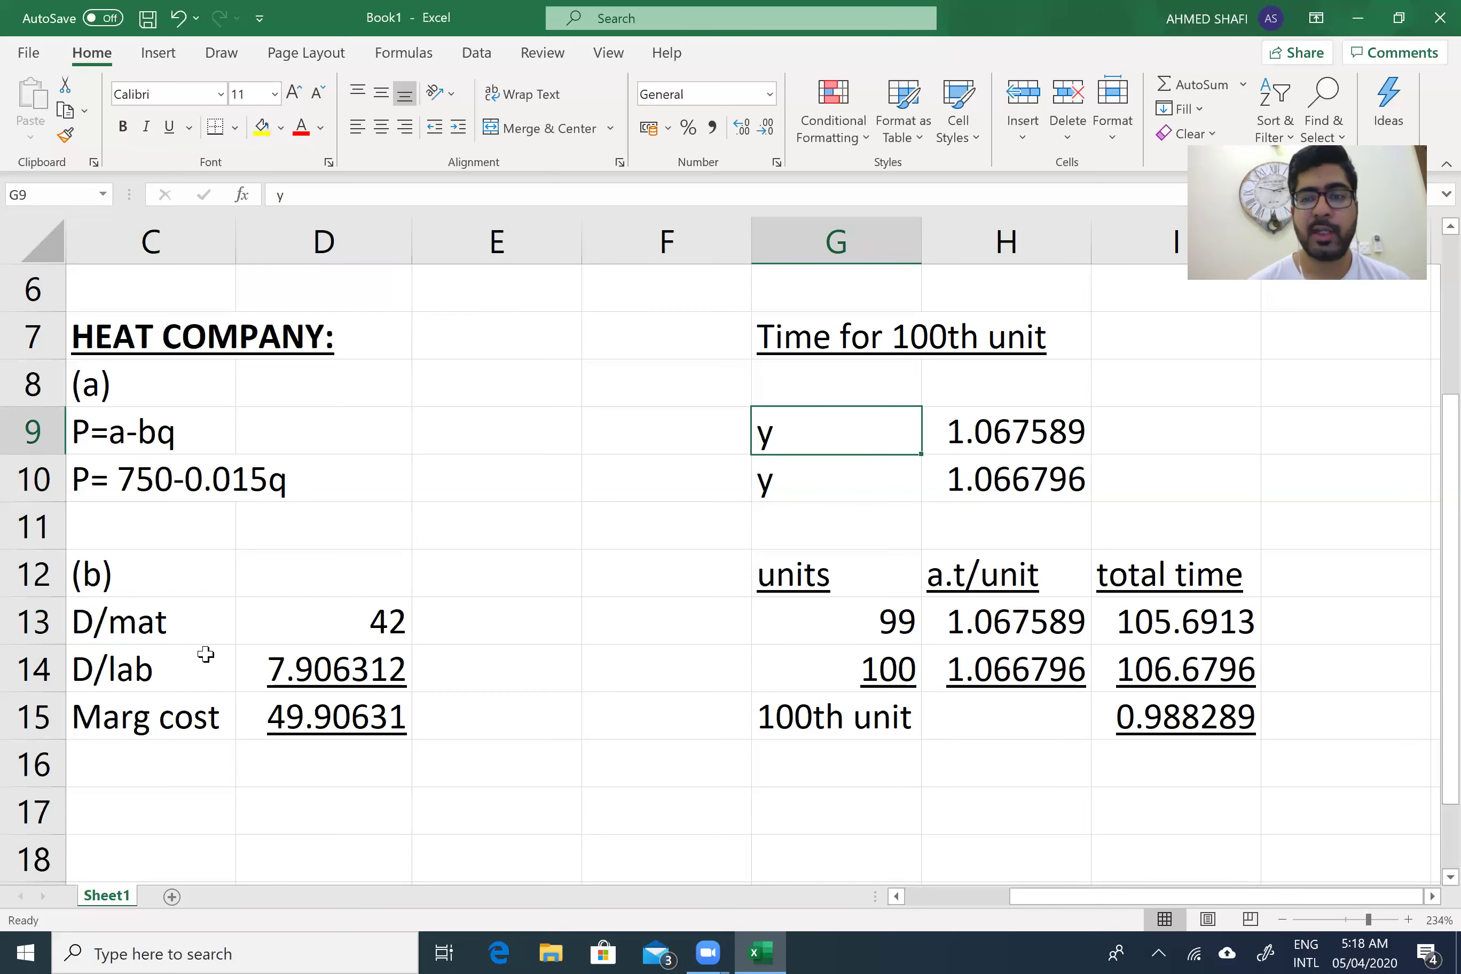
key("Right")
double_click(1026, 424)
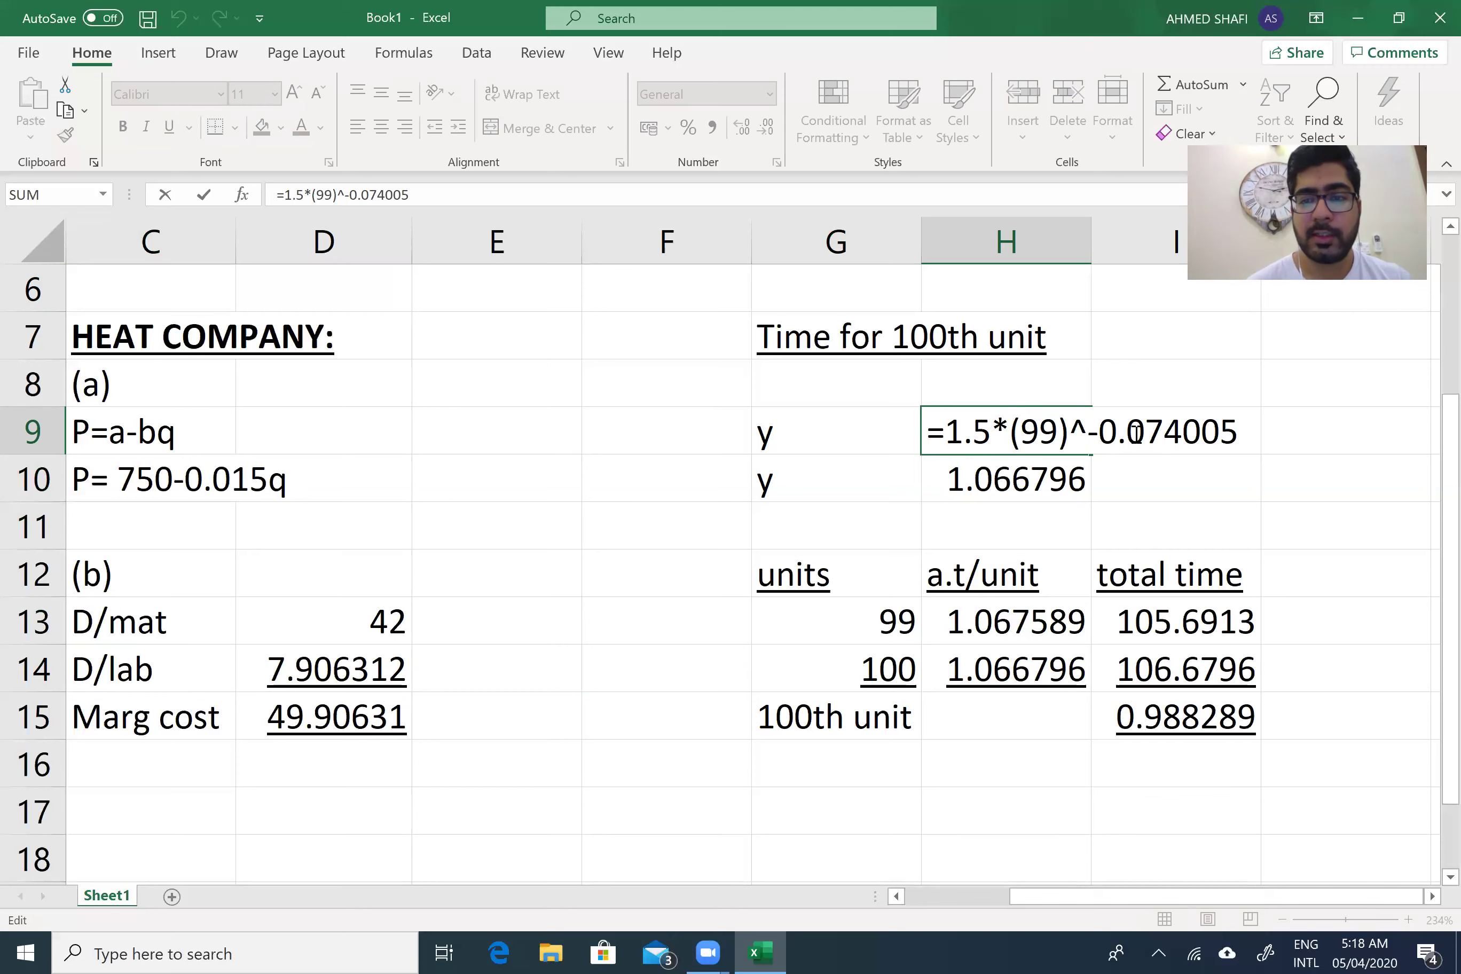
key("Return")
key("Up")
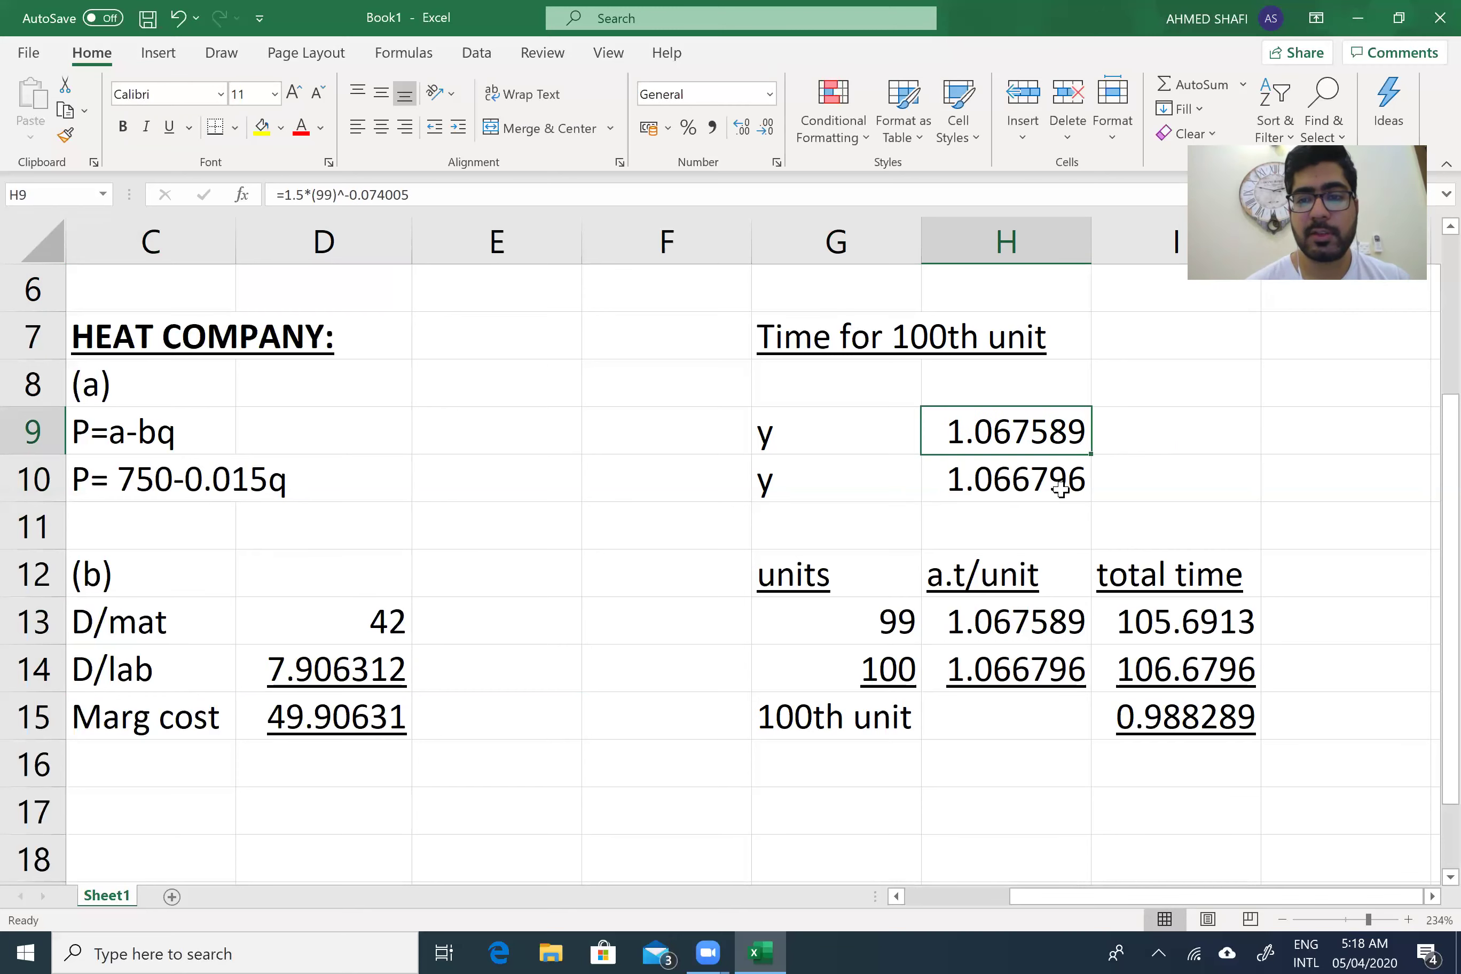
double_click(1062, 485)
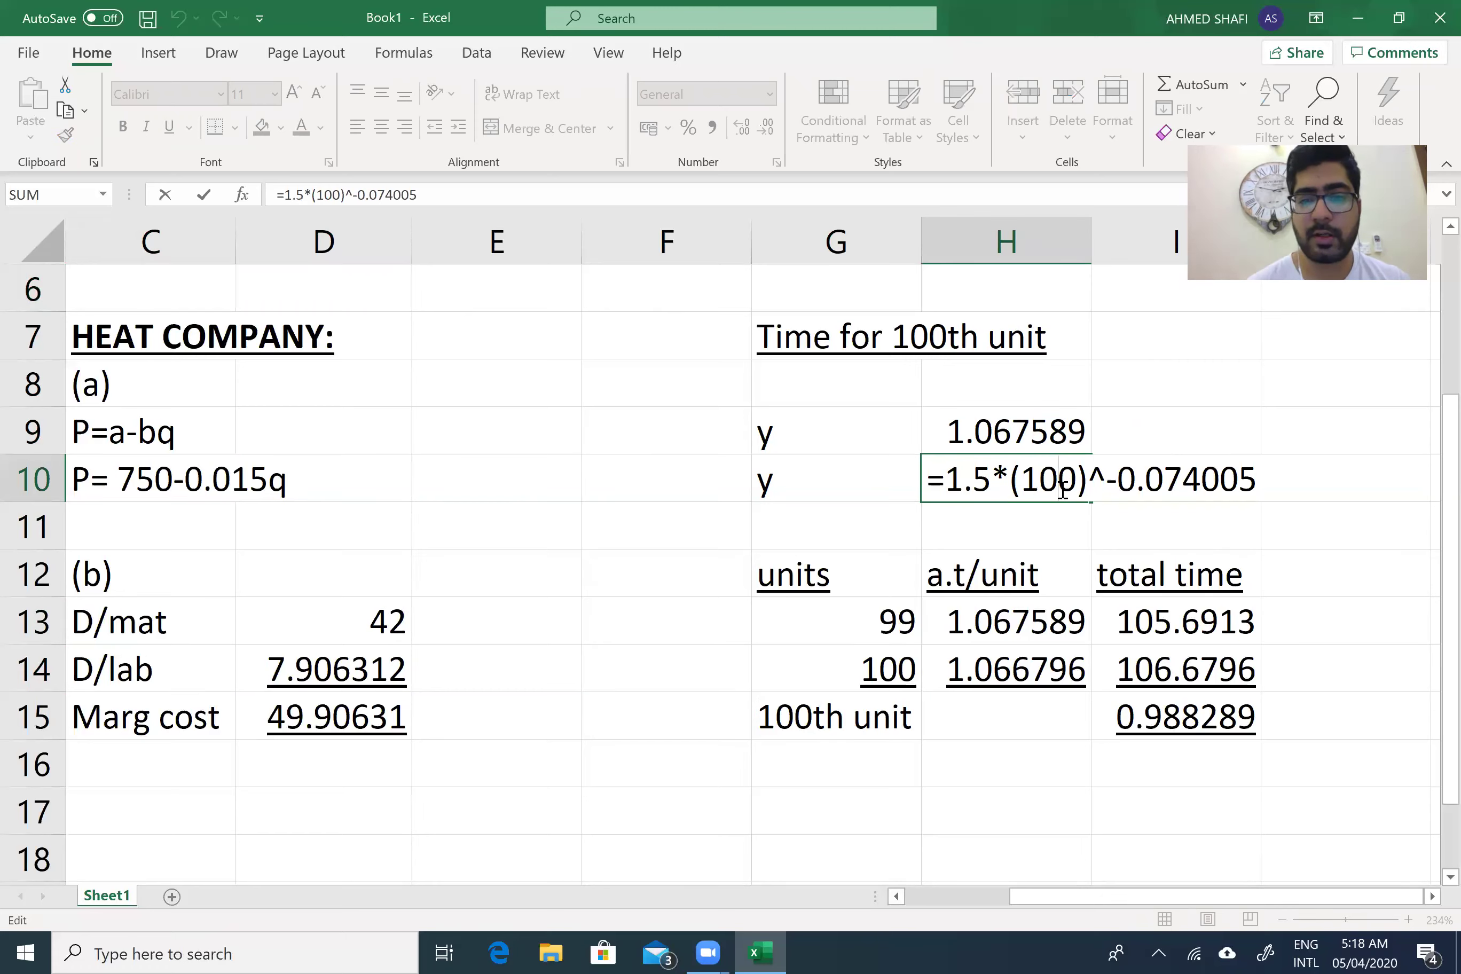
key("Return")
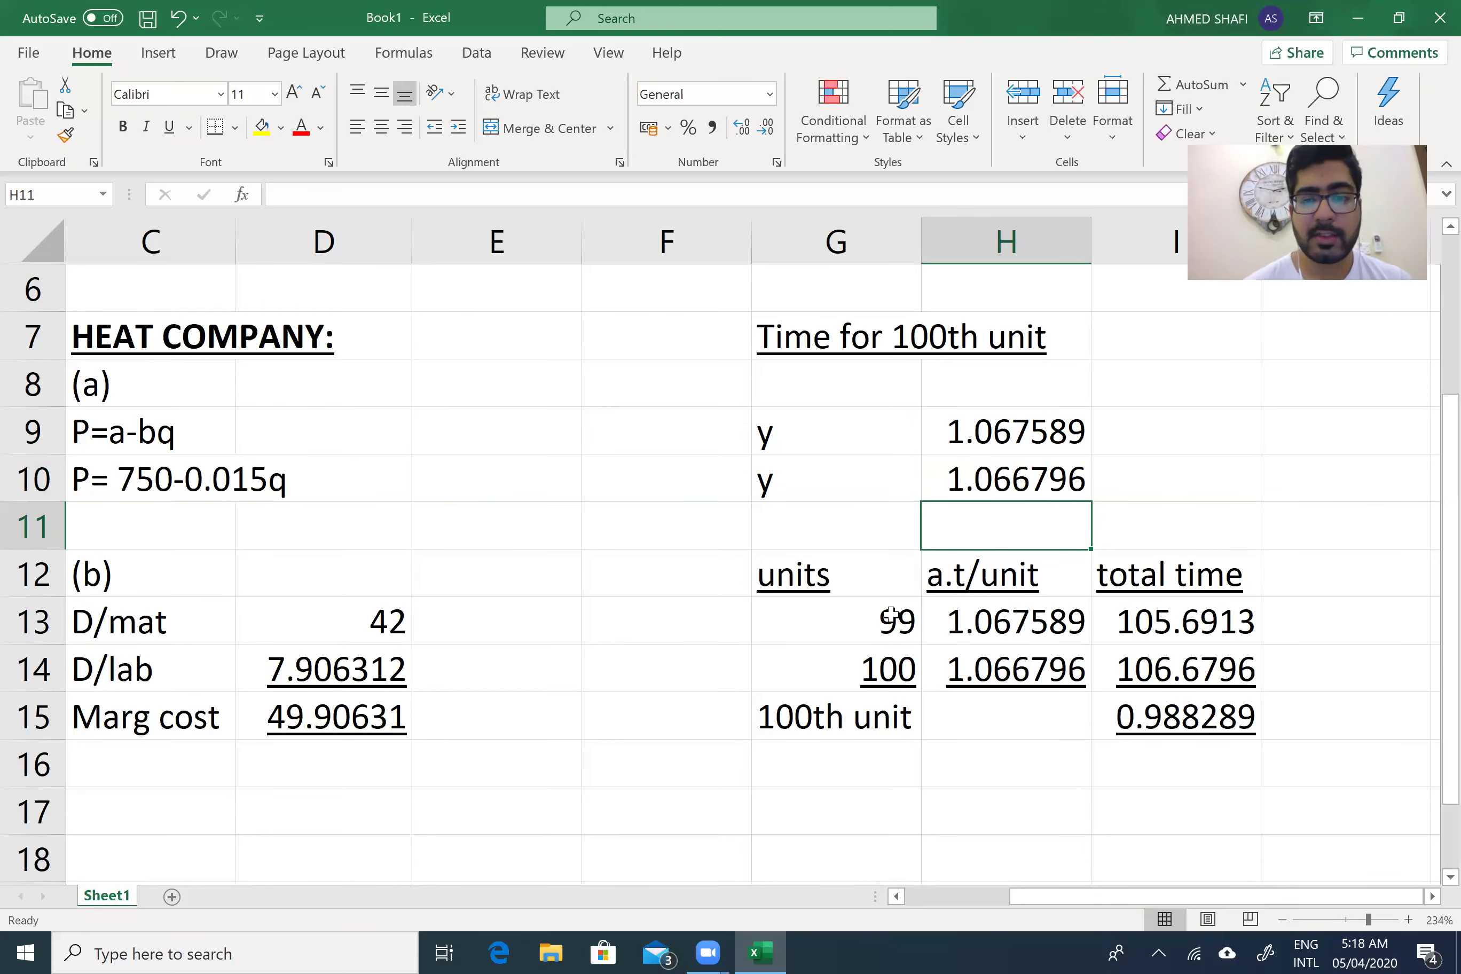
Review the 99- and 100-unit time table, the 100th unit's time in I15 and the direct labour formula in D14
left_click(891, 613)
left_click(1038, 622)
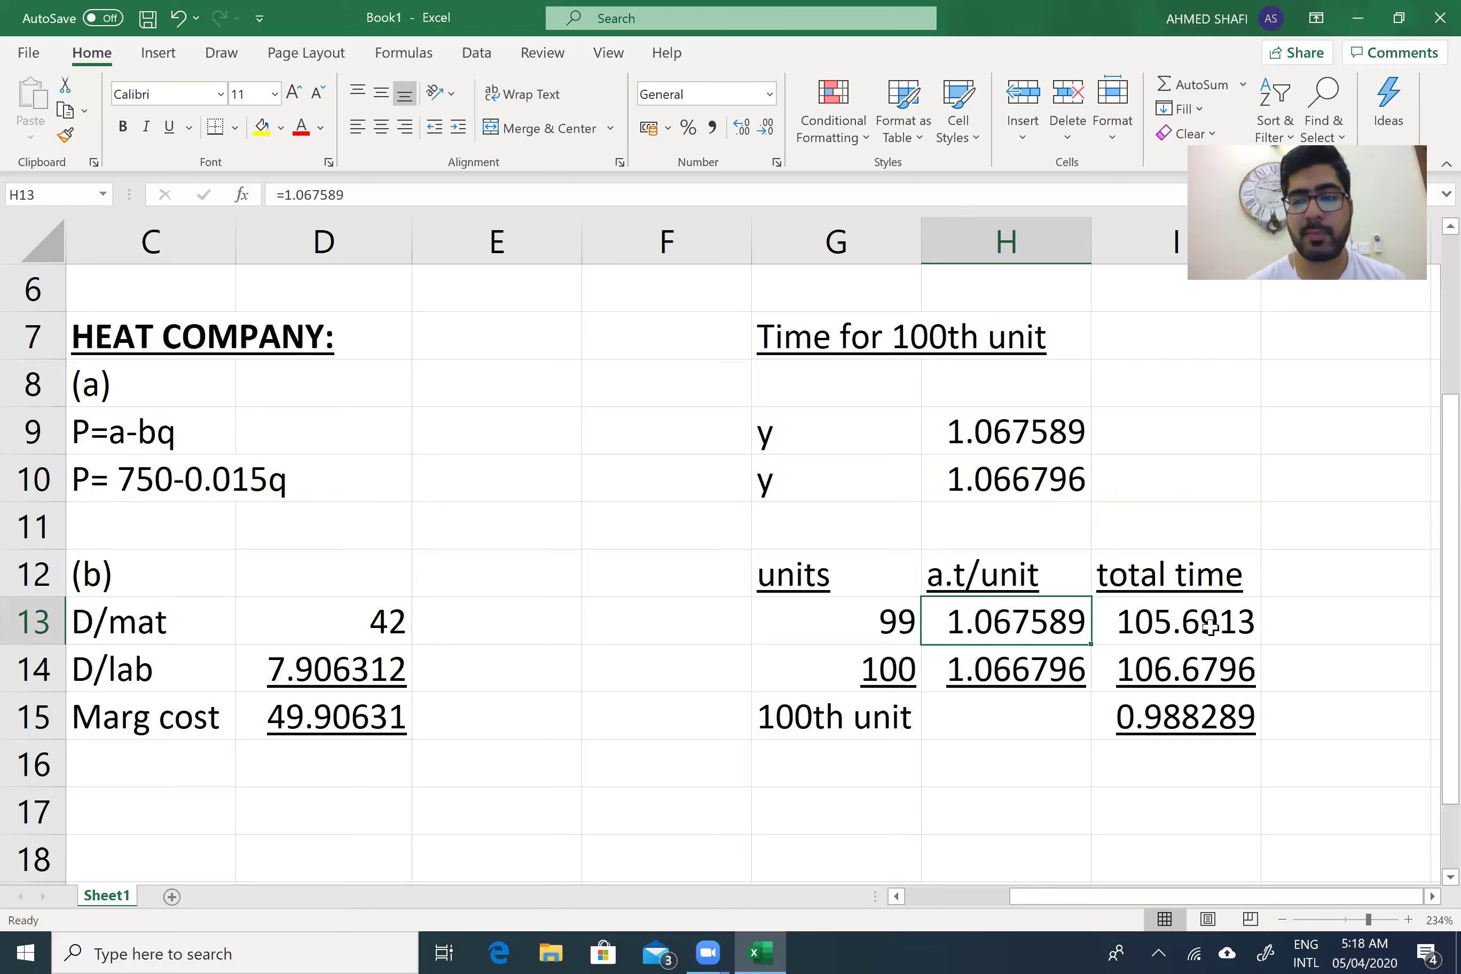
left_click(1210, 626)
left_click(891, 689)
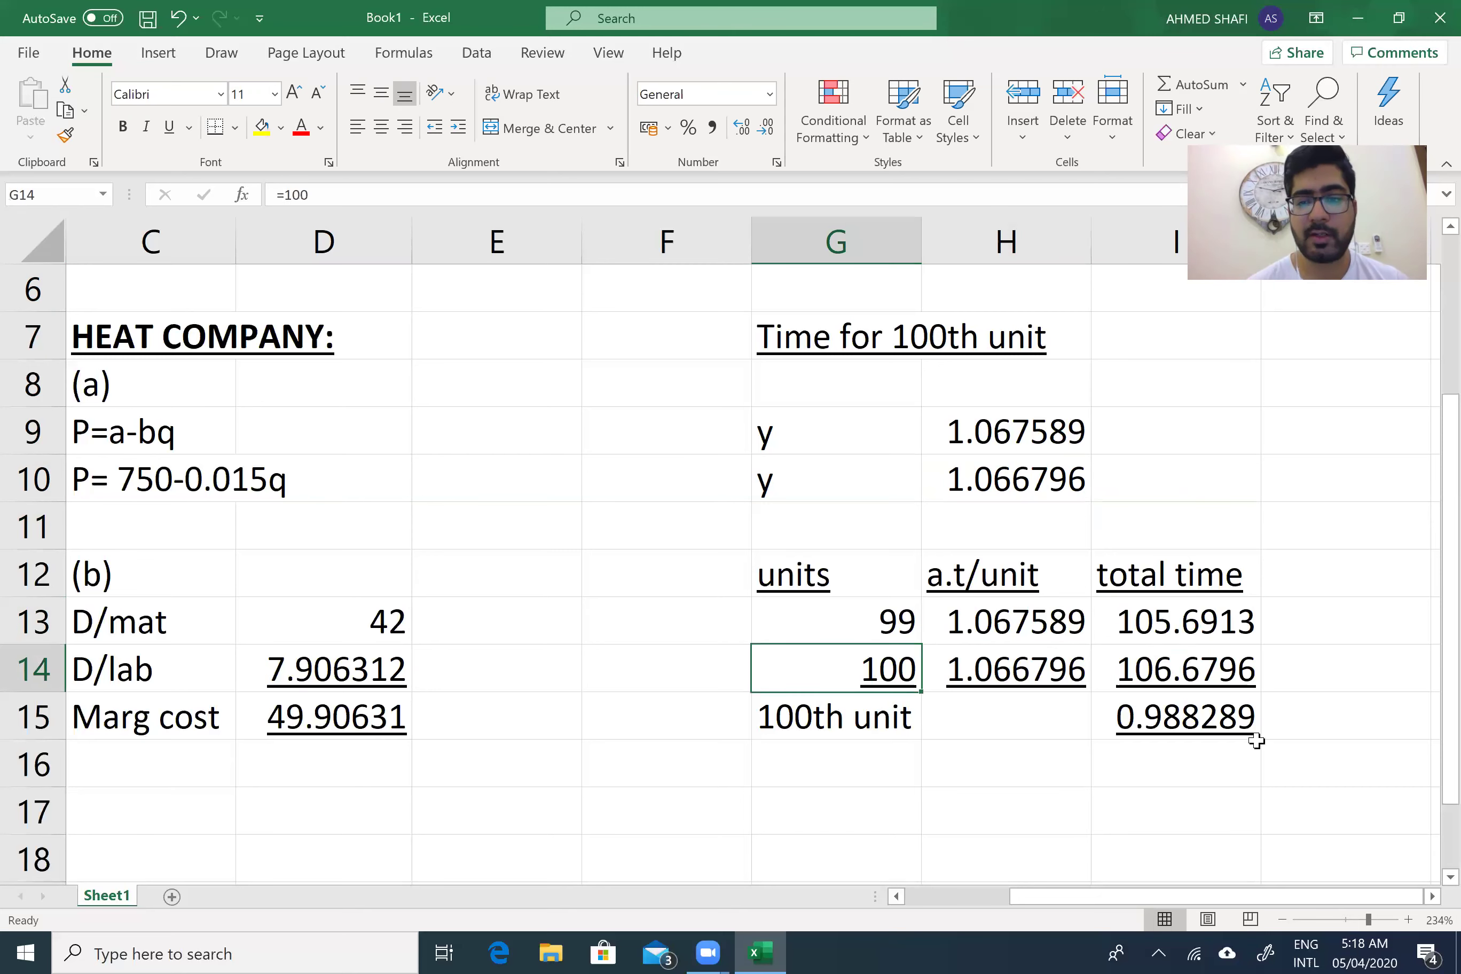
left_click(1241, 725)
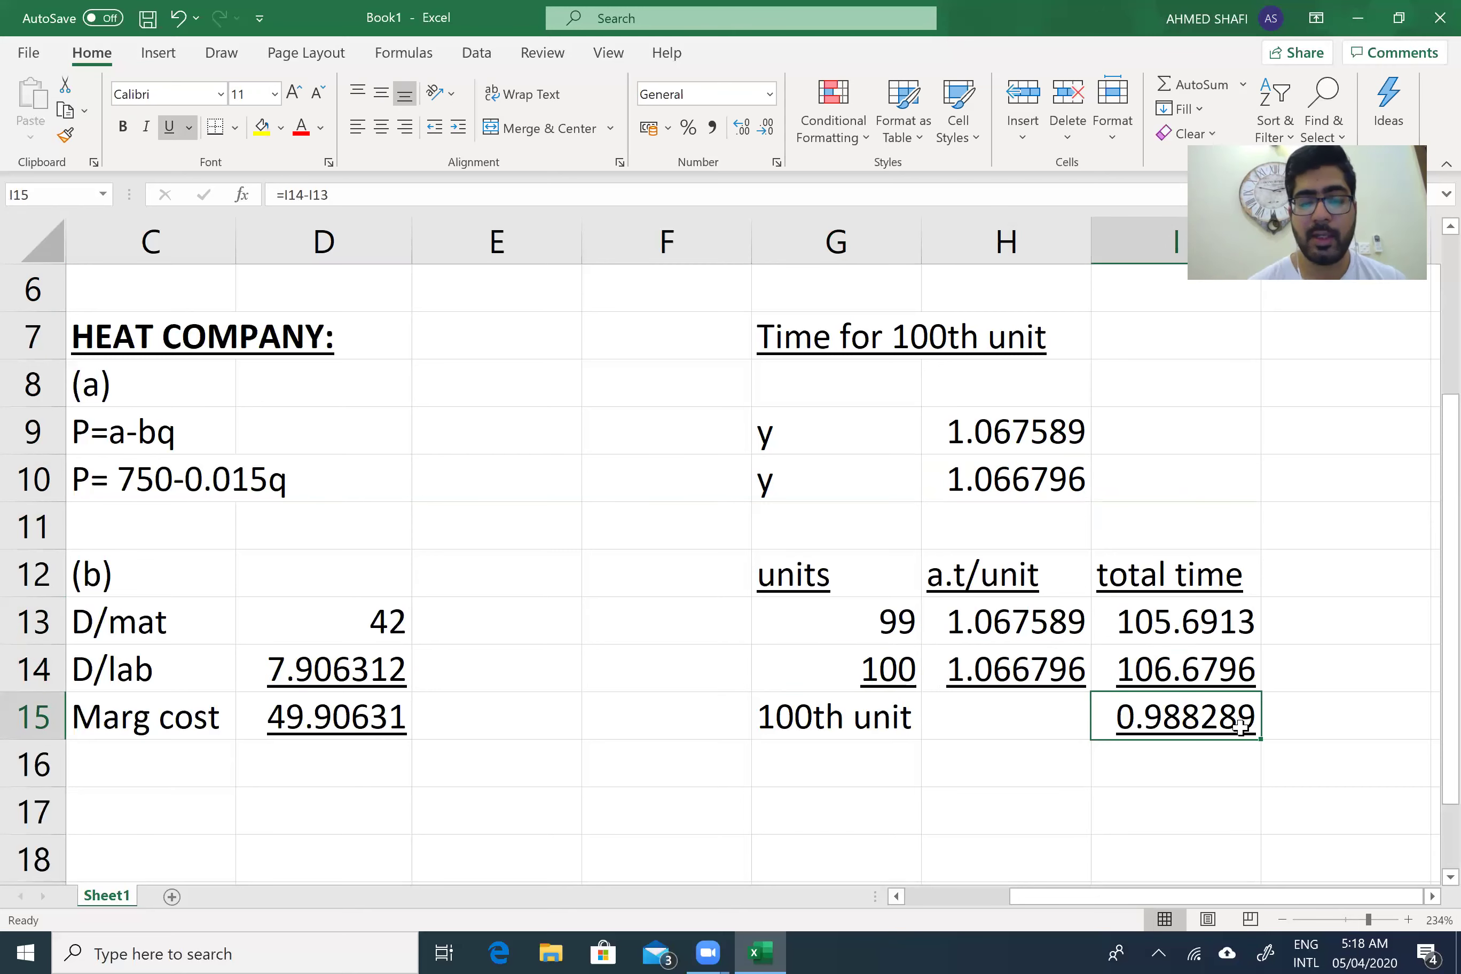
double_click(328, 654)
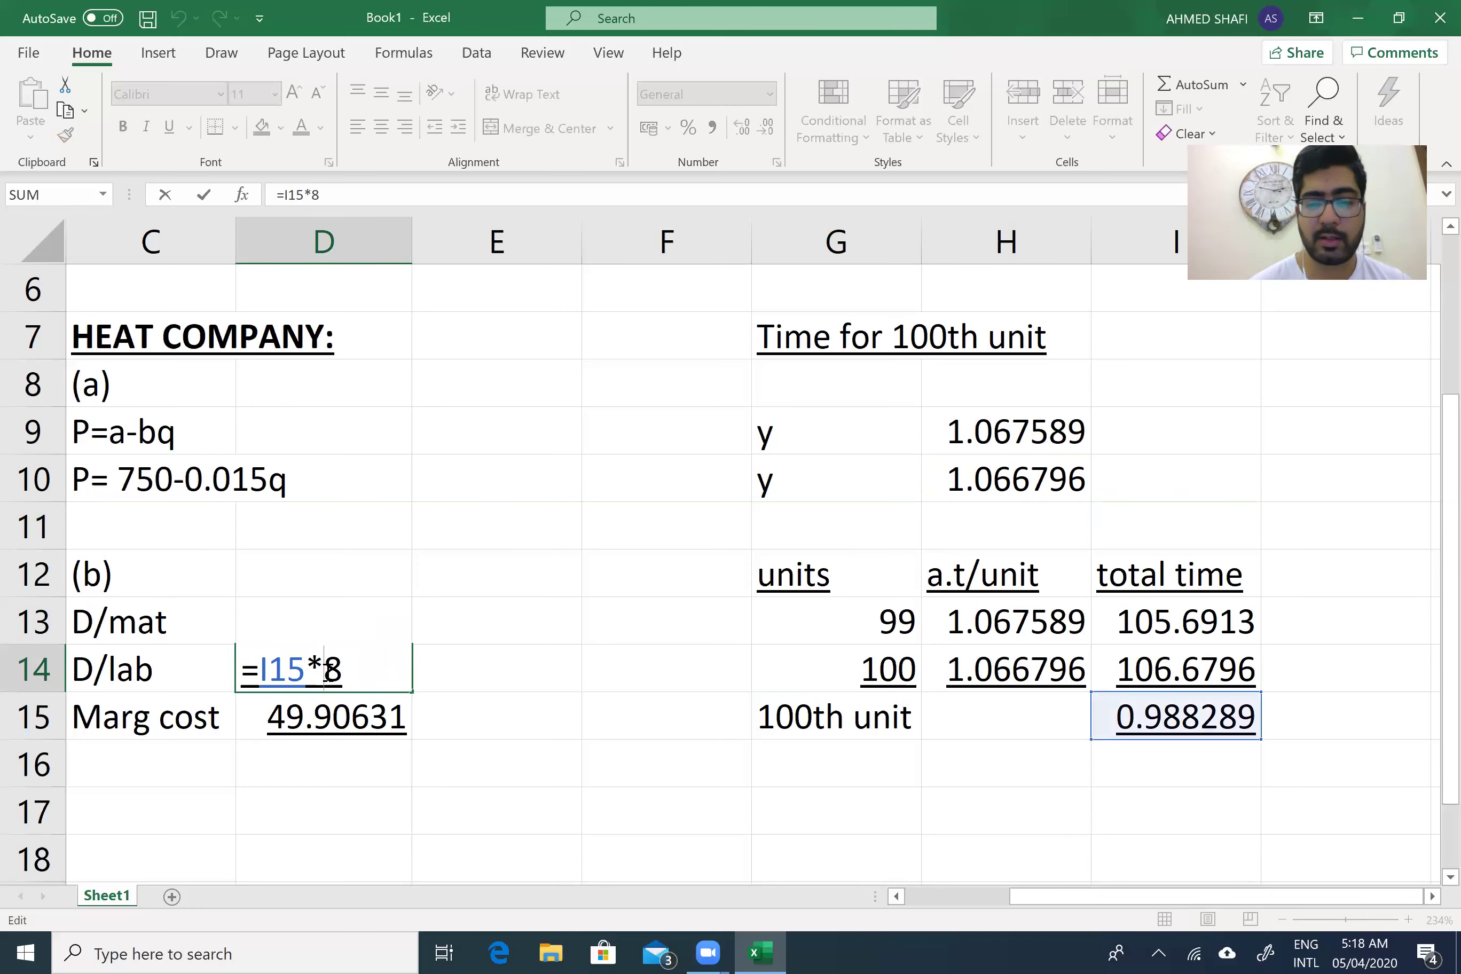
key("Return")
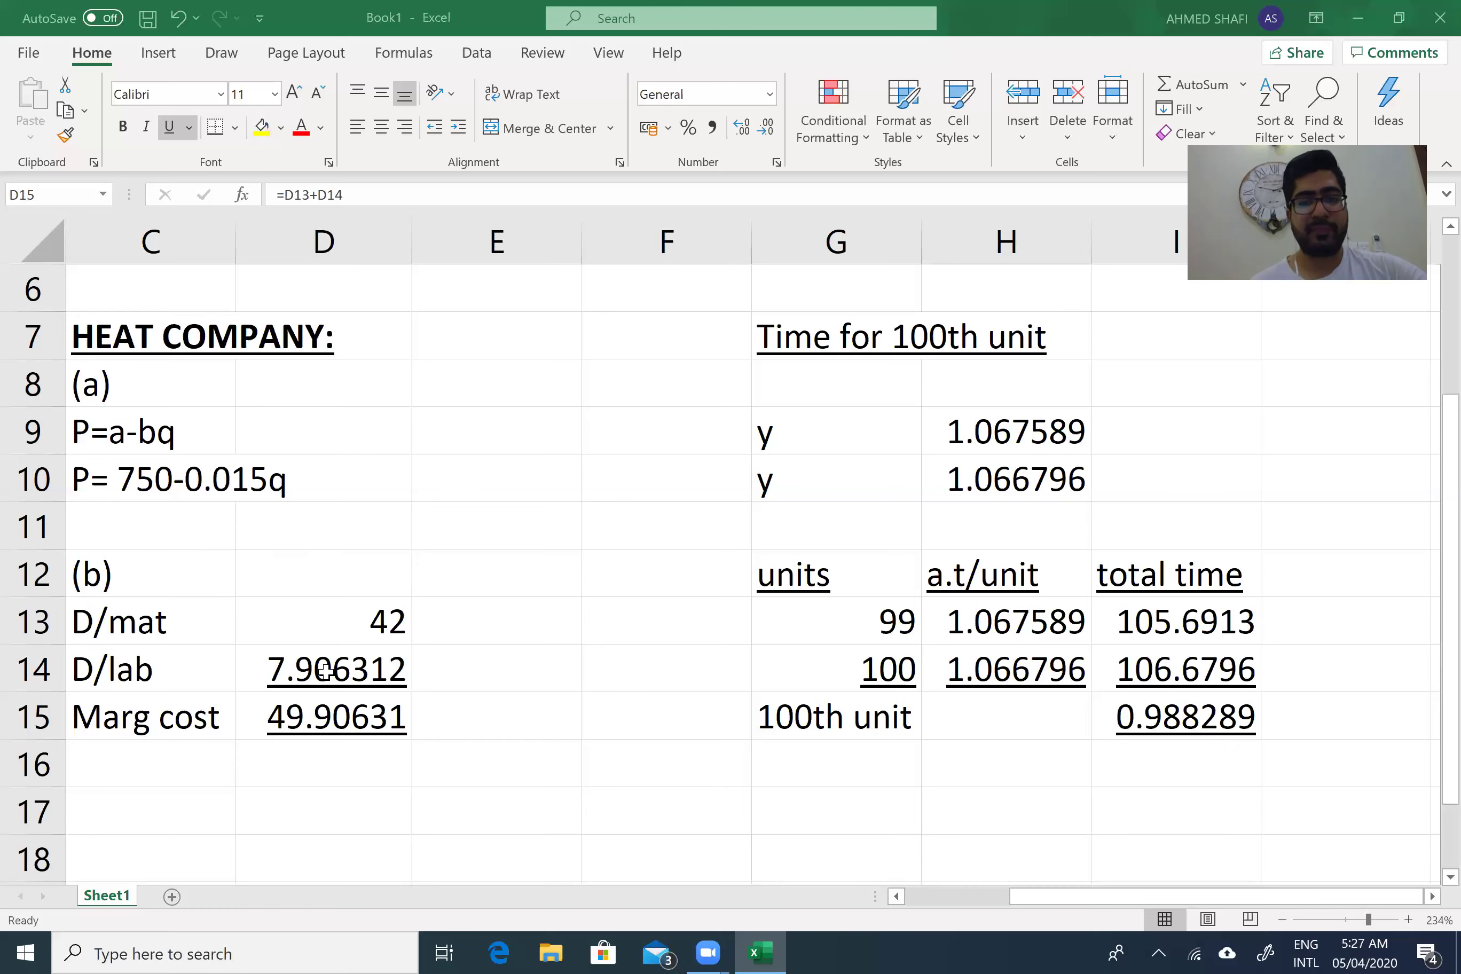
Start part (c) below the marginal cost by entering the heading (c) in C17
left_click(151, 432)
left_click_drag(152, 431, 324, 383)
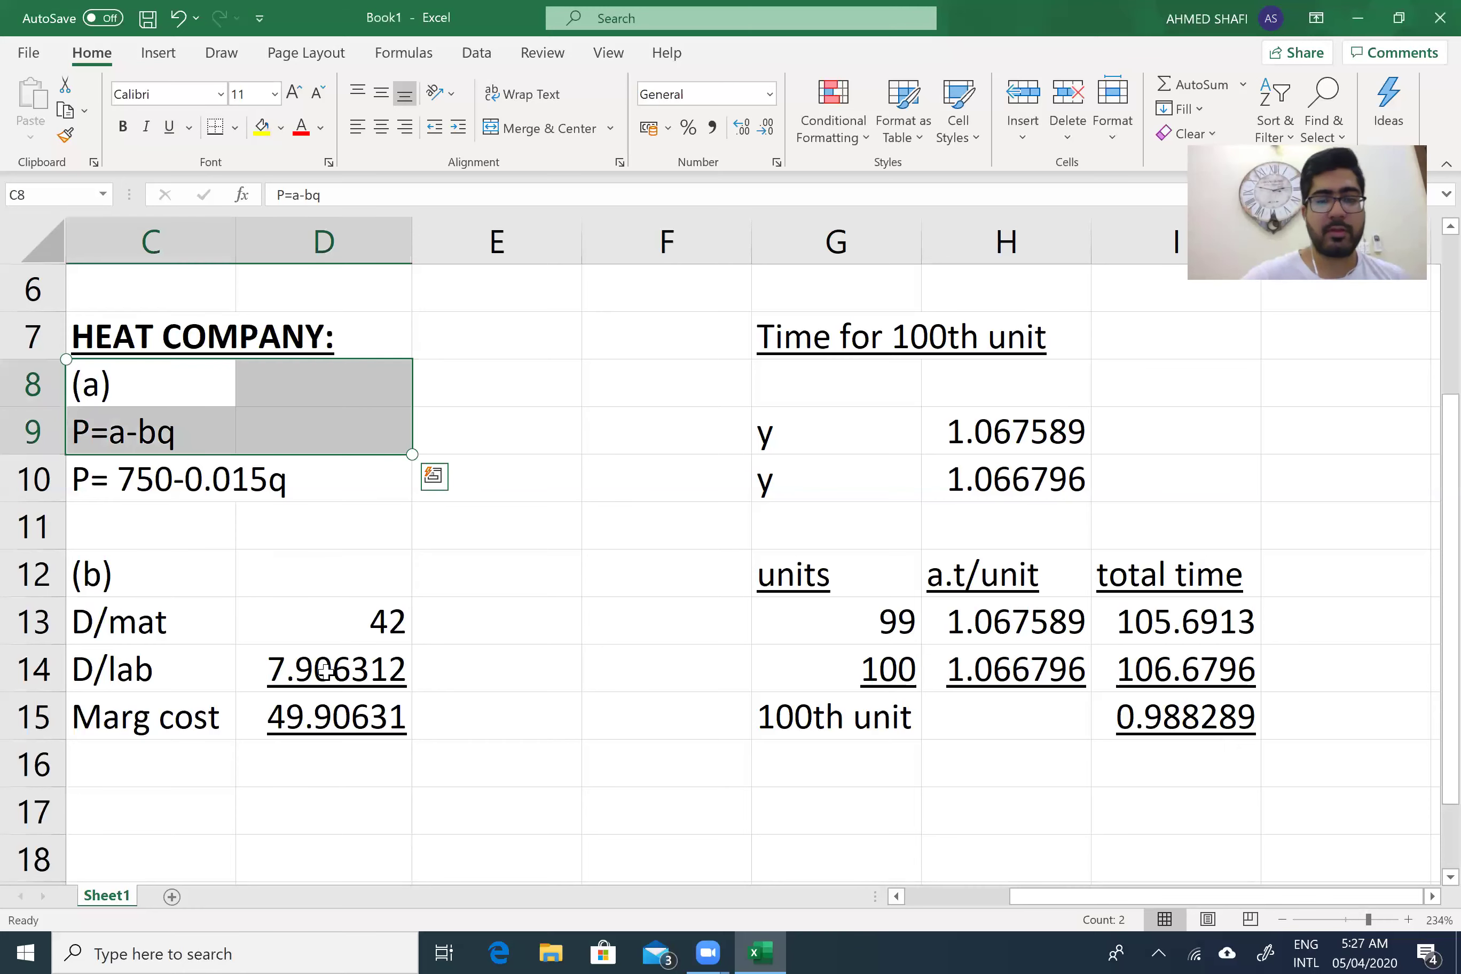
scroll(13, 451, "down", 2)
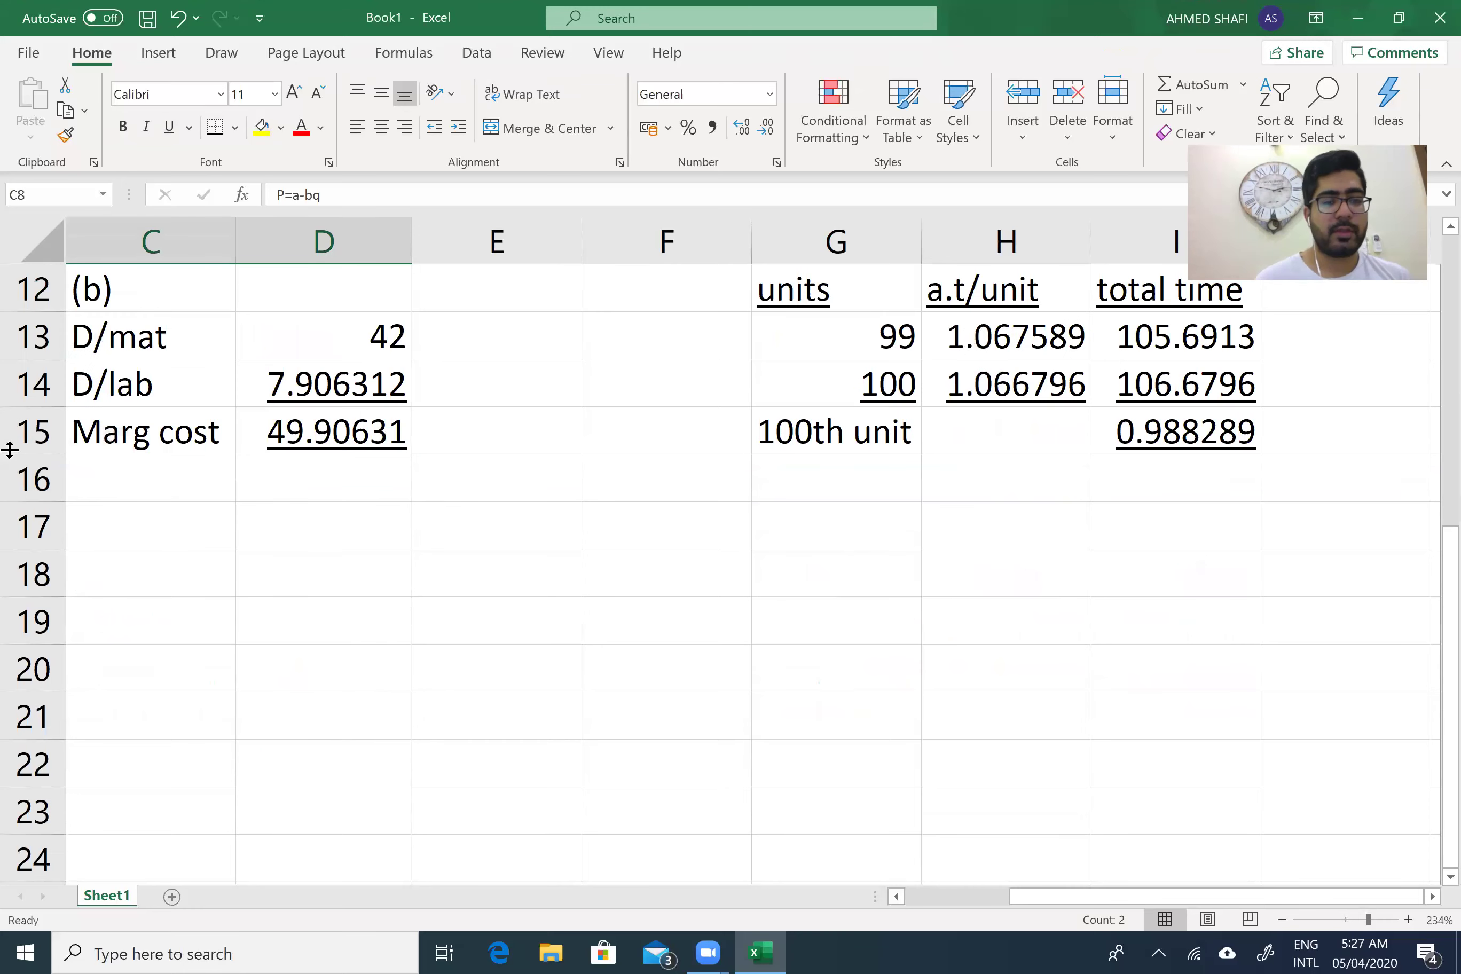
left_click(128, 530)
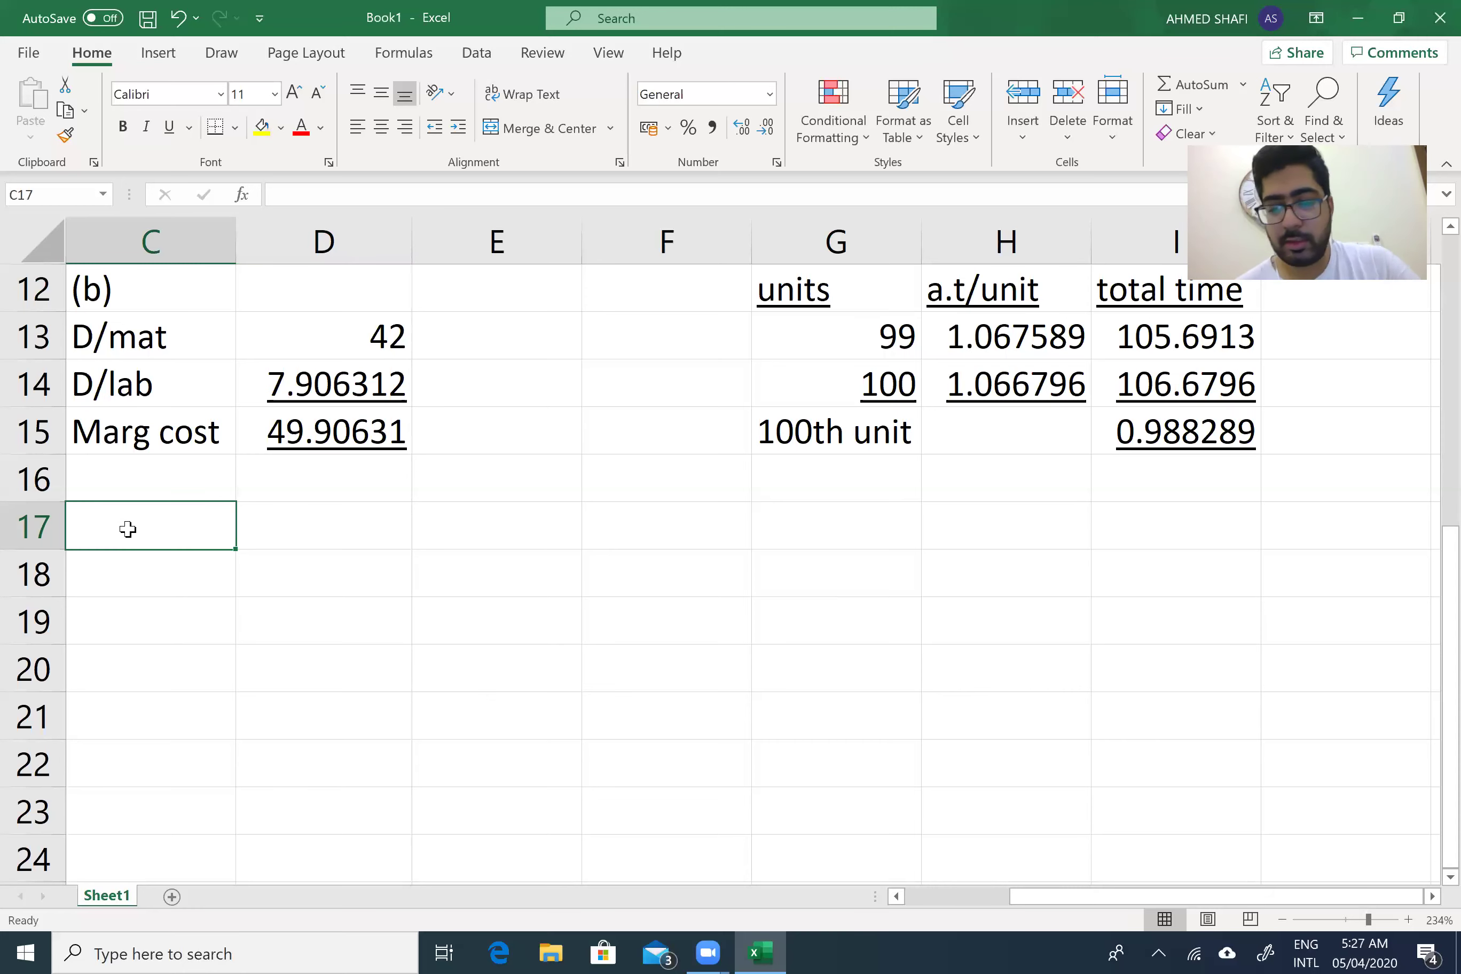
type("(cv")
key("BackSpace")
type(")")
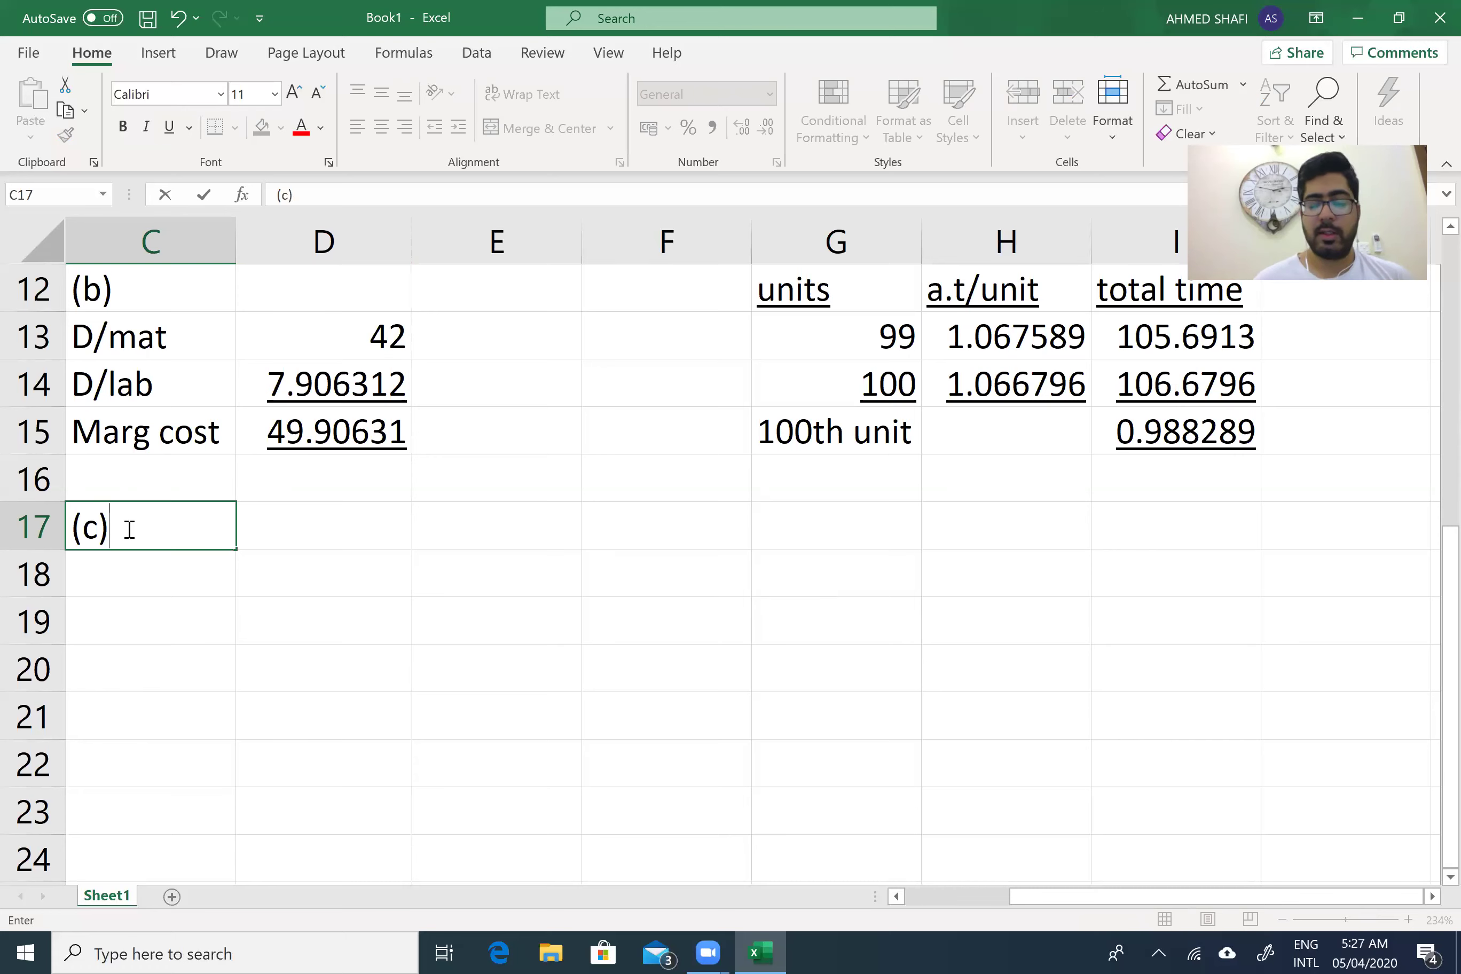
key("Return")
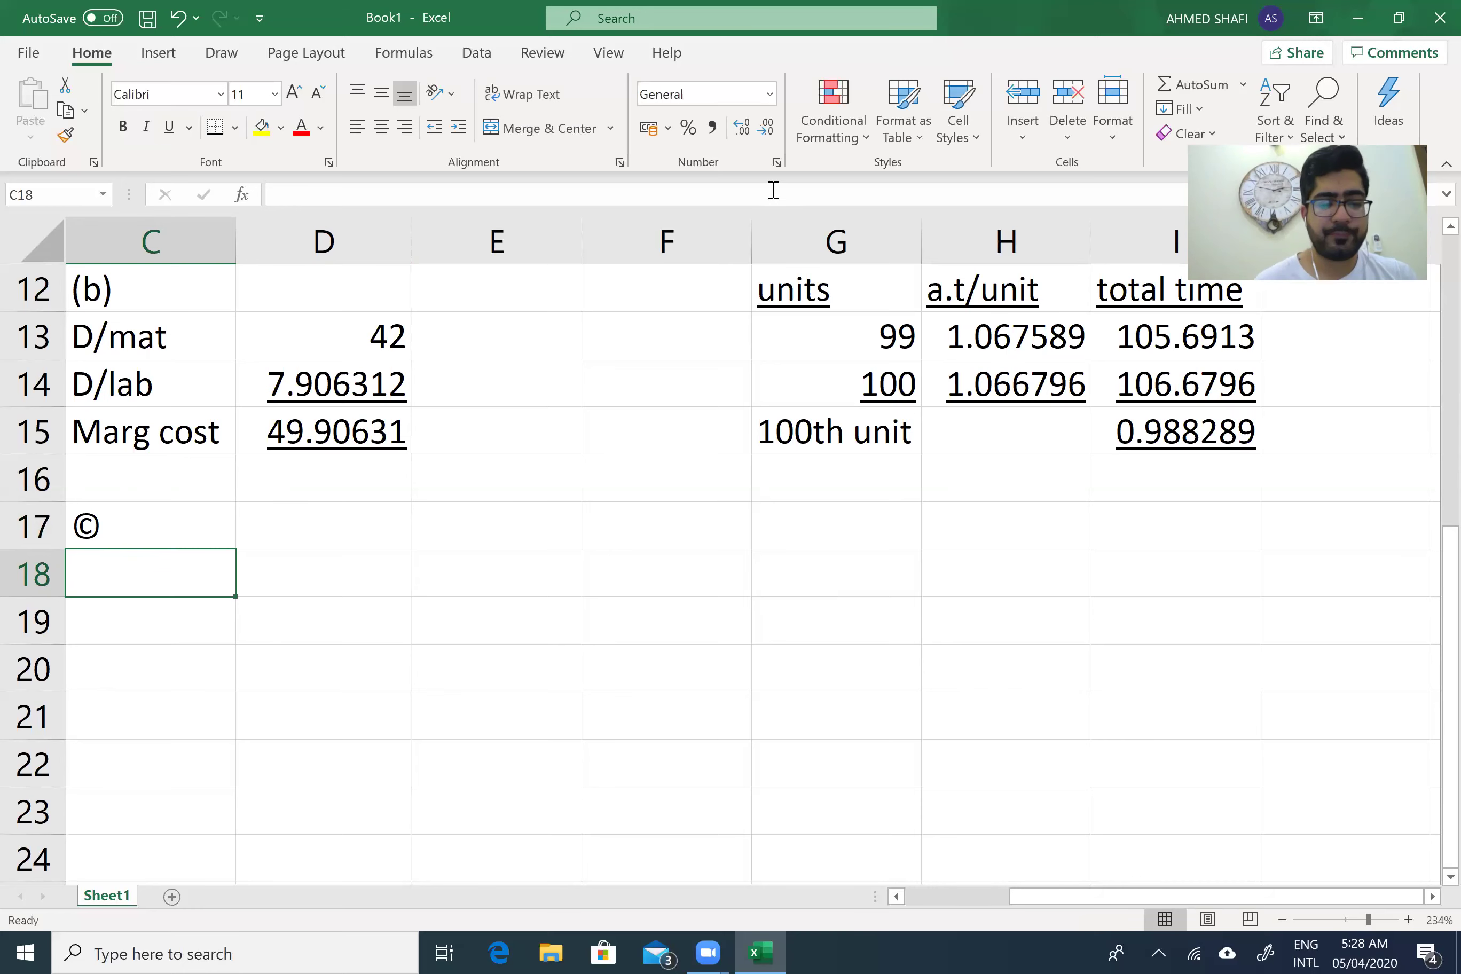
Enter the profit-maximising condition MR=MC in C19 and a-2bq=49.90 in C20
key("Return")
type("MR=MC")
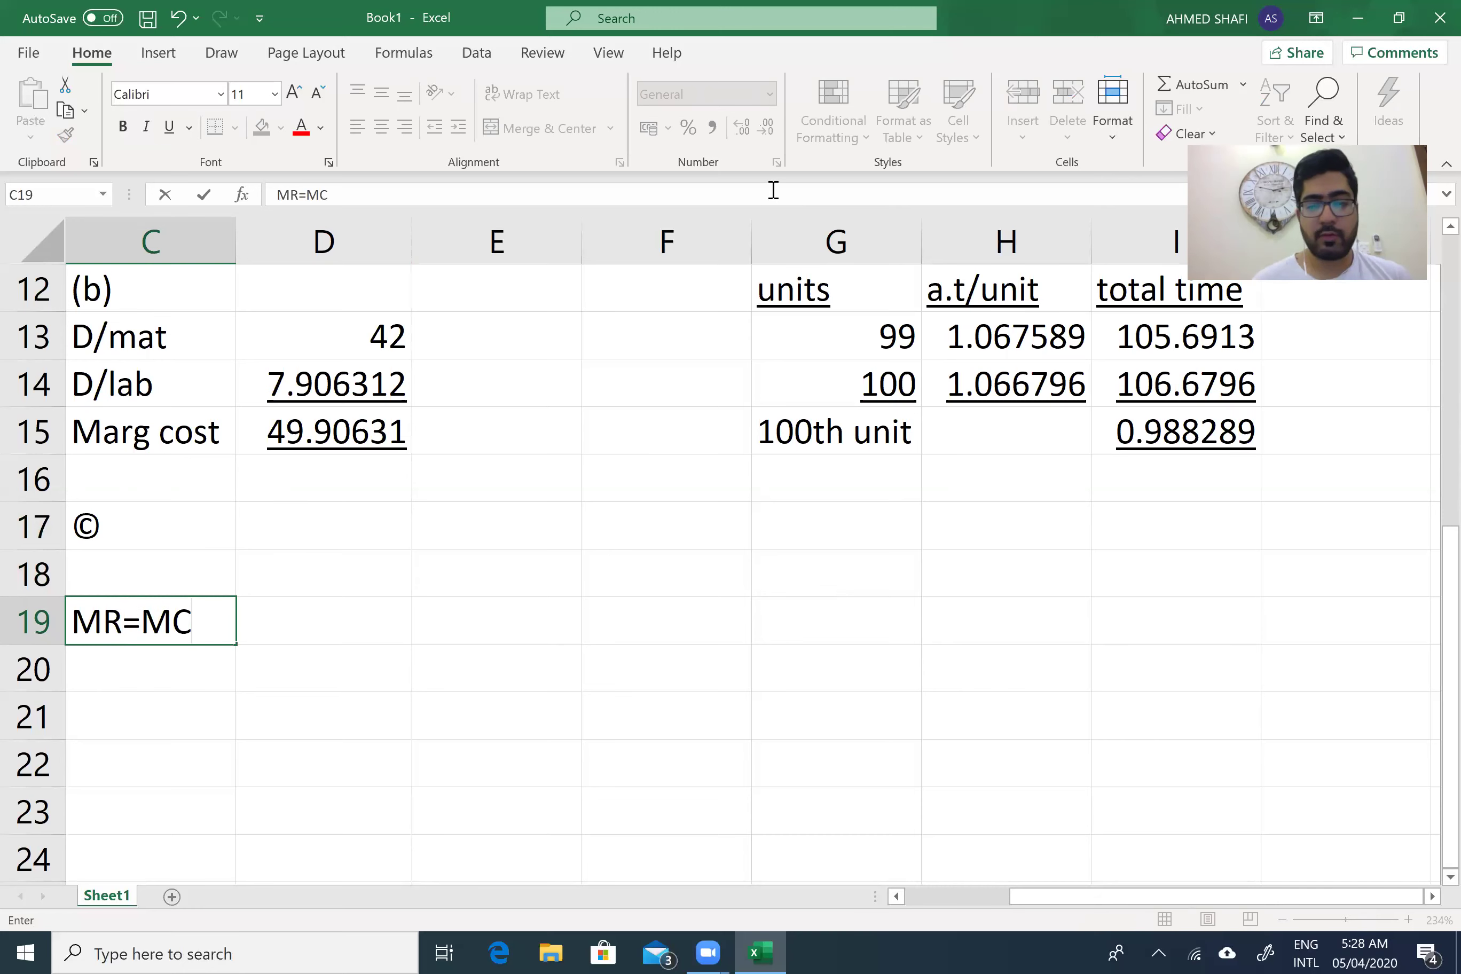
key("Return")
type("a-2b")
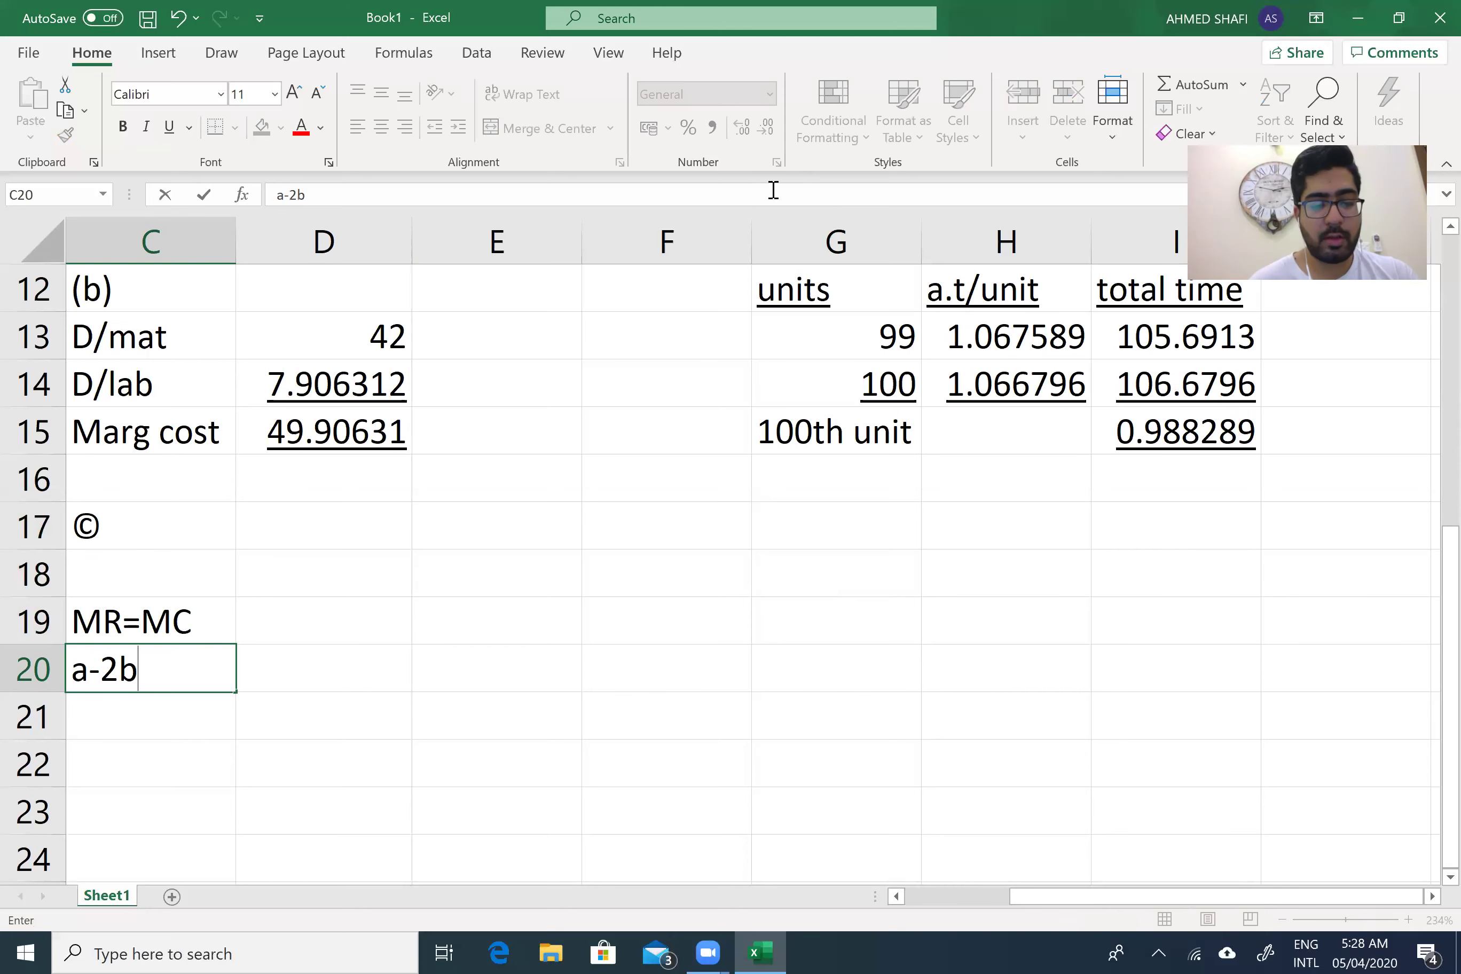
type("q=")
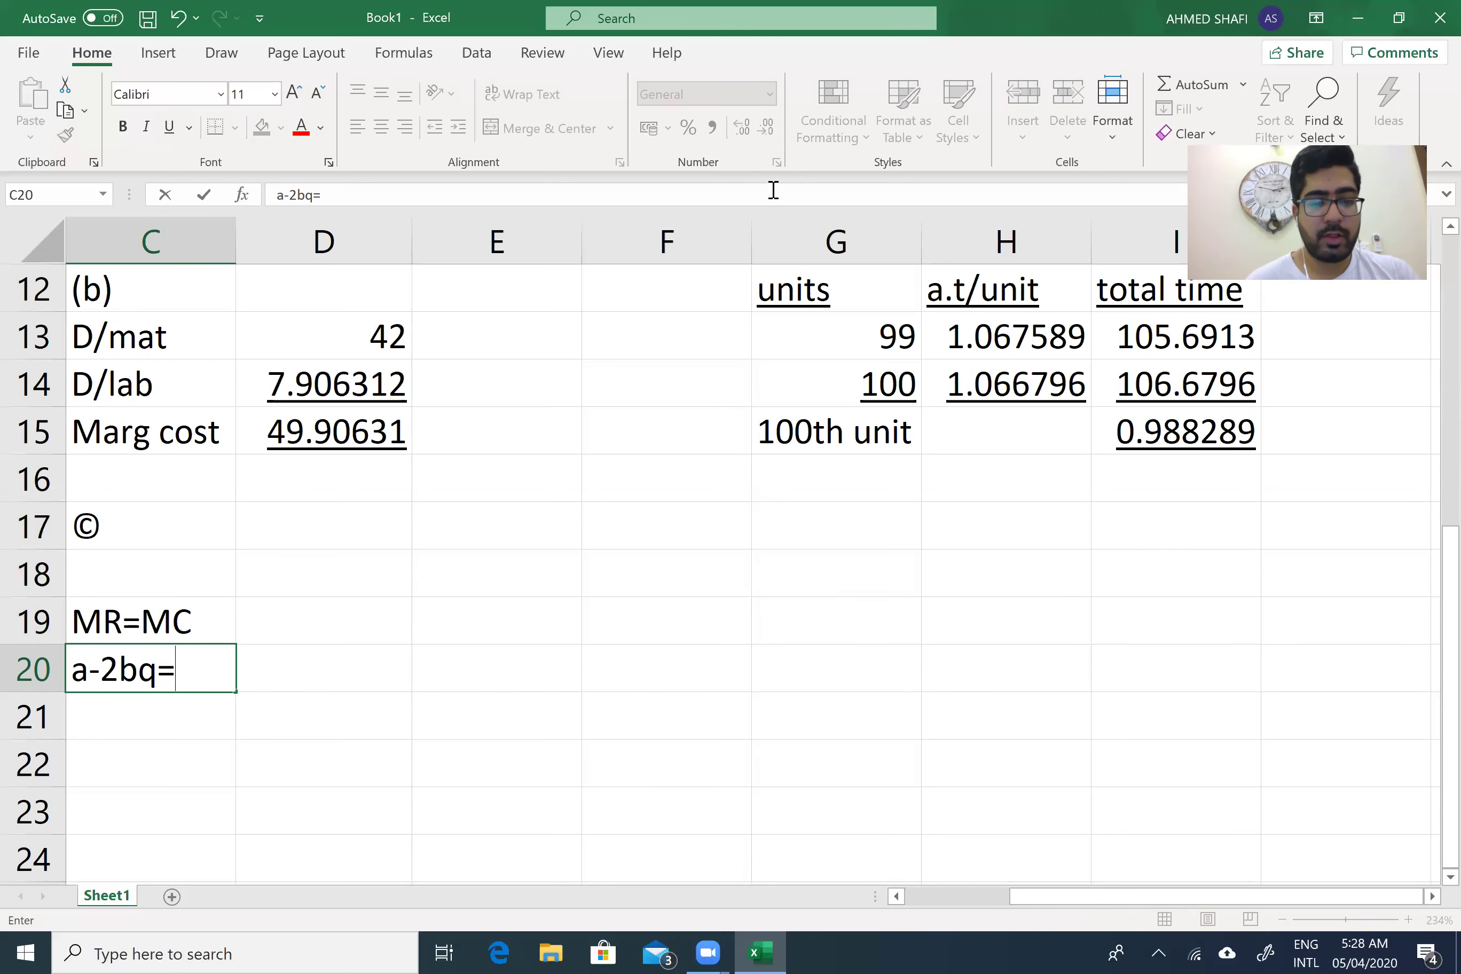
type("49.9")
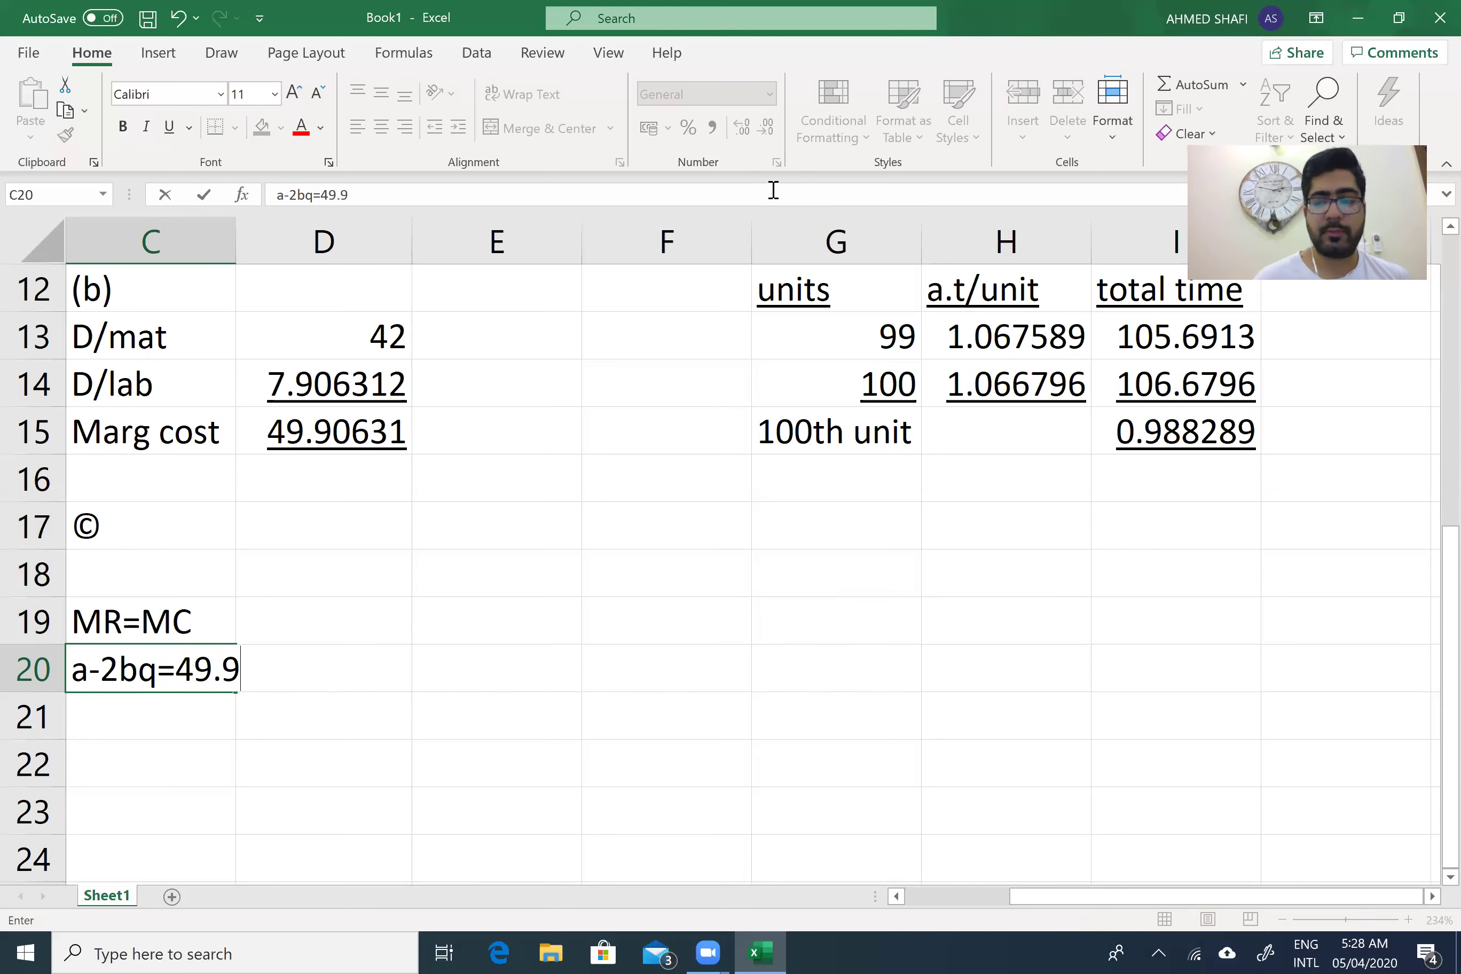
type("0")
key("Return")
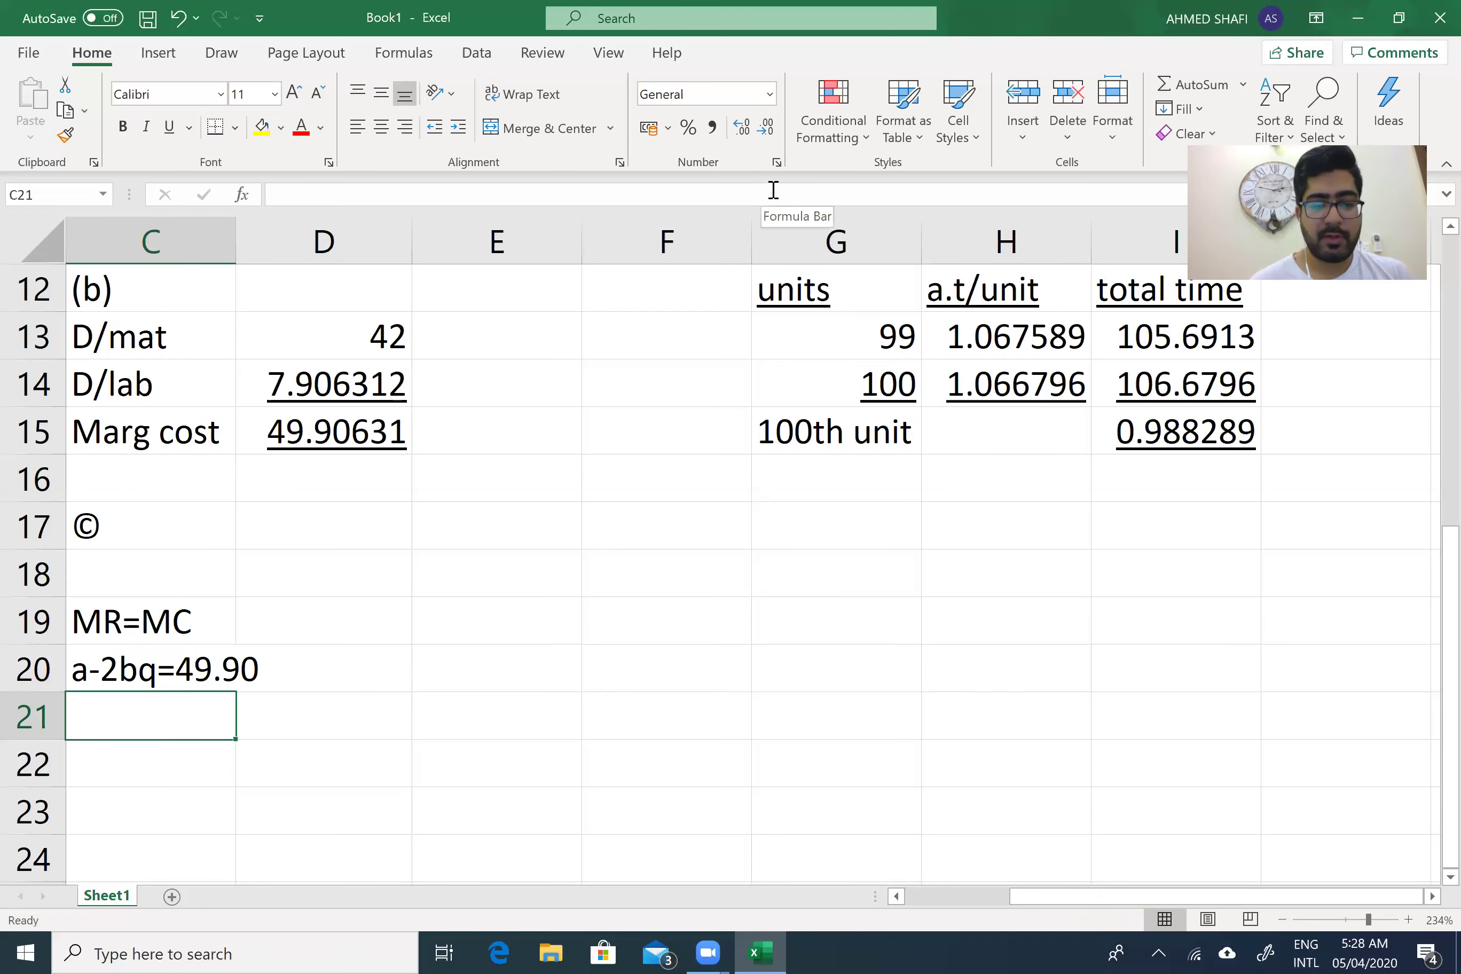
Write the equation with its values substituted, 750-2(0.015)q=49.90, in C21
type("750-")
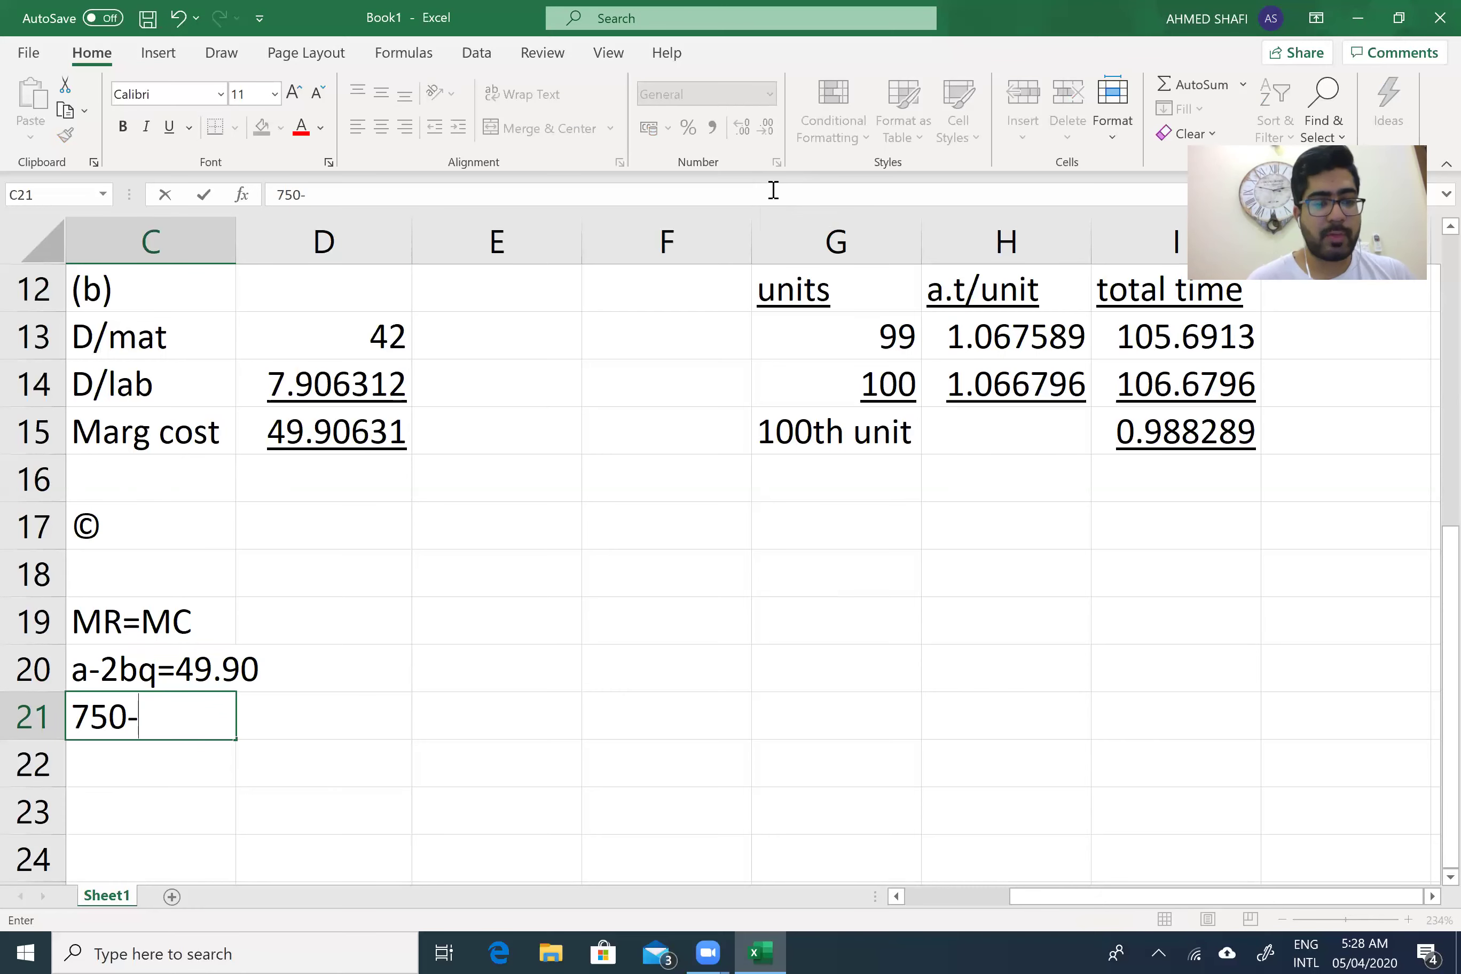
type("2")
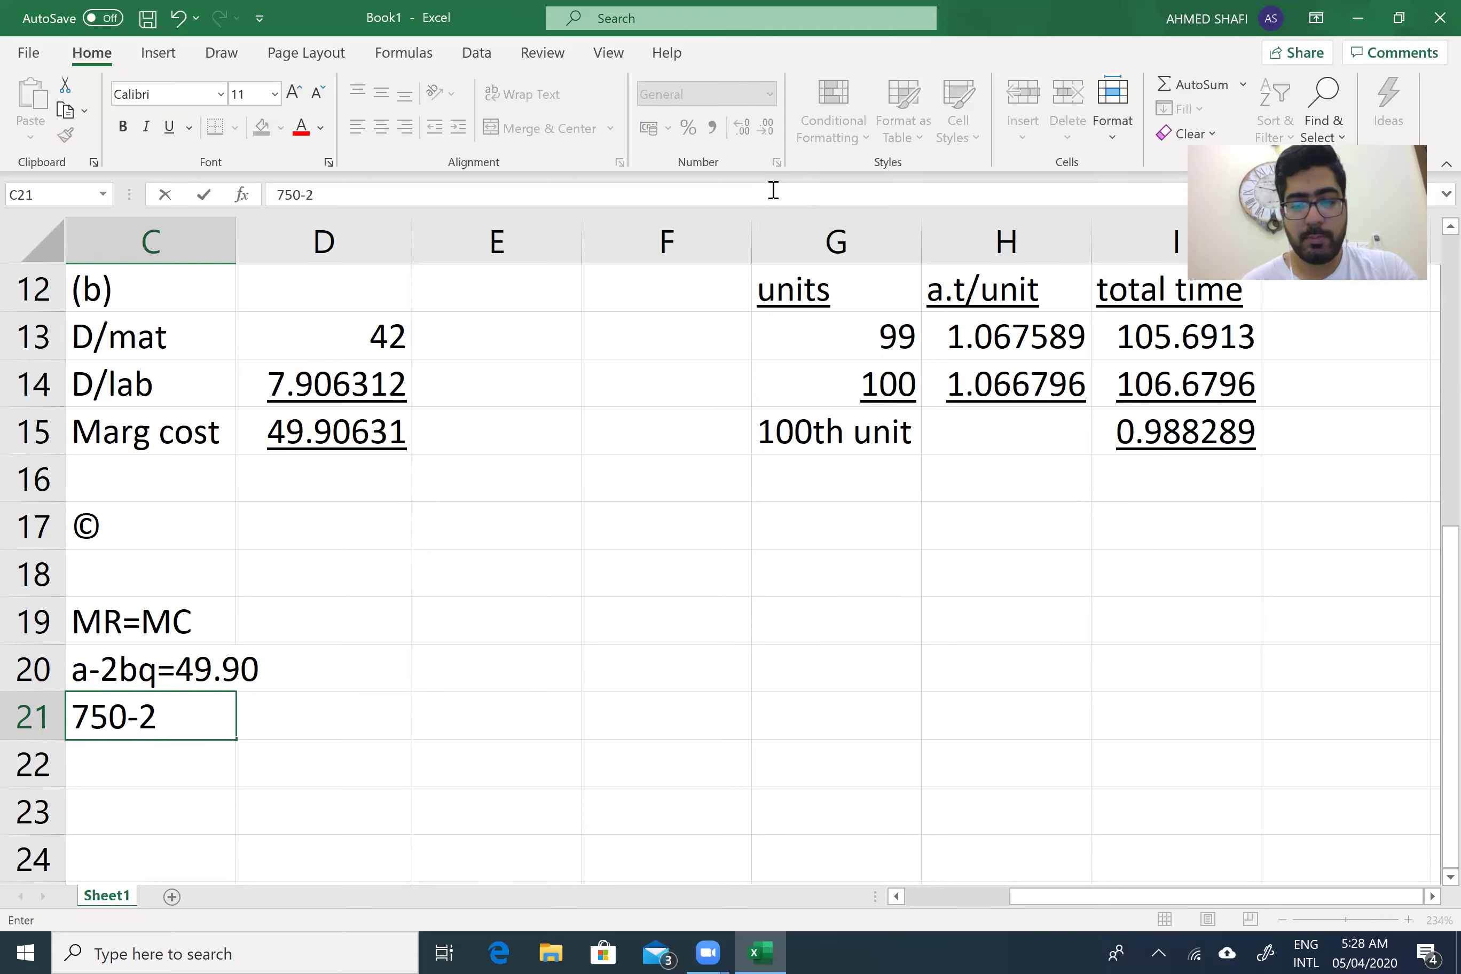
type("(0.0")
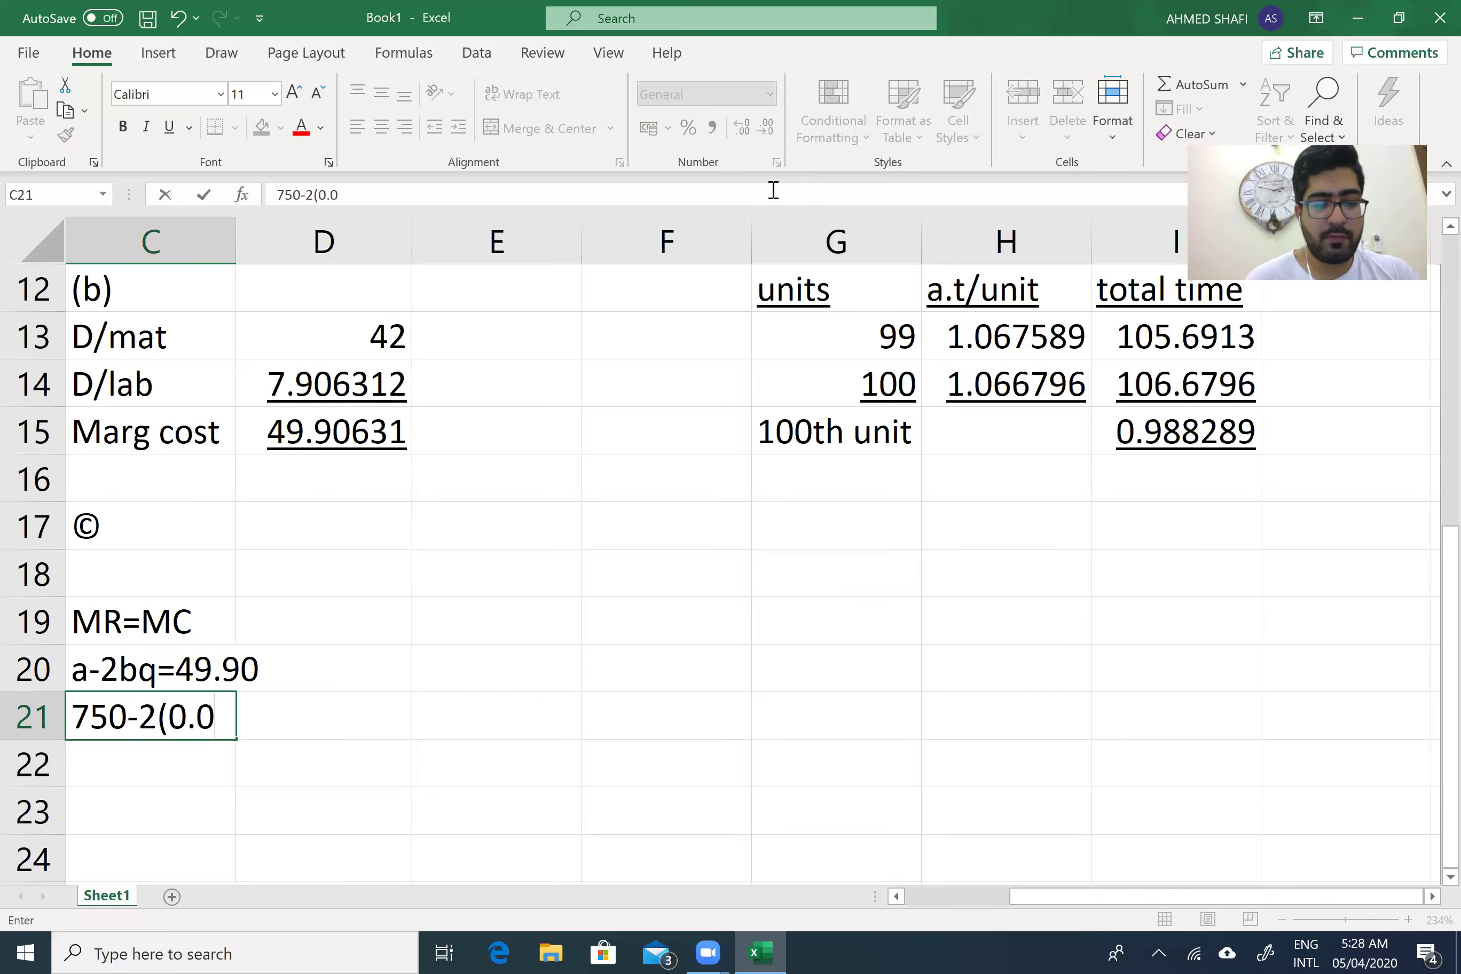
type("15)q")
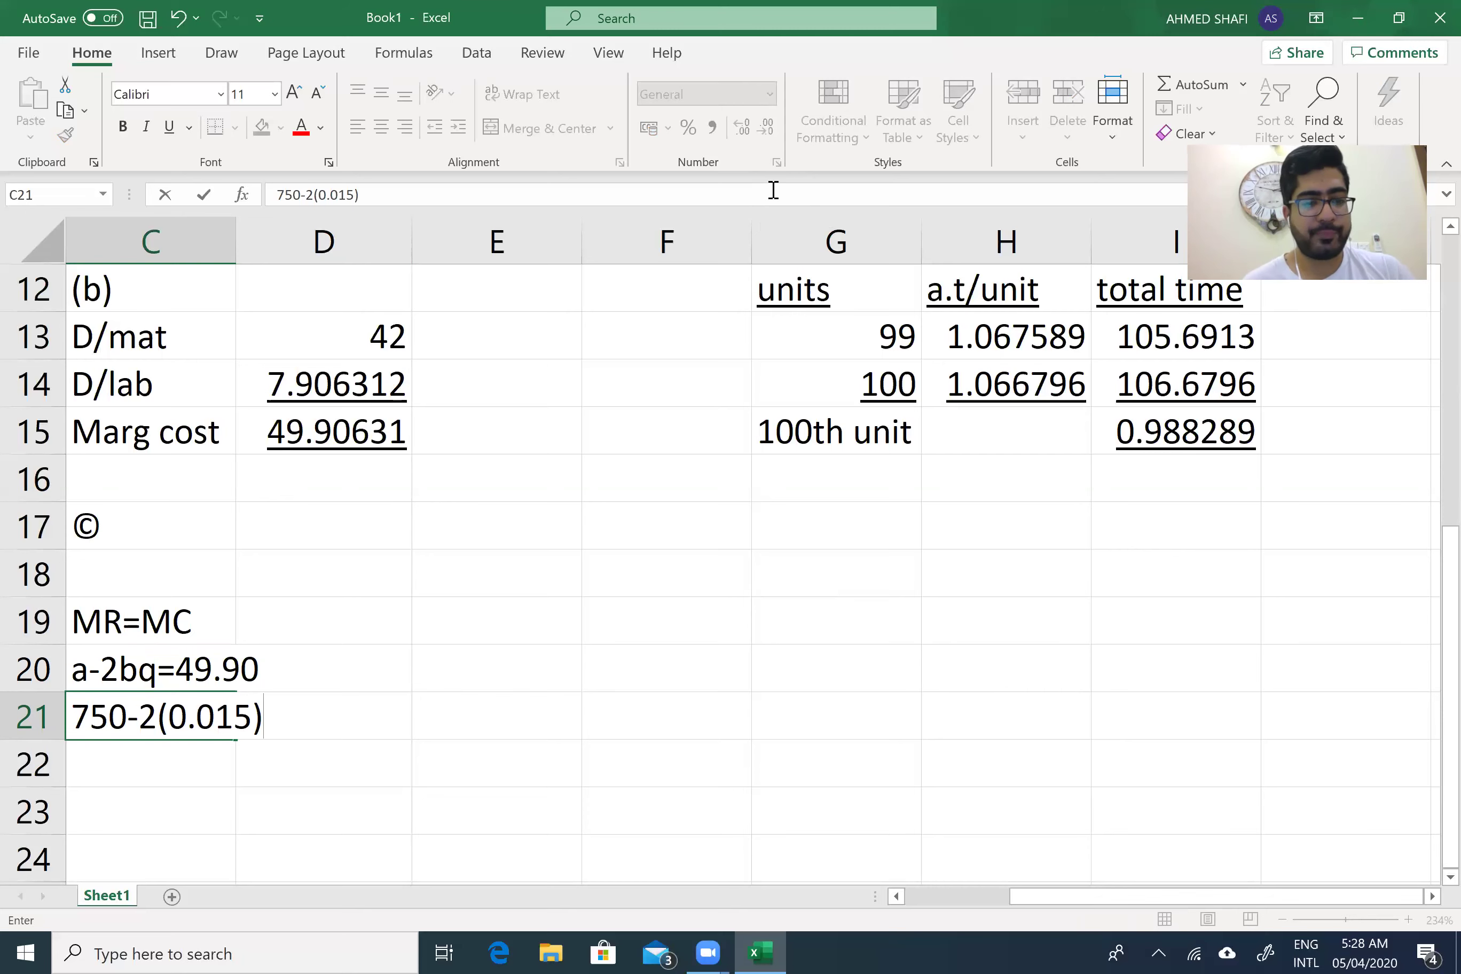
type("=")
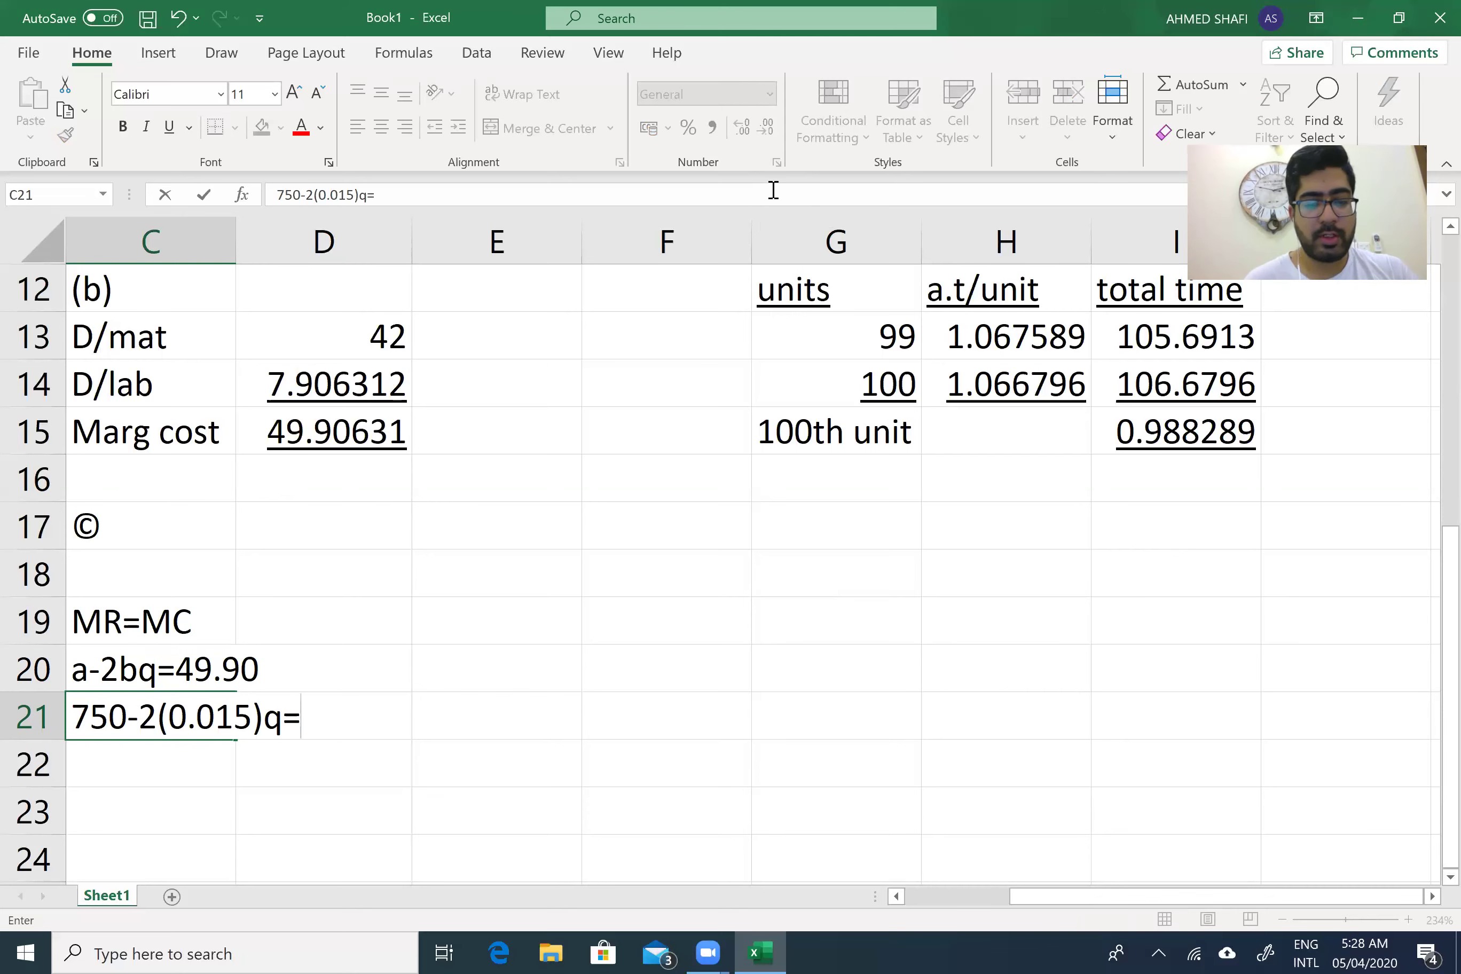
type("49.90")
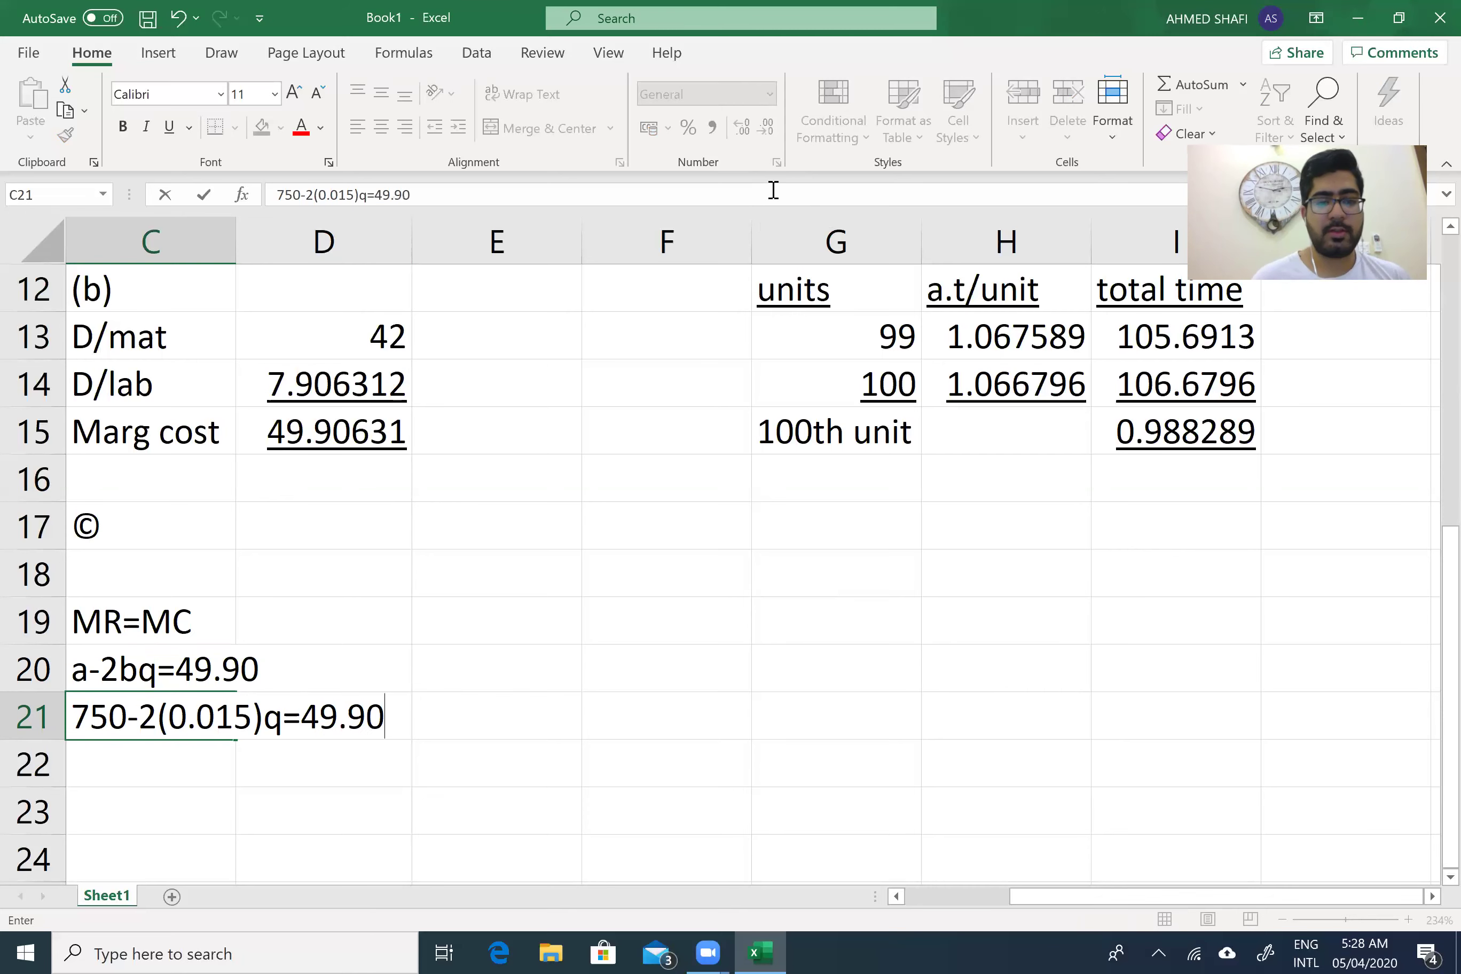
Enter the solved quantity as q=23336 units in C22
left_click(106, 774)
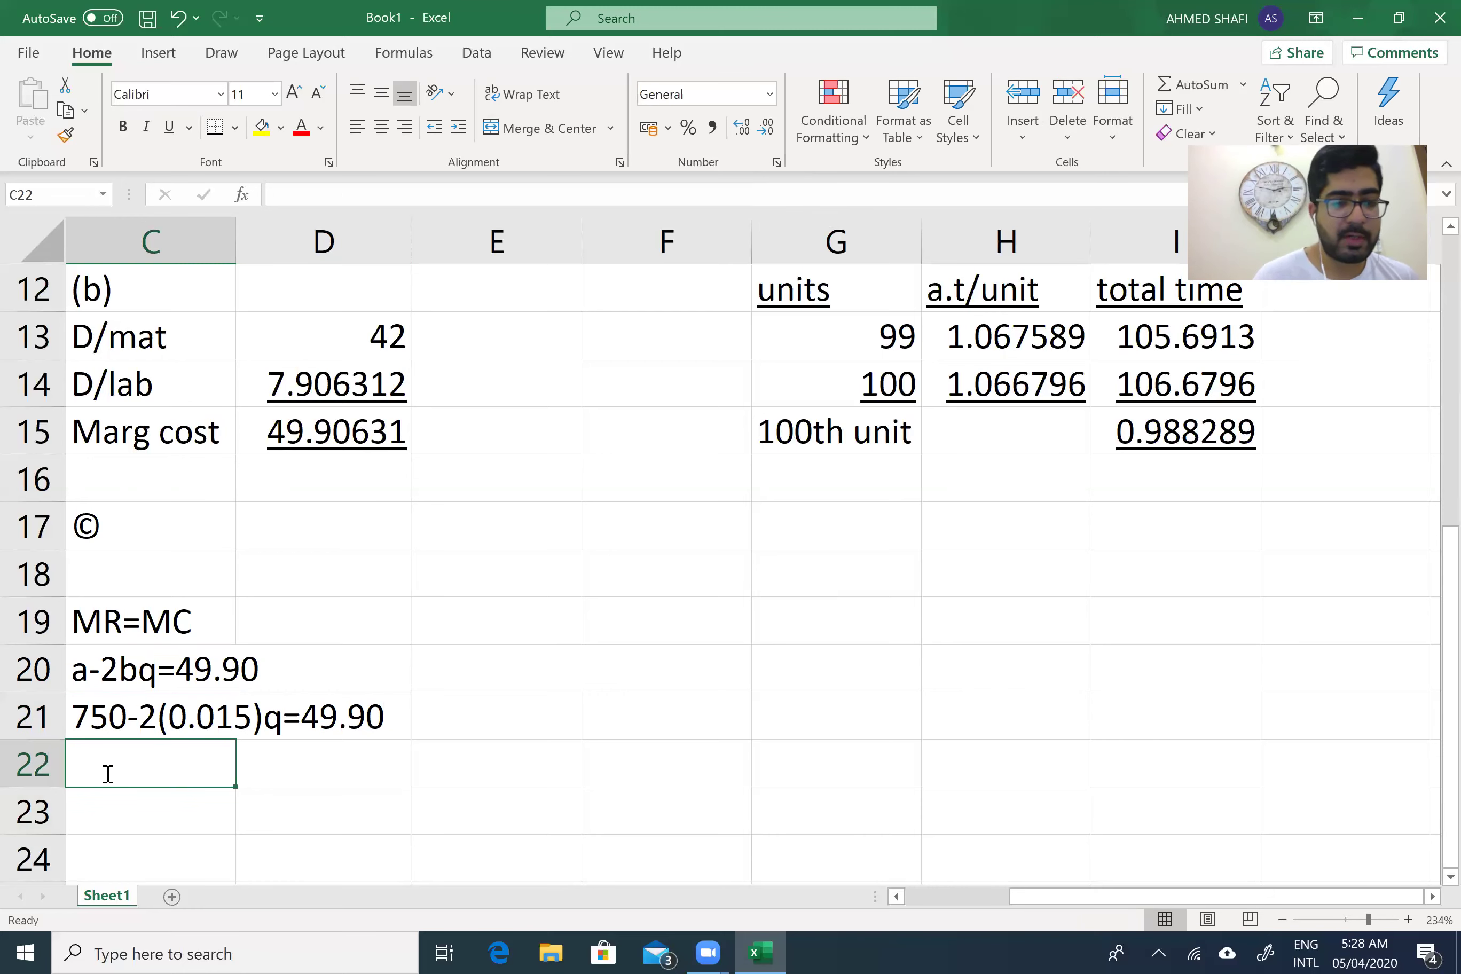
type("q=")
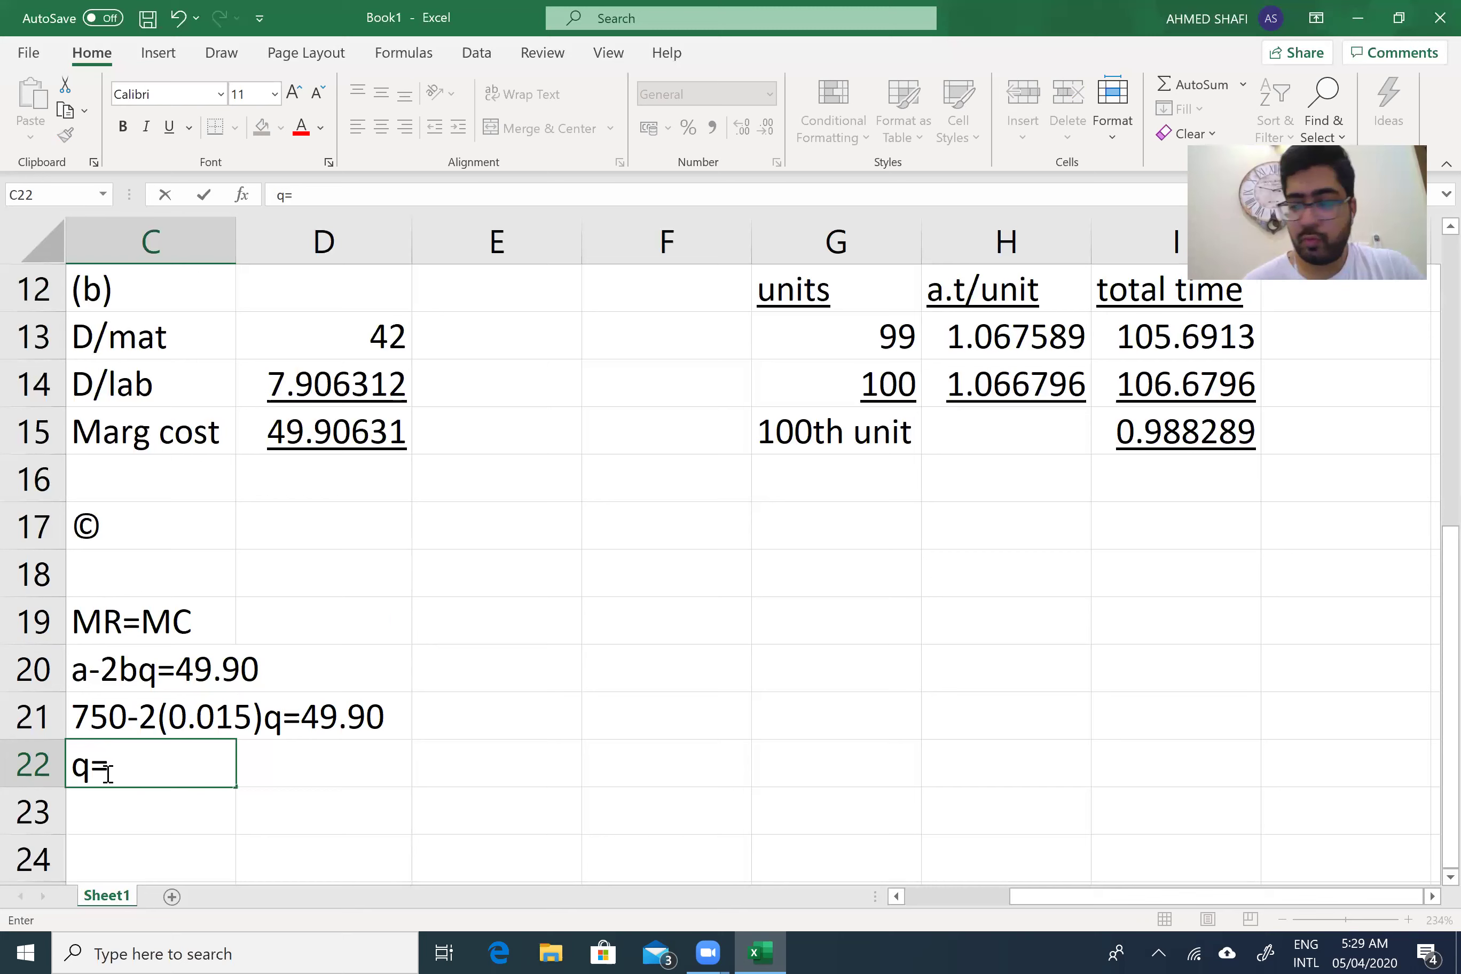
type("233")
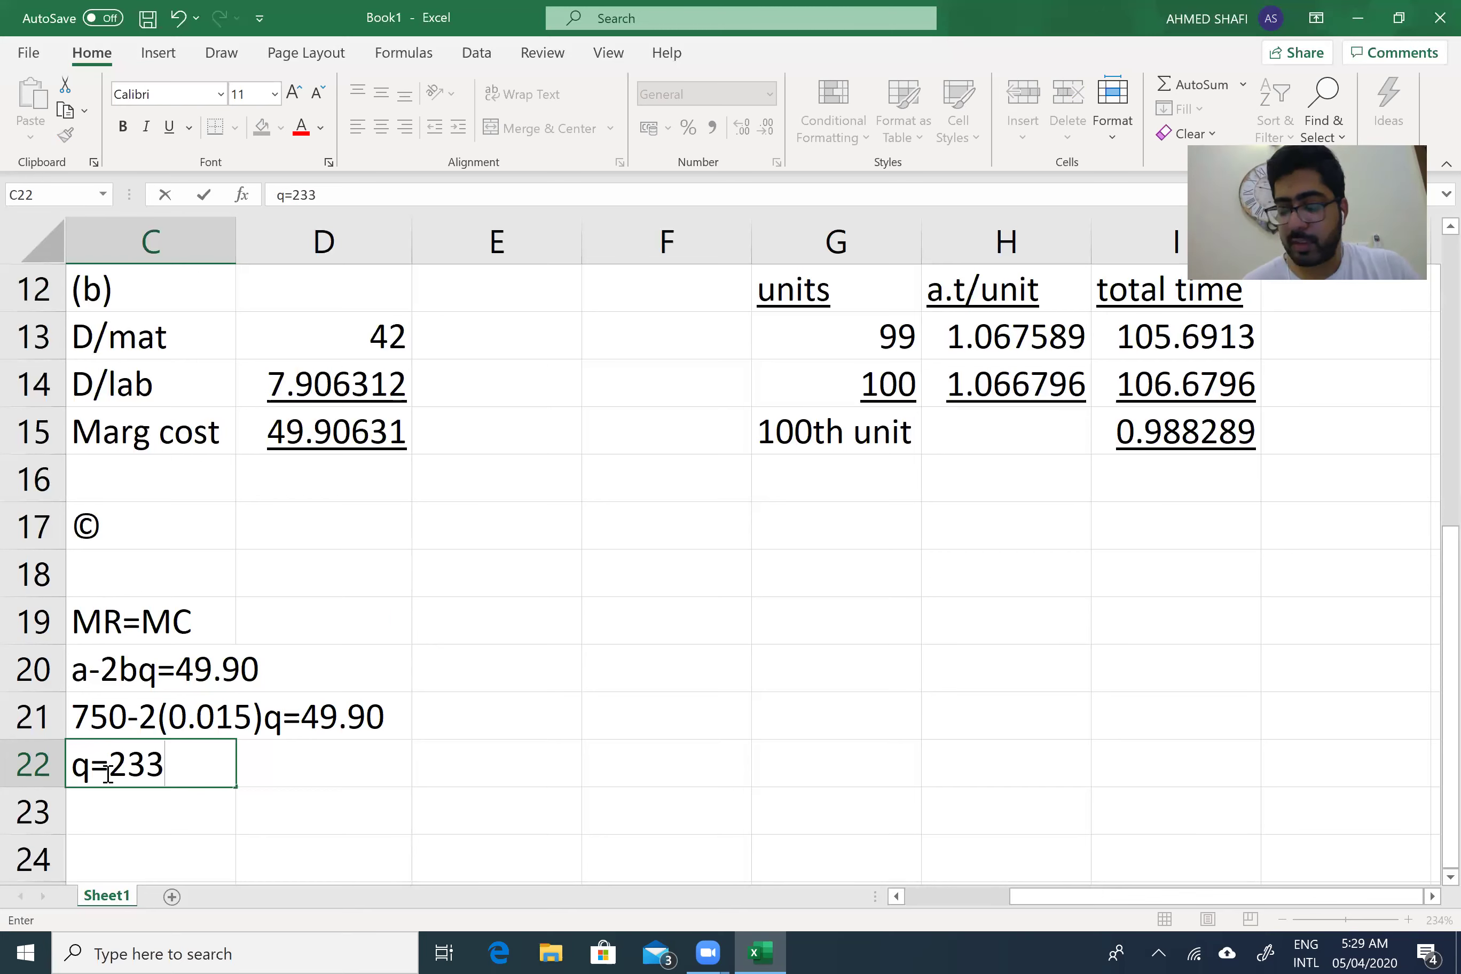
type("3")
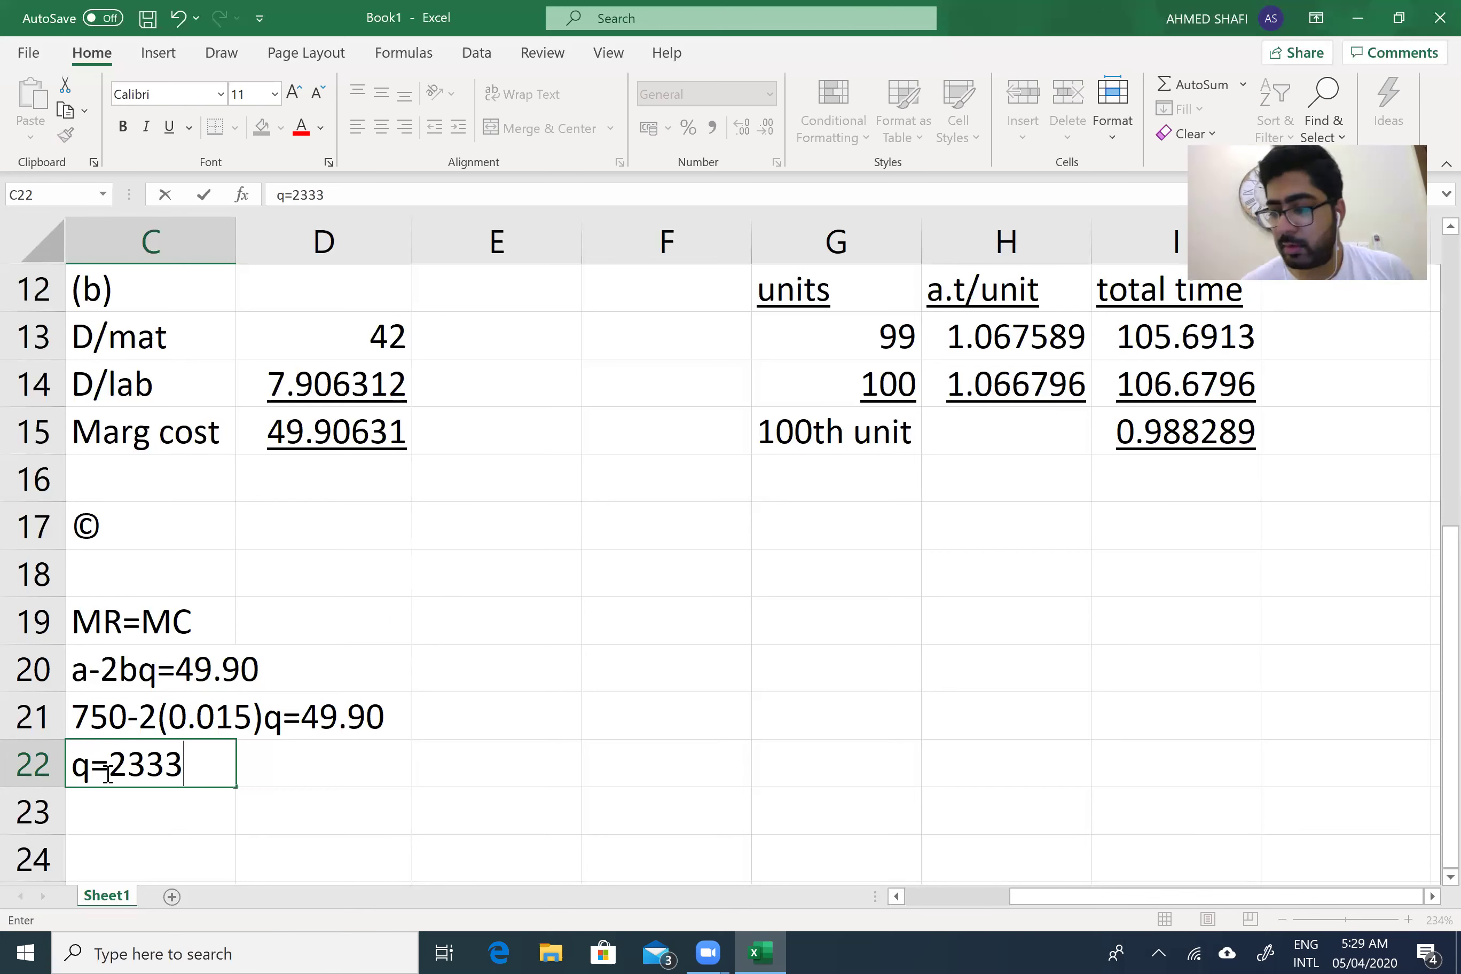
type("6 ")
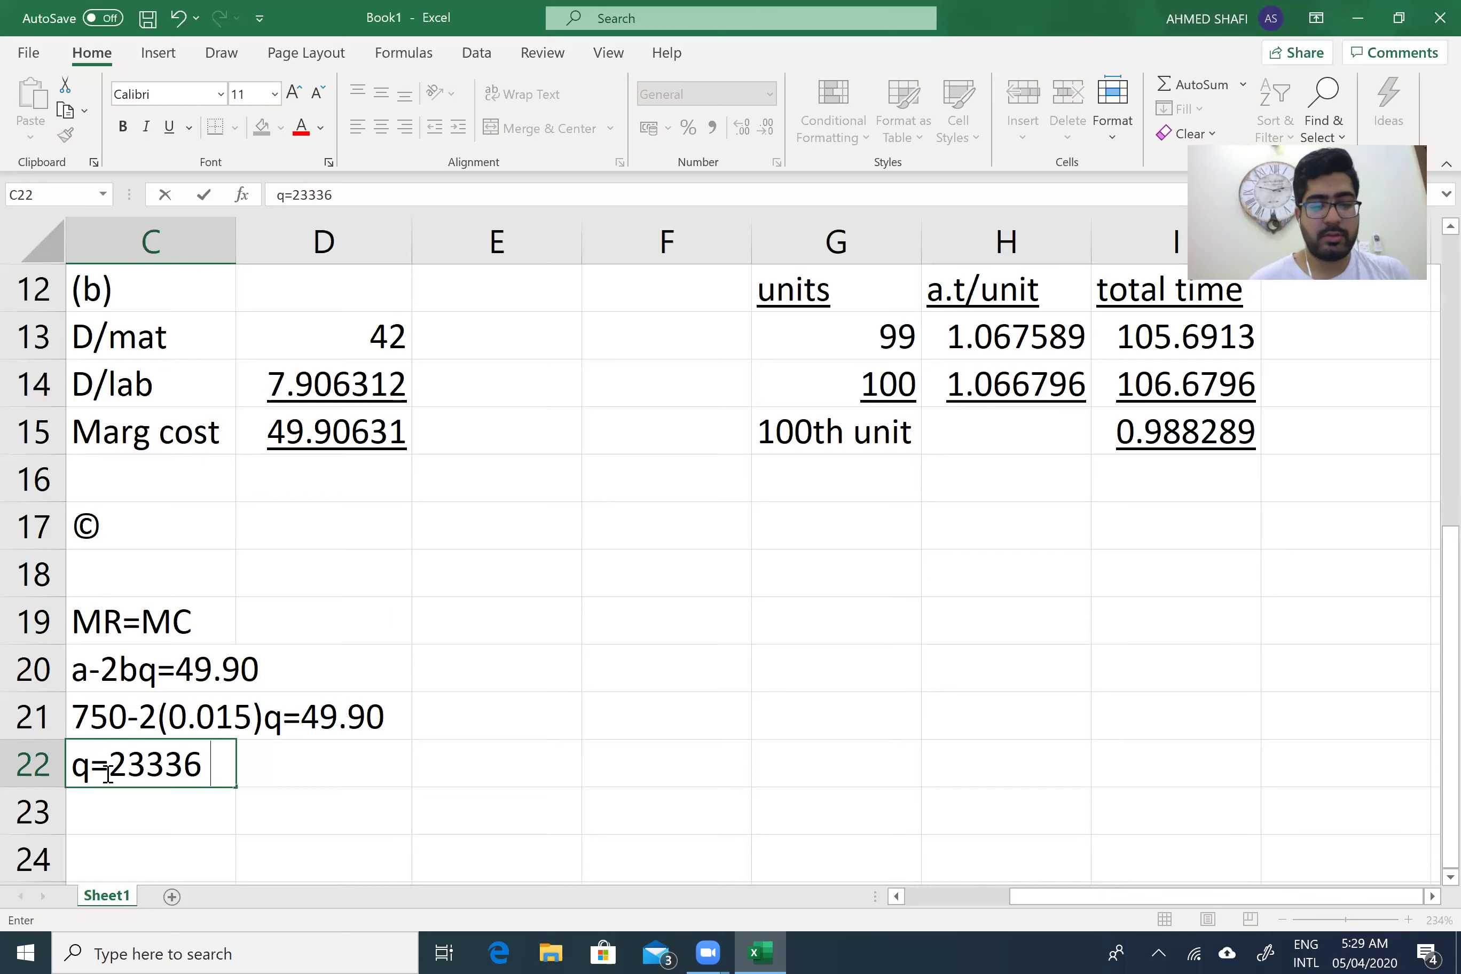
type("hnn")
key("BackSpace")
key("BackSpace")
key("BackSpace")
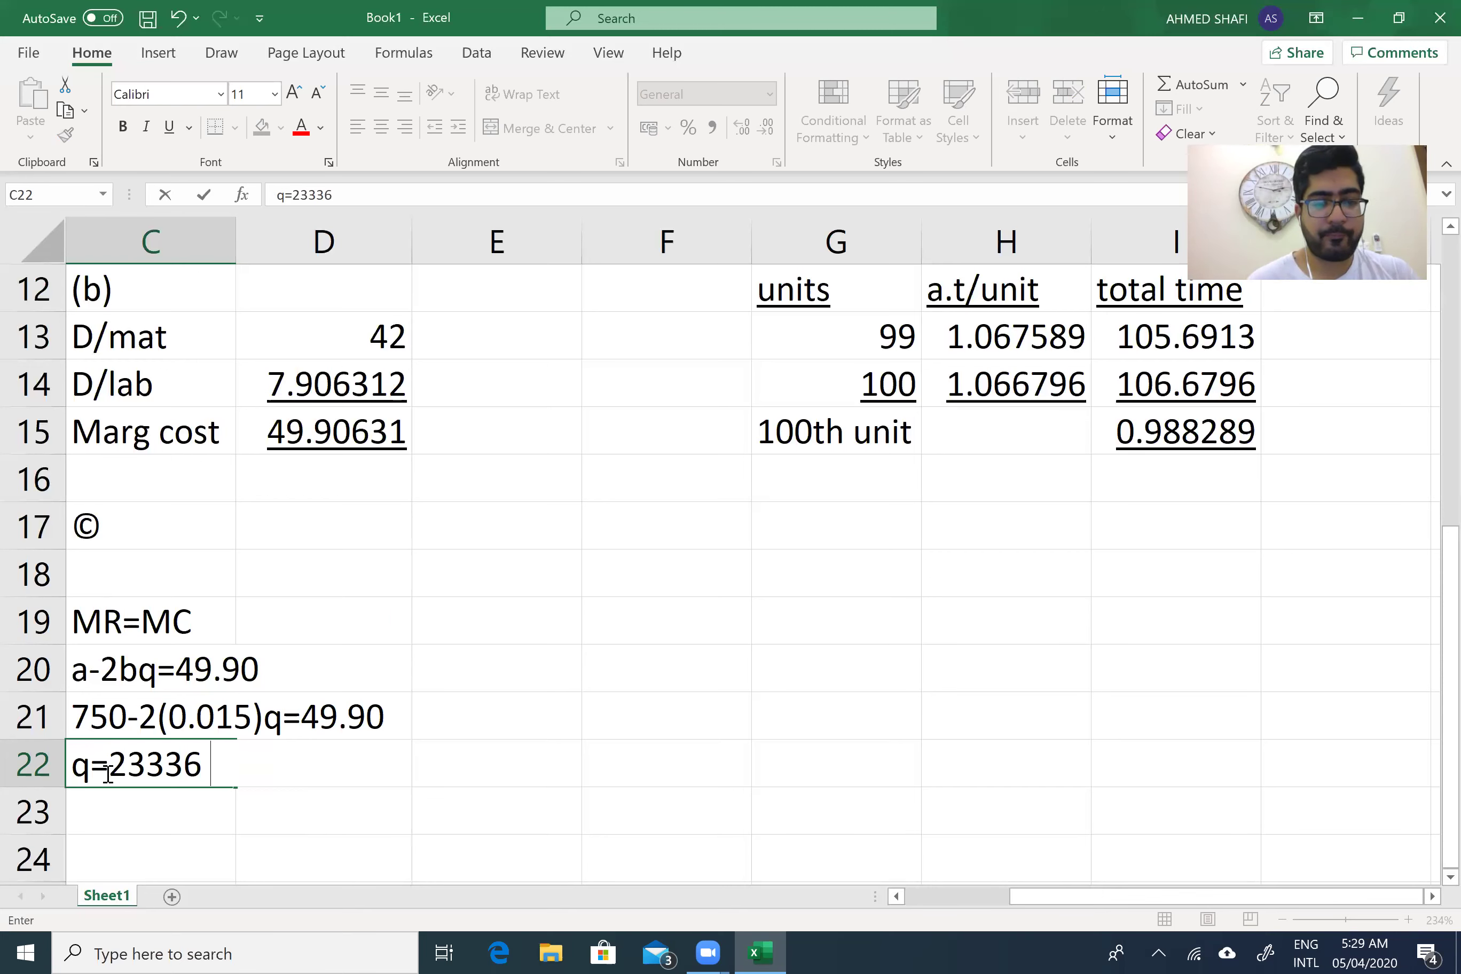
type("units")
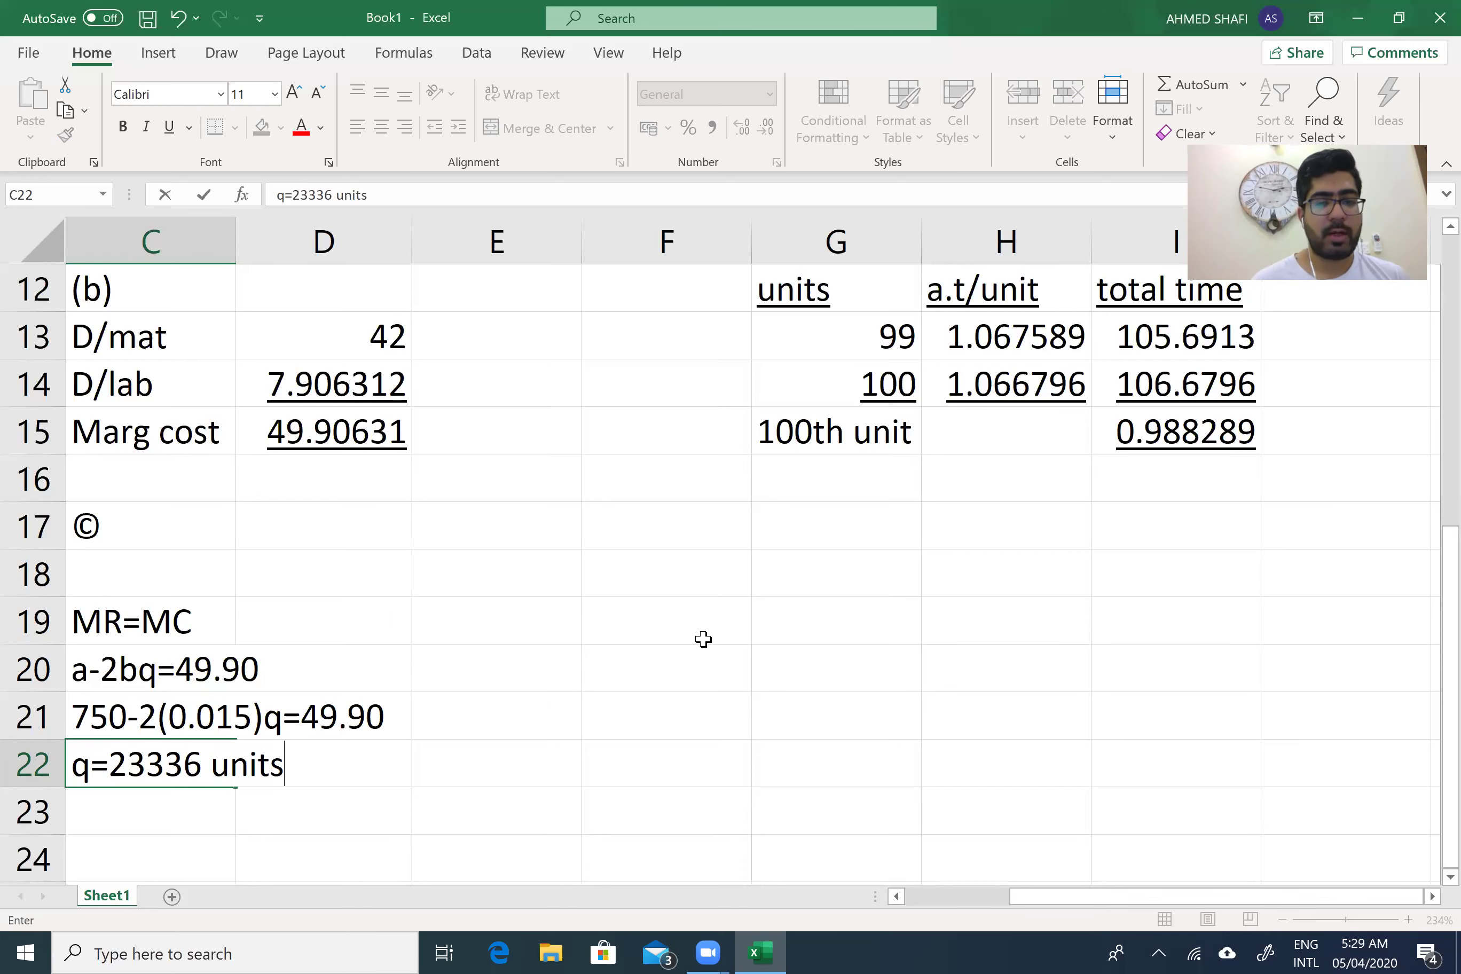
Enter the price equation P=a-bq in G19, beside the MR=MC line
left_click(813, 605)
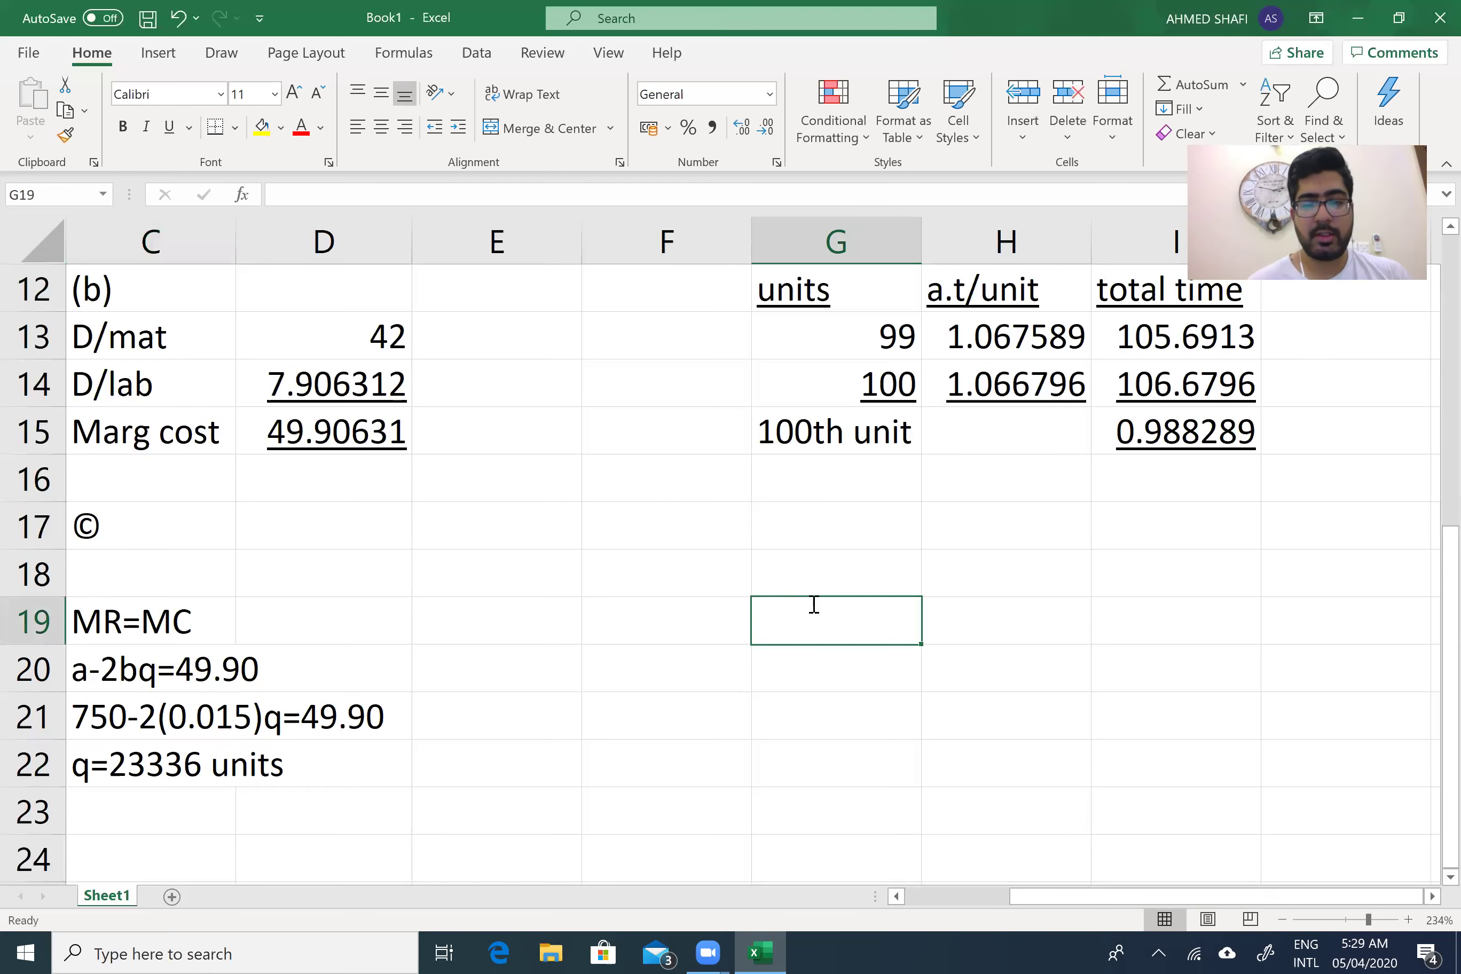
type("P=a-")
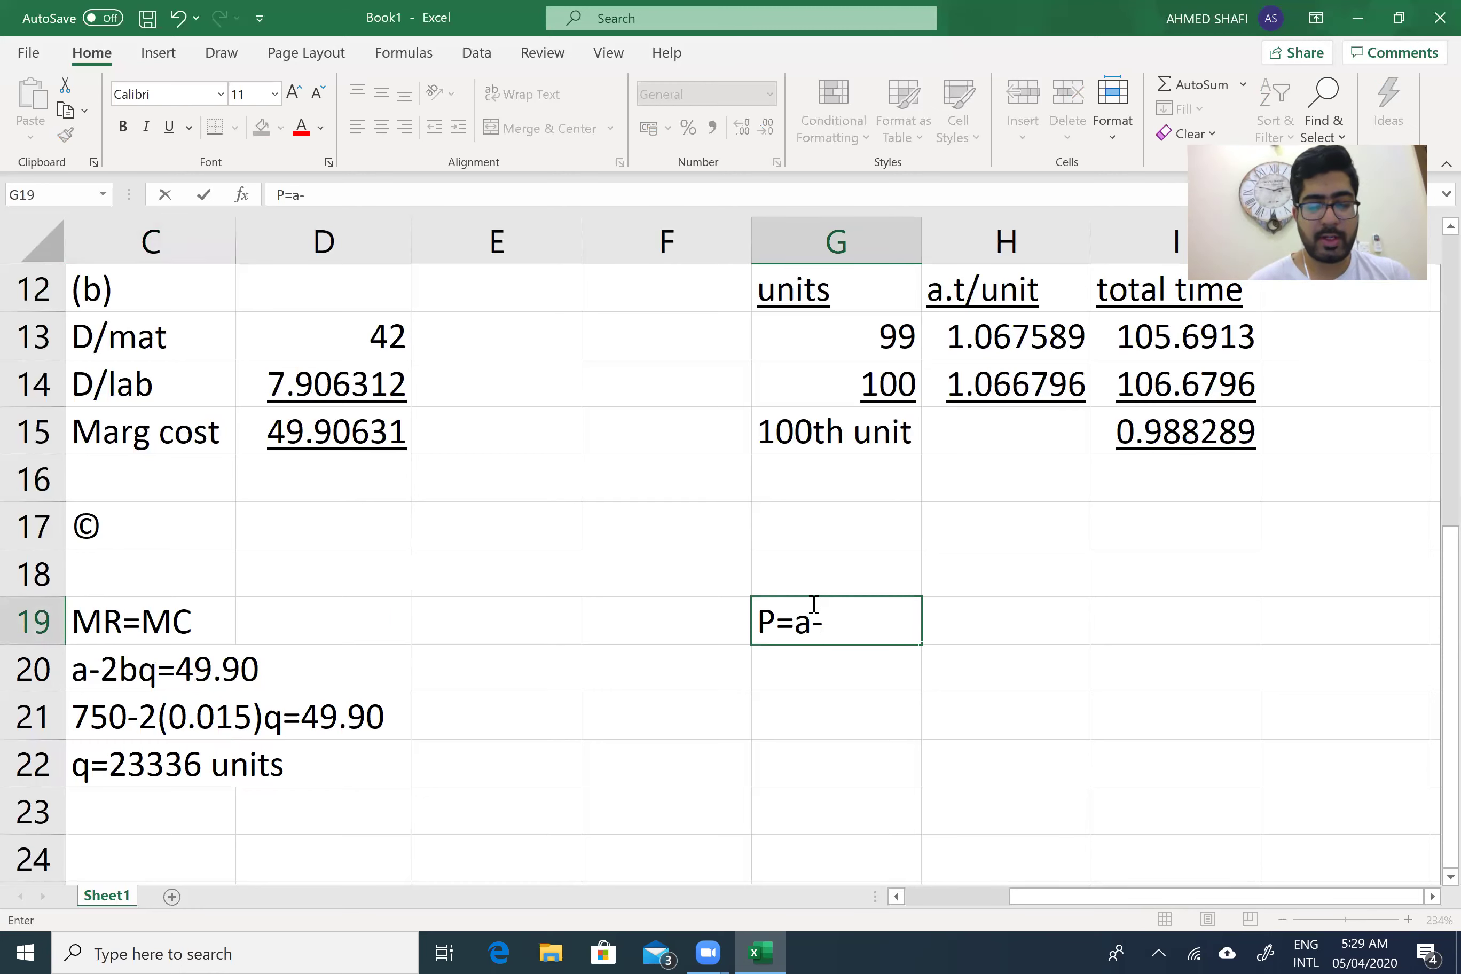
type("bq")
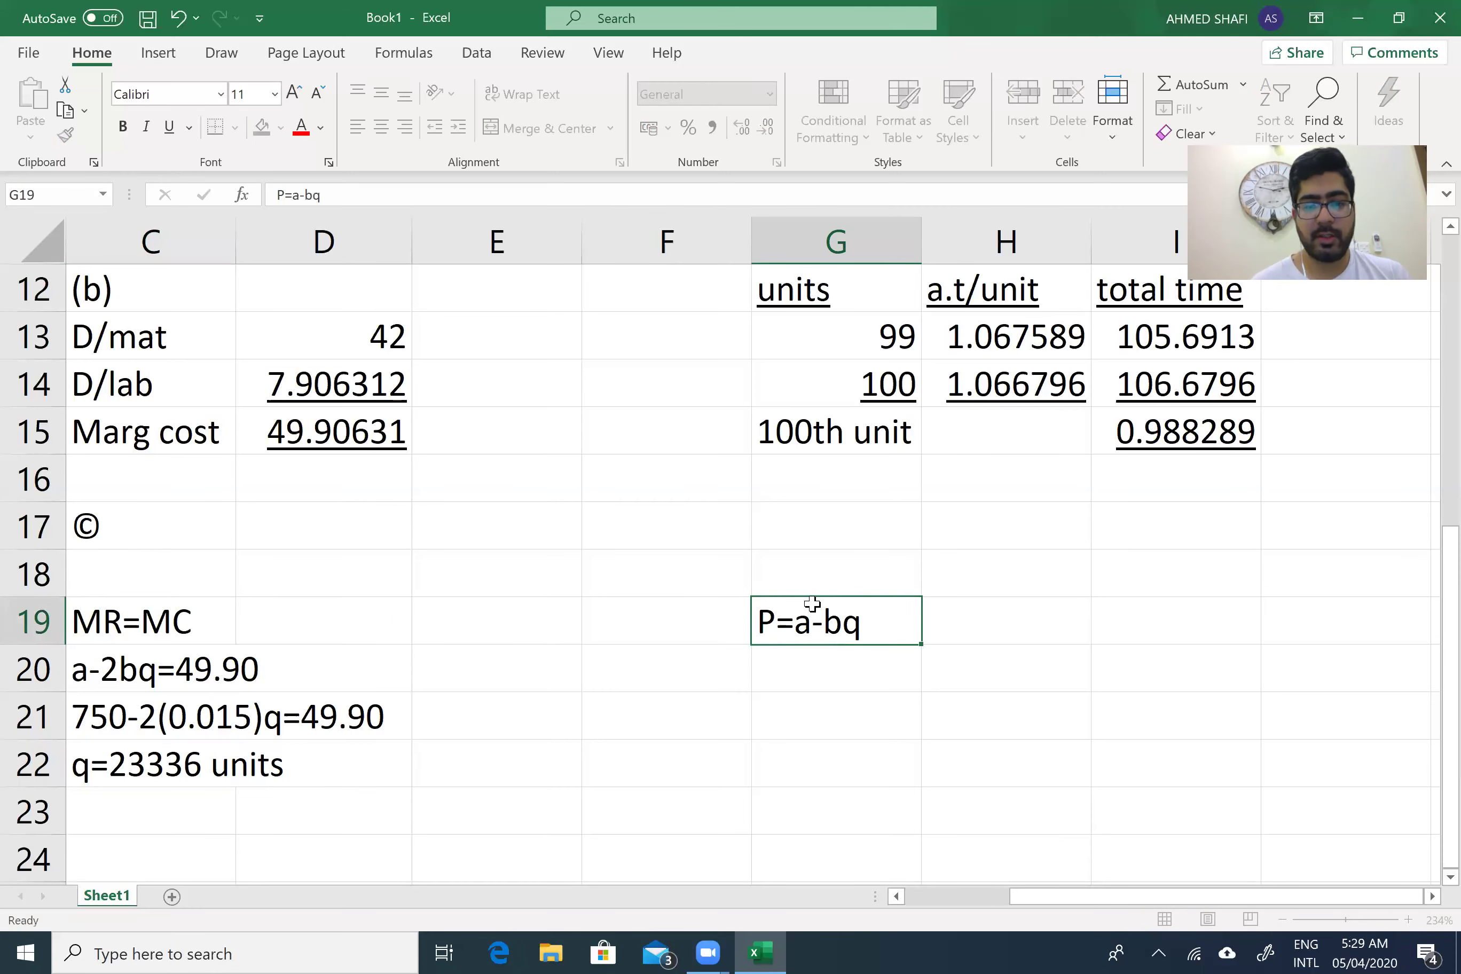
key("Return")
Write the price equation with its values substituted, P=750-(0.015)(23336), in G20
type("P")
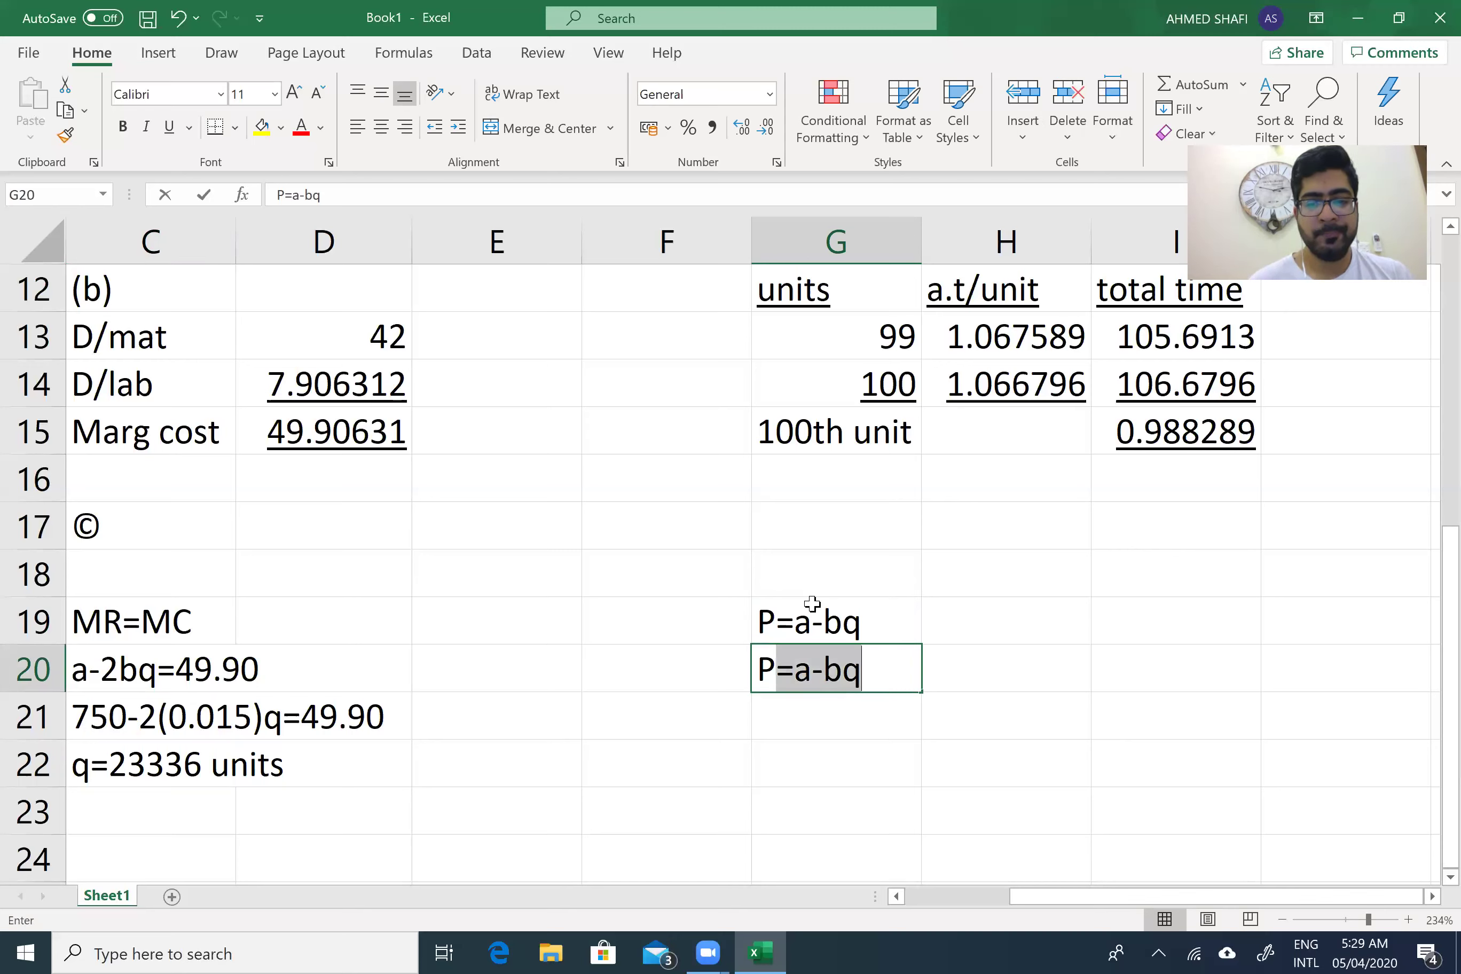
type("=75")
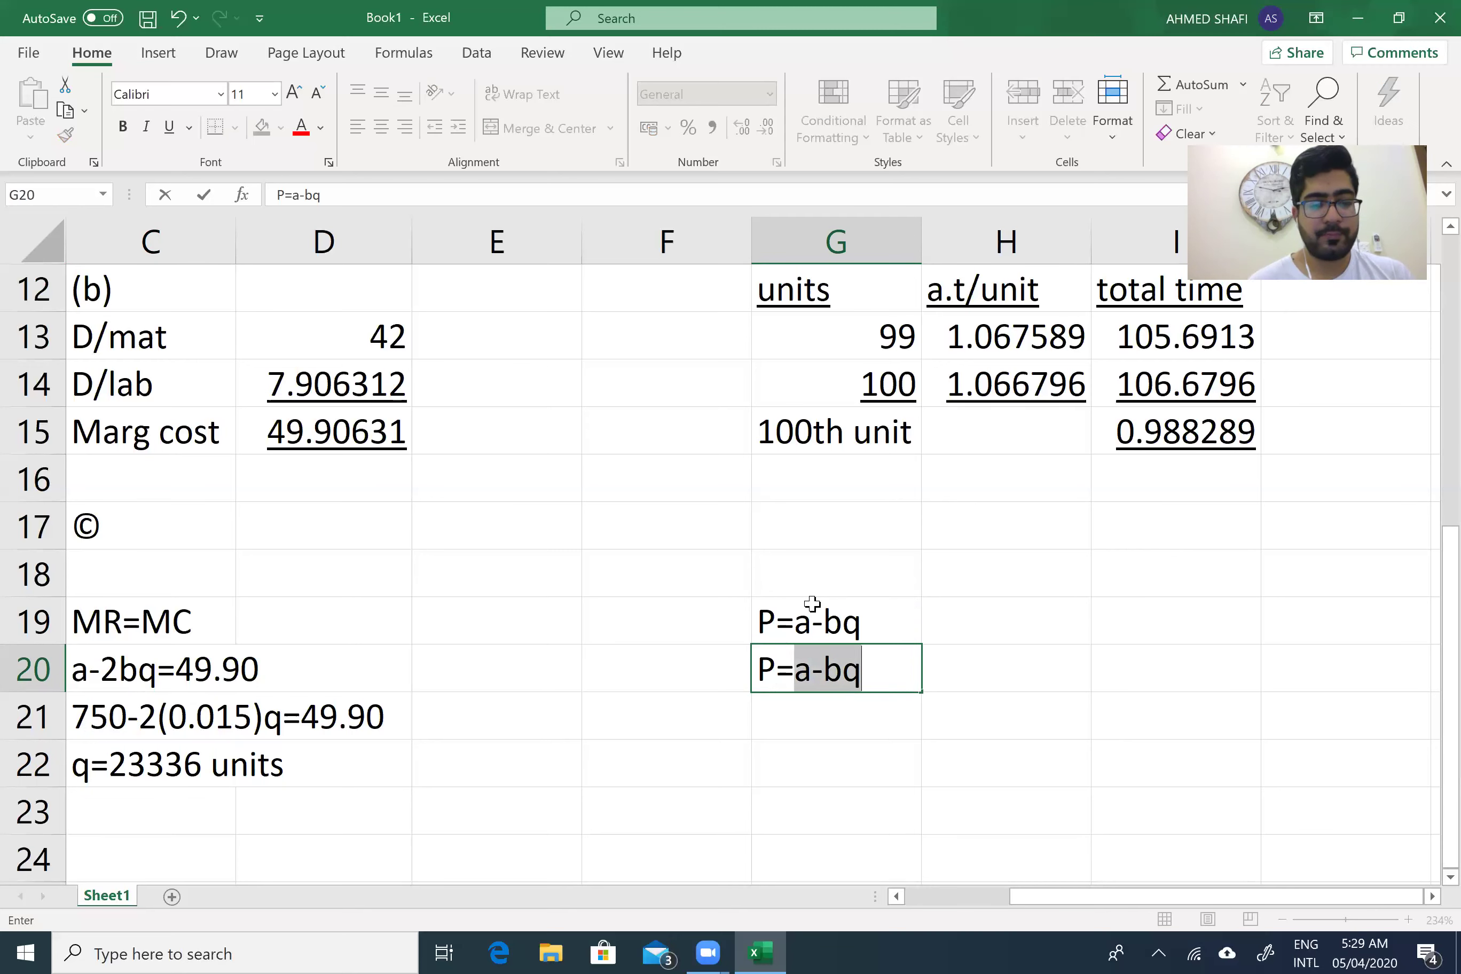
type("0-")
type("0.015")
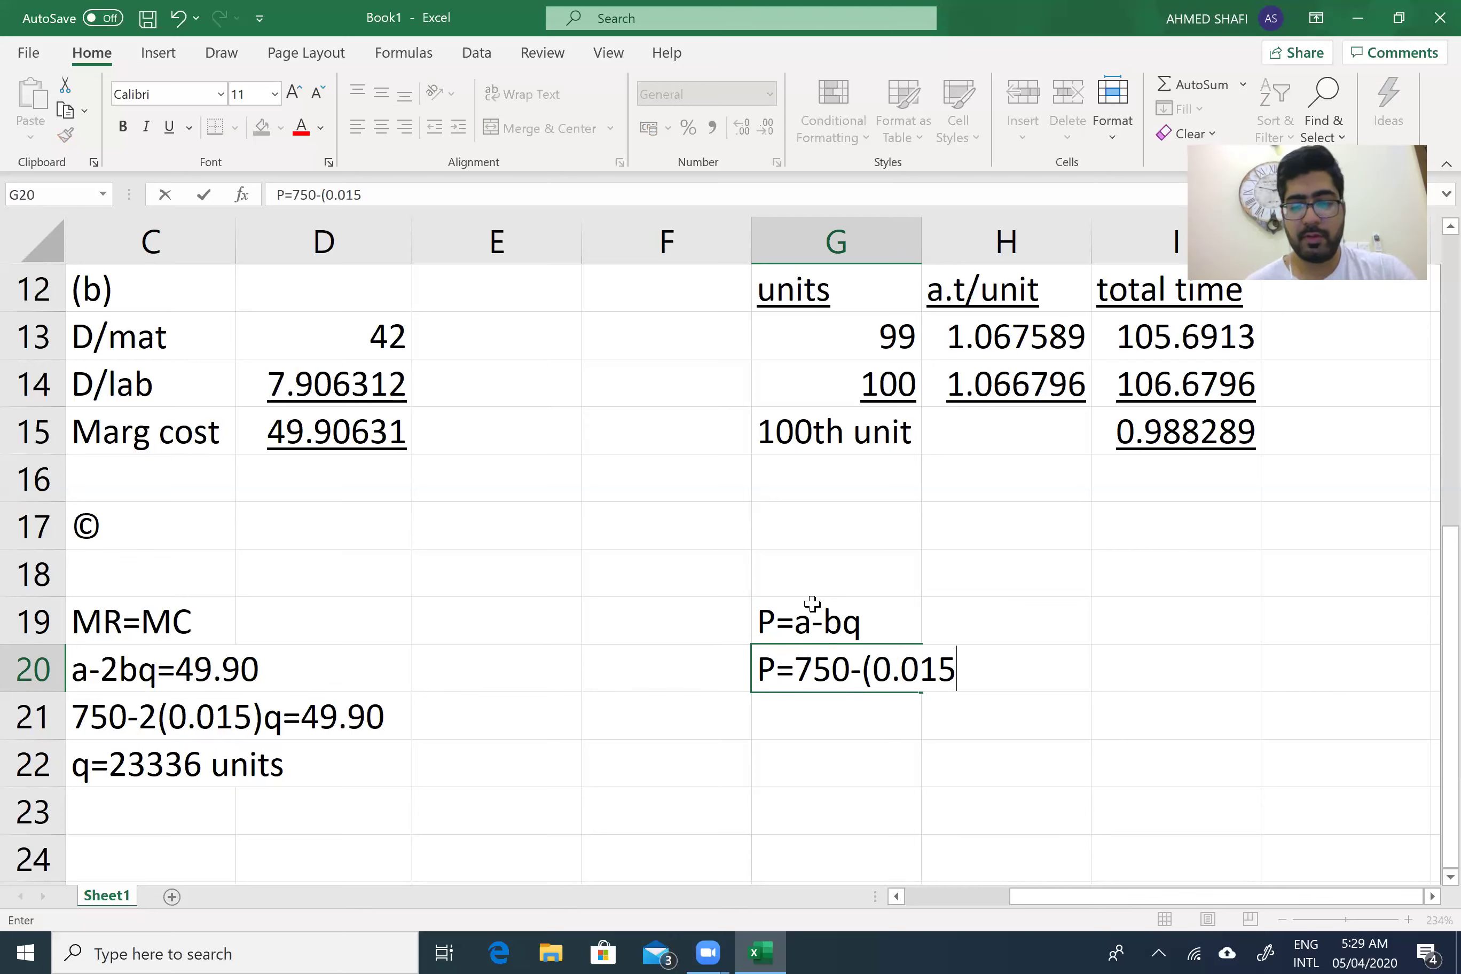
type(")(23336")
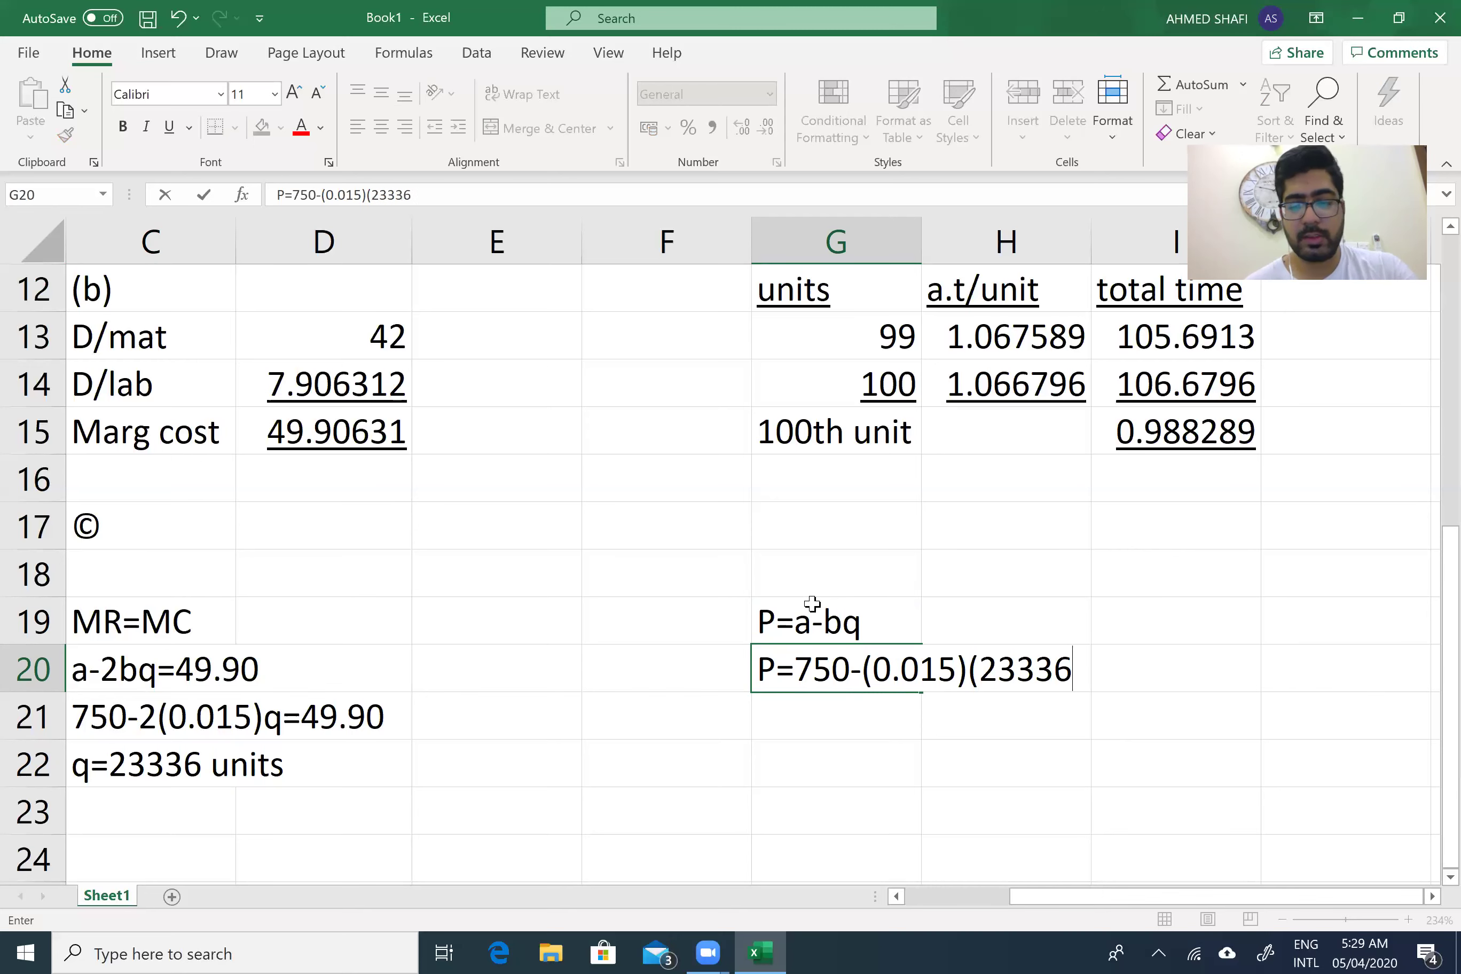
type(")")
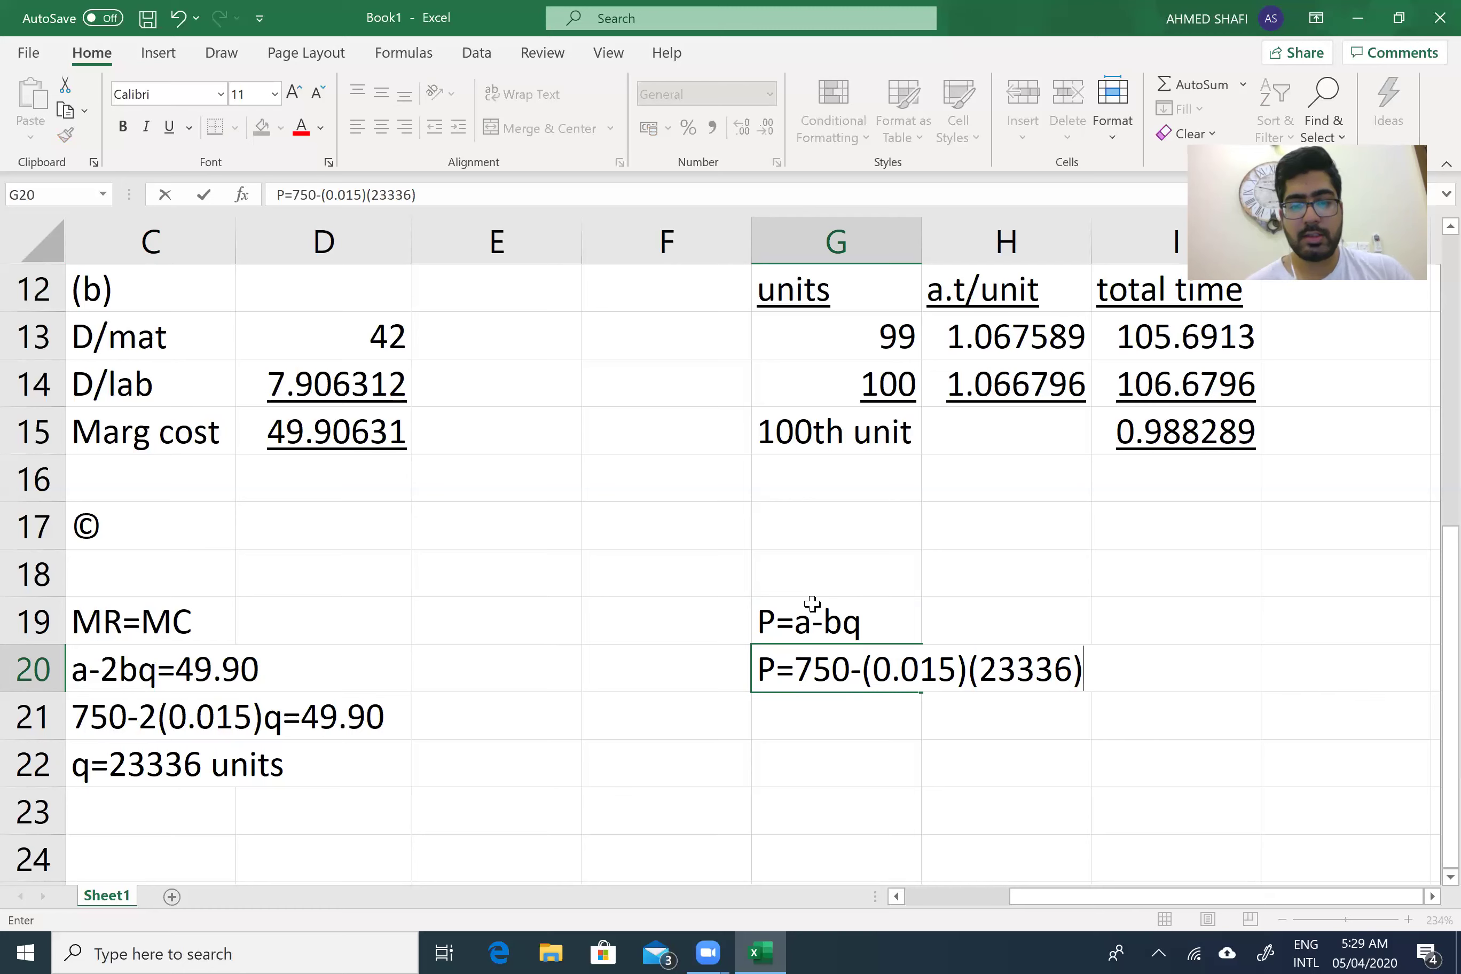
Enter the solved price as P=400 in G21, below the substituted price equation
left_click(780, 728)
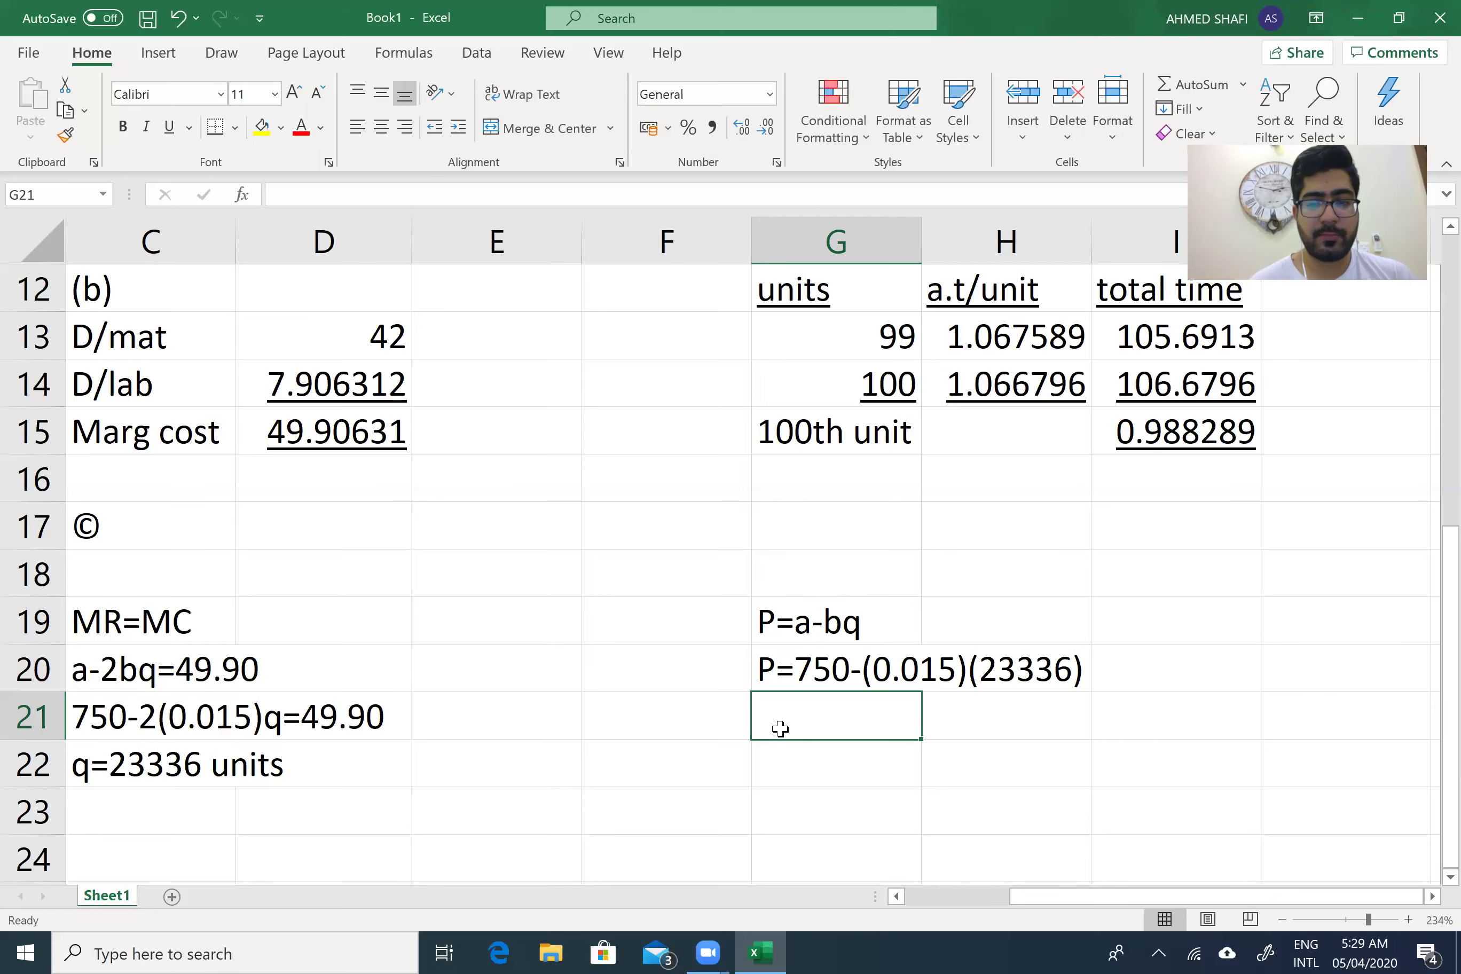
type("P=")
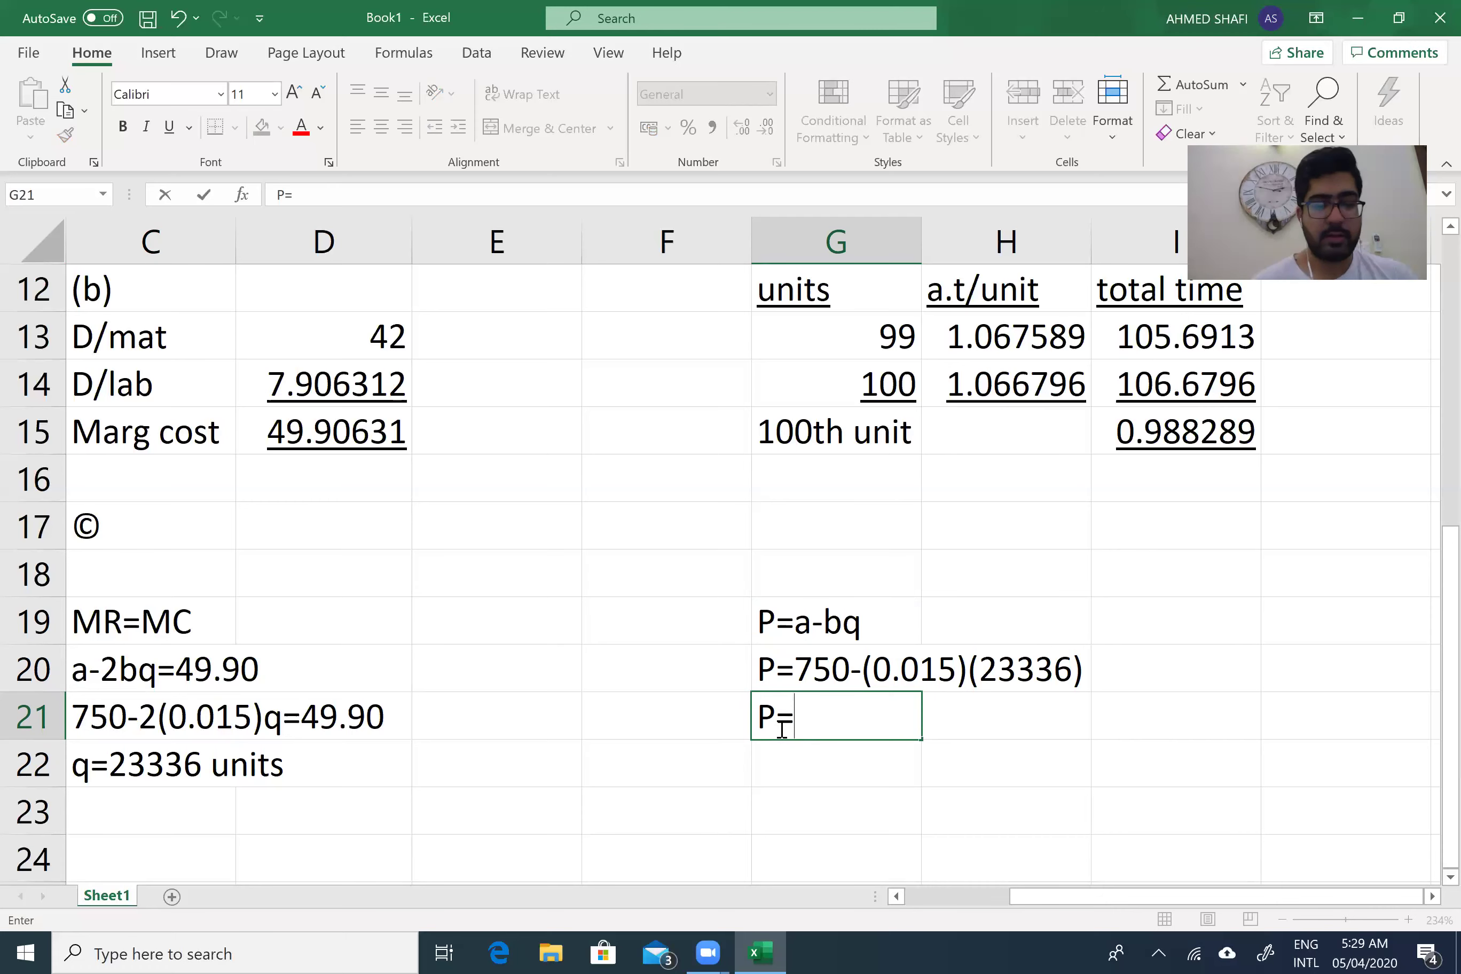
type("400")
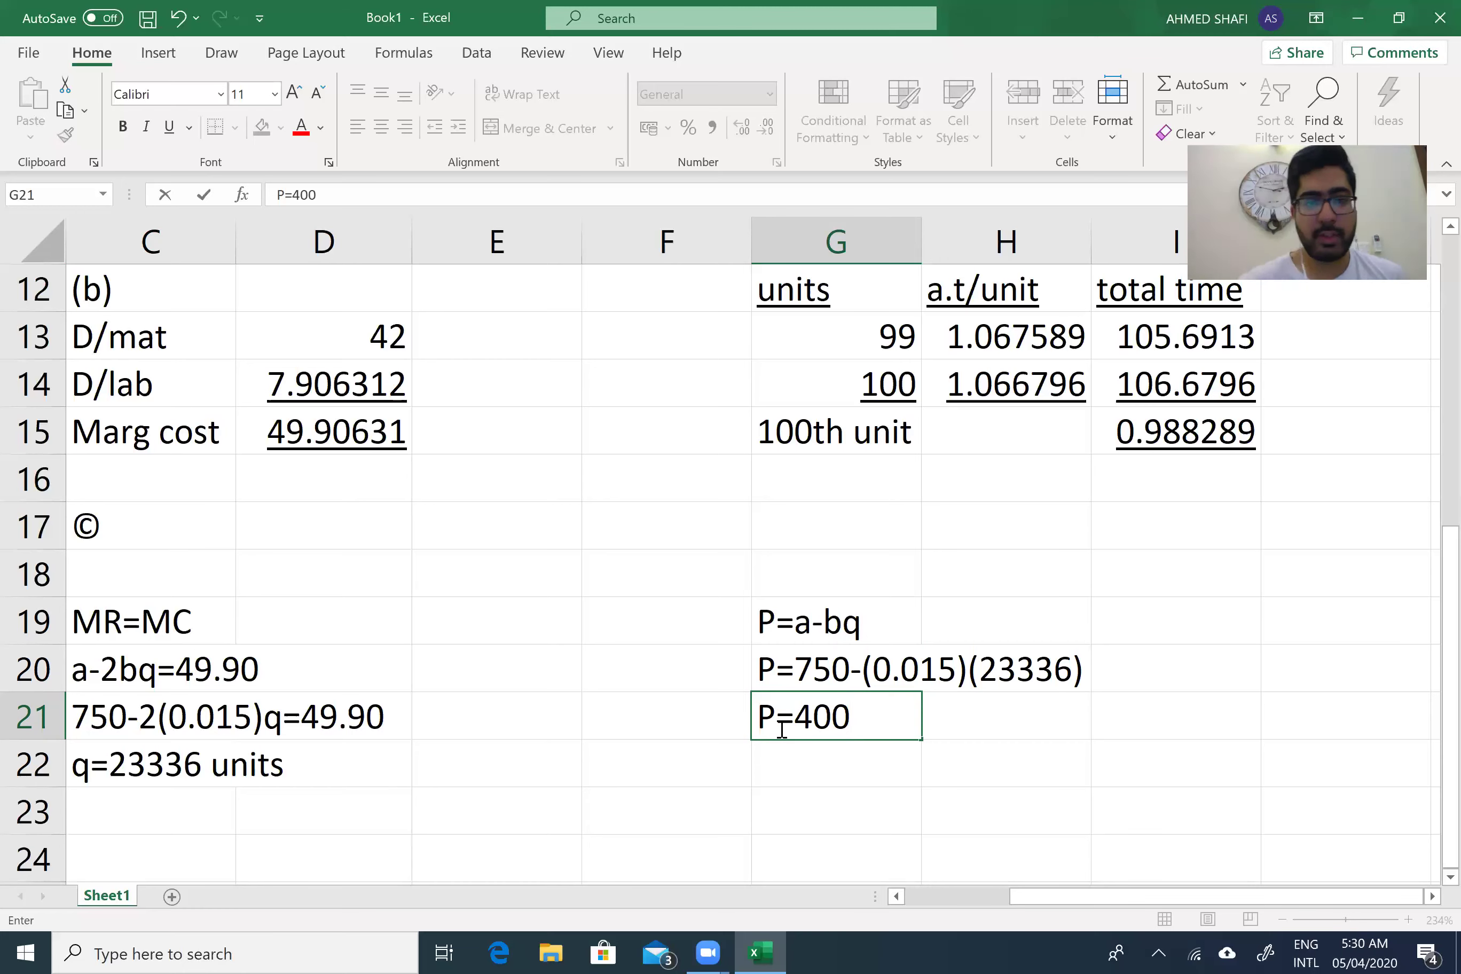
key("Up")
key("Up")
key("Up")
key("Up")
key("Left")
Start the next part of the answer with the label (d) in C24
scroll(781, 729, "down", 1)
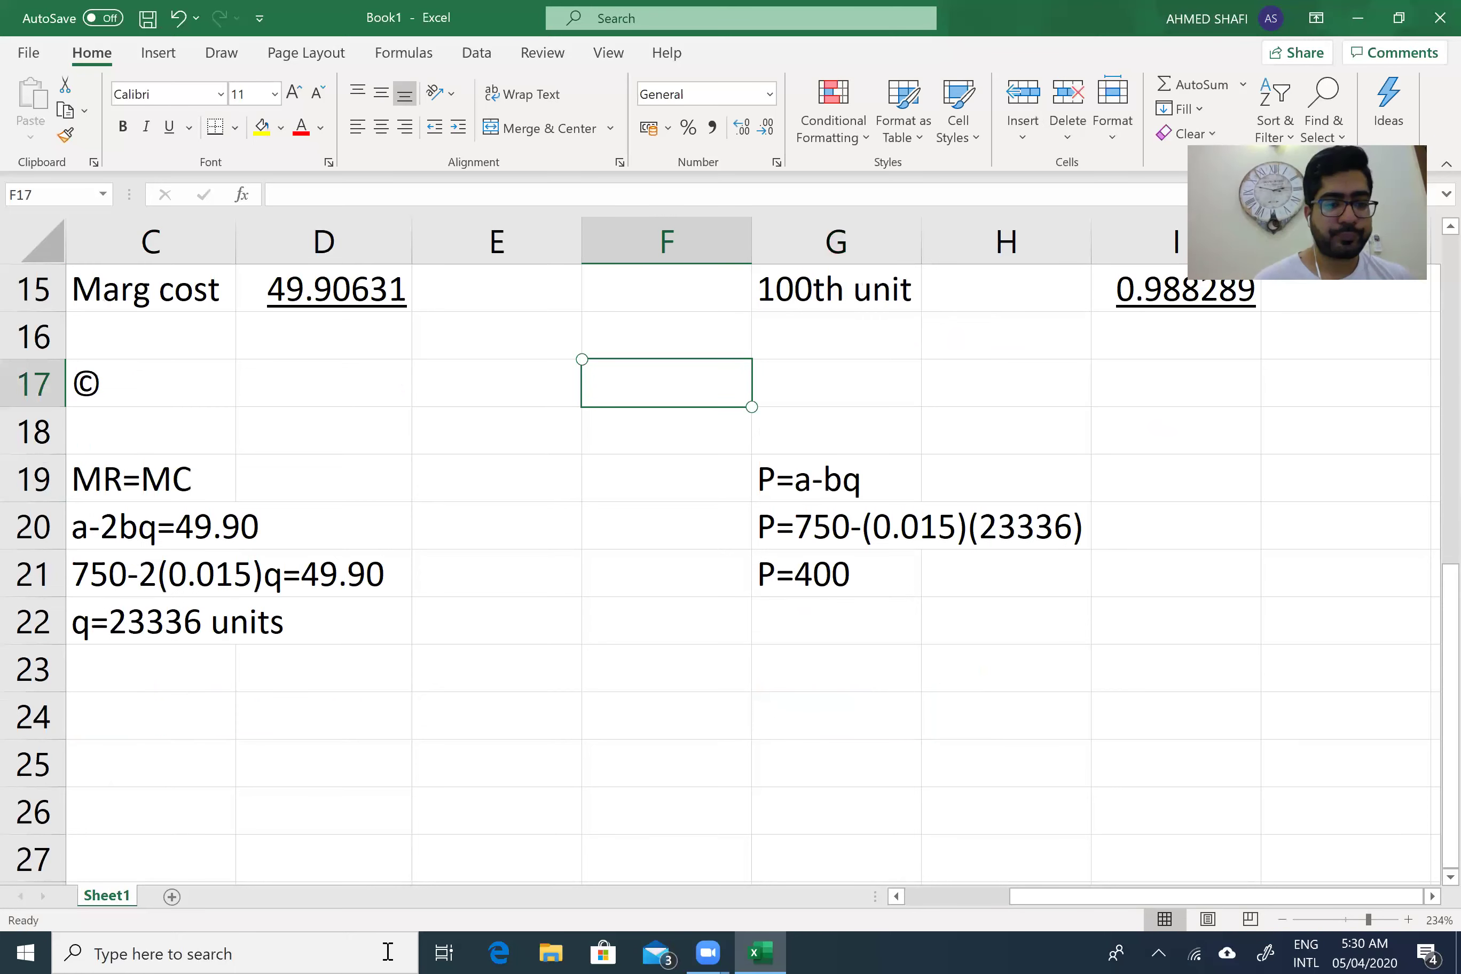
left_click(108, 722)
type("(d")
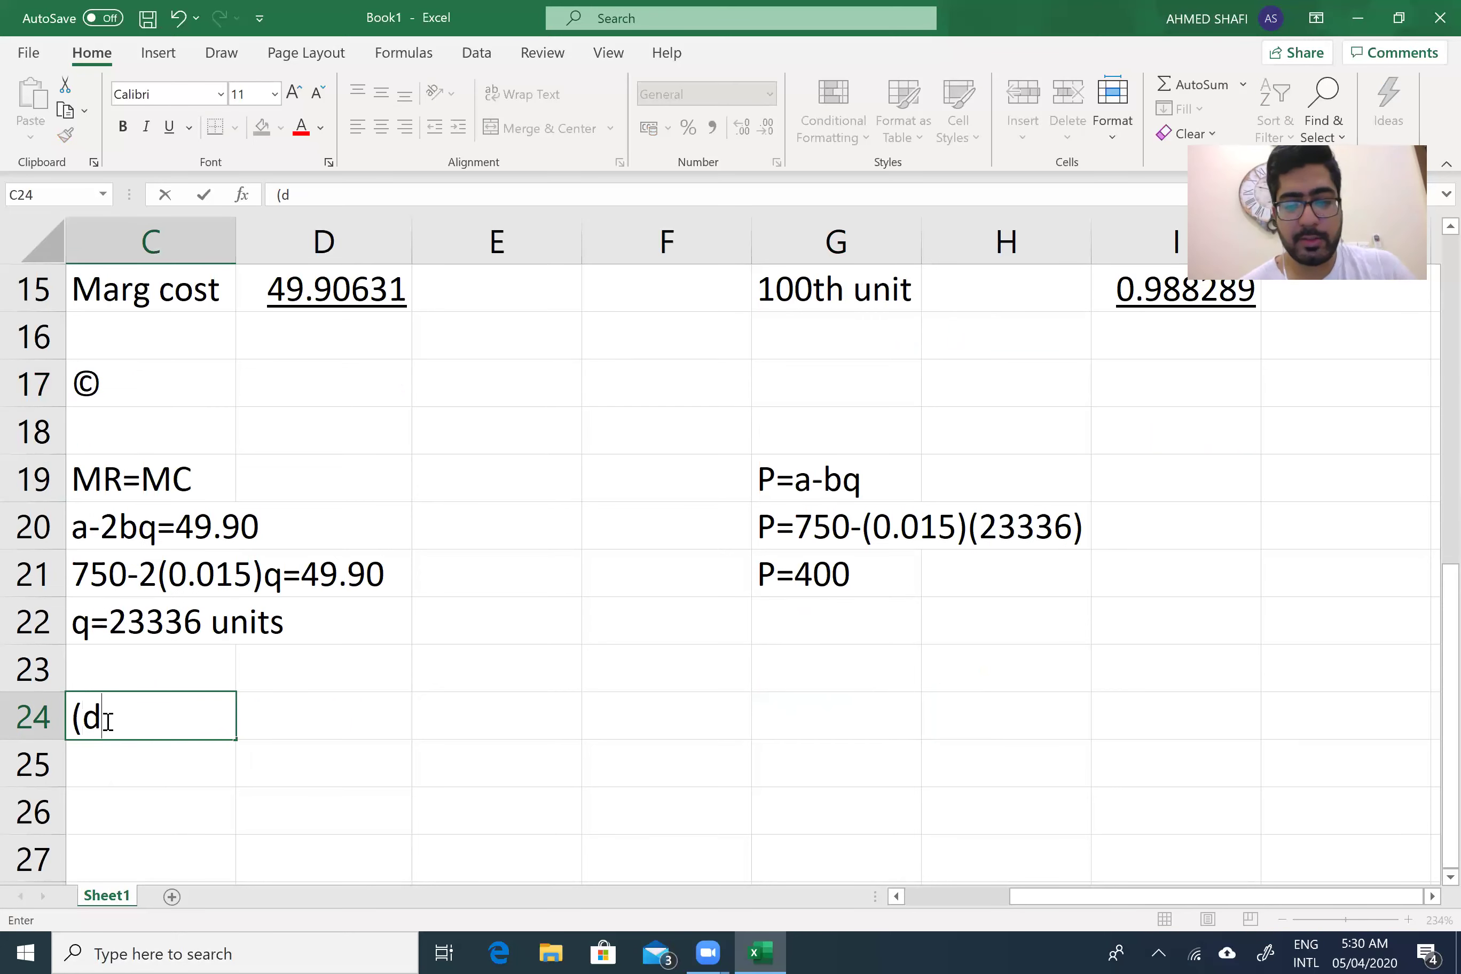
type(")")
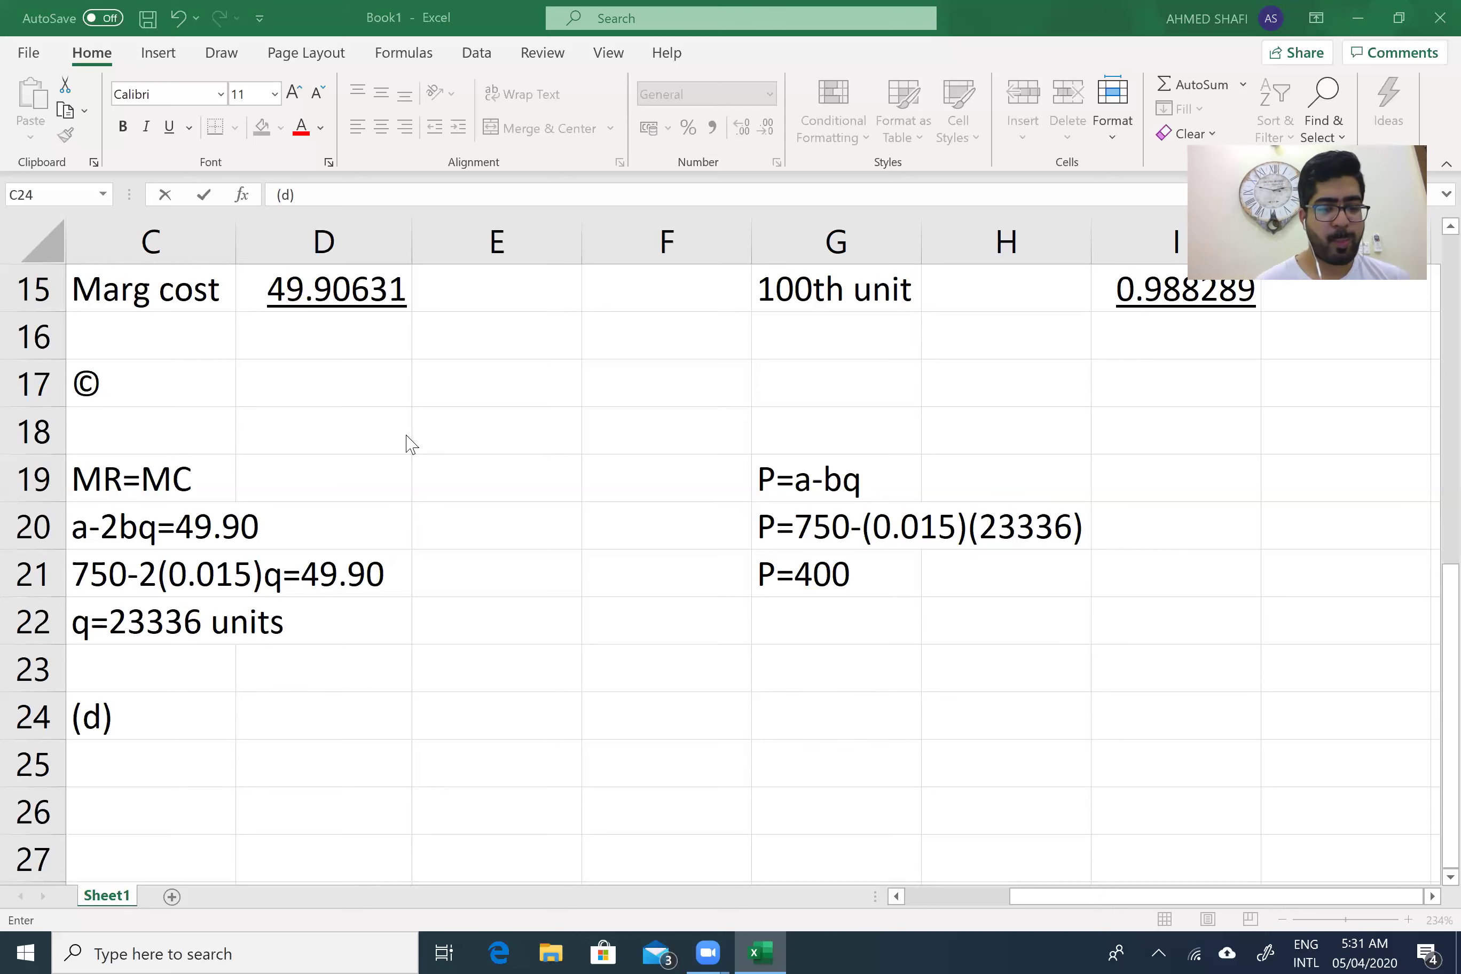
Complete the (d) line in C24 with "Price skimming is a strategy in which we charge high price at launch and as product"
type("Pri")
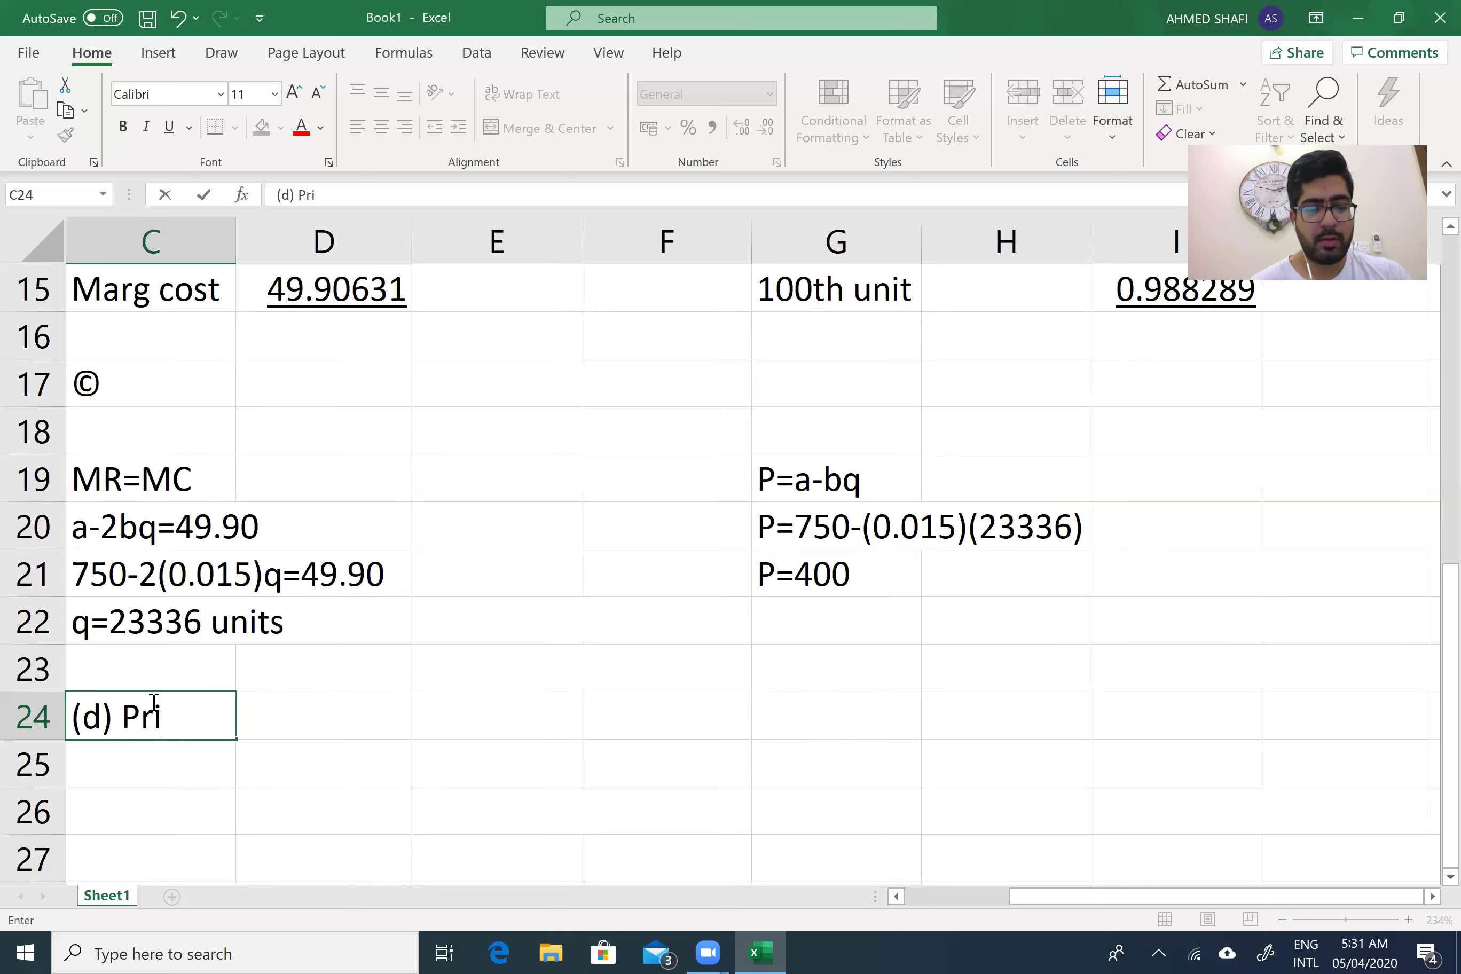
type("ce skim")
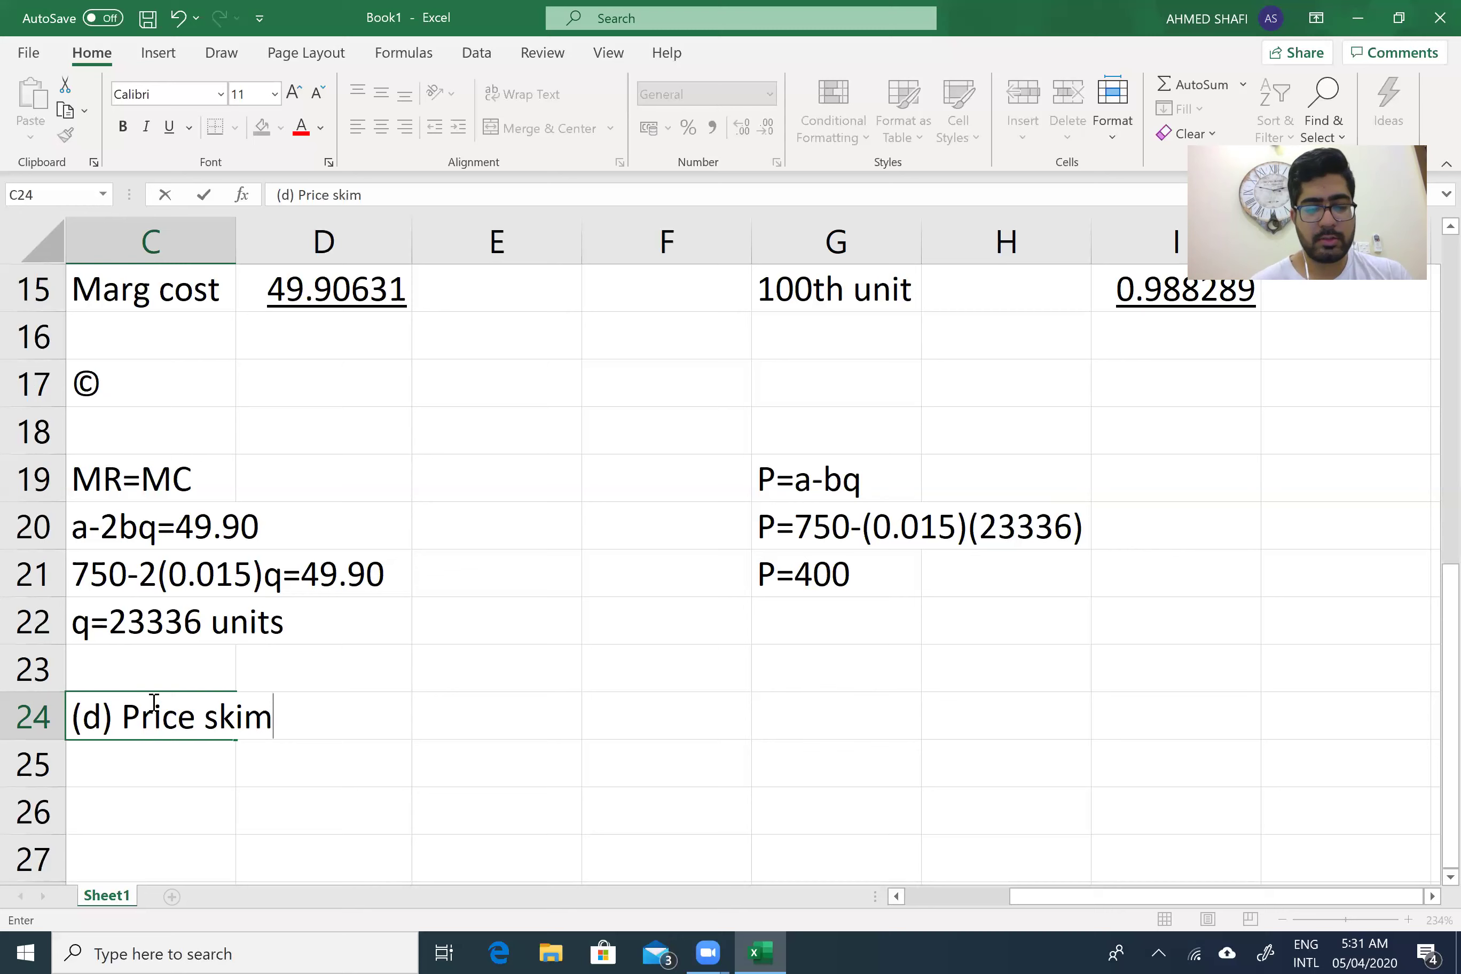
type("ming i")
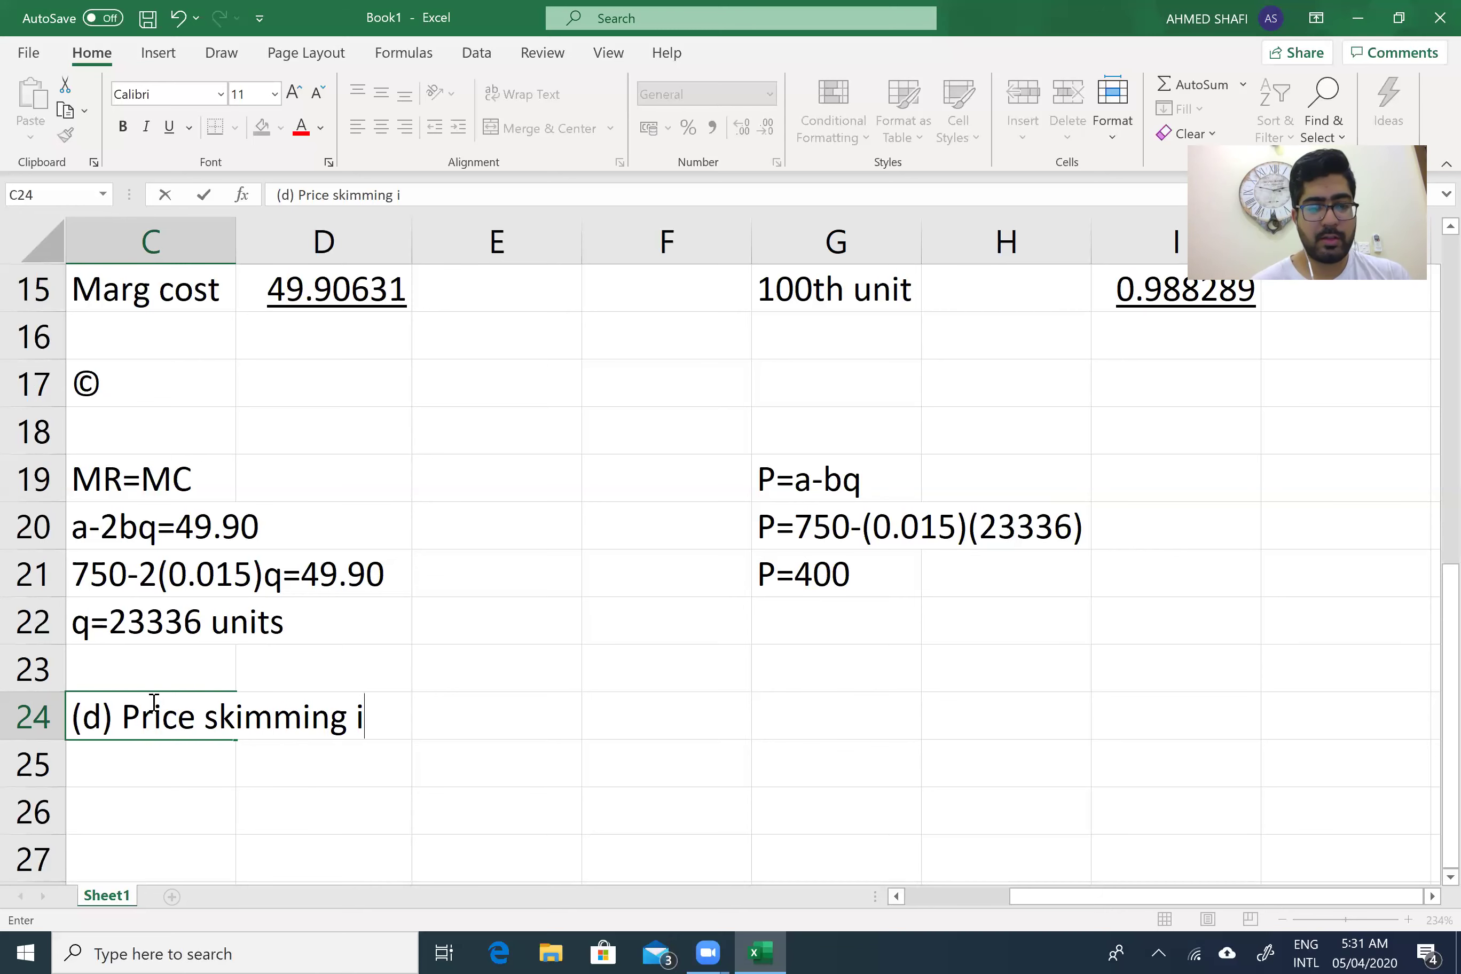
type("s a strategy ")
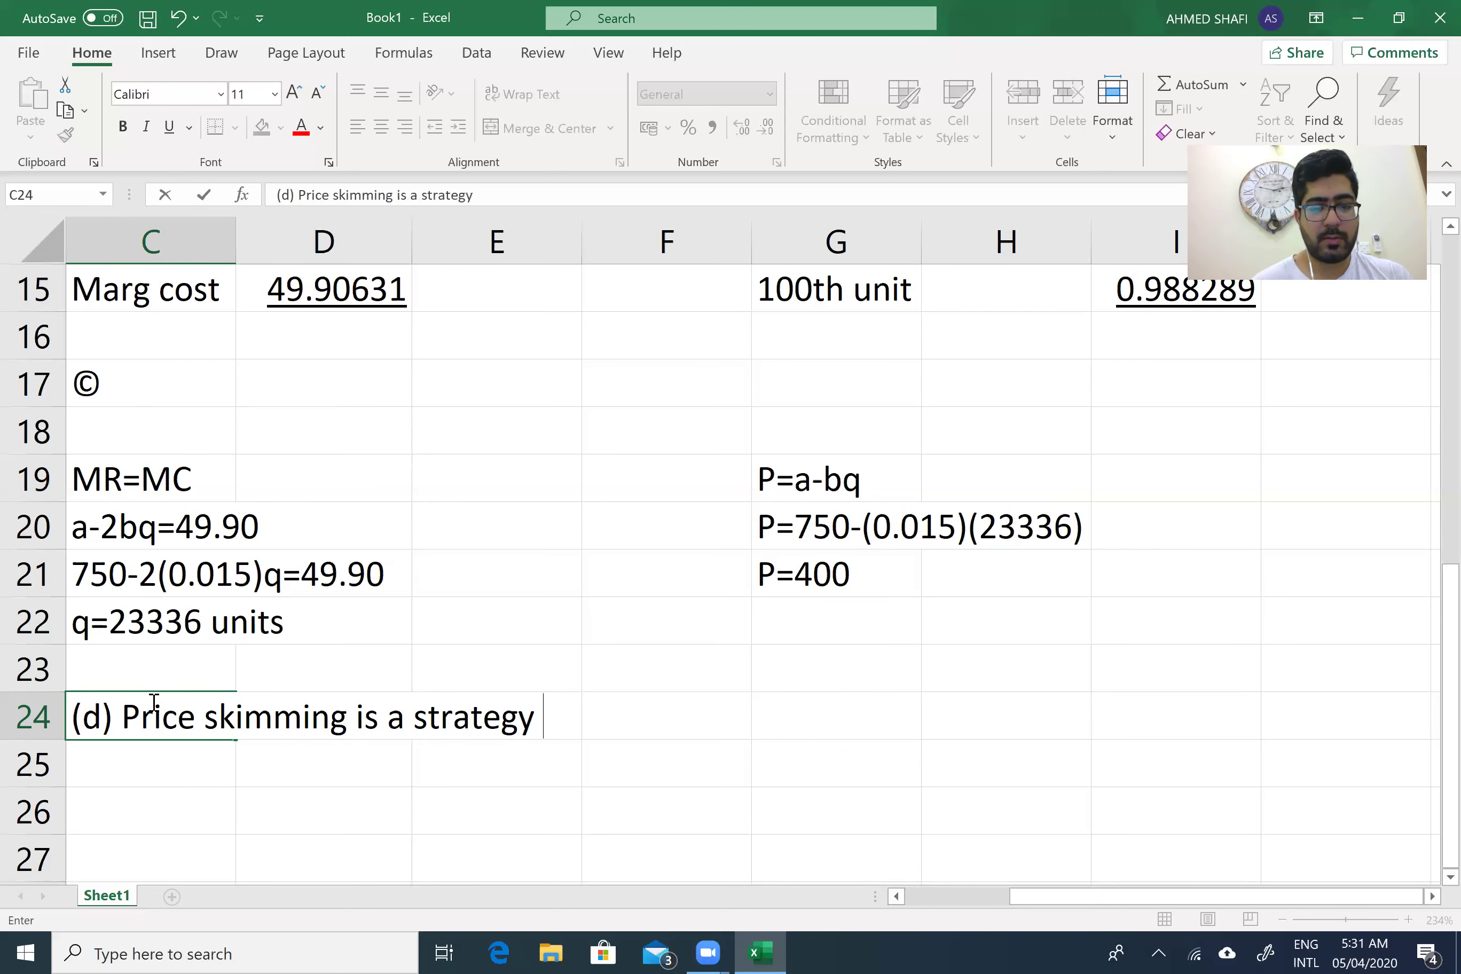
type("in which")
key("BackSpace")
type("ch we cha")
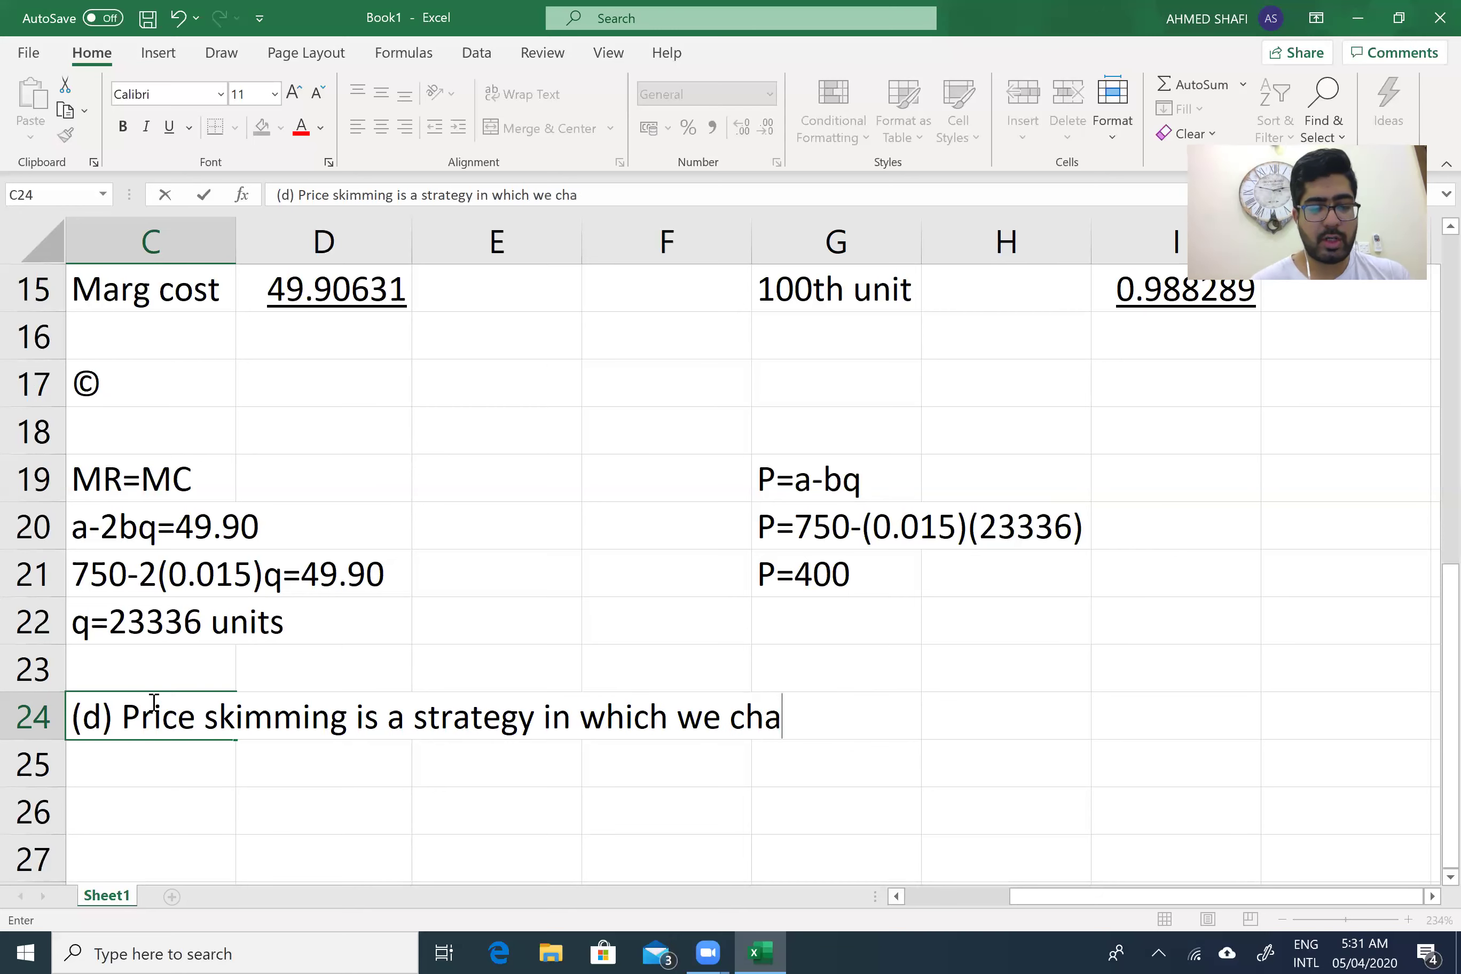
type("rhe")
key("BackSpace")
key("BackSpace")
type("h")
key("BackSpace")
type("ge high ")
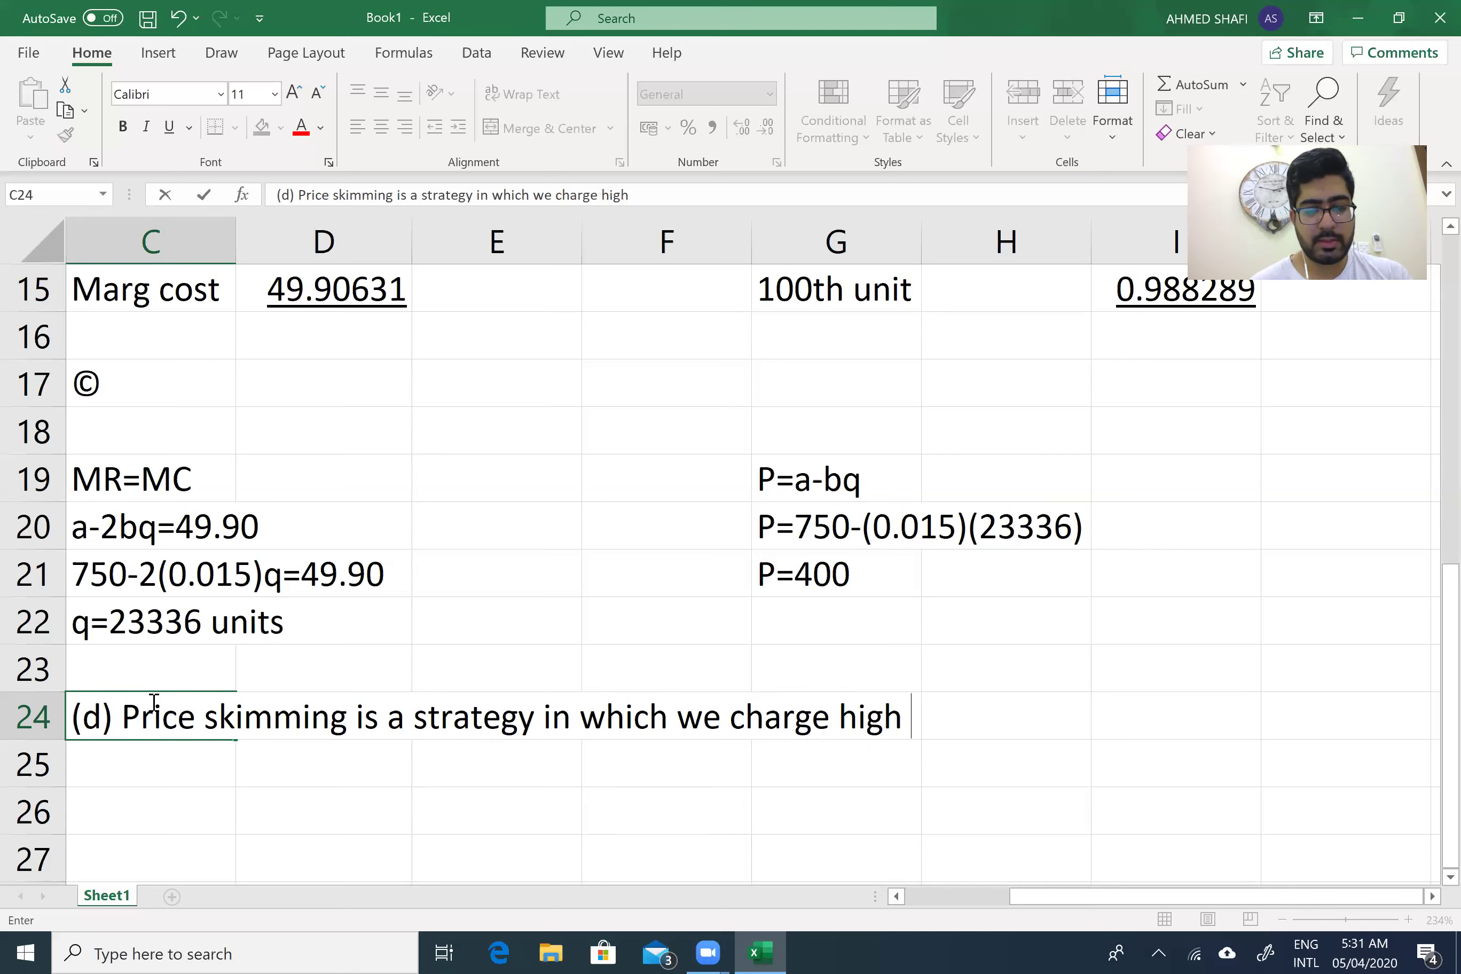
type("proce")
key("BackSpace")
key("BackSpace")
key("BackSpace")
type("ice at launch and as product")
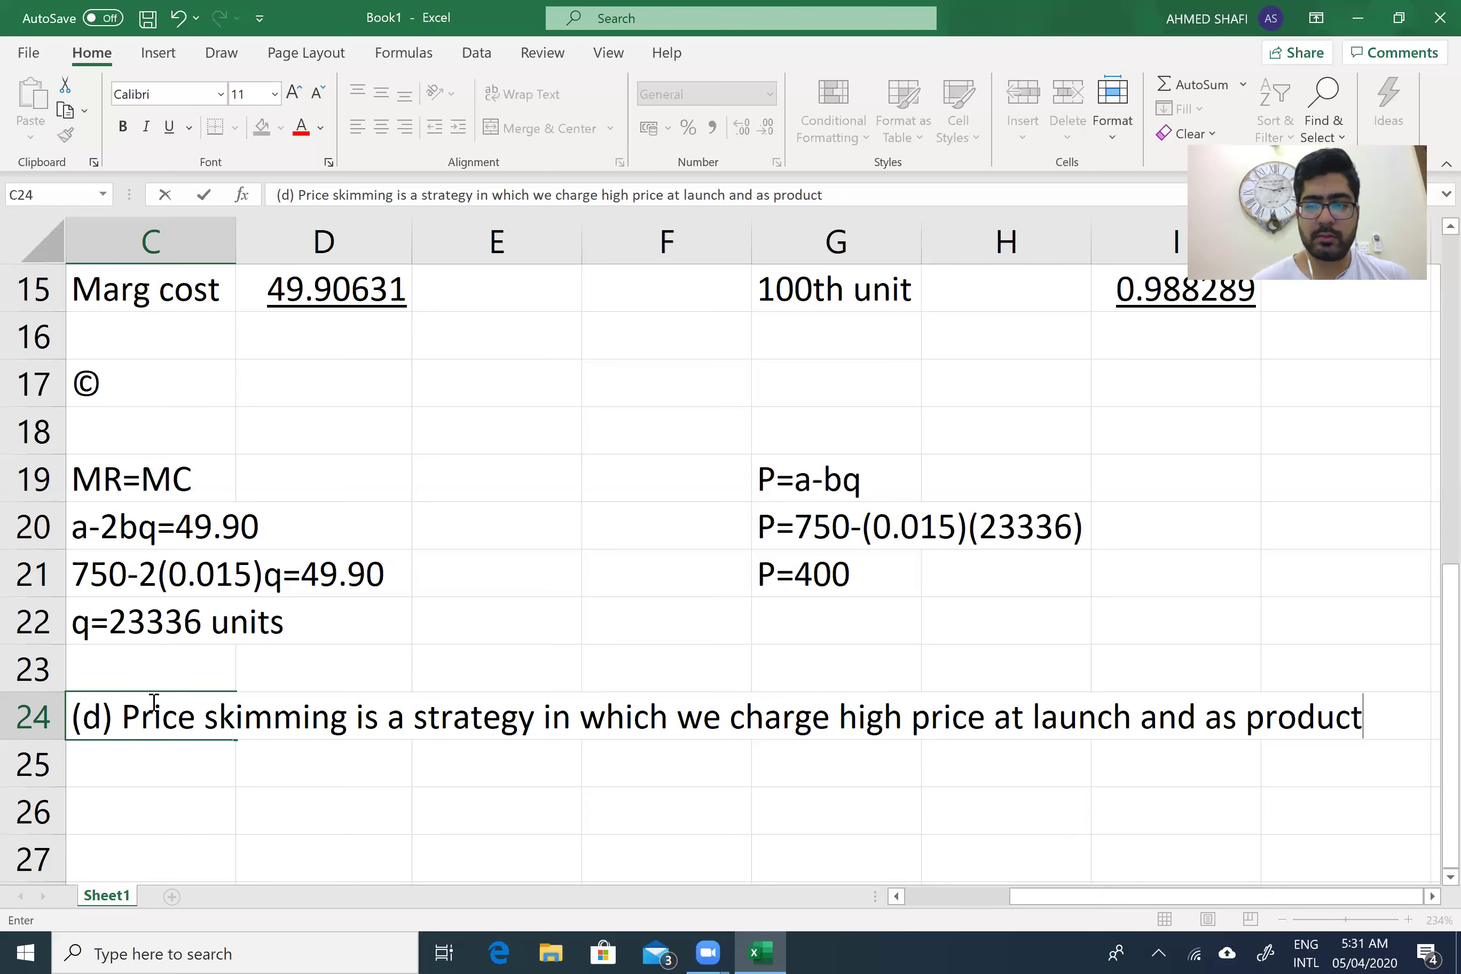
key("Up")
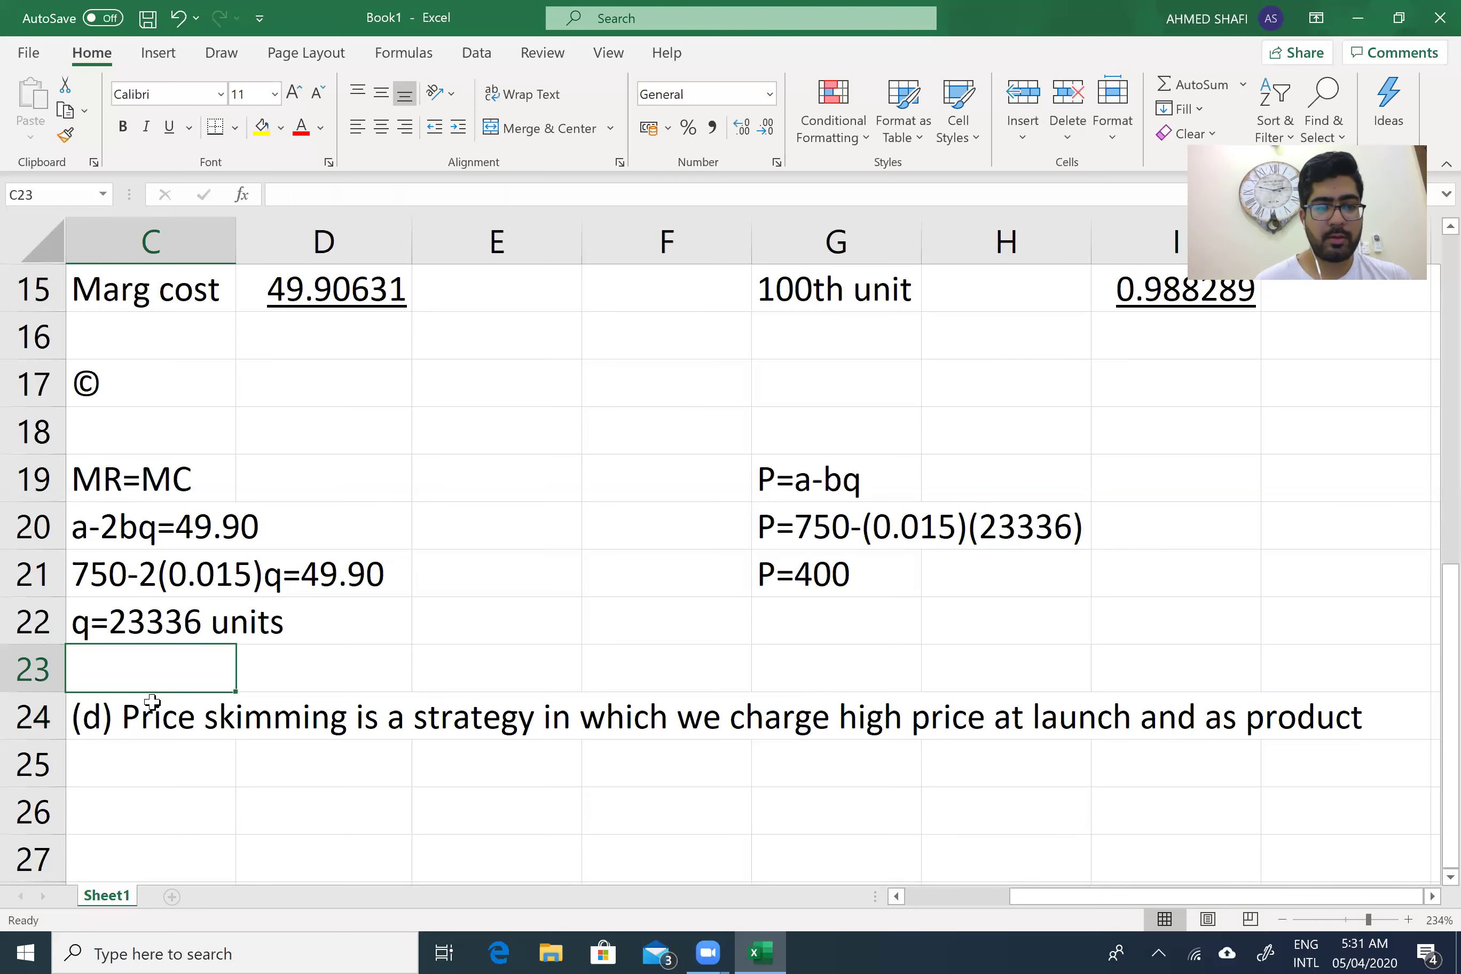
Continue the price skimming definition in C25 with "proceeds further prices are reduced."
left_click(157, 763)
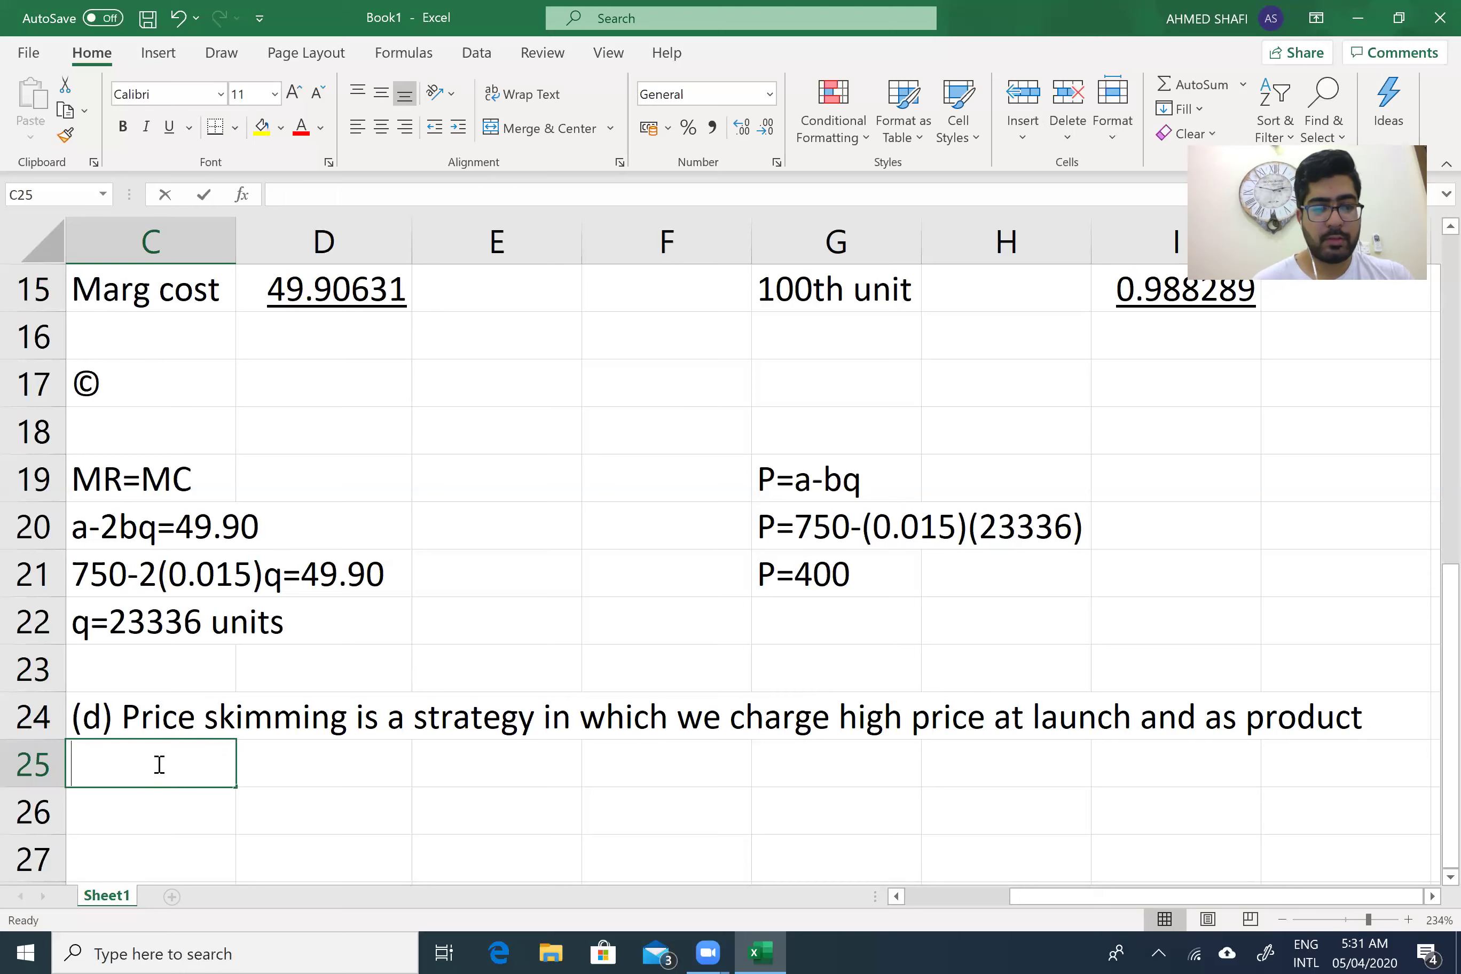
type("proceeds")
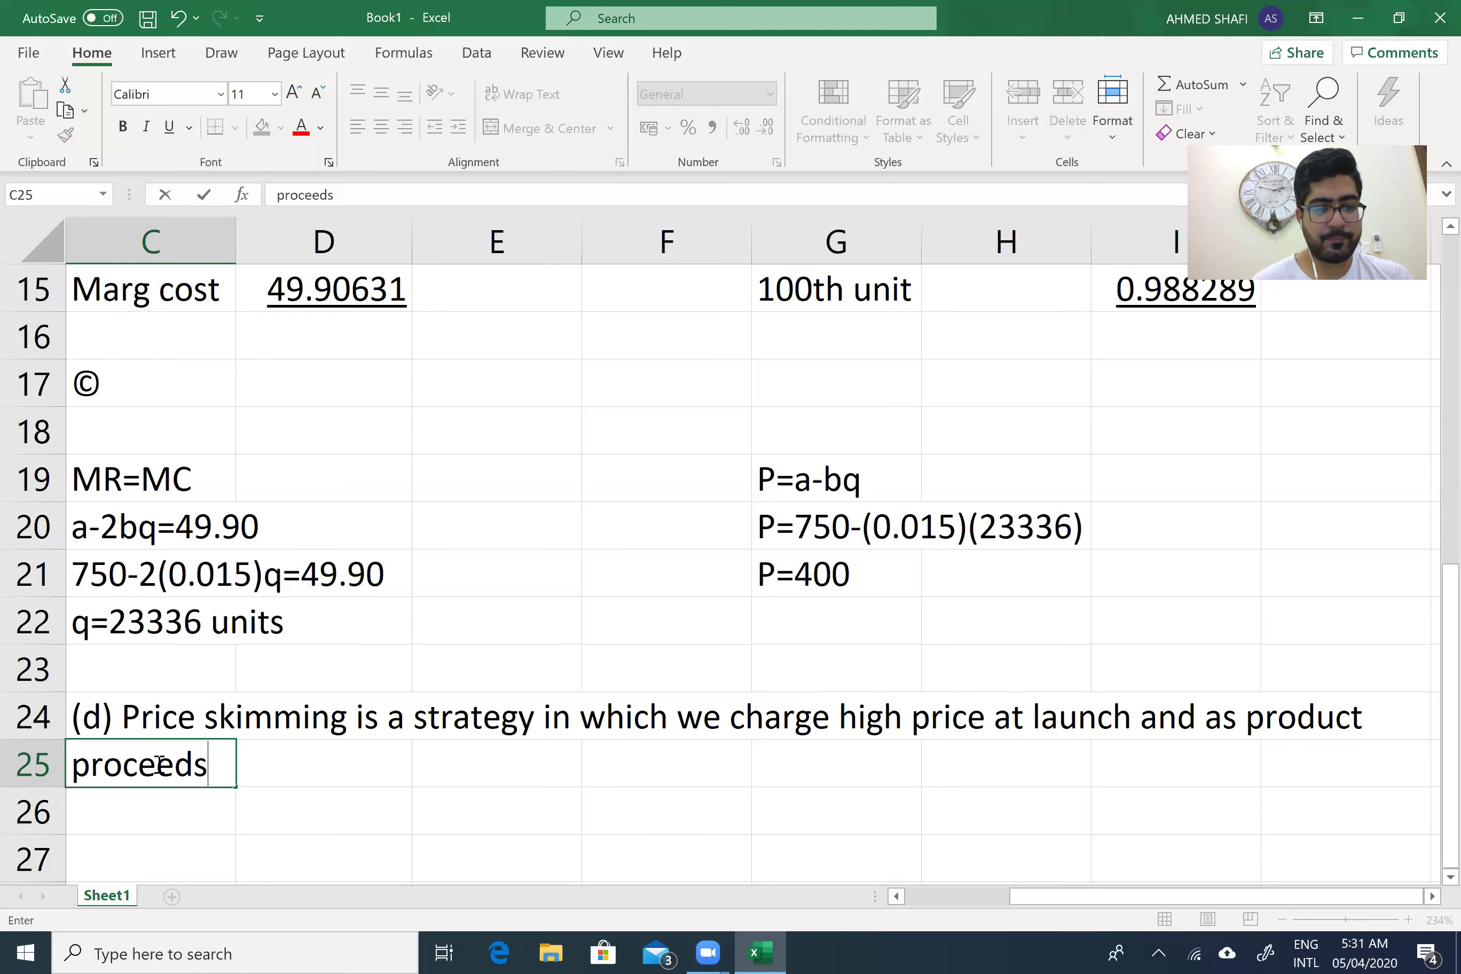
type(" further ")
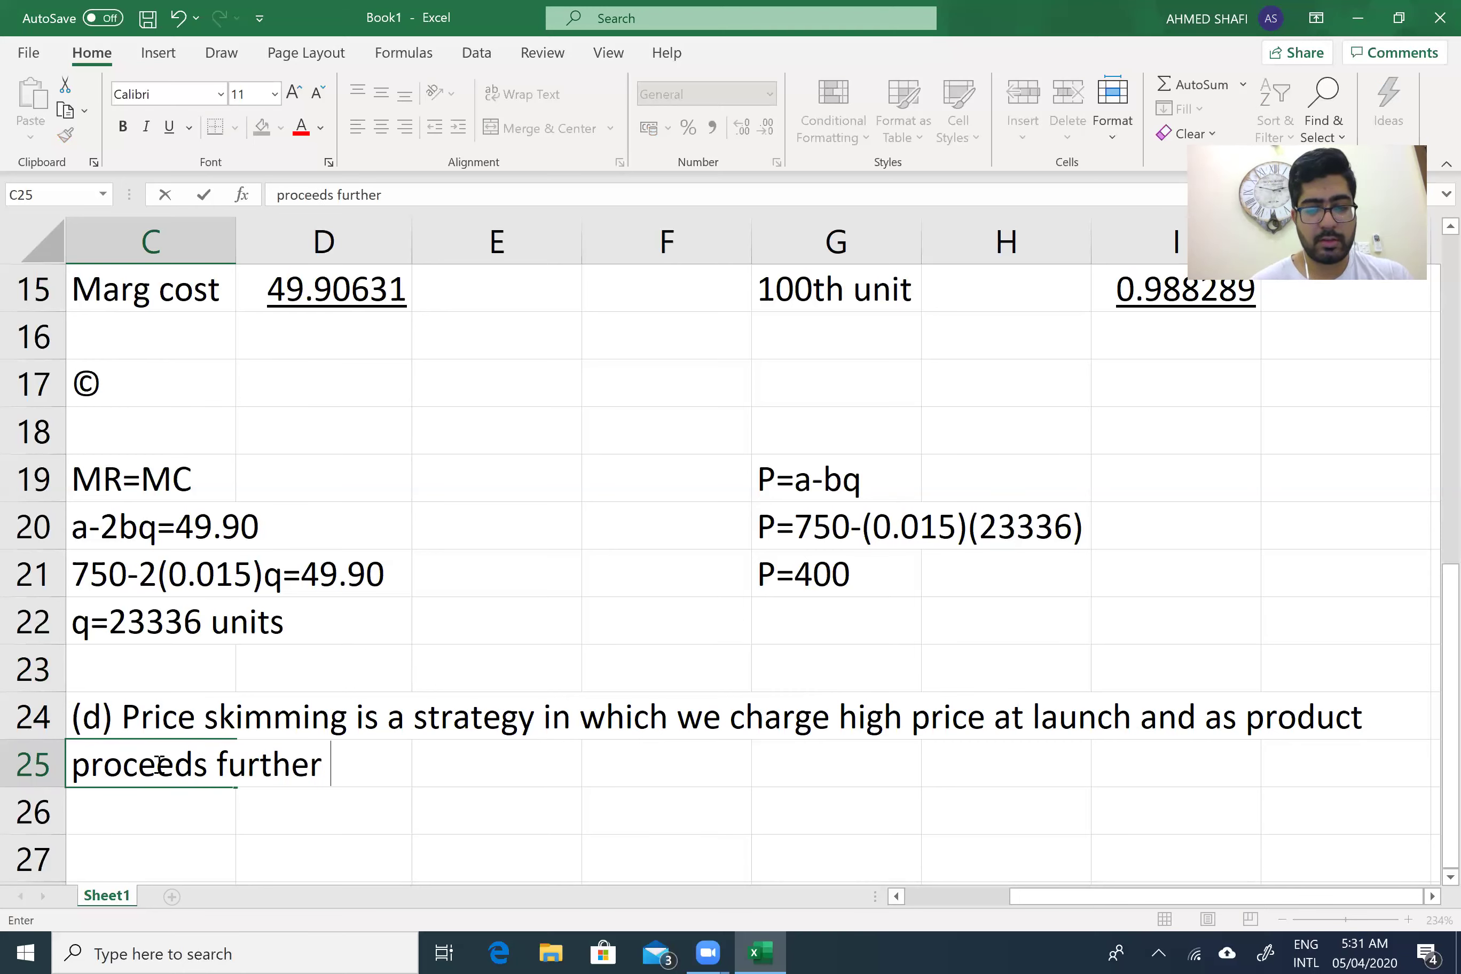
type("proces a")
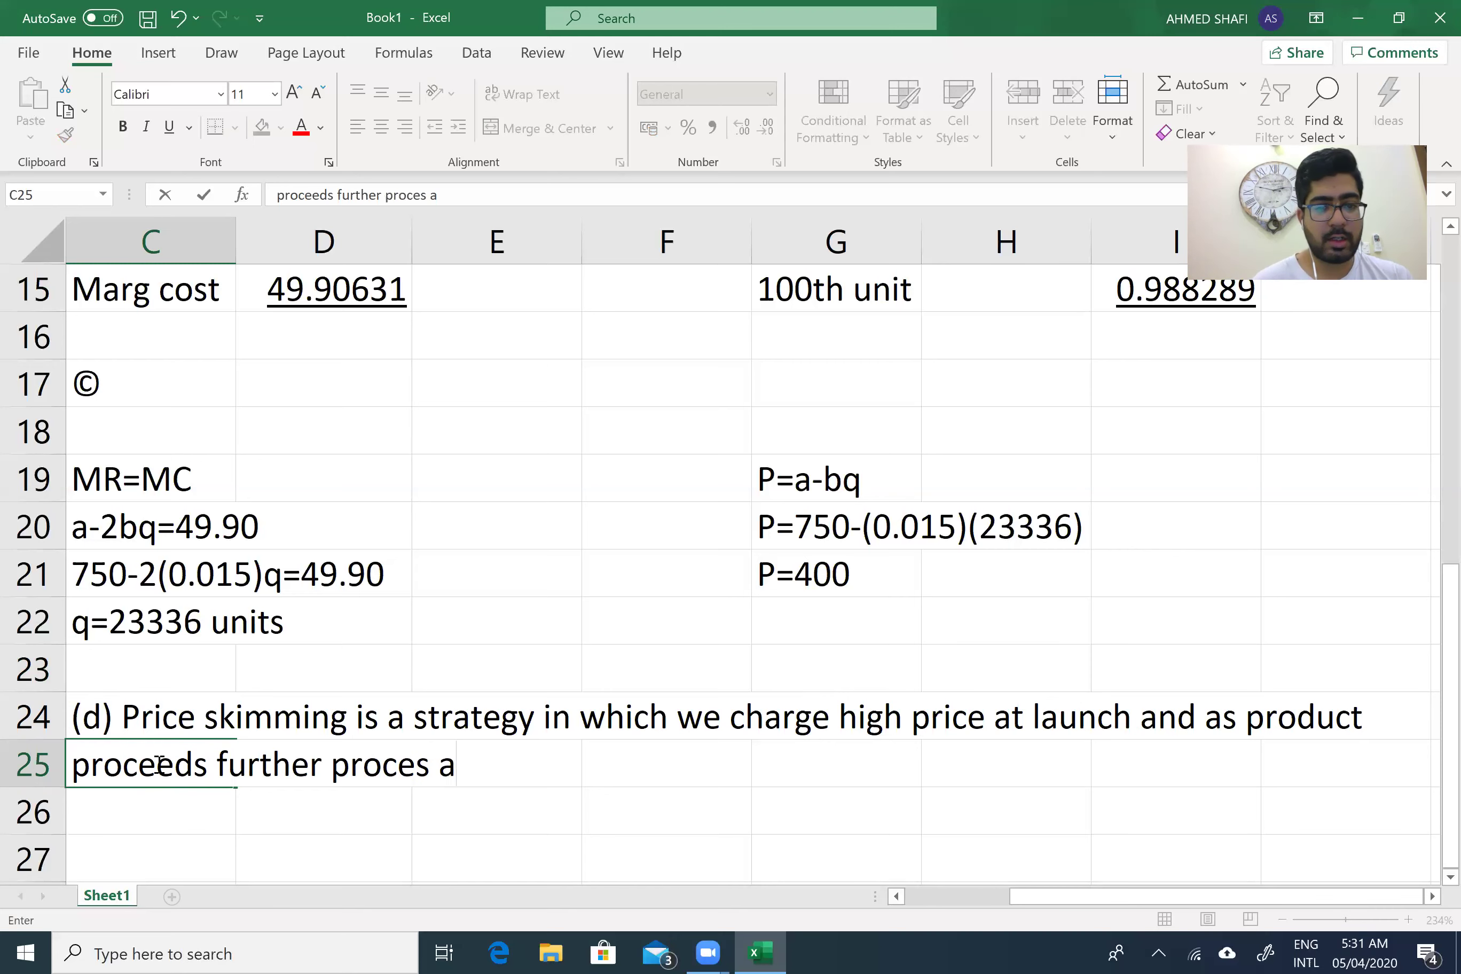
key("BackSpace")
key("BackSpace")
key("BackSpace")
key("BackSpace")
key("BackSpace")
key("BackSpace")
type("ices are reduced.")
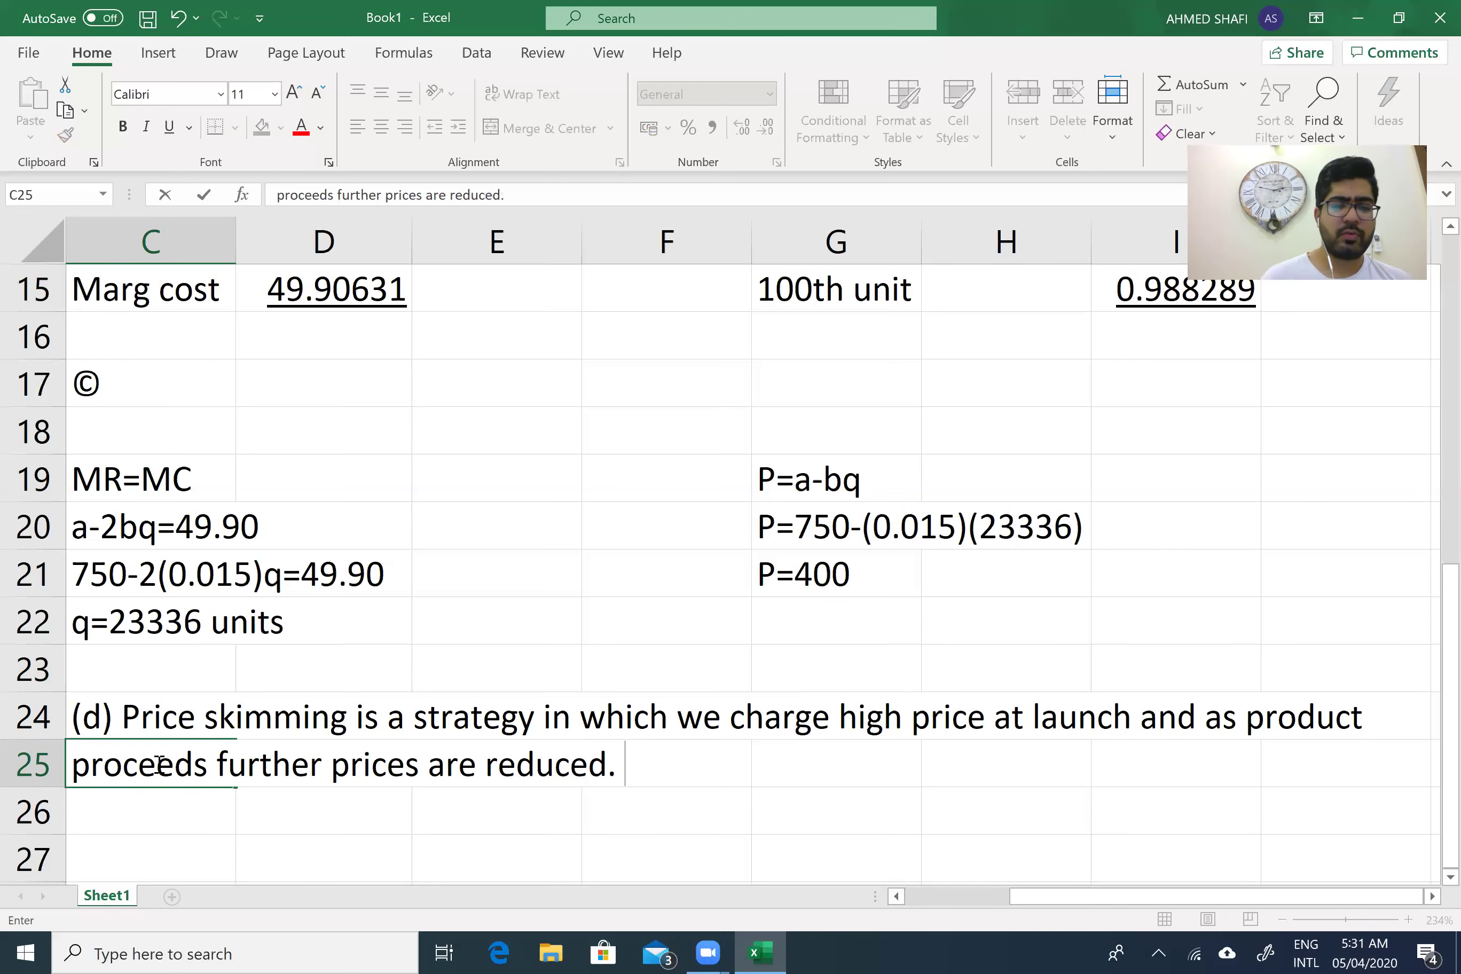